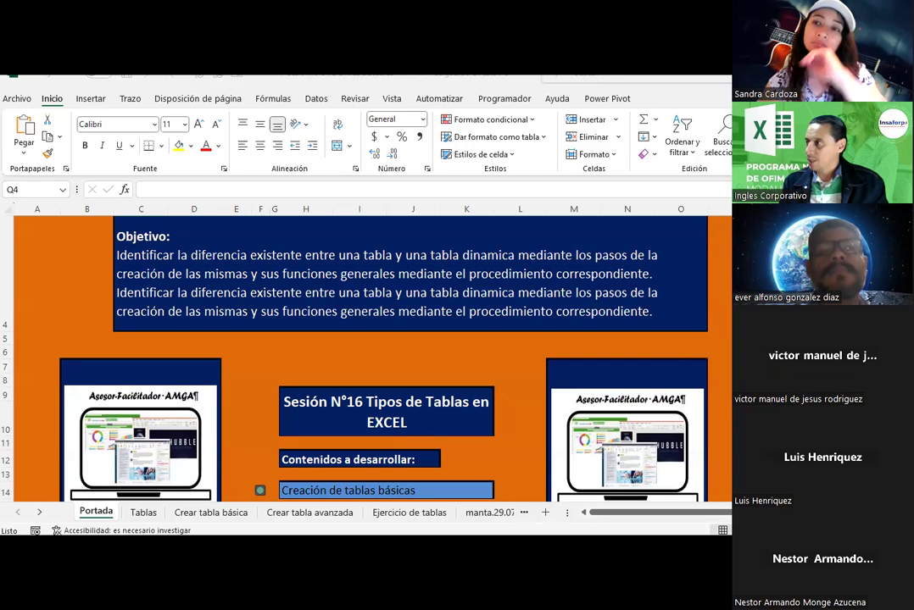
Switch to the Tablas sheet and look over the bean product table.
left_click(423, 336)
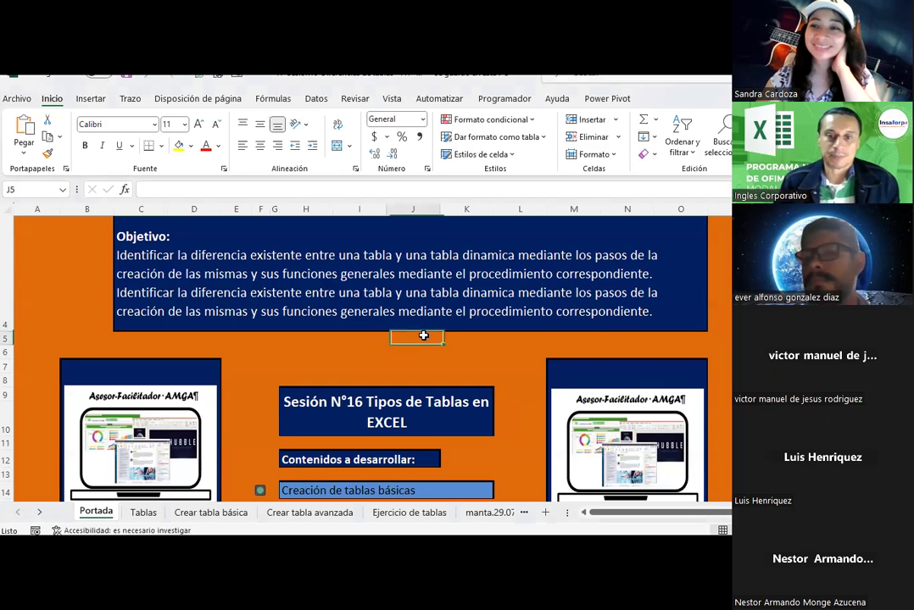
left_click(154, 514)
scroll(314, 353, "down", 1)
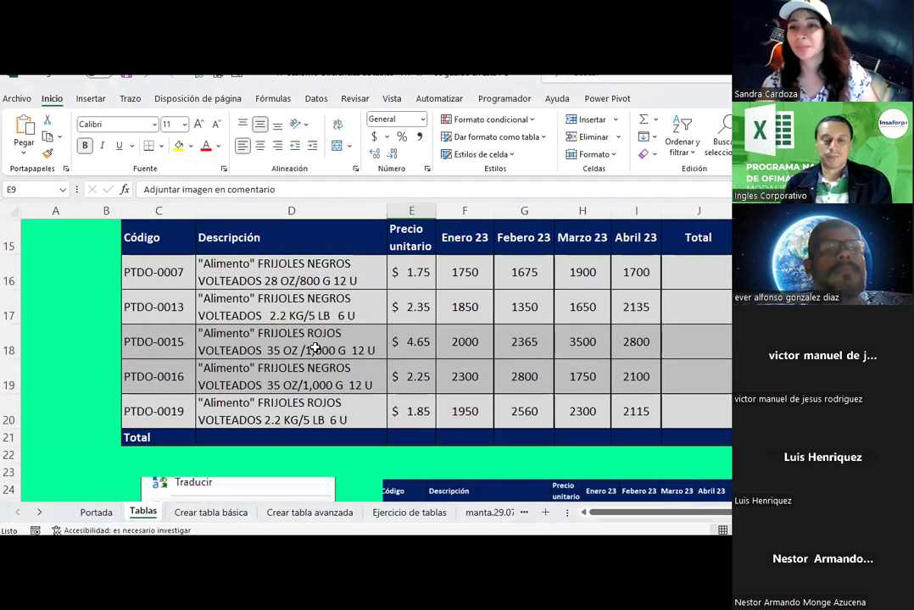
scroll(314, 348, "up", 1)
left_click(314, 349)
scroll(314, 348, "up", 2)
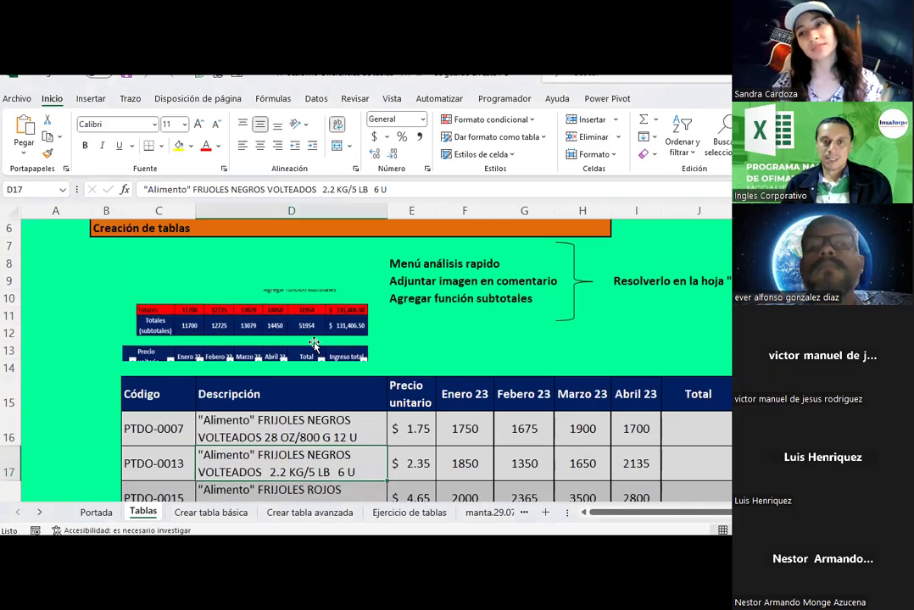
scroll(314, 343, "down", 1)
scroll(311, 341, "down", 1)
scroll(313, 347, "down", 1)
scroll(314, 348, "down", 2)
scroll(313, 345, "up", 1)
scroll(313, 343, "up", 1)
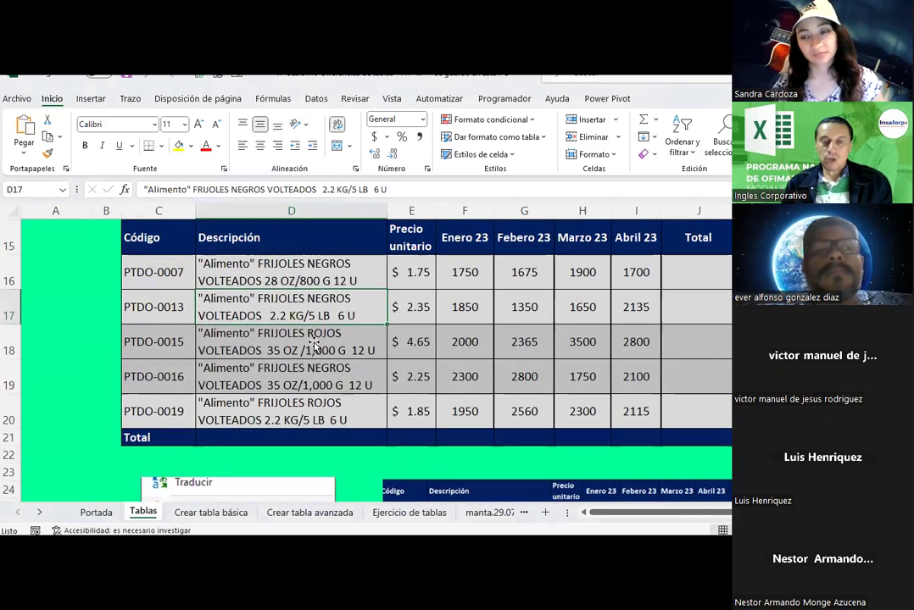
scroll(311, 346, "up", 2)
scroll(302, 351, "down", 2)
Glance at the Crear tabla básica sheet, then return to the Tablas sheet.
left_click(220, 512)
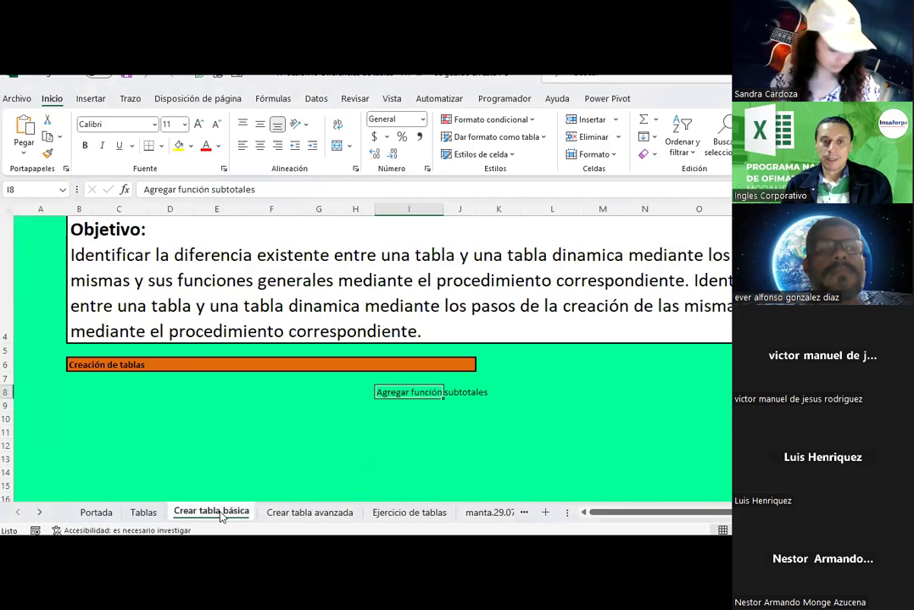
left_click(142, 512)
scroll(326, 377, "up", 1)
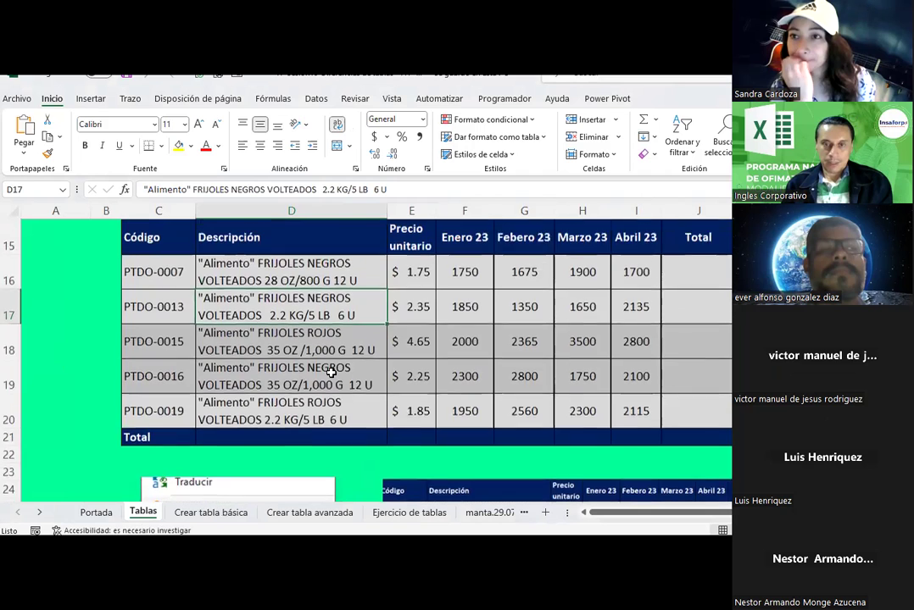
scroll(331, 371, "up", 1)
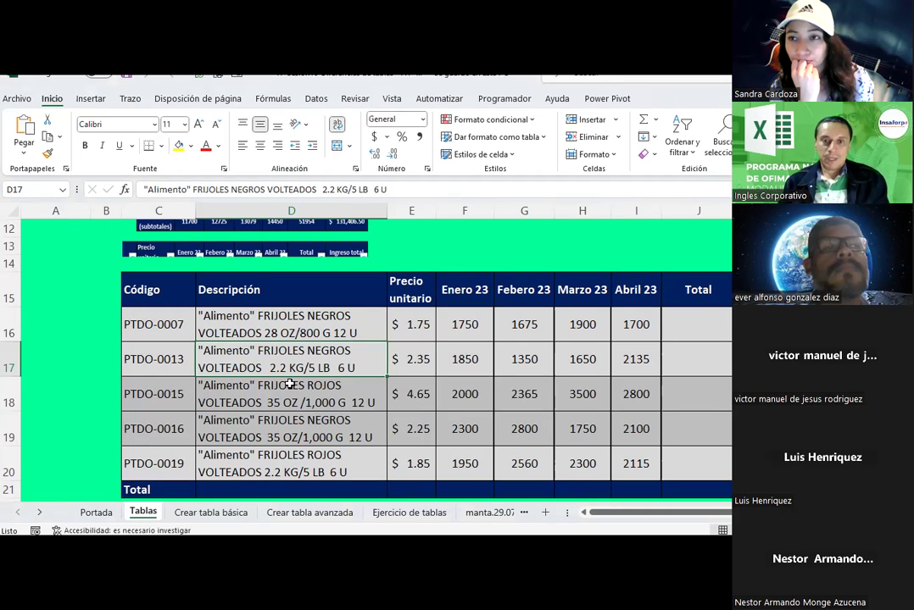
left_click(415, 328)
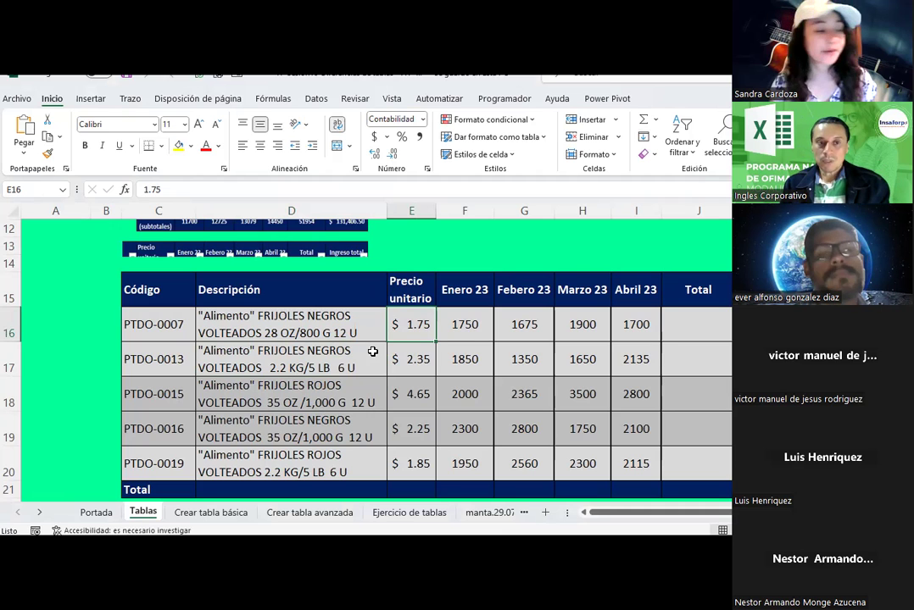
left_click(461, 325)
left_click(538, 330)
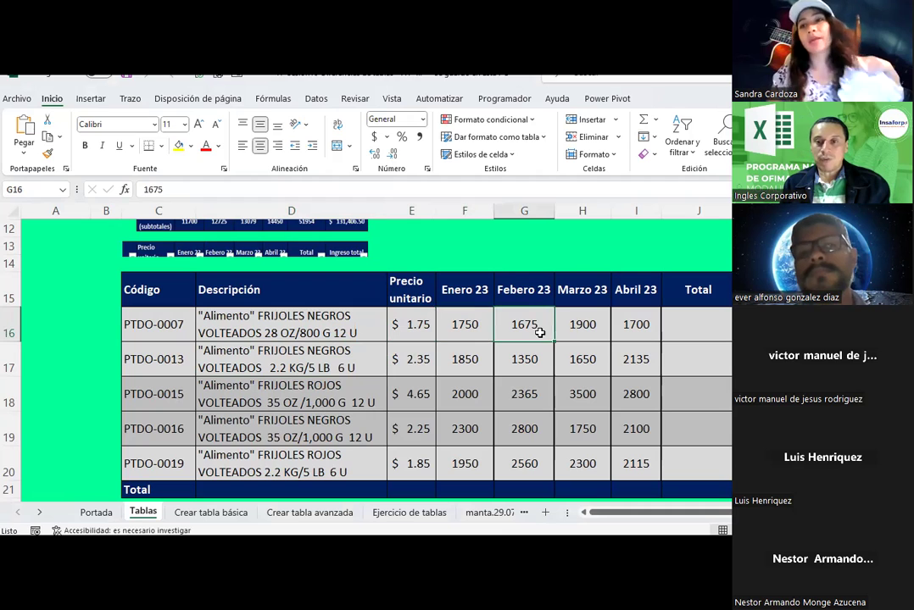
left_click(580, 325)
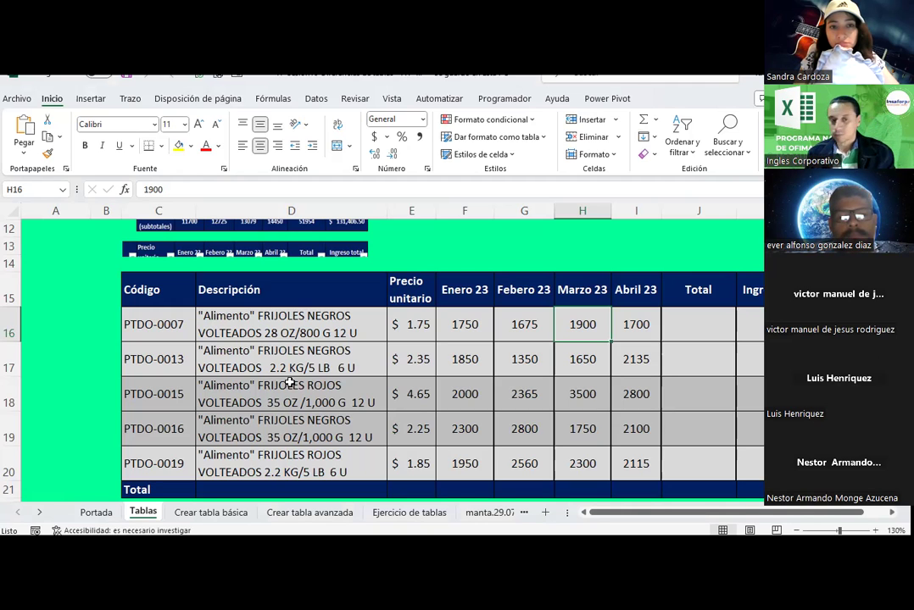
left_click(350, 350)
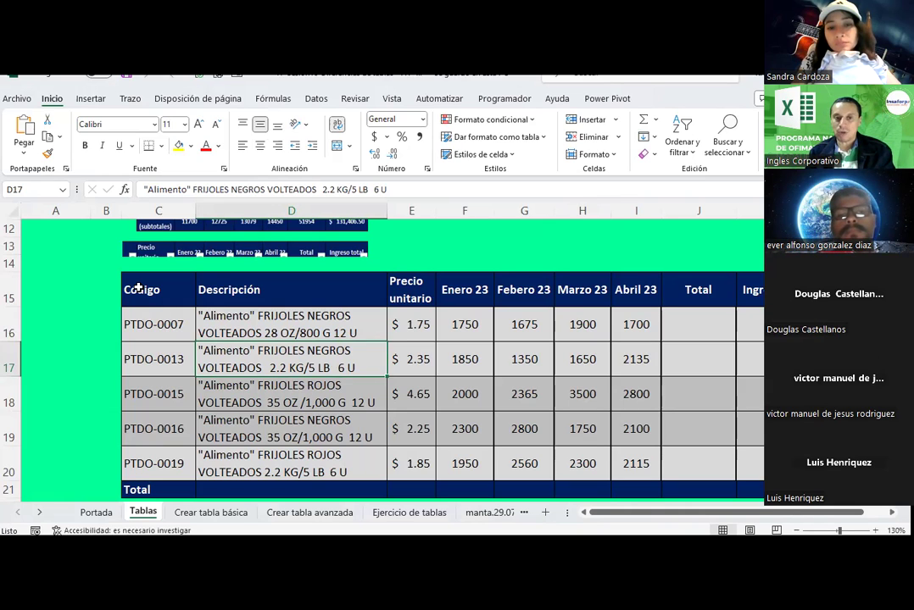
left_click(469, 317)
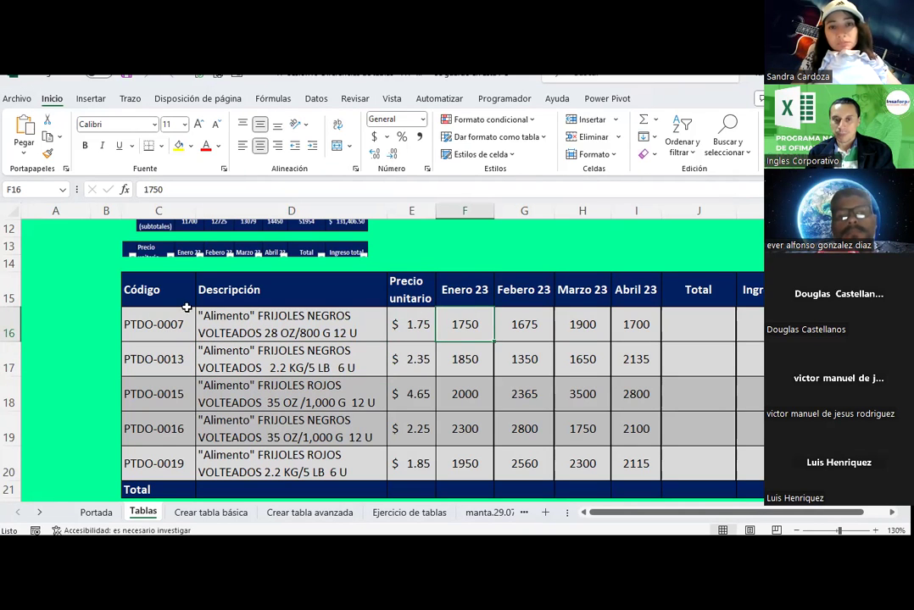
scroll(171, 295, "down", 1)
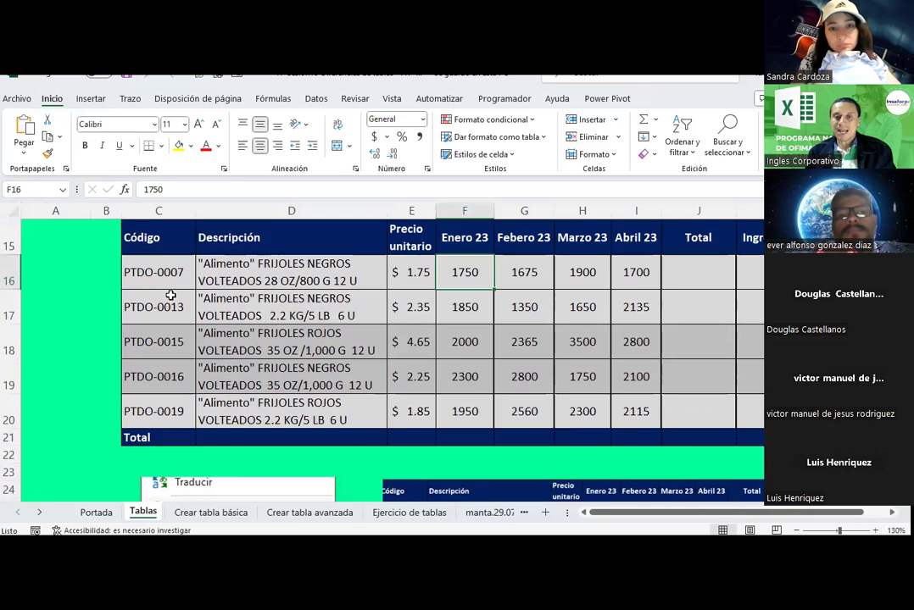
scroll(170, 295, "down", 1)
scroll(170, 292, "down", 1)
scroll(170, 293, "down", 1)
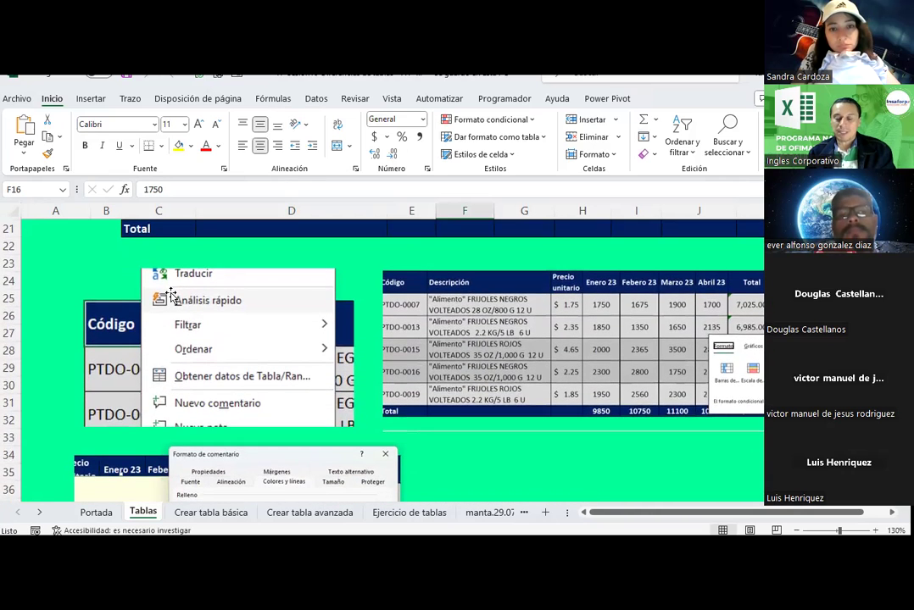
scroll(171, 294, "down", 1)
scroll(170, 294, "down", 1)
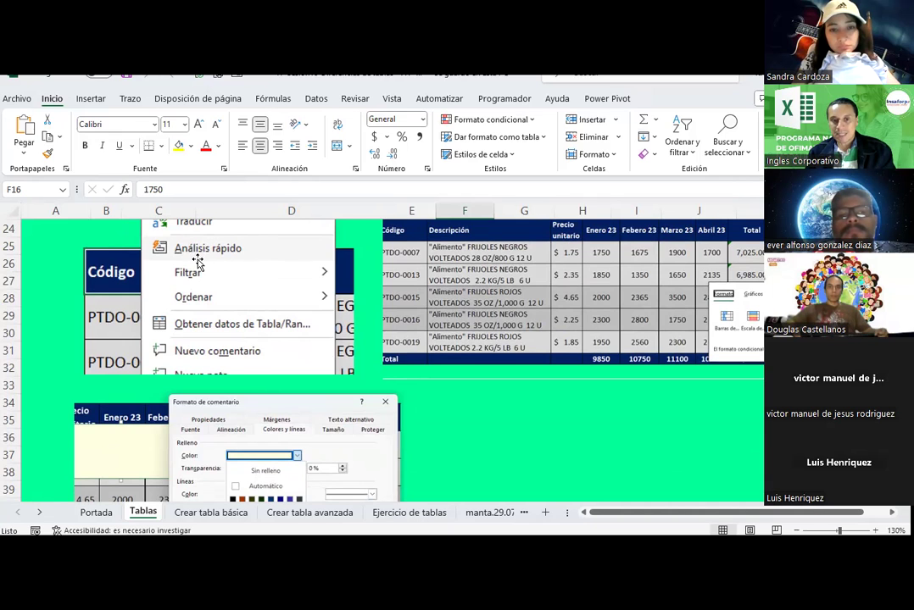
scroll(197, 262, "down", 2)
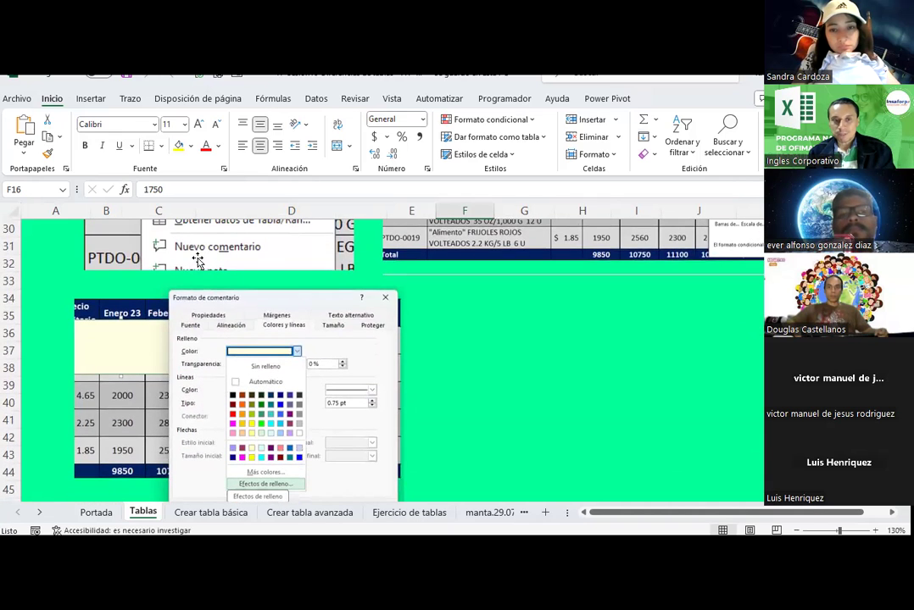
scroll(196, 261, "down", 1)
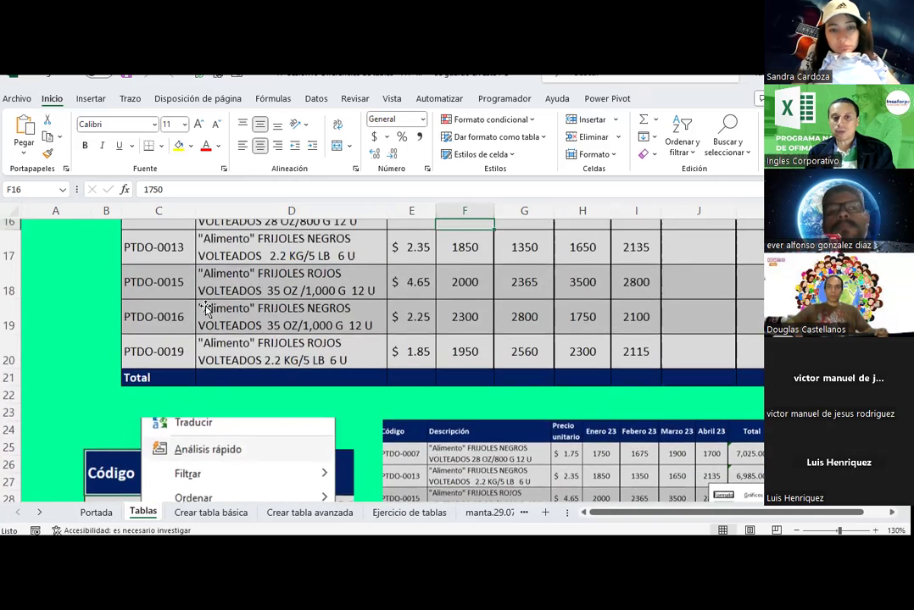
scroll(206, 303, "down", 2)
scroll(206, 307, "down", 1)
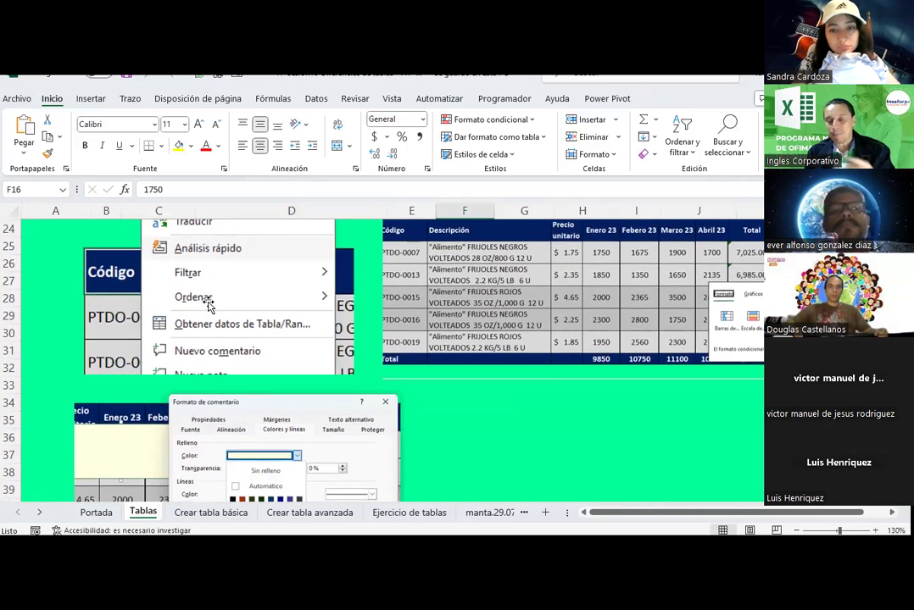
scroll(211, 297, "down", 2)
scroll(215, 290, "down", 2)
scroll(214, 289, "down", 2)
scroll(215, 288, "up", 2)
scroll(215, 288, "up", 4)
scroll(215, 288, "up", 2)
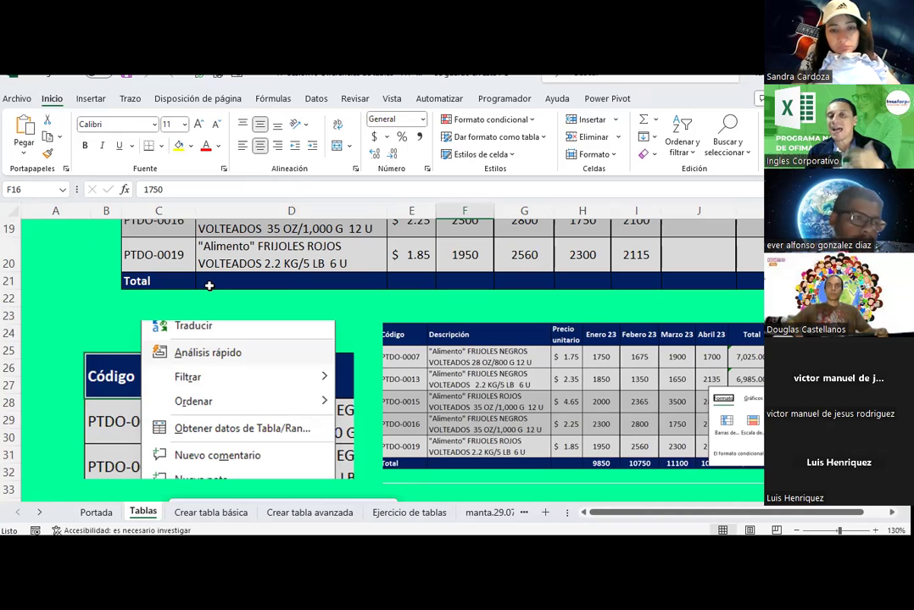
scroll(220, 281, "up", 1)
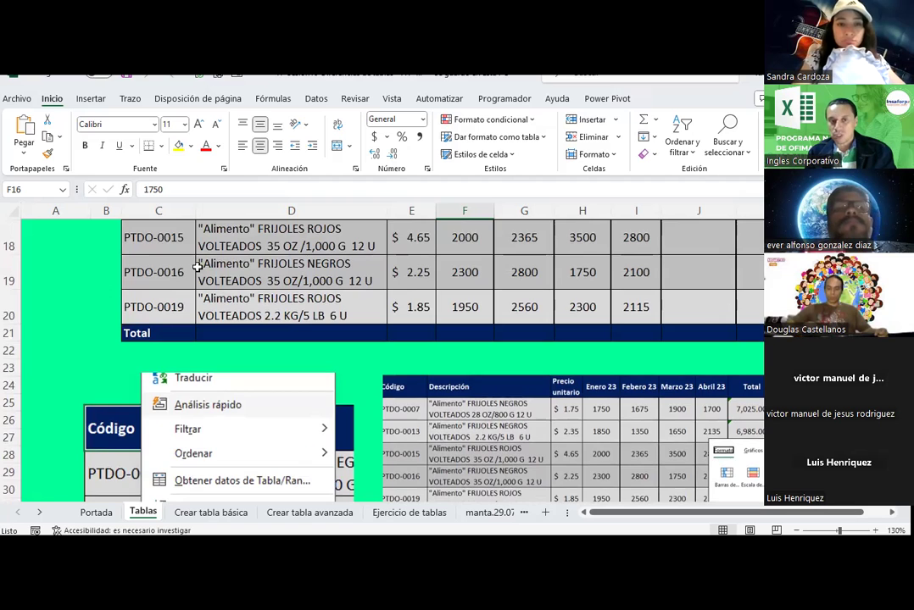
scroll(320, 339, "up", 1)
scroll(322, 307, "up", 1)
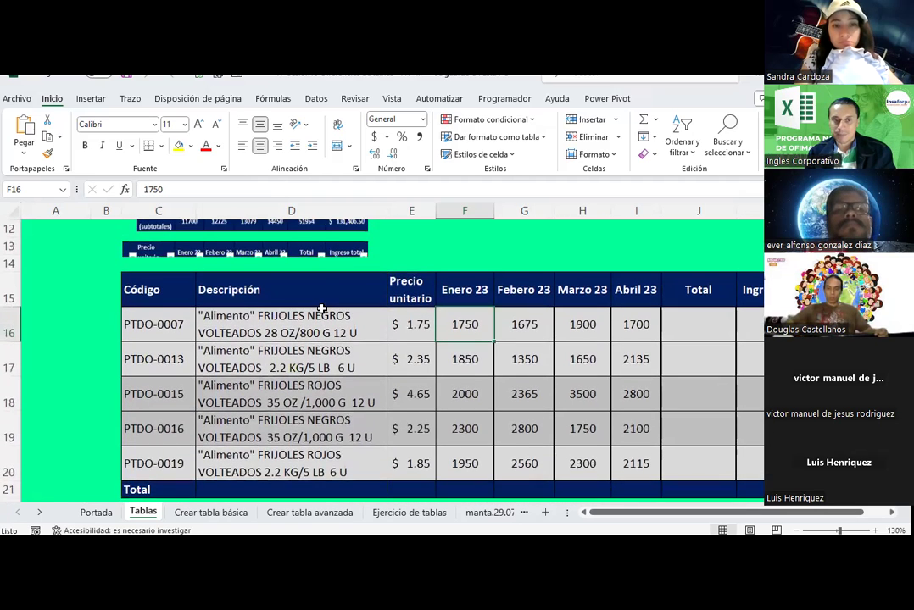
left_click(322, 309)
scroll(322, 305, "up", 1)
scroll(322, 303, "up", 1)
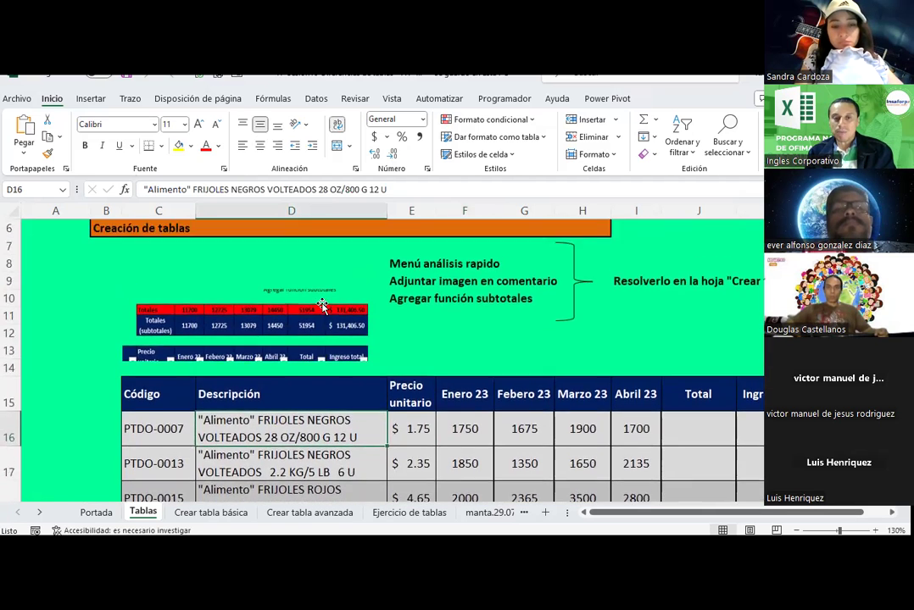
scroll(315, 303, "down", 2)
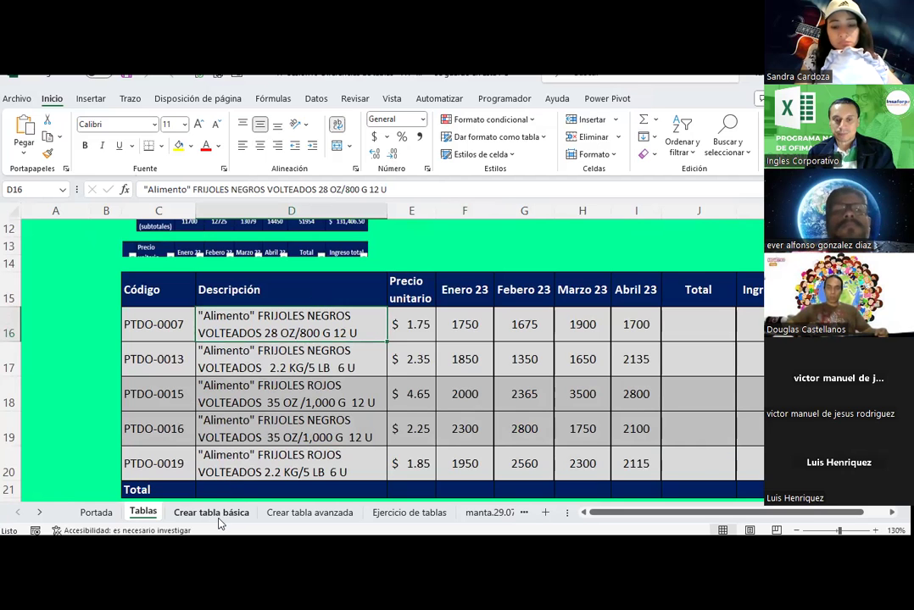
left_click(343, 513)
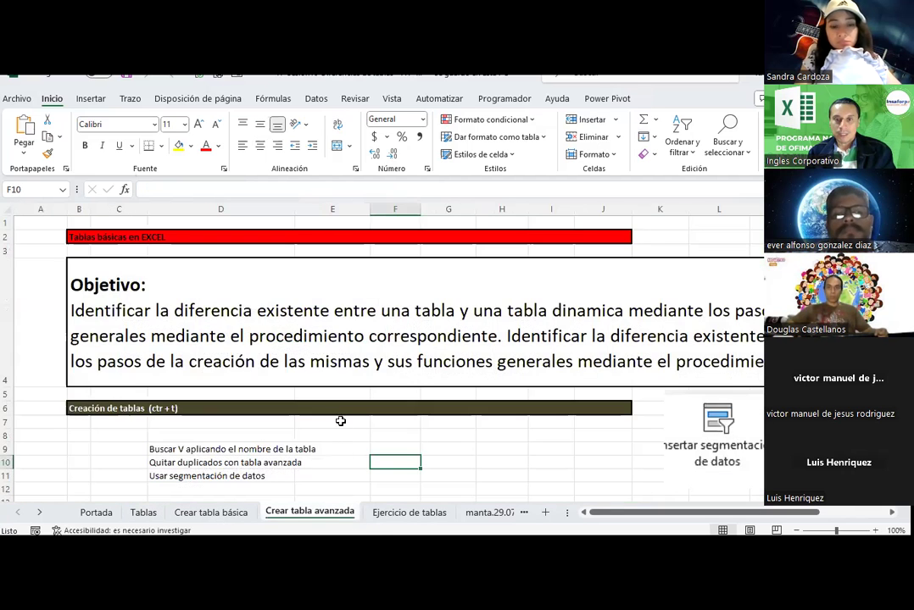
left_click(211, 513)
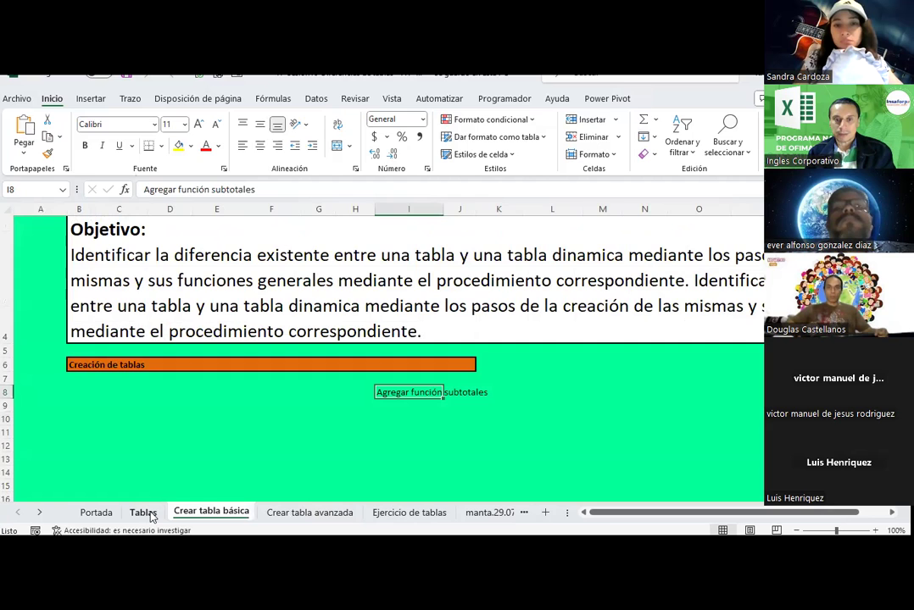
left_click(143, 512)
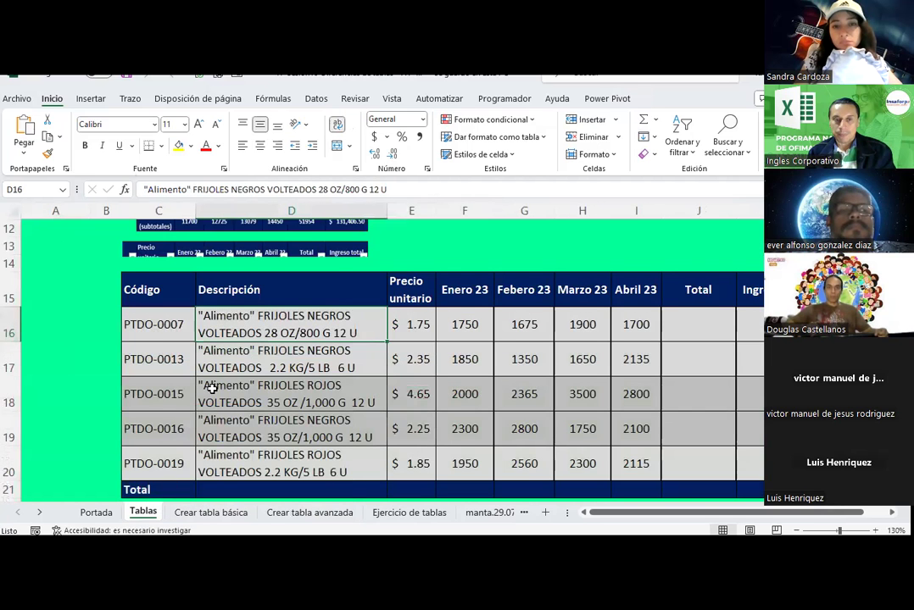
scroll(211, 387, "down", 1)
Copy the whole product table from Tablas and go to the Crear tabla básica sheet.
left_click_drag(155, 244, 746, 438)
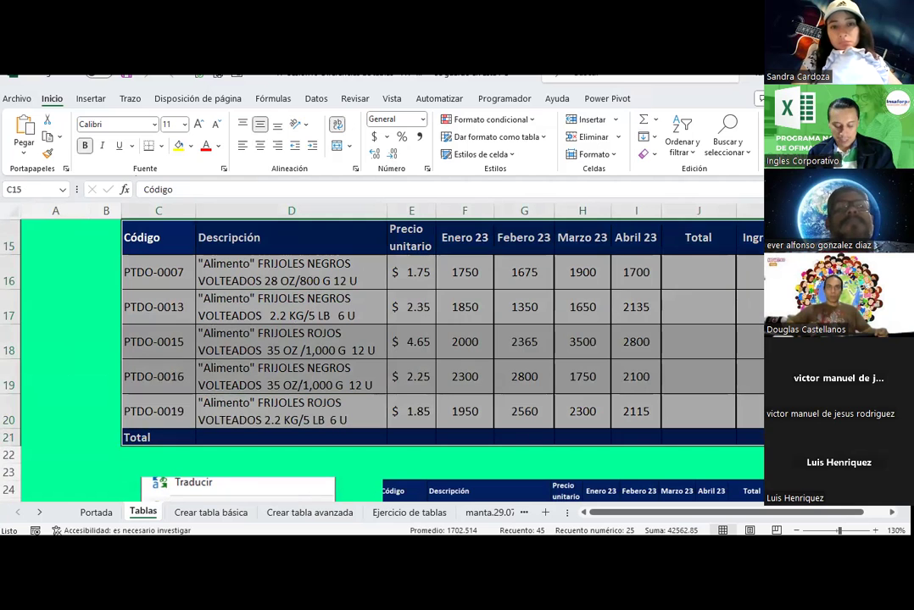
key("ctrl+c")
key("ctrl+q")
left_click(187, 515)
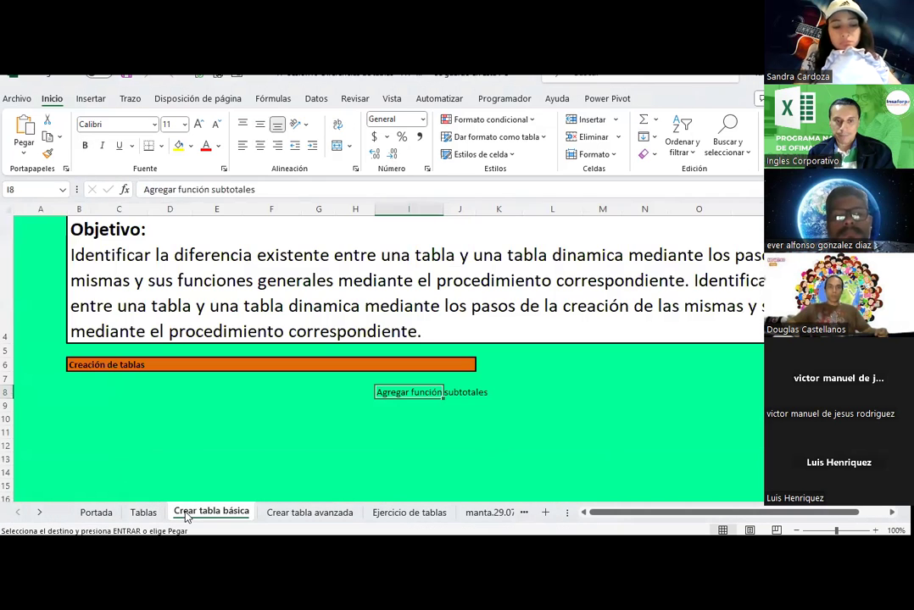
left_click(141, 514)
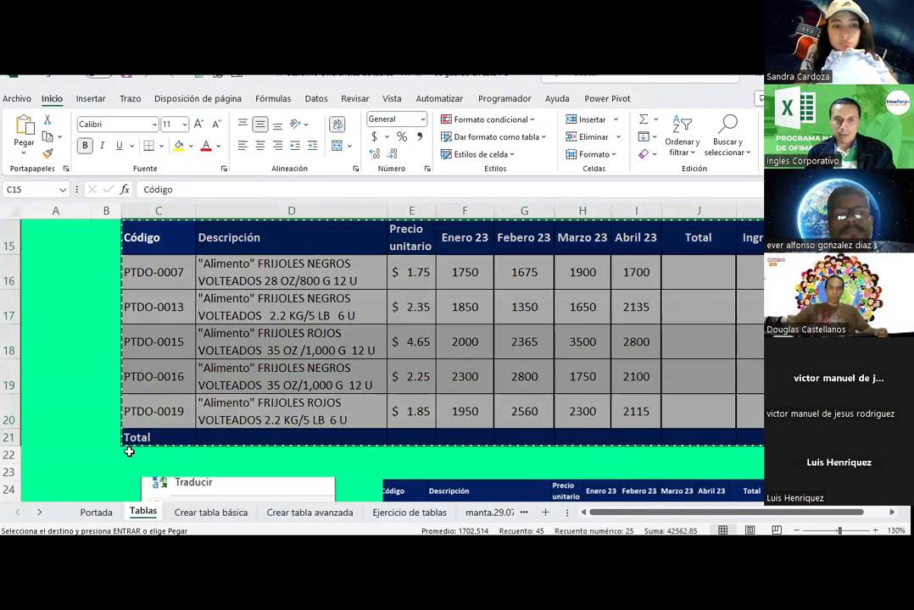
scroll(142, 328, "up", 1)
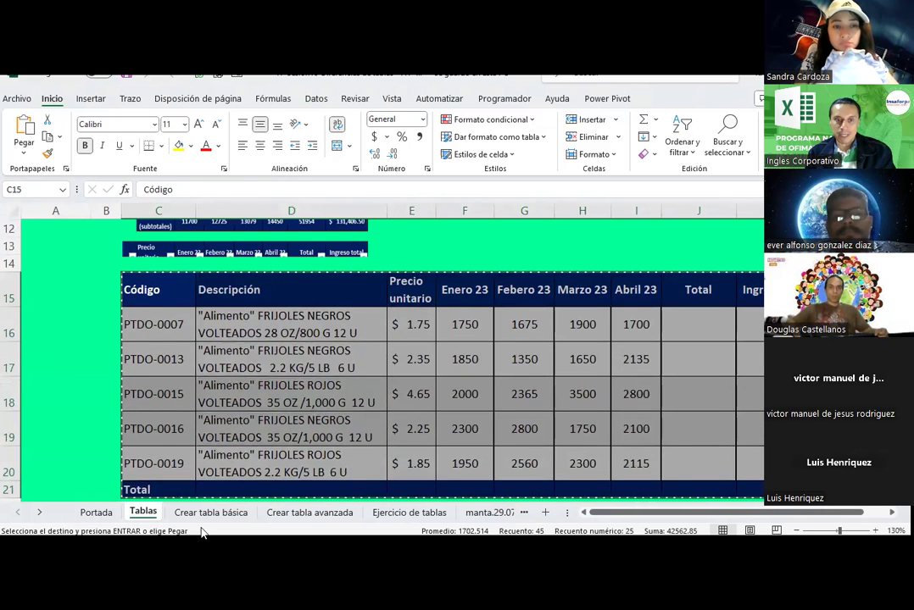
left_click(197, 515)
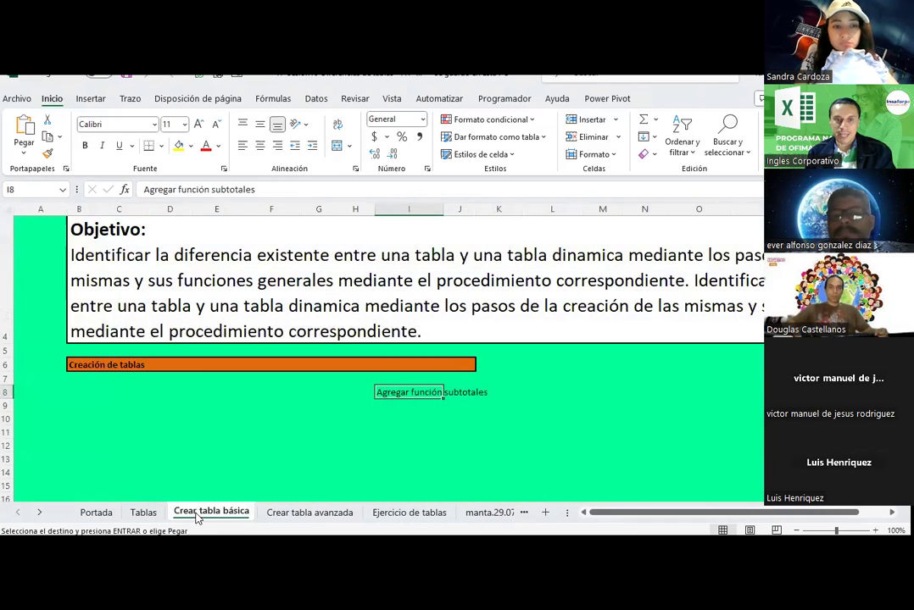
scroll(113, 431, "down", 1)
Paste the table at C15 keeping the source column widths.
left_click(111, 432)
left_click(108, 452)
key("ctrl+v")
scroll(127, 413, "down", 1)
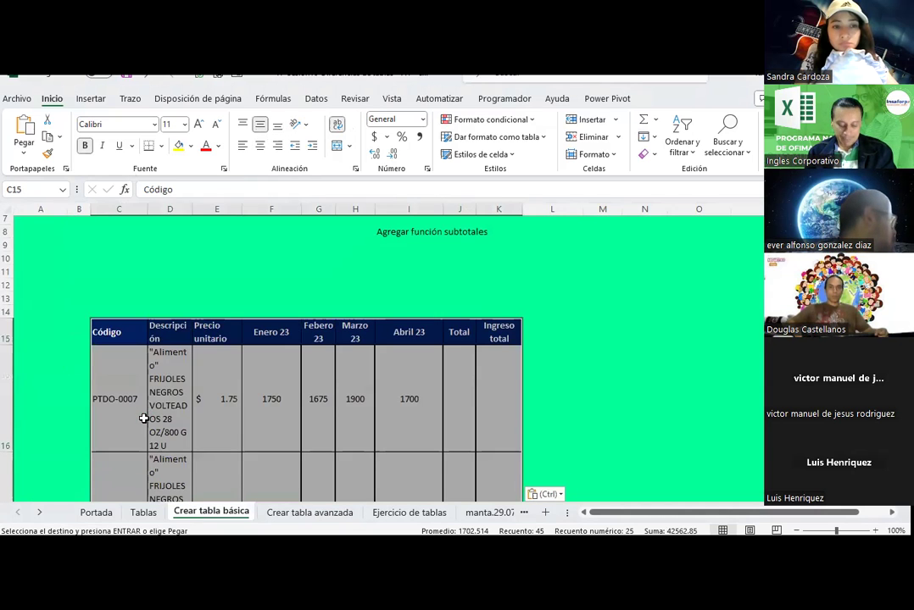
key("ctrl+z")
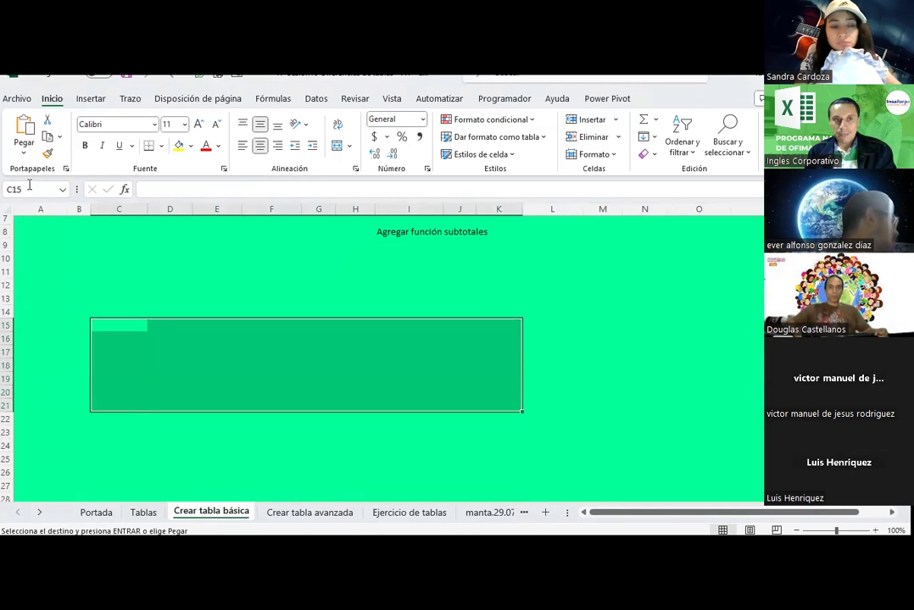
left_click(24, 155)
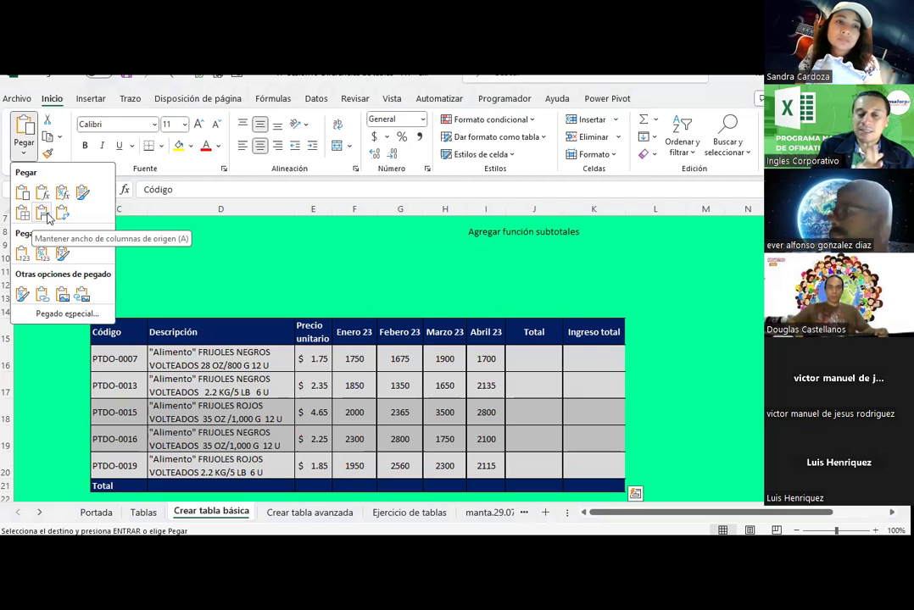
left_click(47, 216)
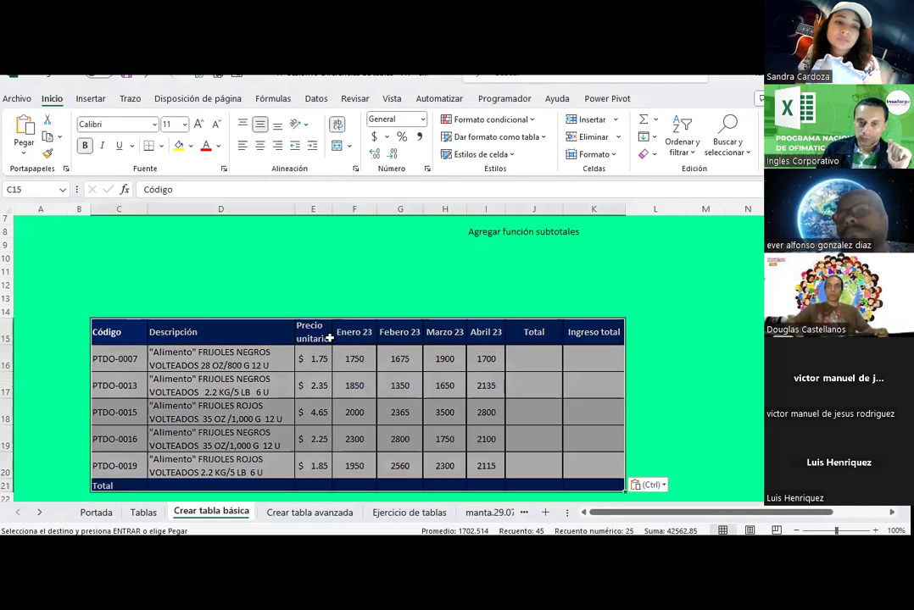
scroll(329, 337, "down", 2)
left_click(284, 303)
scroll(284, 306, "up", 1)
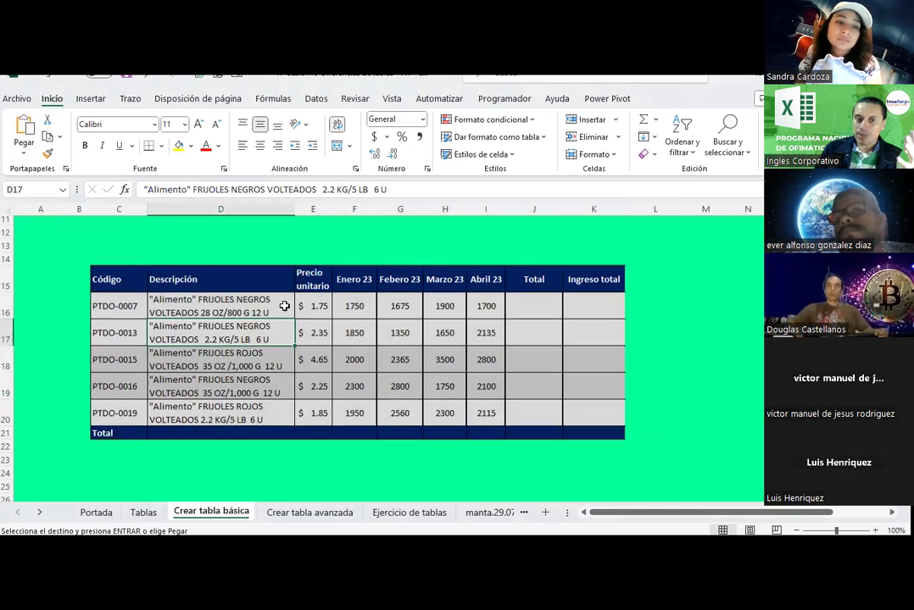
scroll(285, 306, "up", 1)
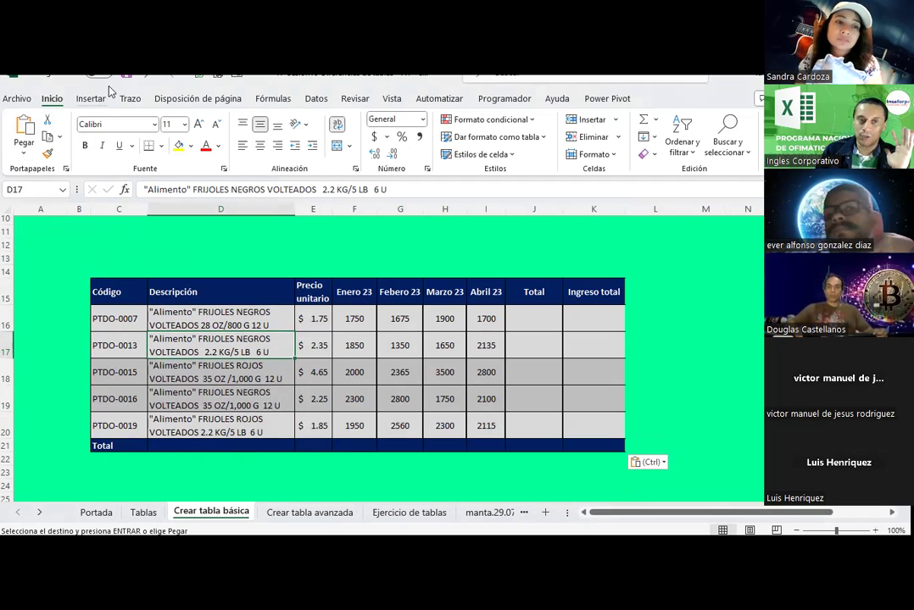
key("Escape")
Set C15:K21 to No Fill and format it as a table.
left_click_drag(143, 294, 623, 447)
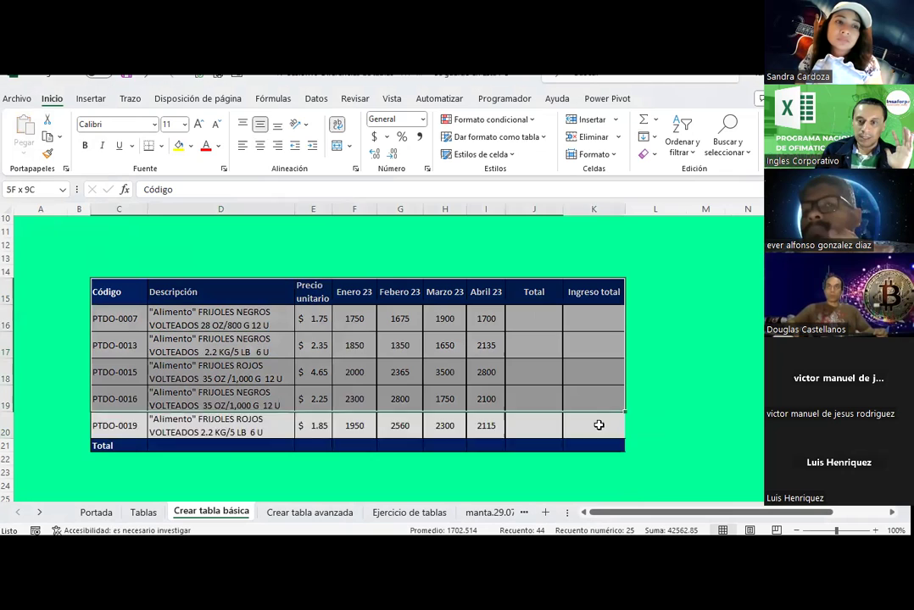
left_click(194, 146)
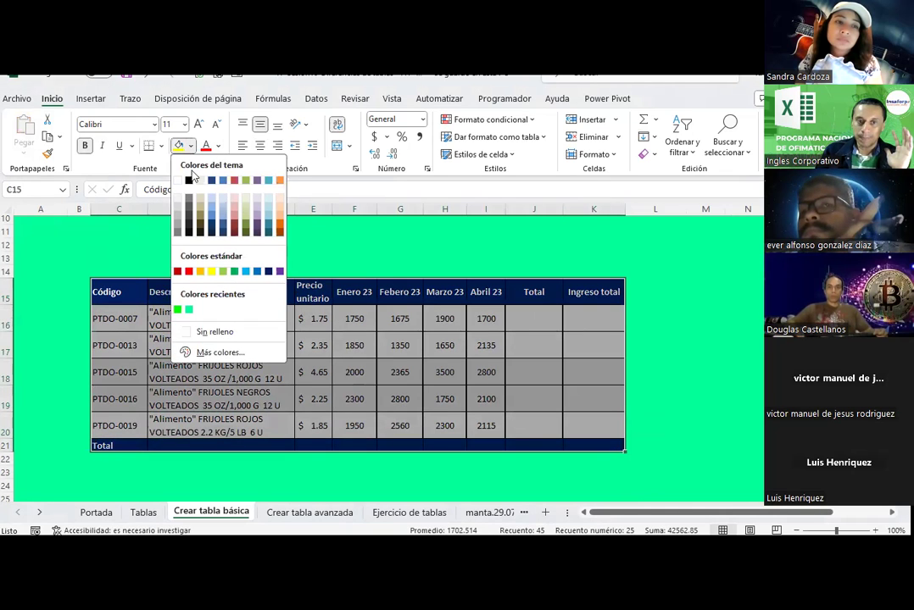
left_click(217, 330)
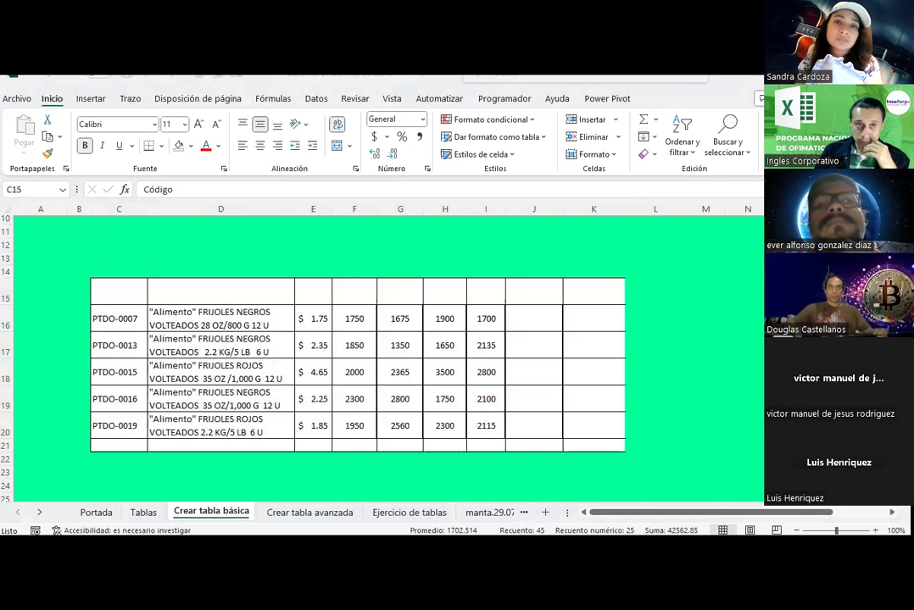
key("ctrl+a")
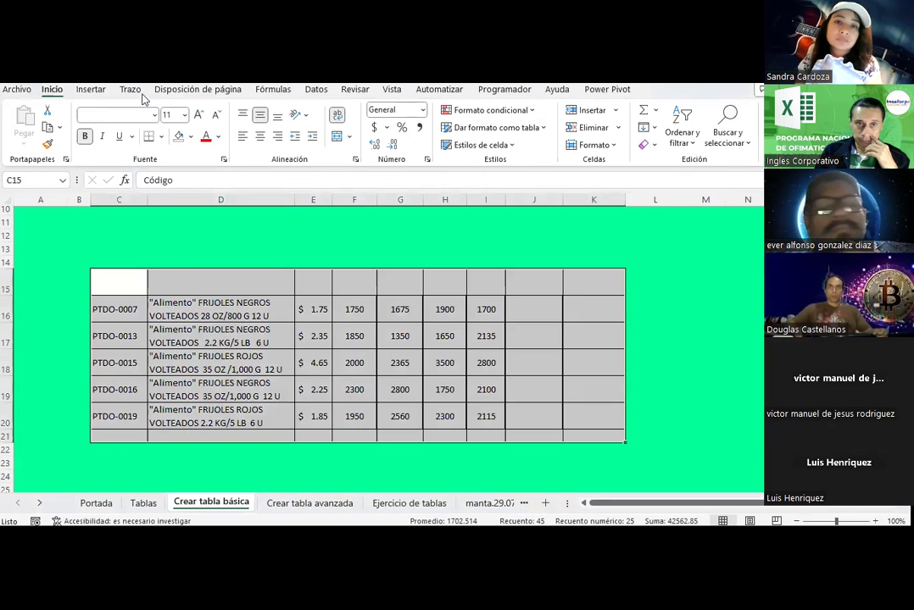
left_click(314, 336)
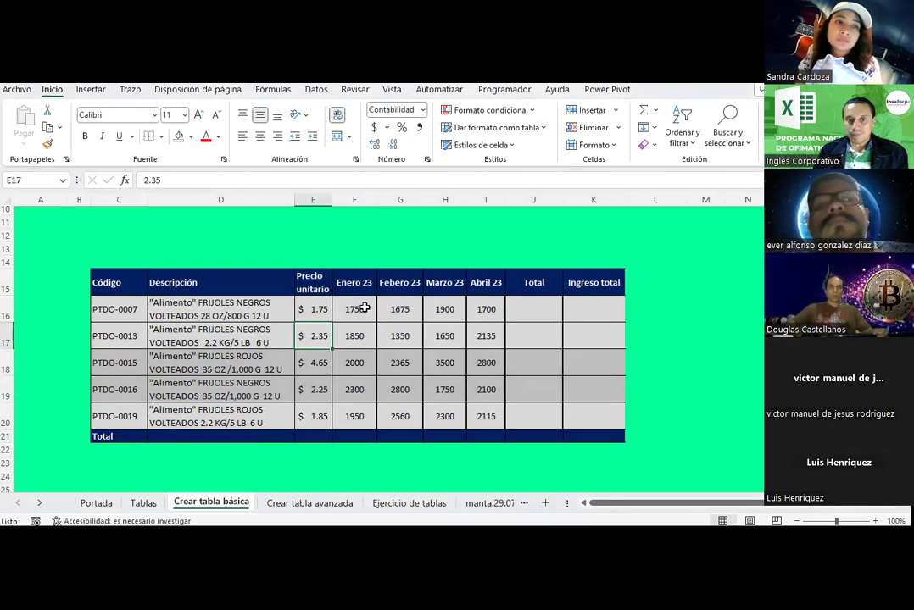
Enter =SUMA(F16:I16) in J16 to total the first product's sales.
left_click(533, 310)
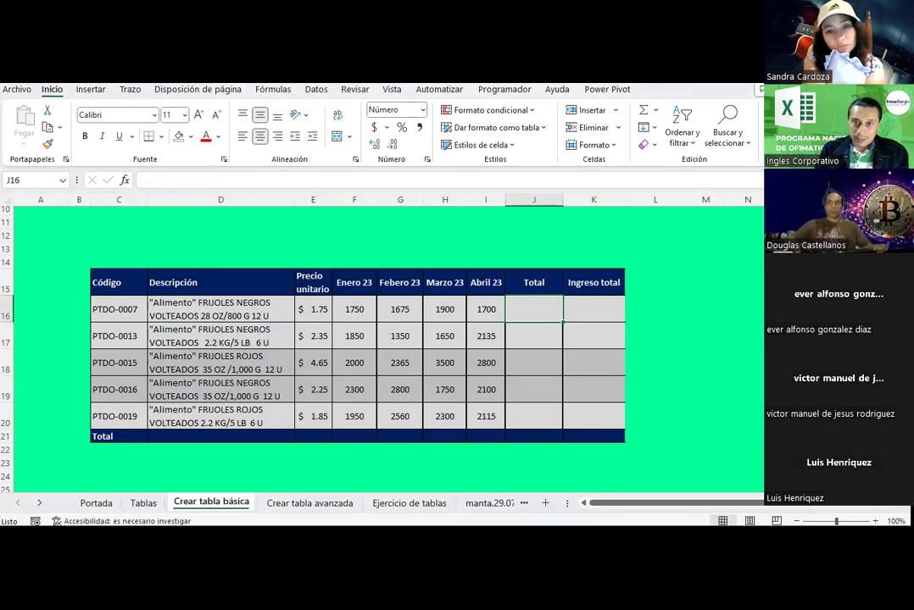
type("=")
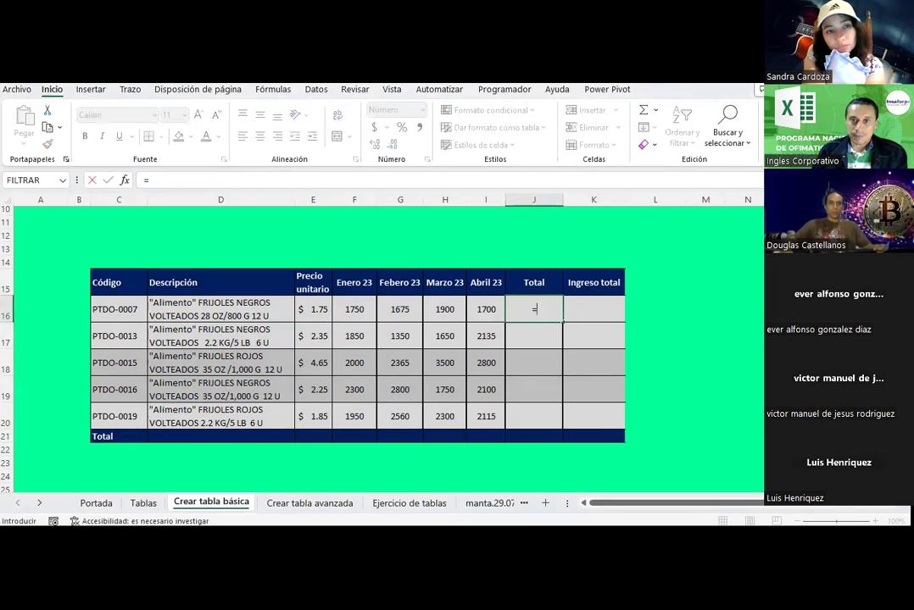
left_click(650, 114)
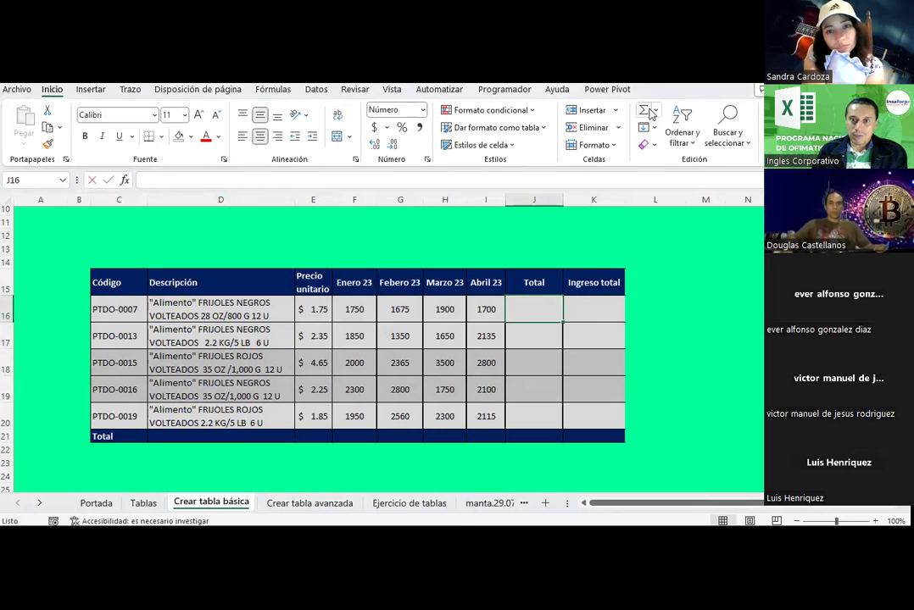
left_click(344, 309)
left_click_drag(344, 309, 490, 310)
key("Return")
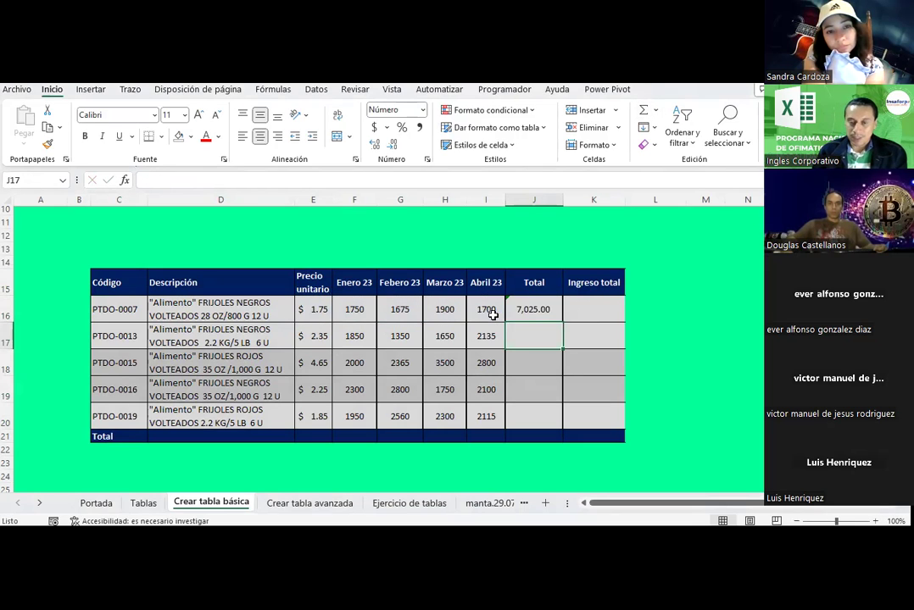
left_click(523, 307)
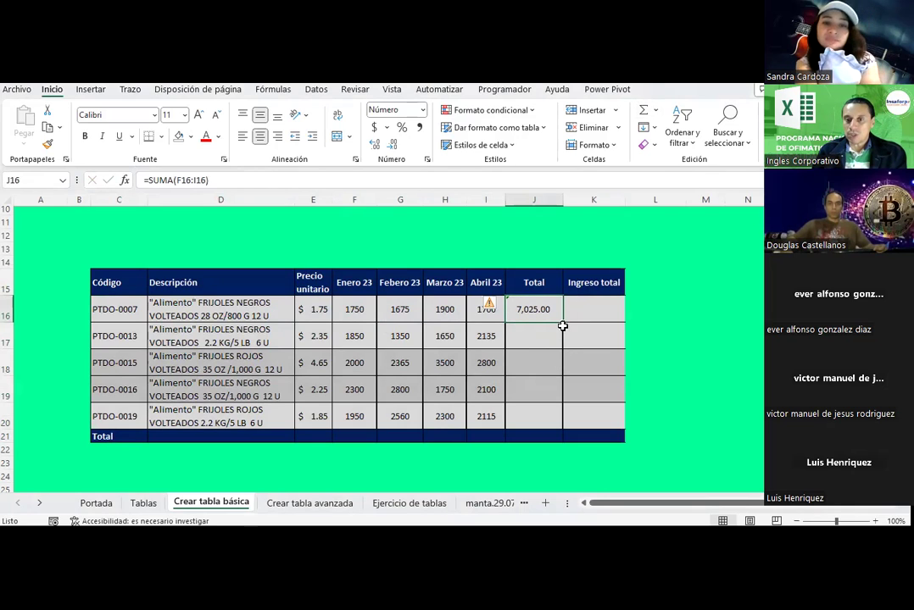
Fill the J16 total formula down to row 20, then undo it.
left_click_drag(562, 322, 552, 428)
left_click(632, 386)
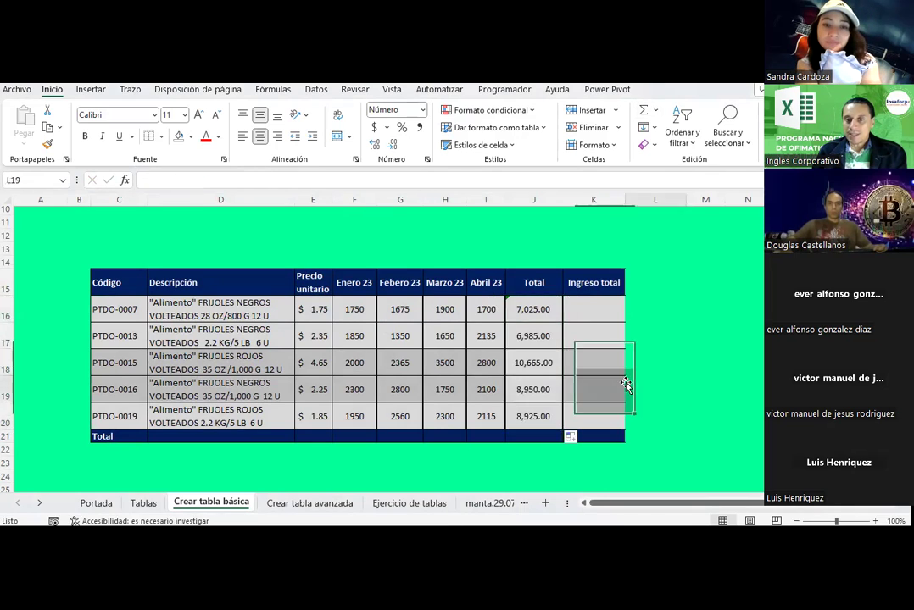
left_click(542, 307)
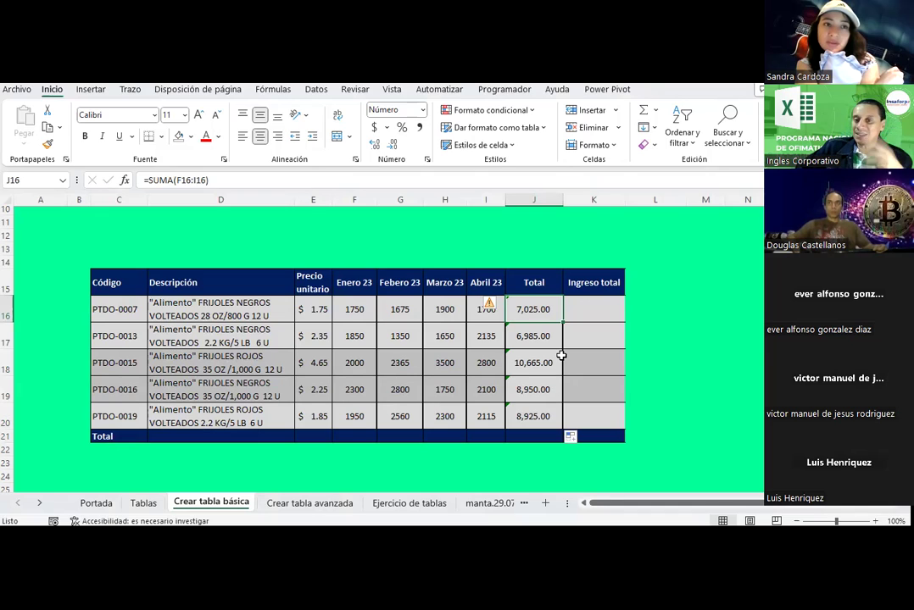
key("ctrl+z")
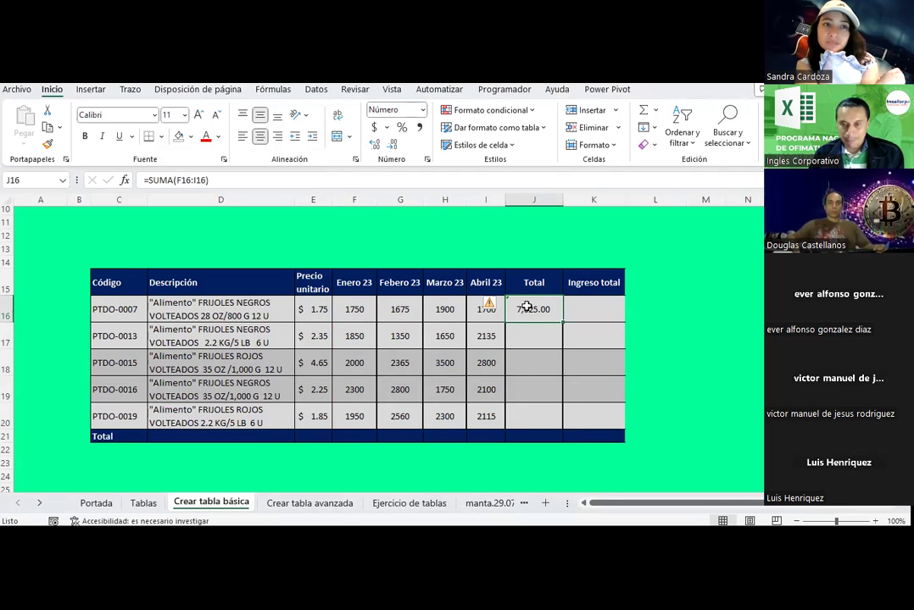
Paste the J16 sum formula into J17:J20 and check each row's formula.
key("ctrl+c")
left_click_drag(526, 331, 518, 416)
right_click(519, 416)
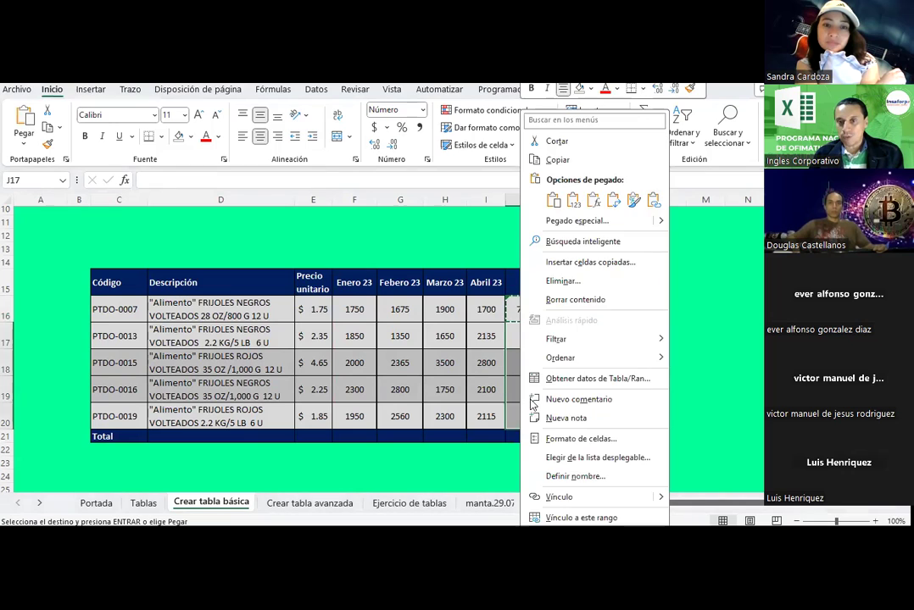
left_click(593, 201)
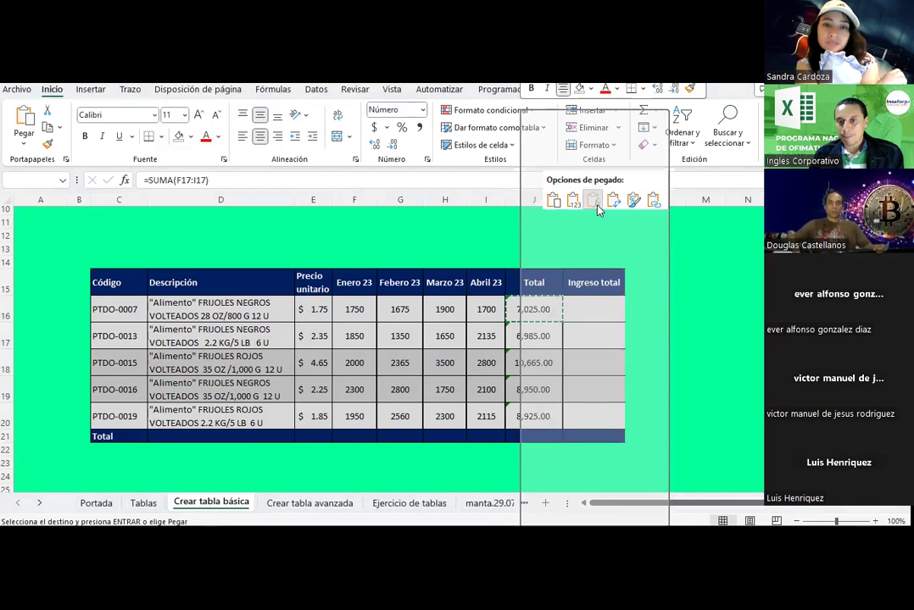
key("Escape")
left_click(526, 310)
left_click(527, 335)
left_click(530, 363)
left_click(524, 388)
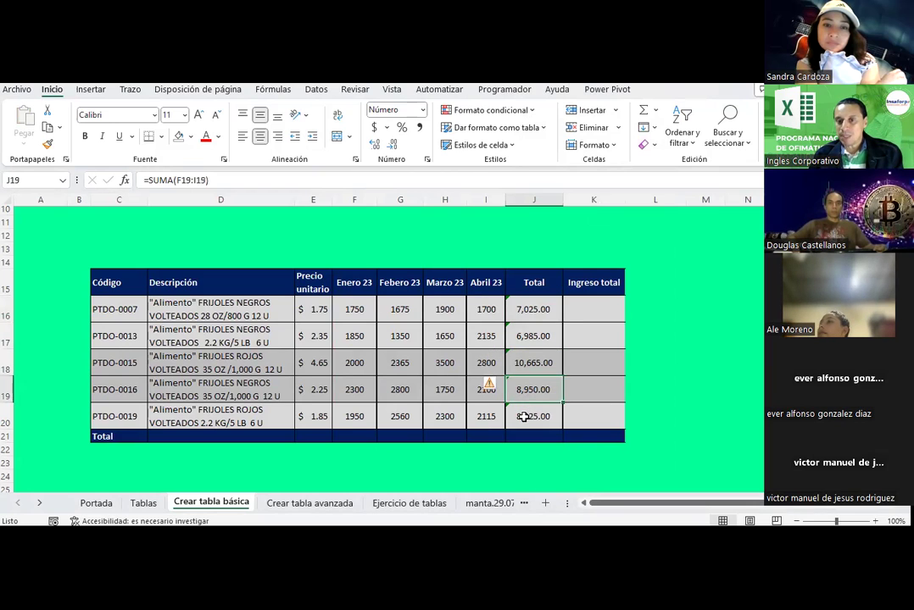
Enter =J16*E16 in K16 for the first product's revenue.
left_click(607, 314)
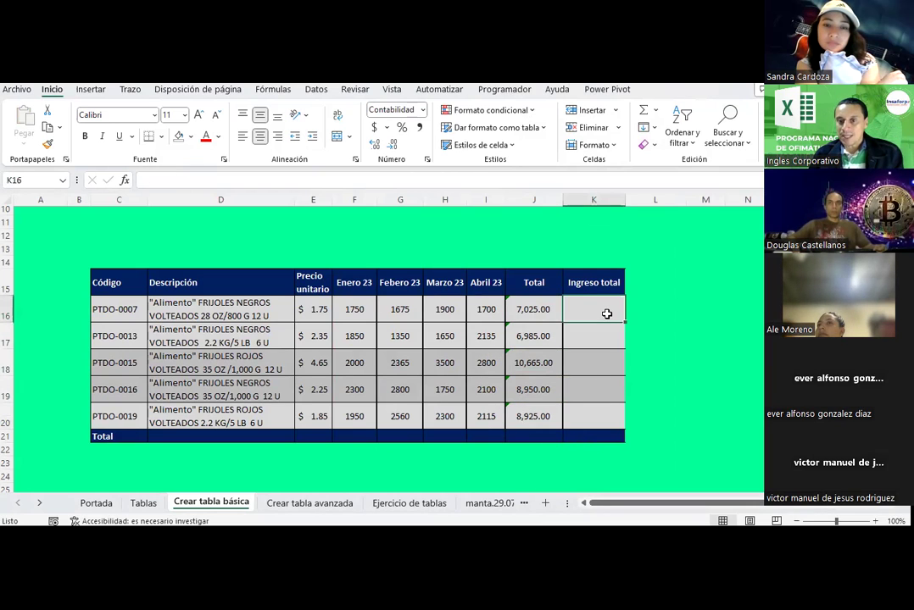
type("=")
key("Left")
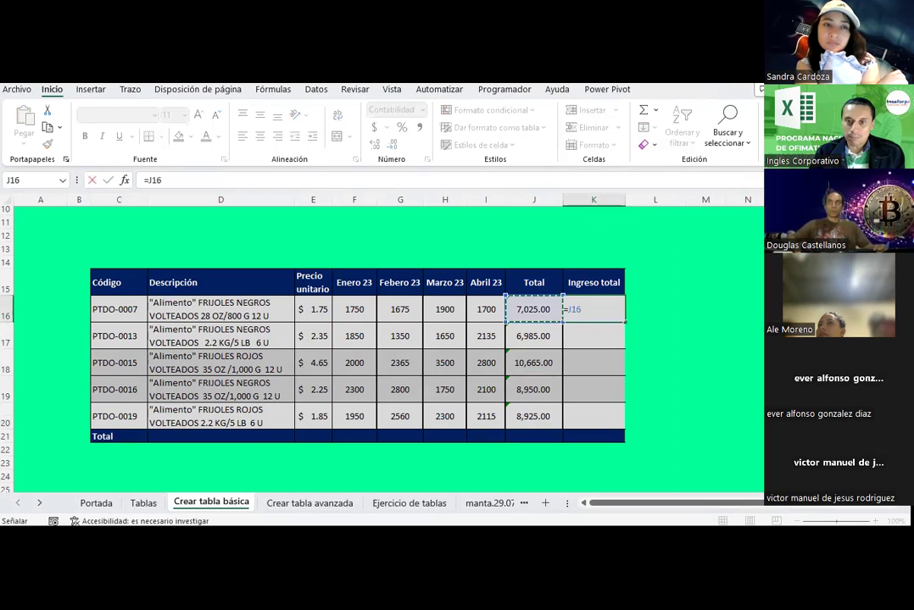
type("*")
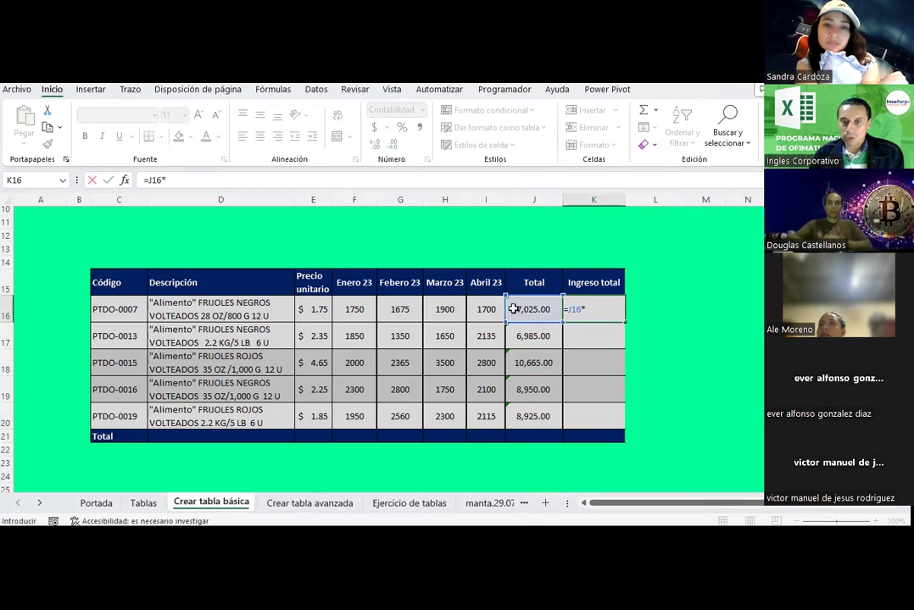
left_click(301, 310)
key("Return")
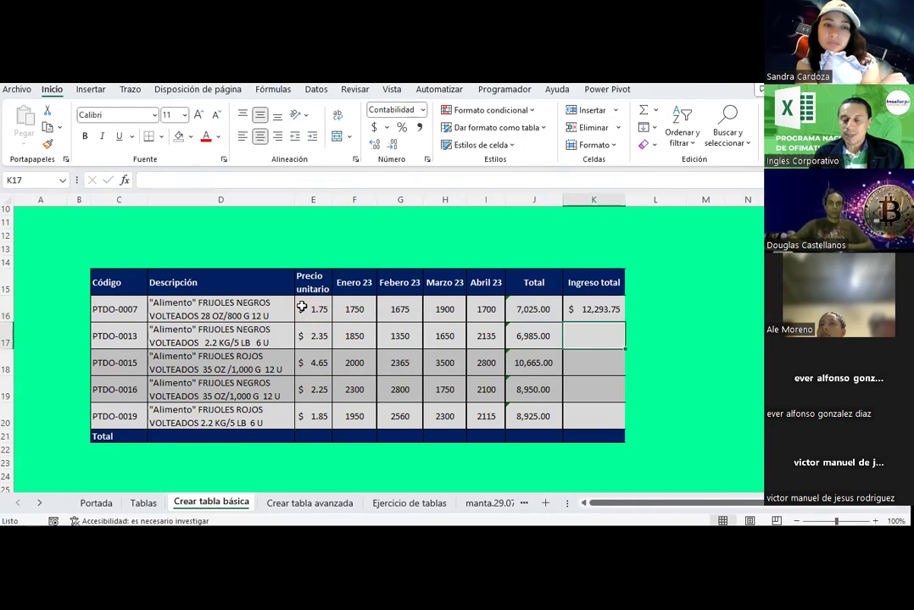
Copy the K16 revenue formula into K17:K20.
left_click(575, 313)
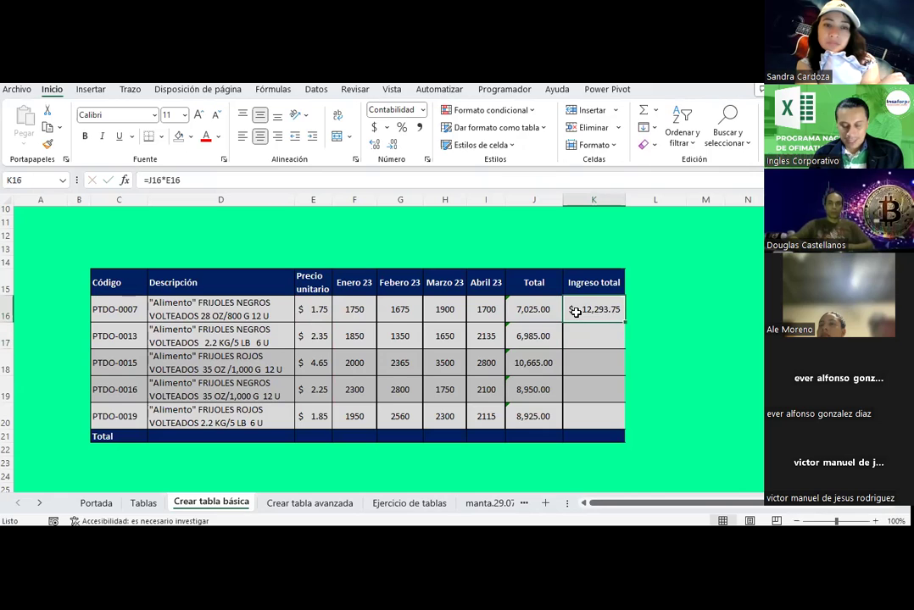
key("ctrl+c")
left_click_drag(589, 333, 583, 414)
right_click(585, 413)
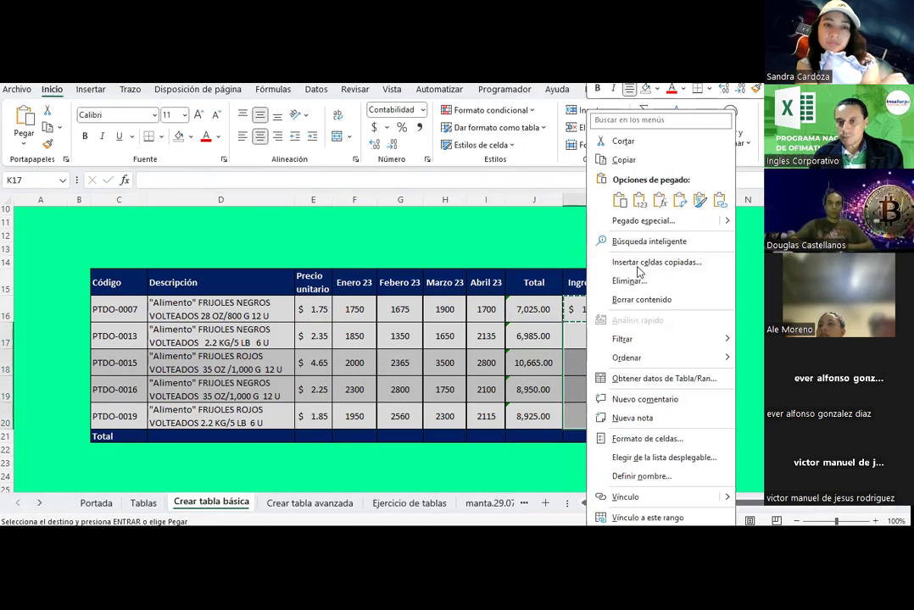
left_click(660, 200)
left_click(700, 339)
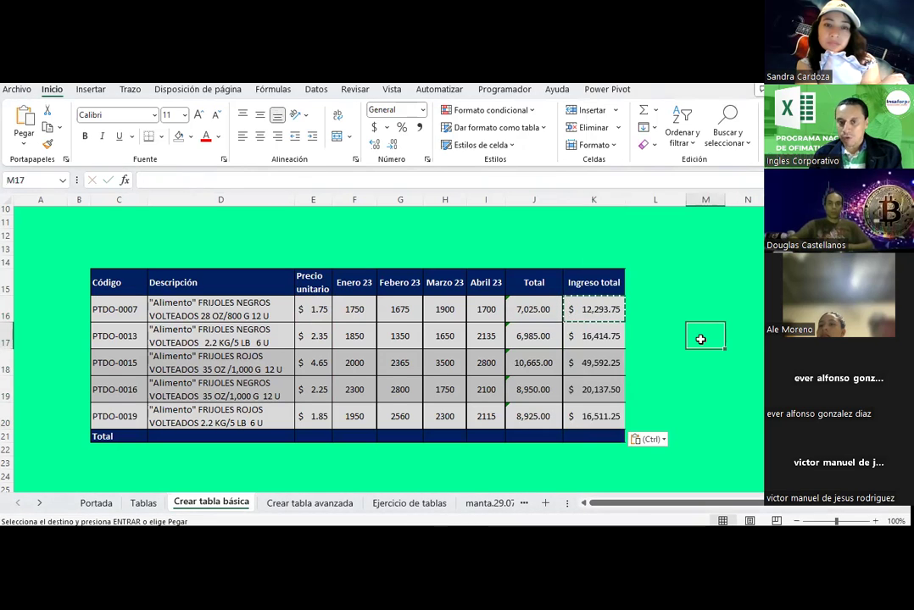
key("Escape")
left_click(356, 435)
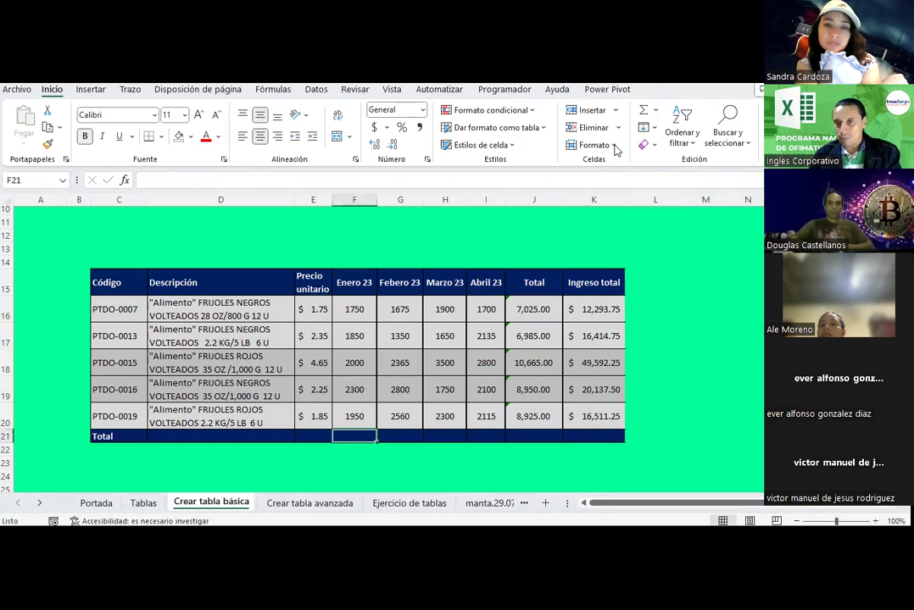
AutoSum Enero 23 in F21 and extend the sums across to J21, totalling 42550.
left_click(643, 111)
key("Return")
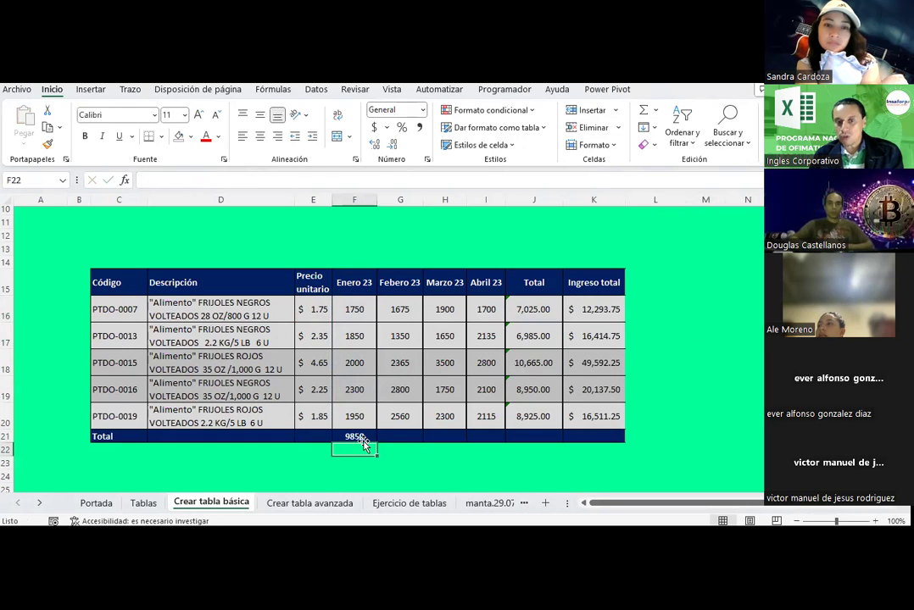
left_click(362, 437)
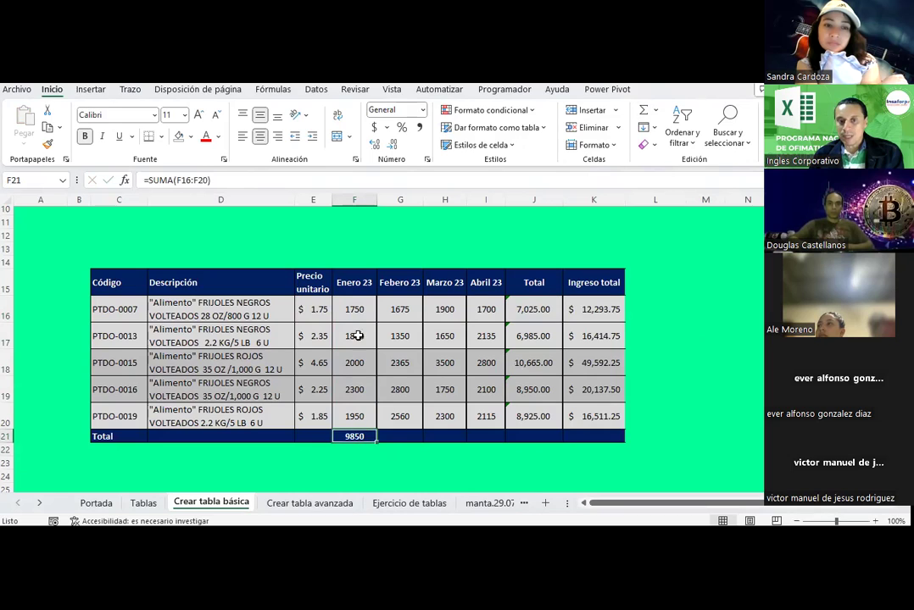
left_click_drag(378, 441, 486, 441)
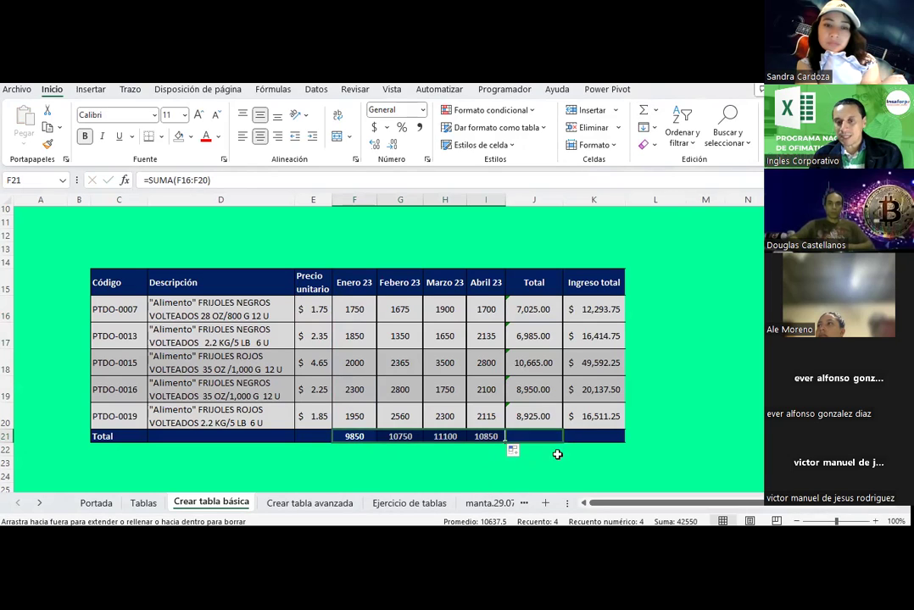
left_click_drag(506, 442, 557, 441)
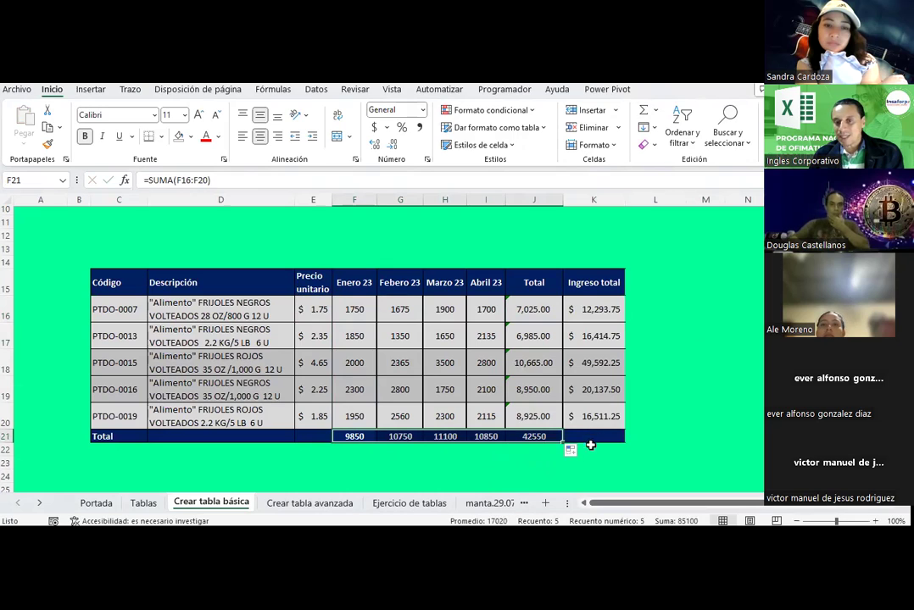
left_click(486, 449)
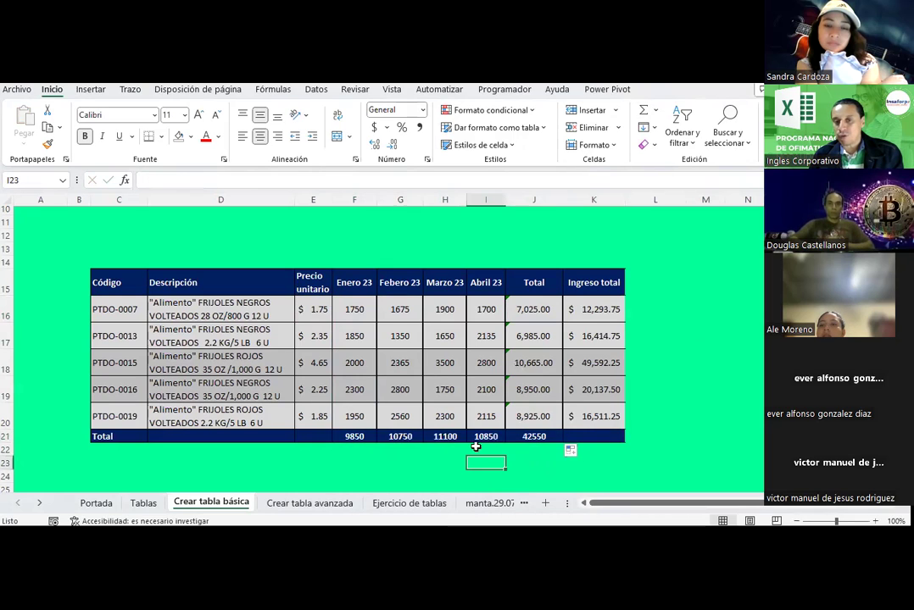
mouse_move(354, 309)
left_mouse_down()
mouse_move(453, 341)
mouse_move(530, 434)
left_mouse_up()
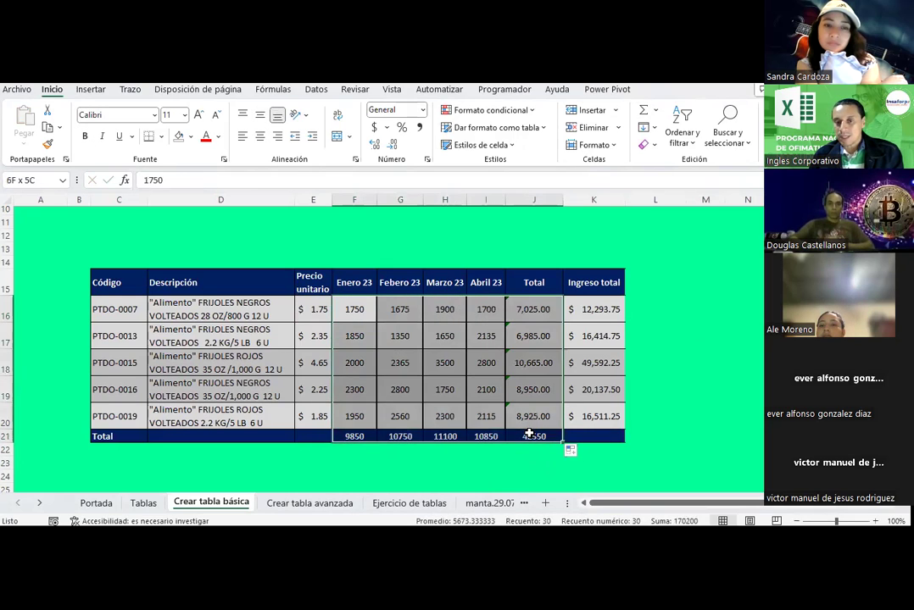
Format F16:J21 as Número with two decimals and thousands separators, and adjust column I's width.
right_click(529, 434)
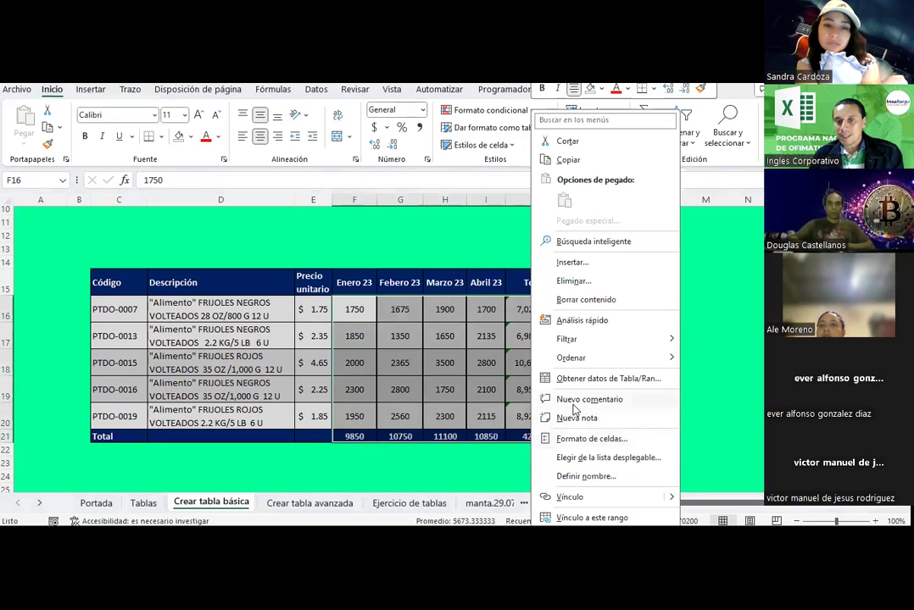
left_click(572, 437)
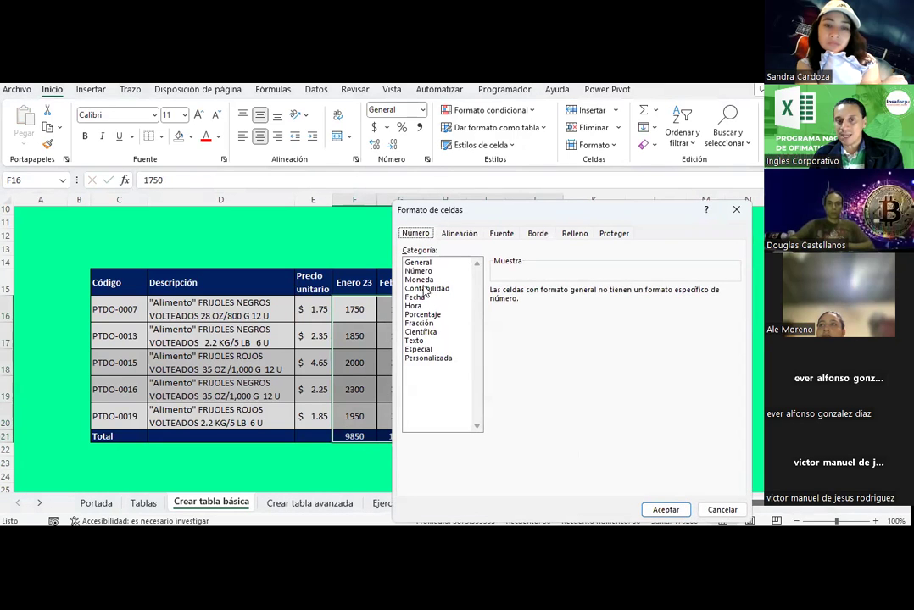
left_click(417, 271)
left_click(521, 308)
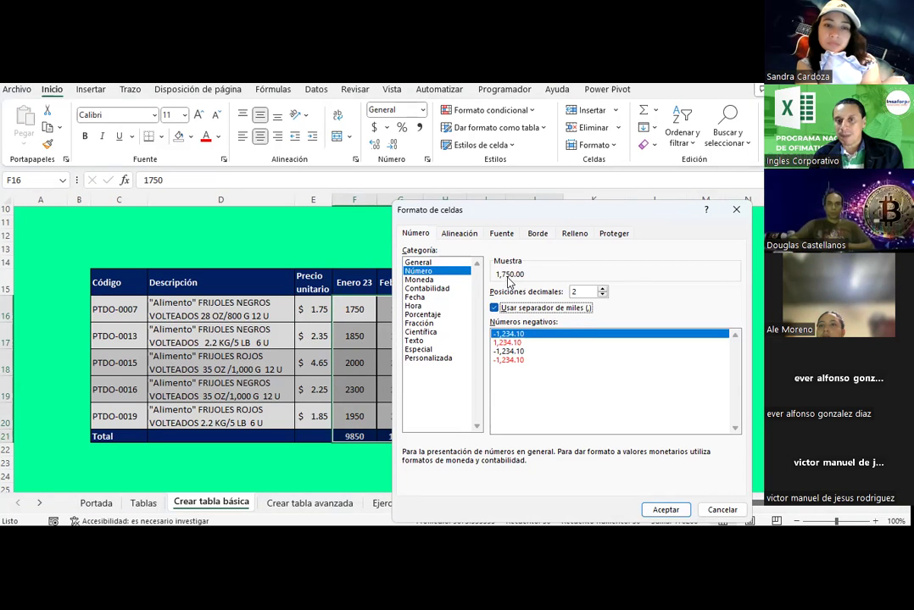
left_click(665, 509)
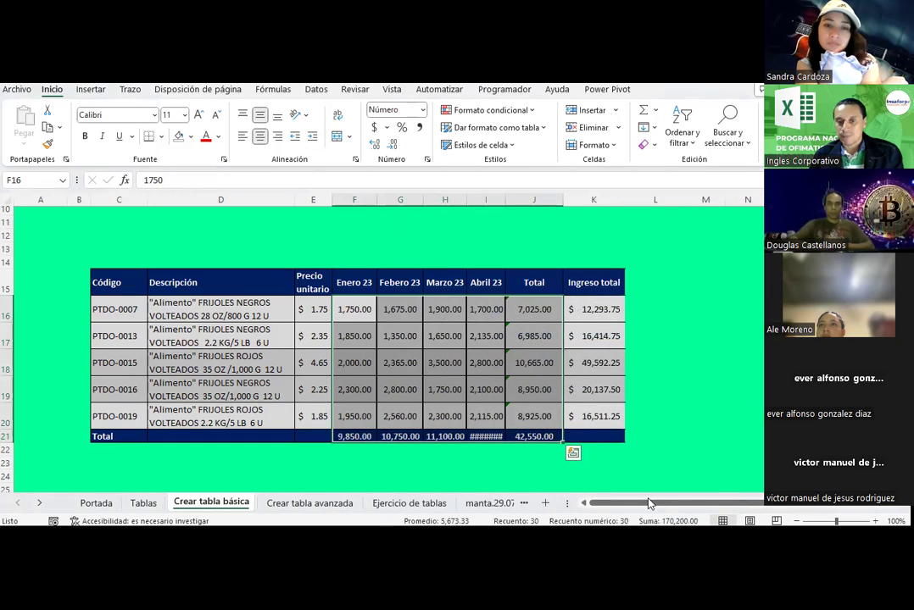
double_click(505, 199)
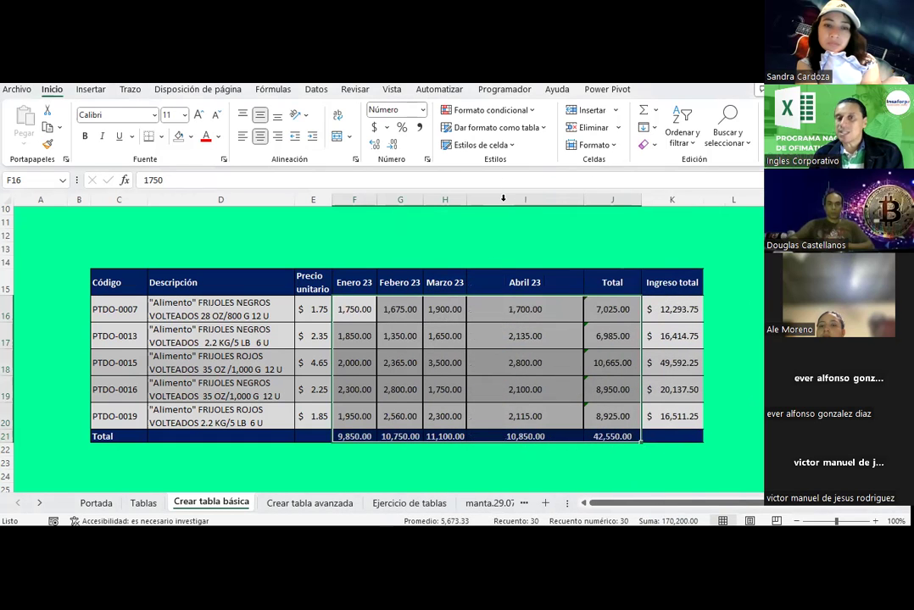
left_click_drag(583, 199, 518, 203)
AutoSum the Ingreso total column into K21, giving $114,949.50.
left_click(608, 439)
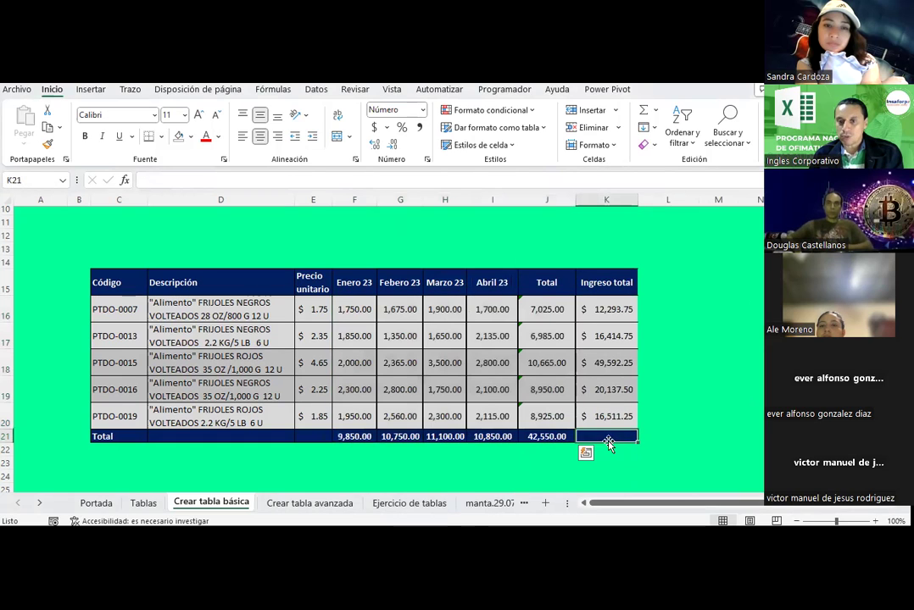
left_click(644, 110)
key("Return")
left_click(610, 437)
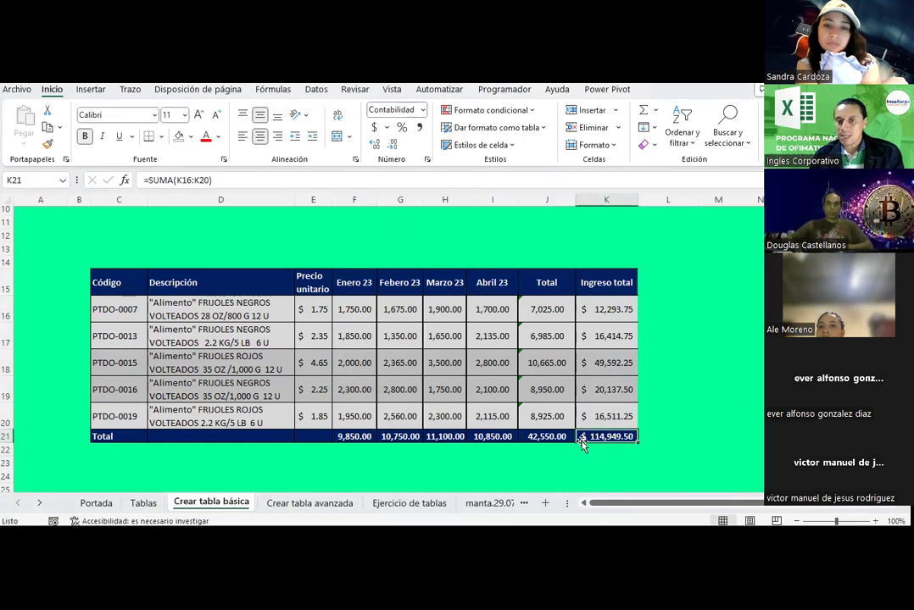
Check the totals by selecting the Total, Ingreso total and Total-row figure ranges.
scroll(418, 247, "down", 1)
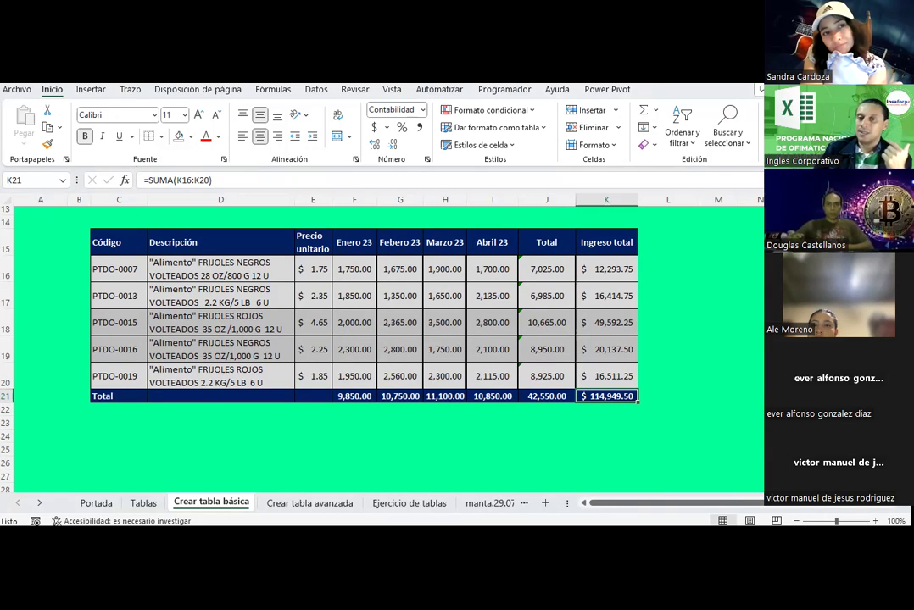
left_click_drag(542, 268, 536, 378)
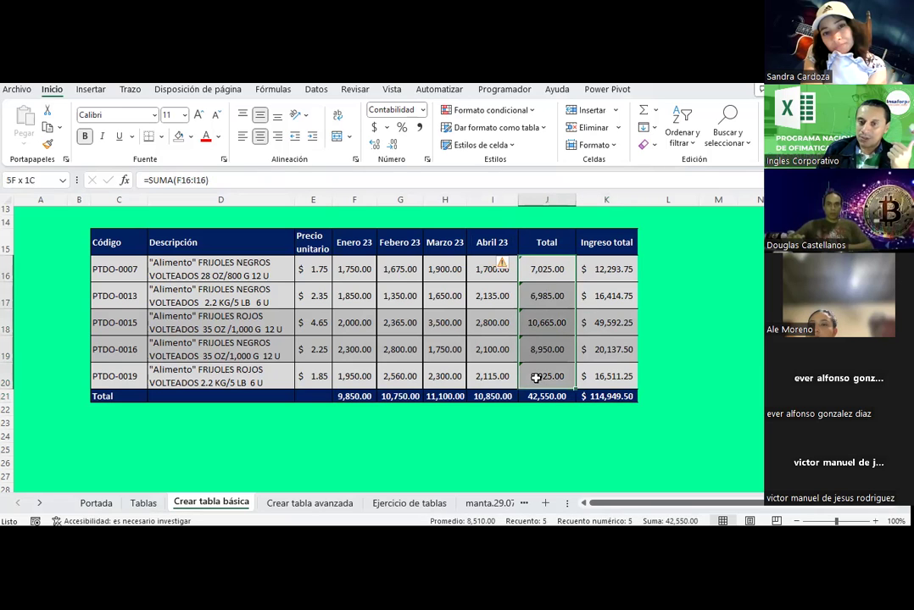
left_click_drag(602, 270, 603, 377)
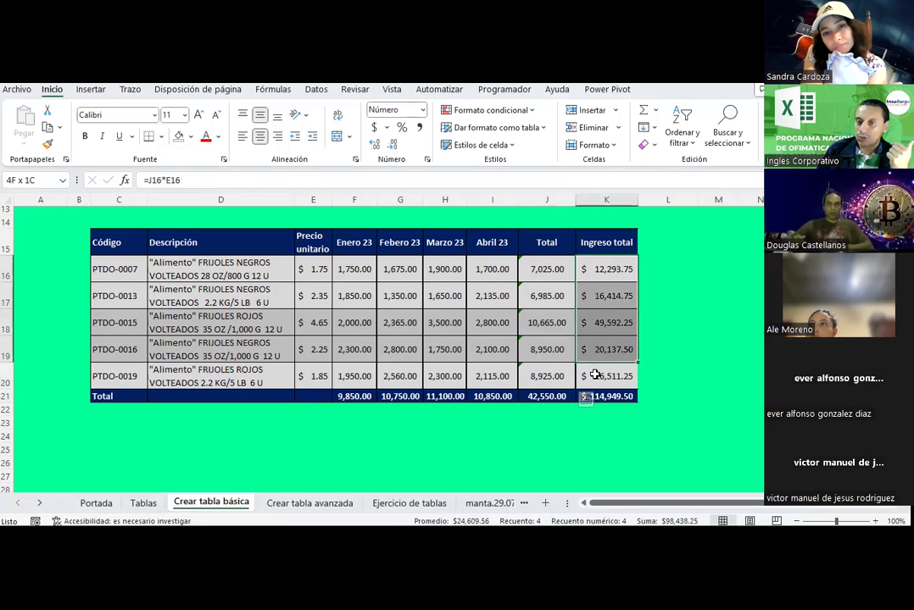
left_click_drag(353, 395, 600, 397)
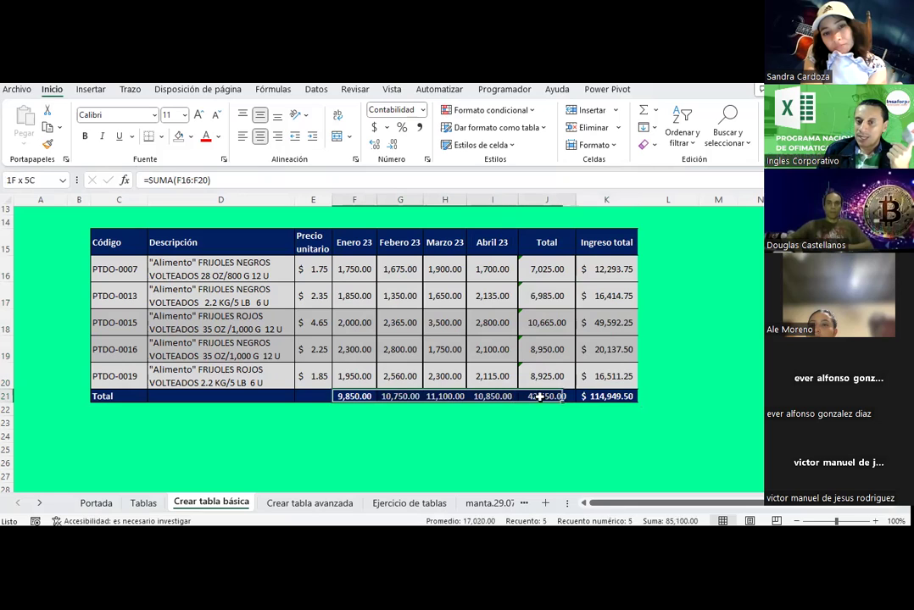
left_click_drag(354, 269, 555, 396)
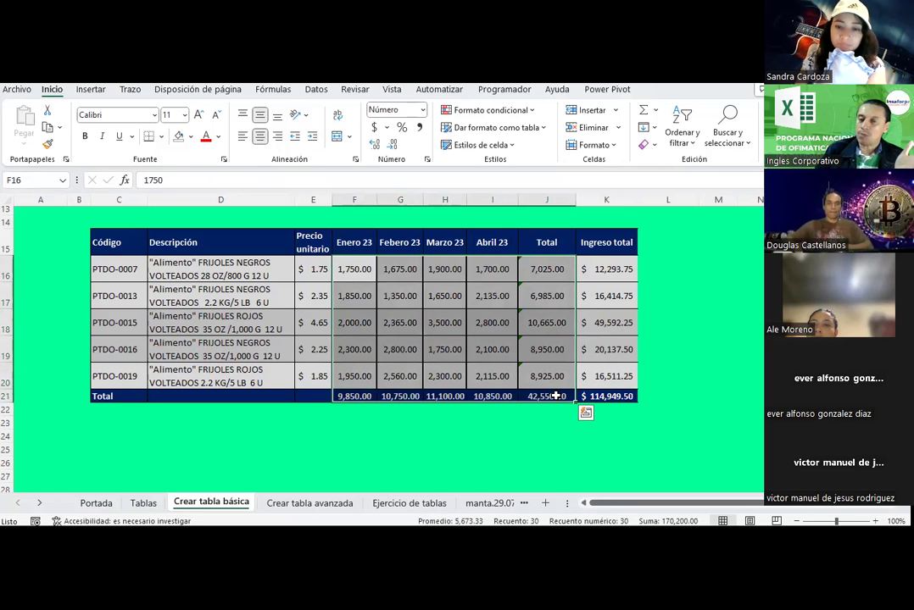
left_click(555, 396)
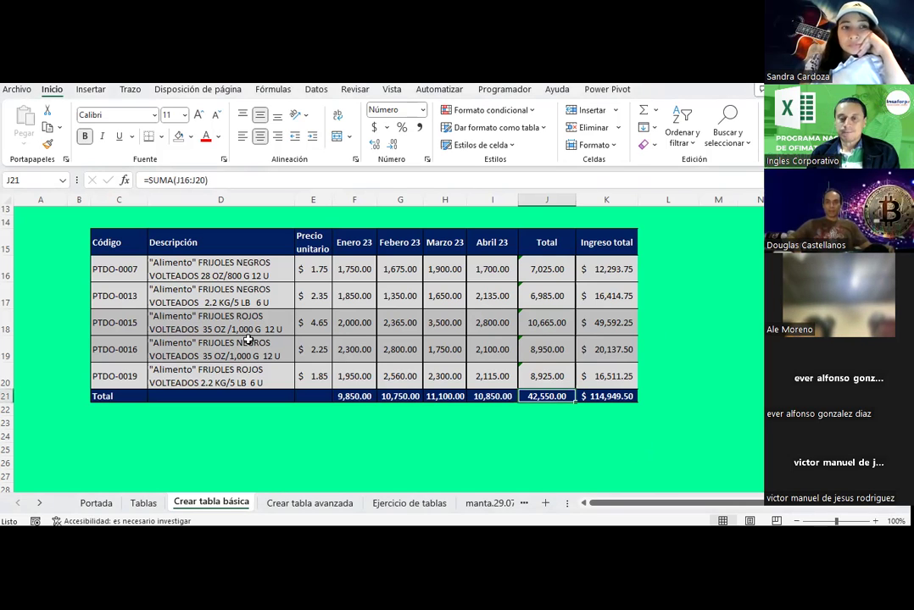
scroll(296, 348, "down", 1)
scroll(295, 351, "up", 2)
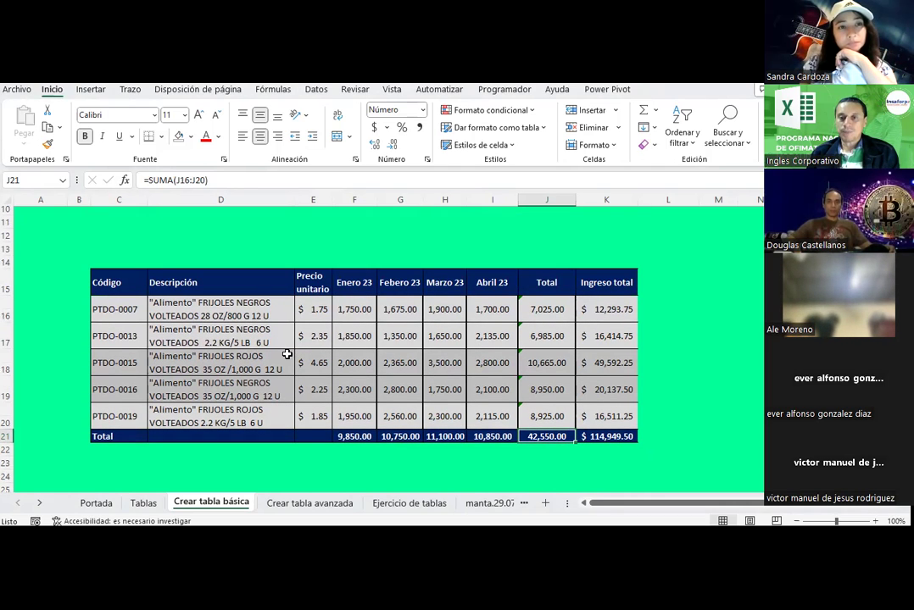
Select the Ingreso total figures K16:K21, including the grand total.
left_click(609, 309)
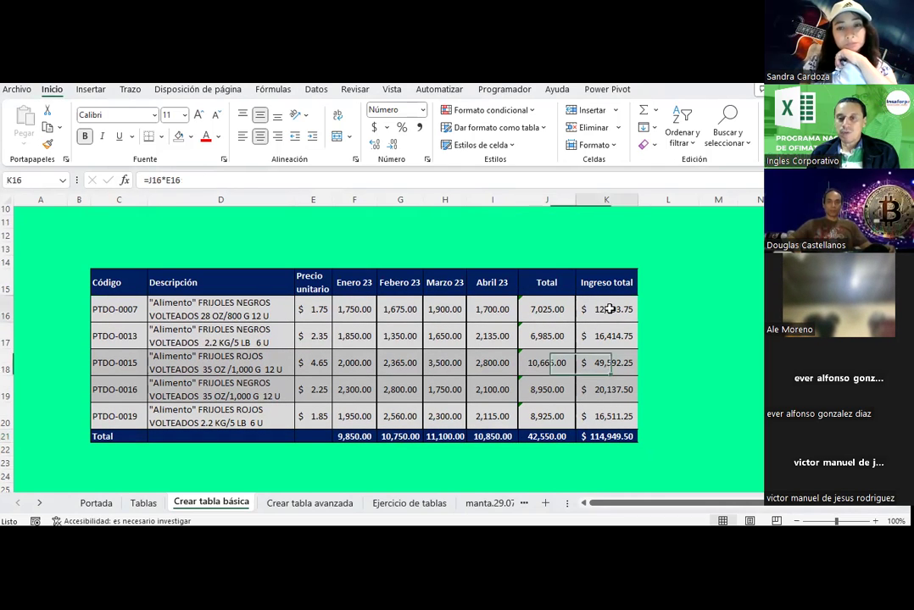
left_click_drag(609, 310, 620, 416)
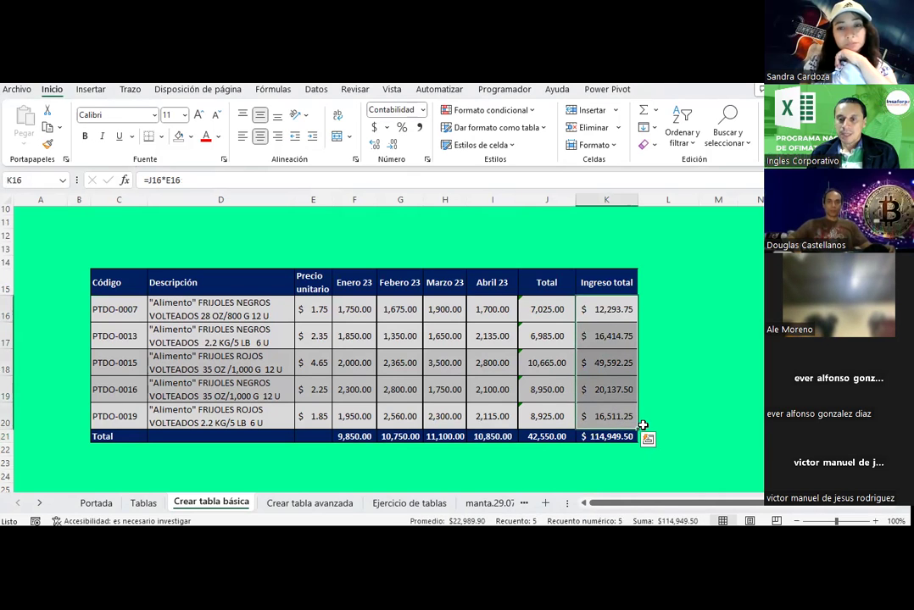
left_click(648, 440)
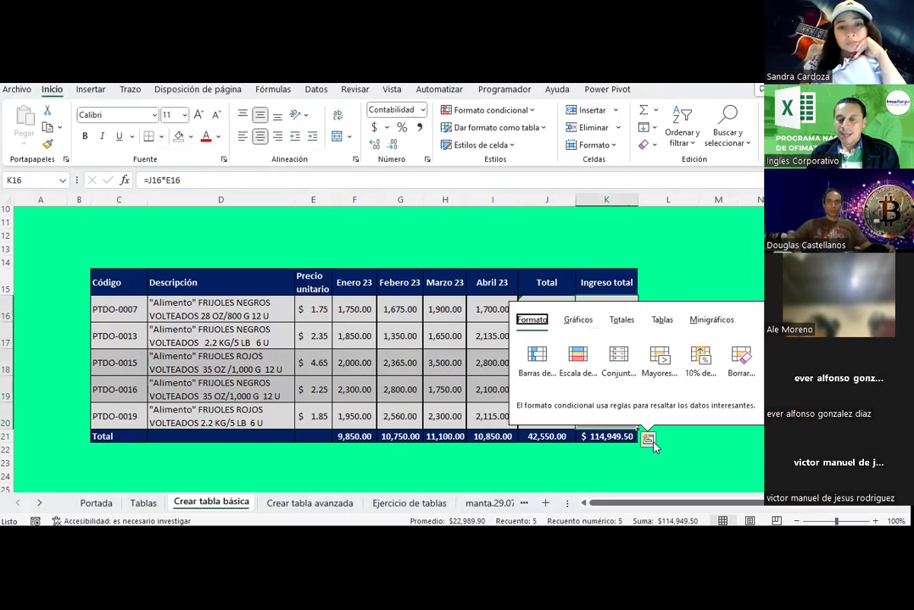
left_click(714, 456)
left_click_drag(622, 308, 618, 436)
scroll(383, 305, "down", 1)
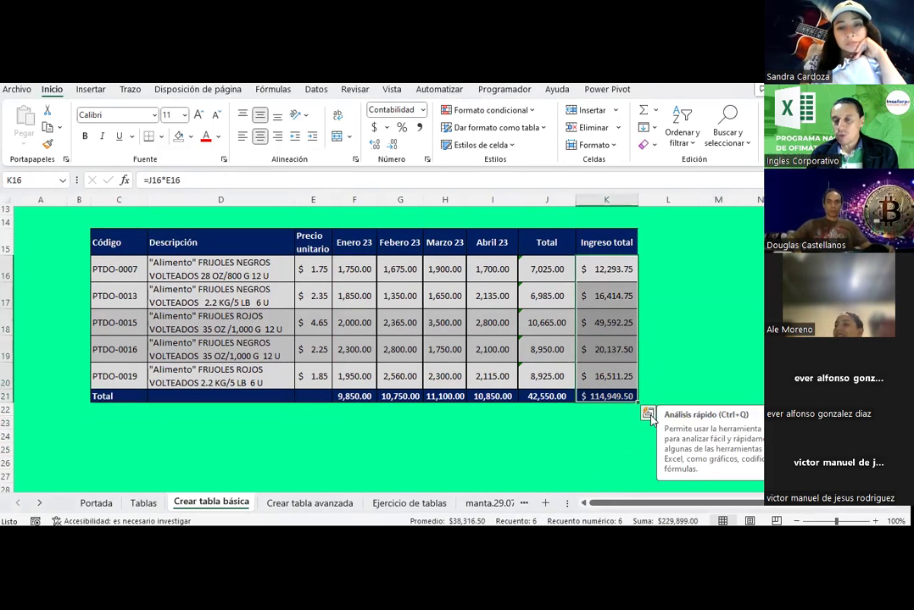
Browse the Quick Analysis charts, totals, tables and sparkline options, ending on Gráficos.
left_click(648, 415)
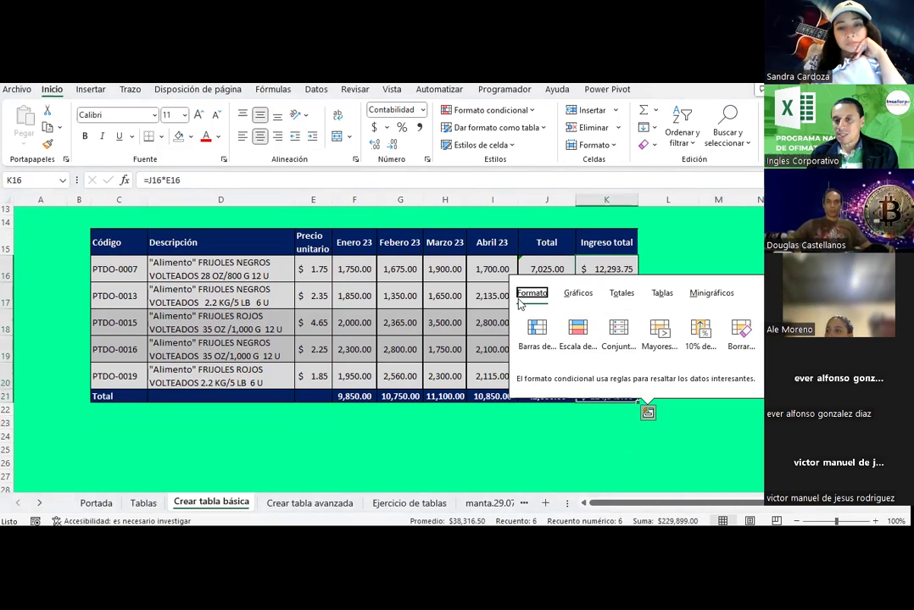
left_click(579, 294)
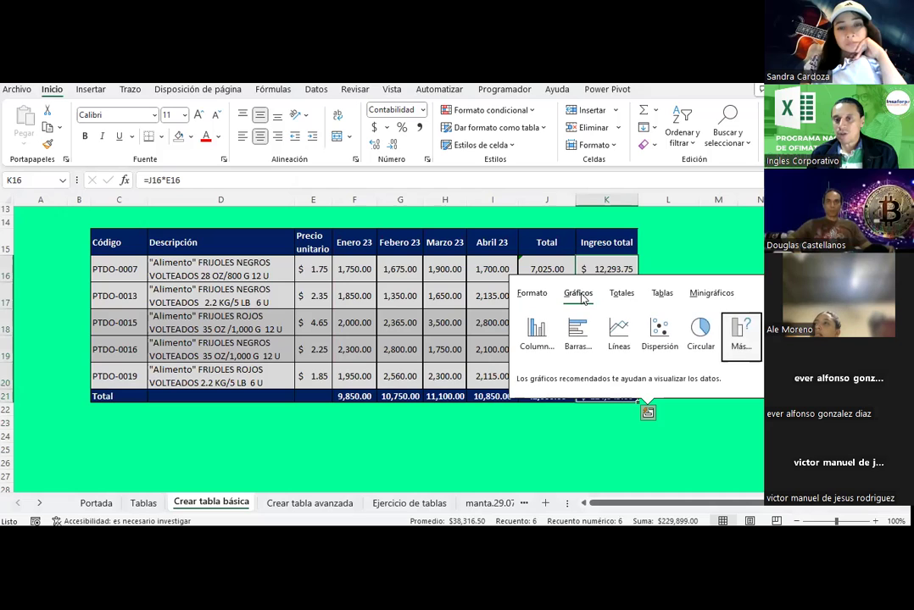
left_click(622, 297)
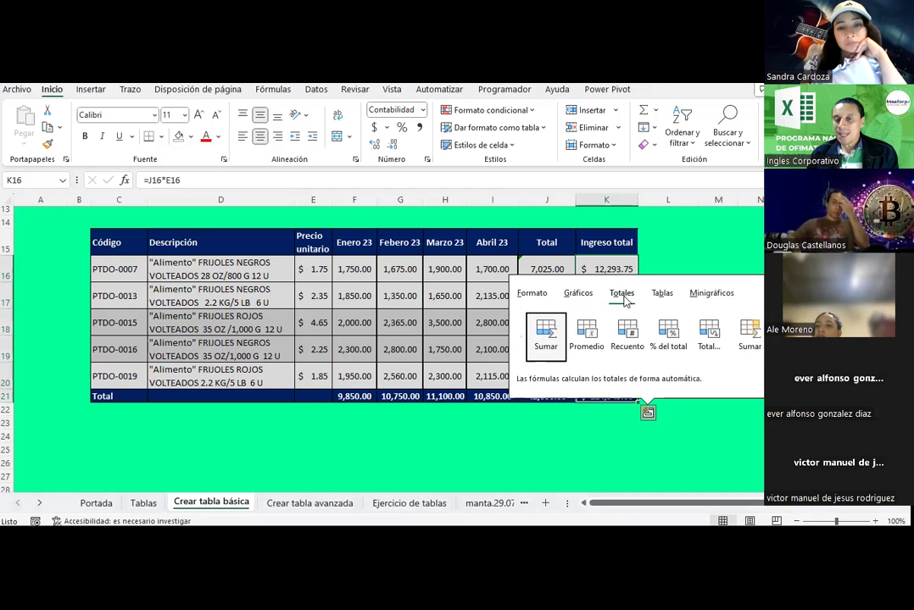
left_click(661, 294)
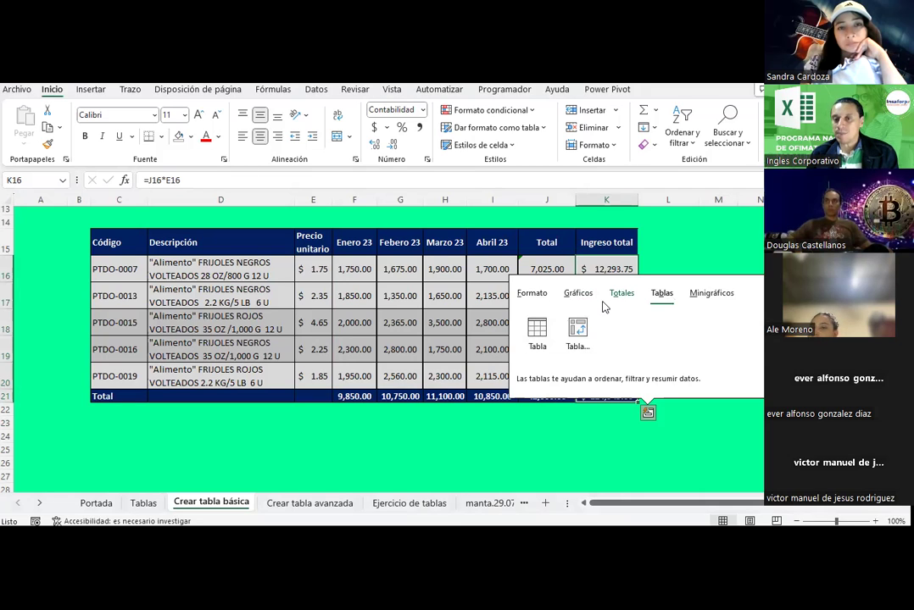
left_click(722, 297)
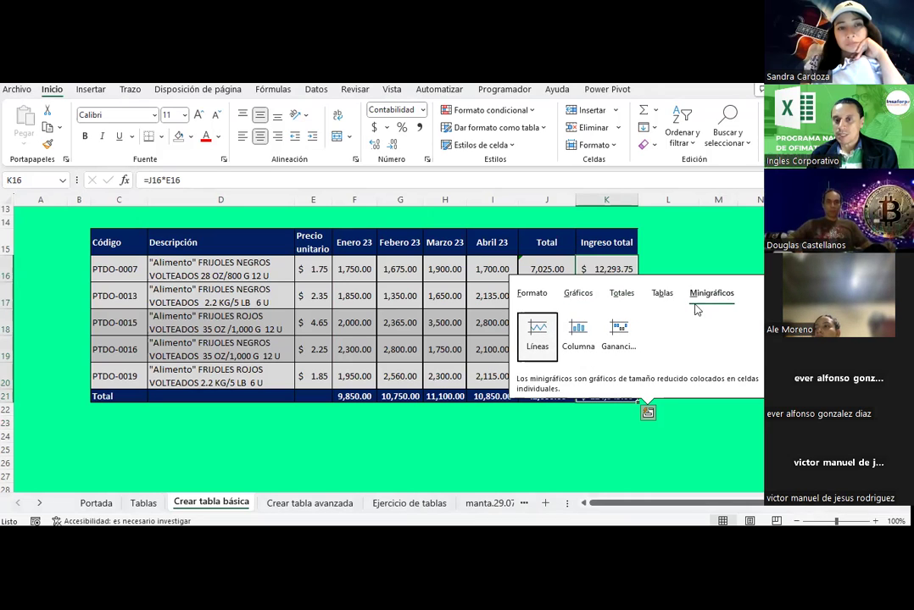
left_click(579, 294)
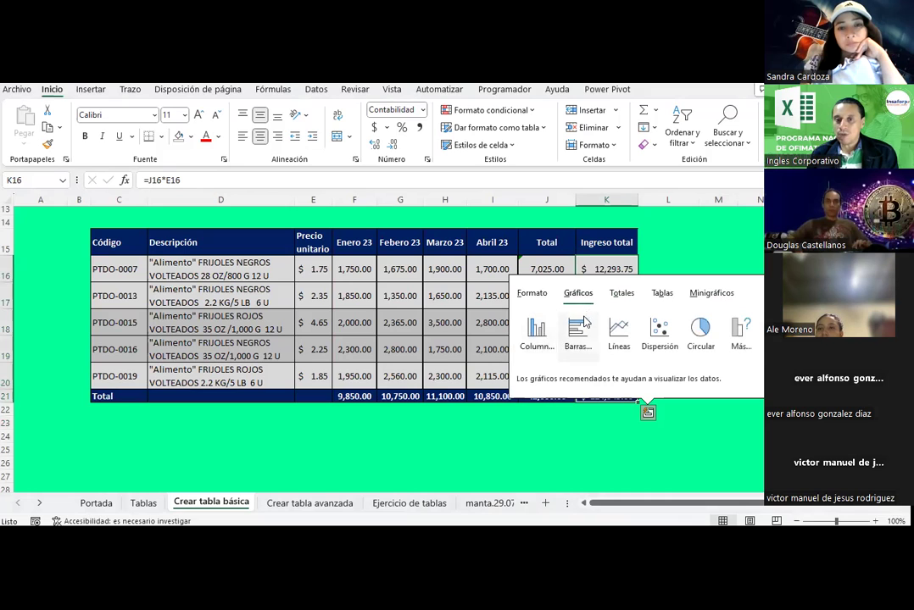
Insert the Columna chart of Ingreso total, then shrink it and place it under the table.
left_click(535, 337)
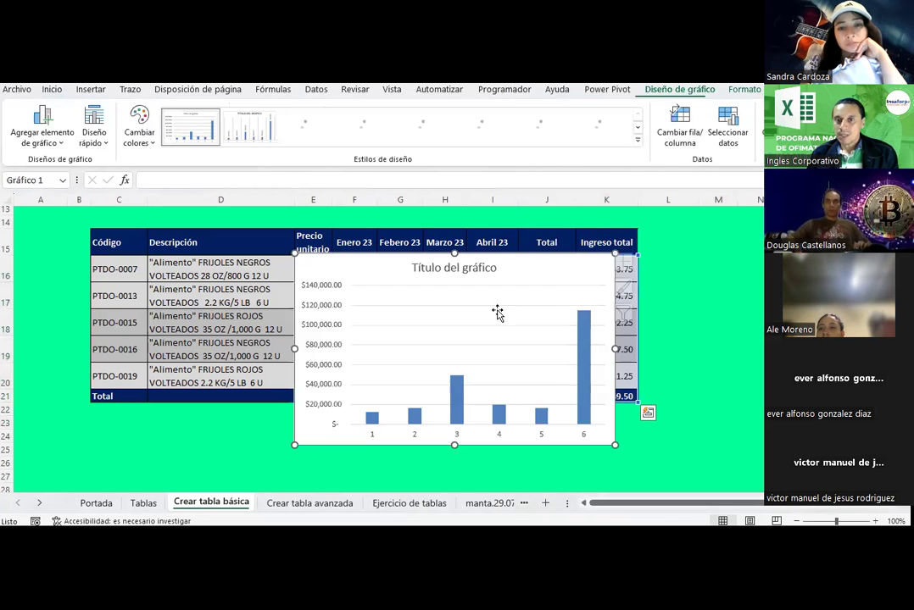
left_click_drag(553, 259, 414, 416)
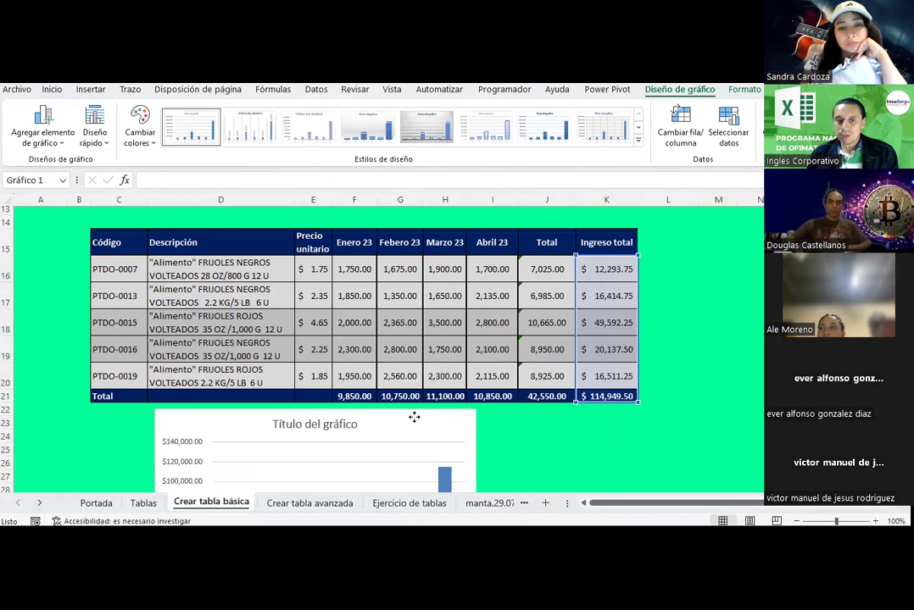
scroll(413, 398, "down", 2)
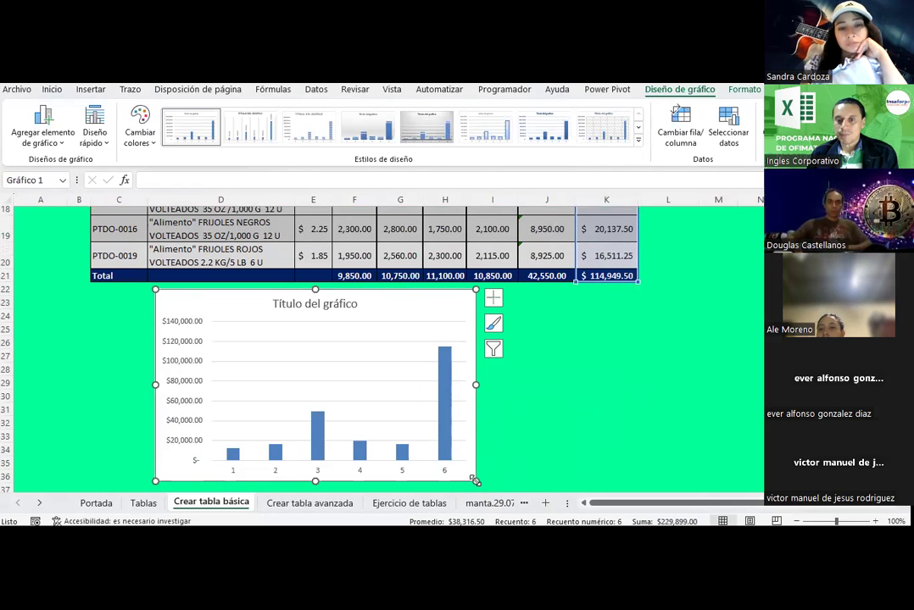
left_click_drag(474, 481, 333, 422)
left_click_drag(312, 312, 249, 325)
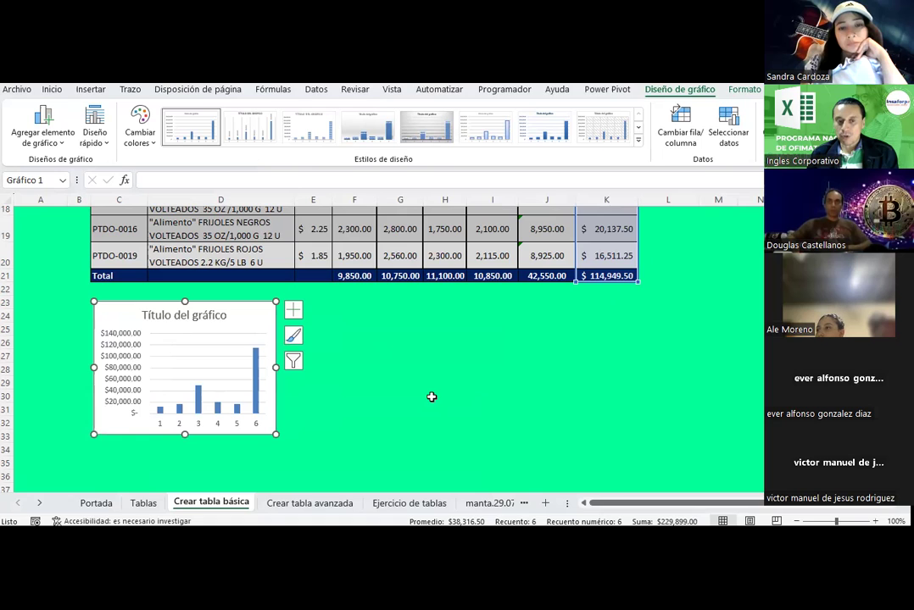
scroll(431, 397, "up", 2)
scroll(431, 397, "up", 1)
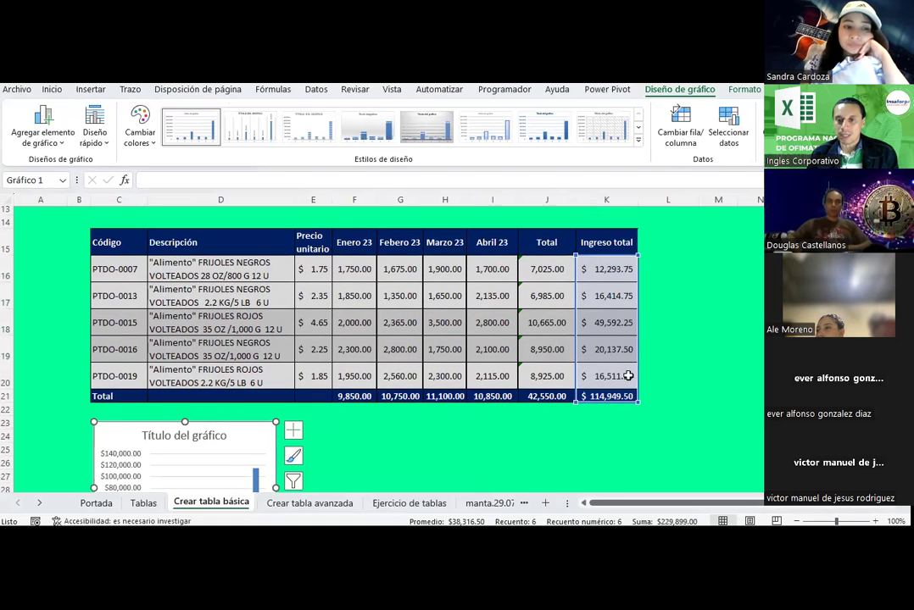
left_click_drag(607, 262, 621, 393)
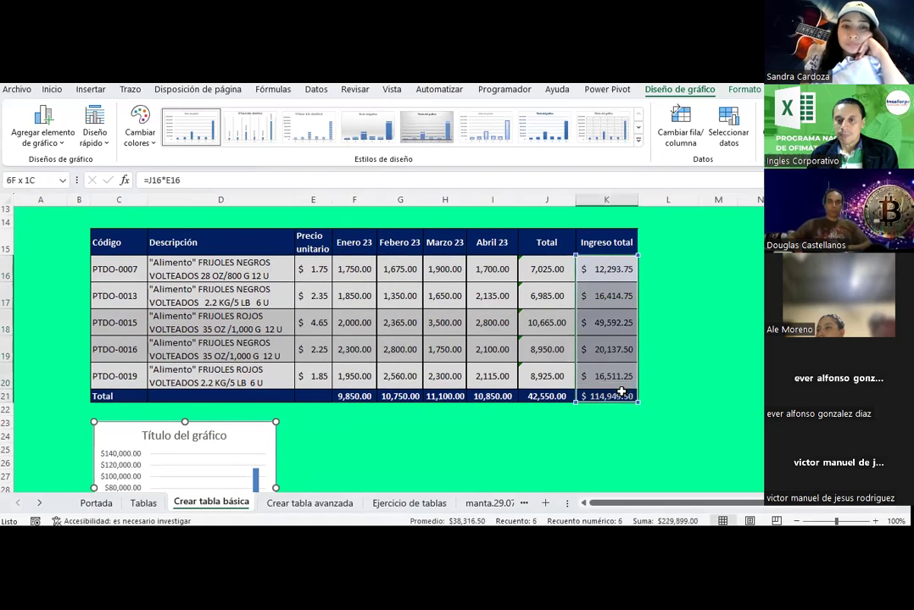
Add column sparklines beside each Ingreso total row via Quick Analysis > Minigráficos.
left_click(647, 412)
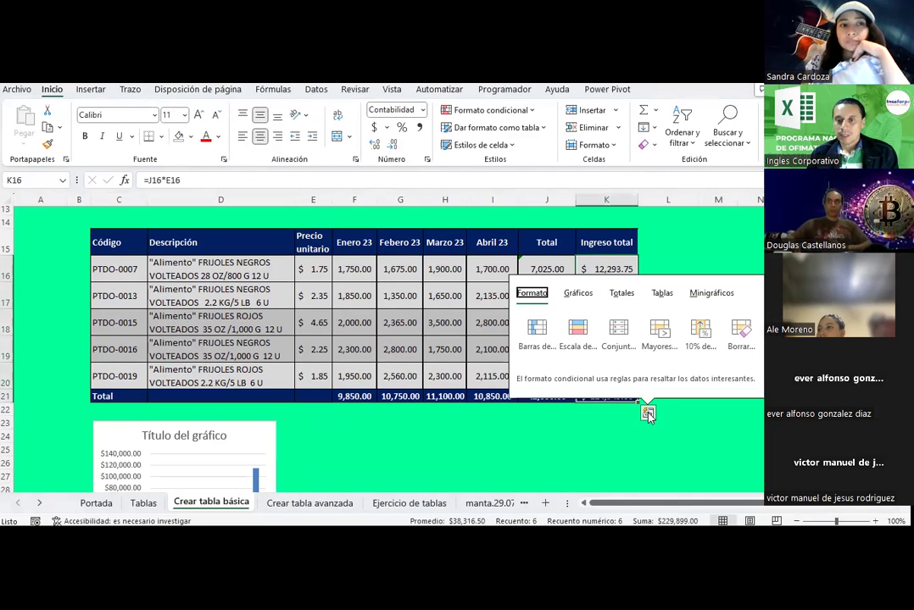
left_click(710, 294)
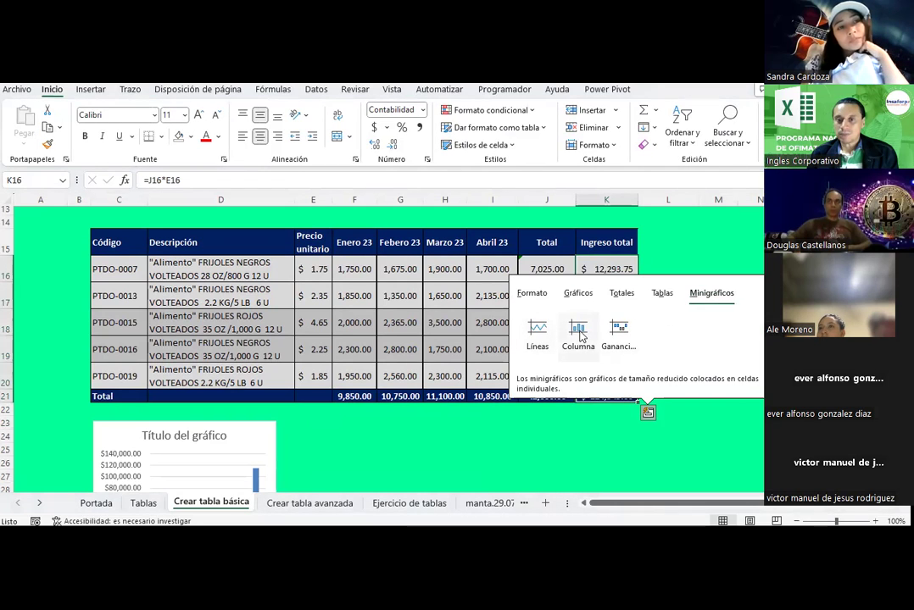
left_click(579, 334)
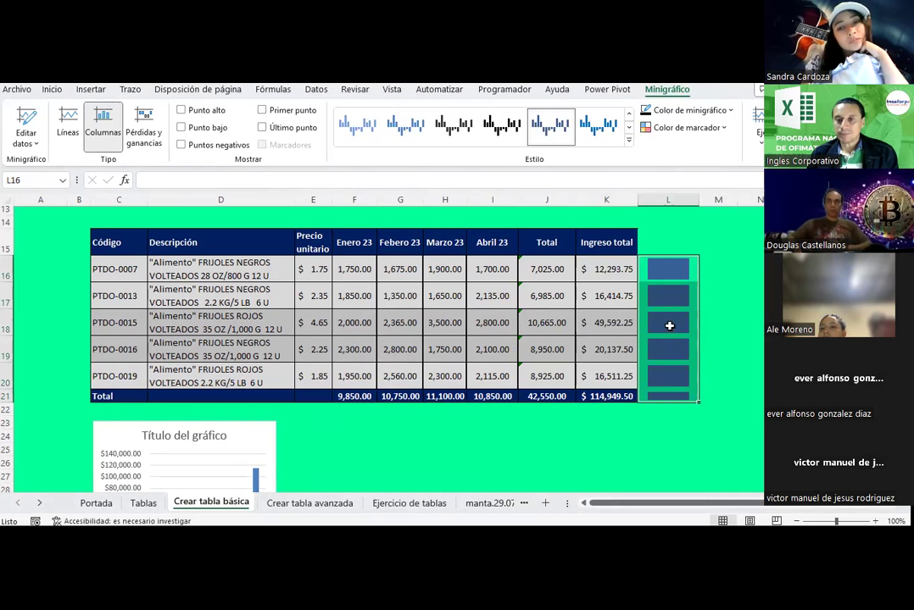
left_click(733, 297)
left_click(667, 268)
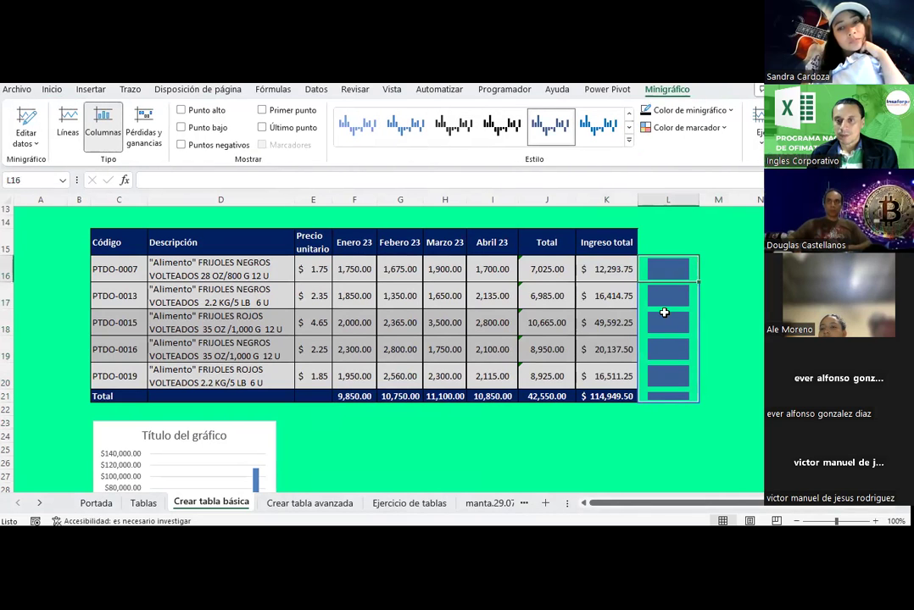
Apply a colour scale to the Ingreso total values K16:K21.
left_click_drag(607, 267, 604, 390)
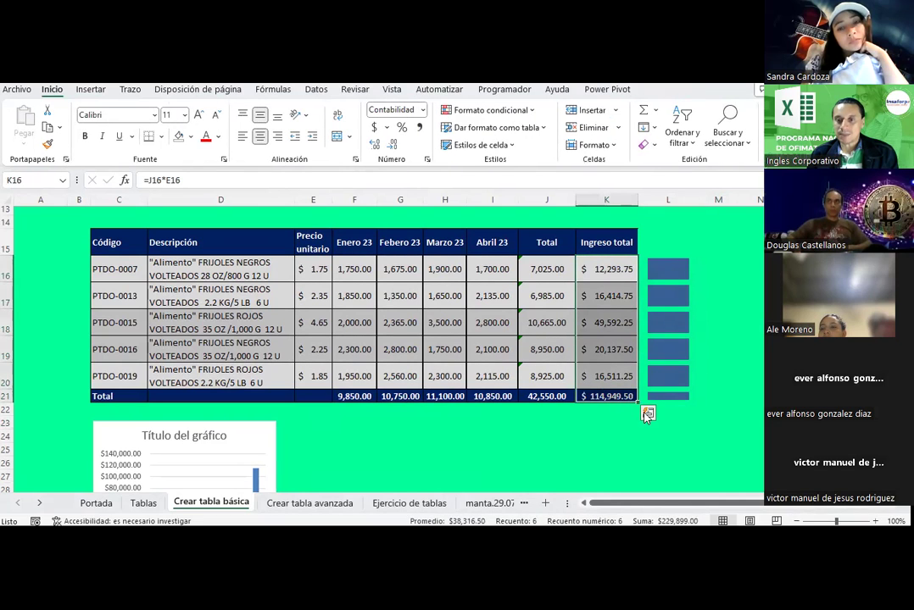
left_click(648, 414)
left_click(577, 347)
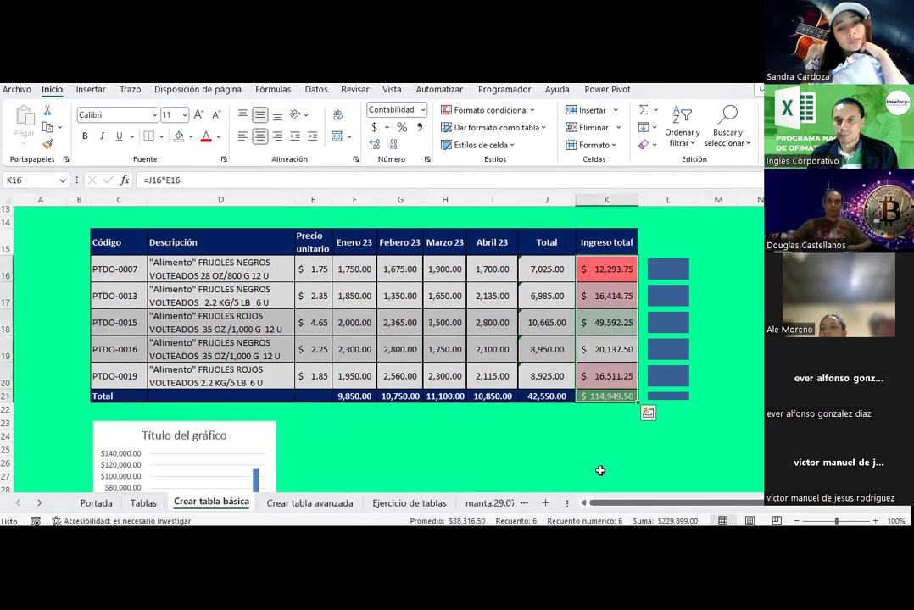
left_click(600, 470)
Clear the grand total in cell J21.
left_click(586, 373)
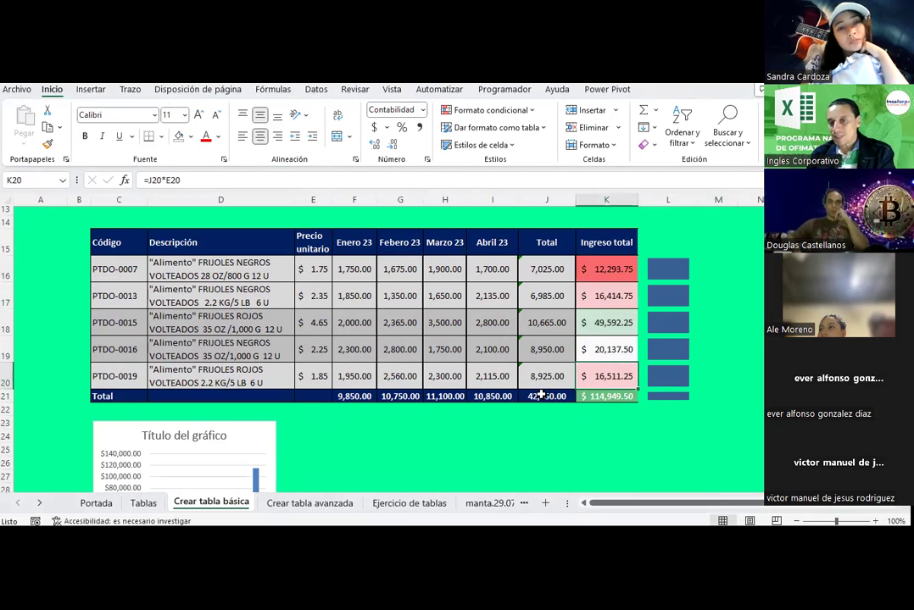
key("Down")
key("Left")
key("Delete")
Try a Quick Analysis sum on J16:J21, then undo it when it lands below the table.
left_click_drag(546, 269, 548, 391)
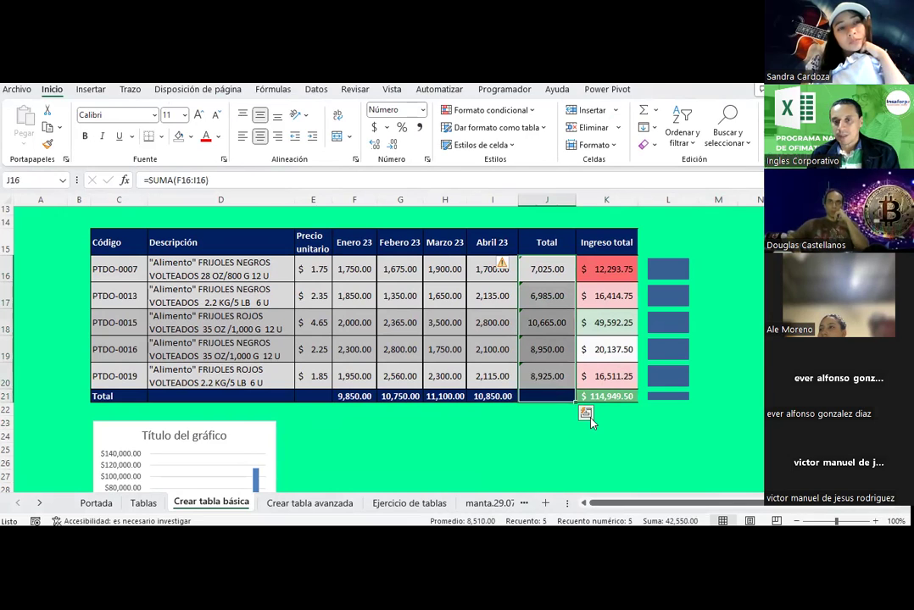
left_click(585, 413)
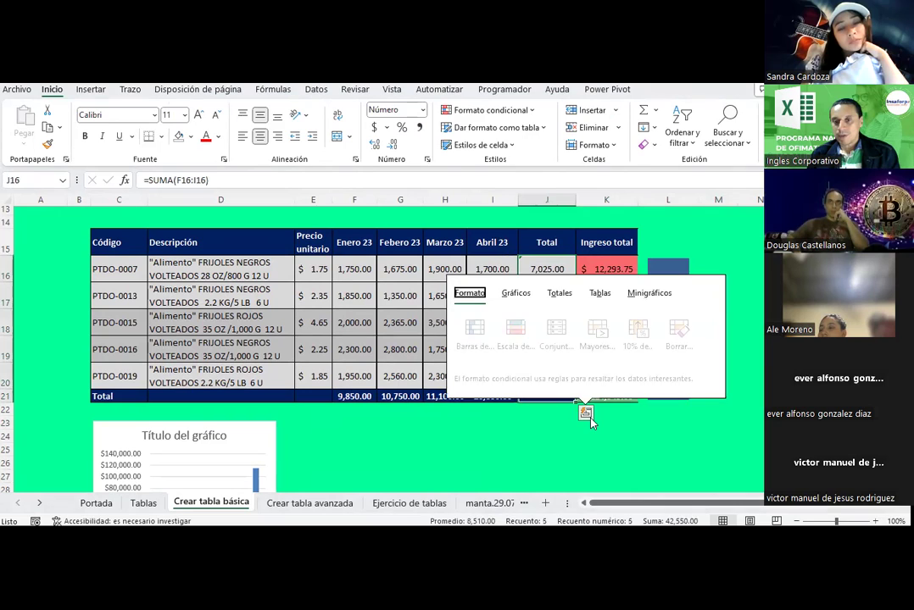
left_click(559, 292)
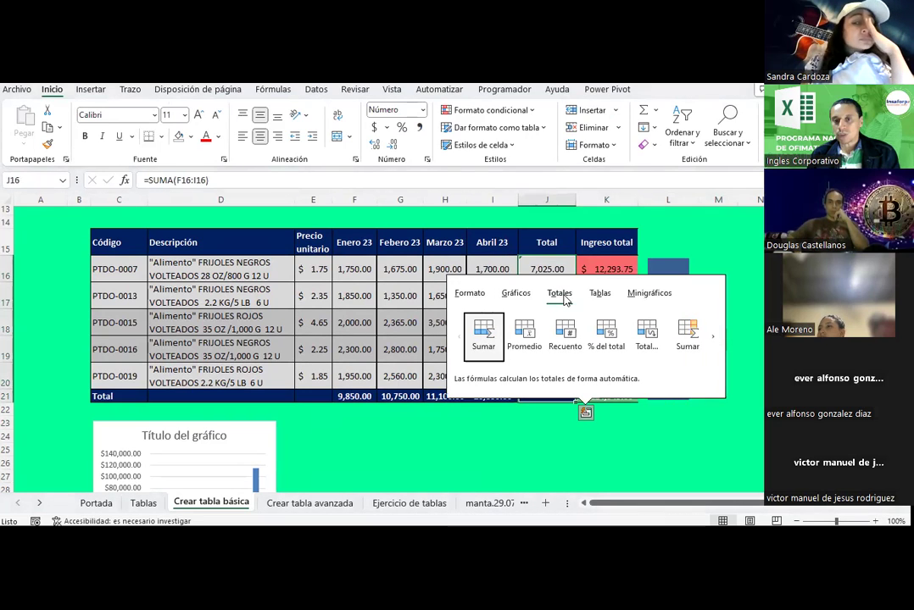
left_click(483, 332)
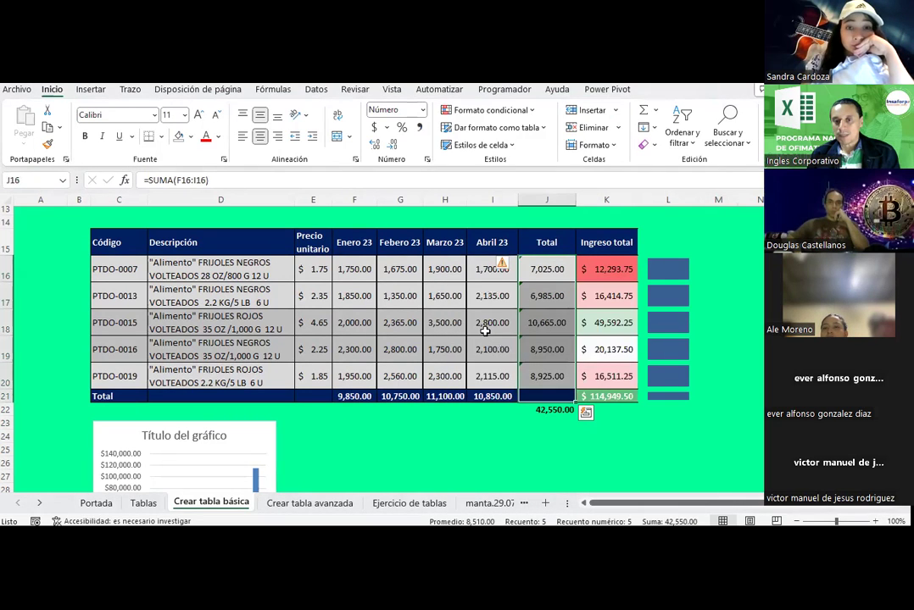
key("ctrl+z")
left_click(566, 437)
Sum J16:J20 into J21 with Quick Analysis Totales > Sumar, giving 42,550.00.
left_click_drag(547, 270, 555, 379)
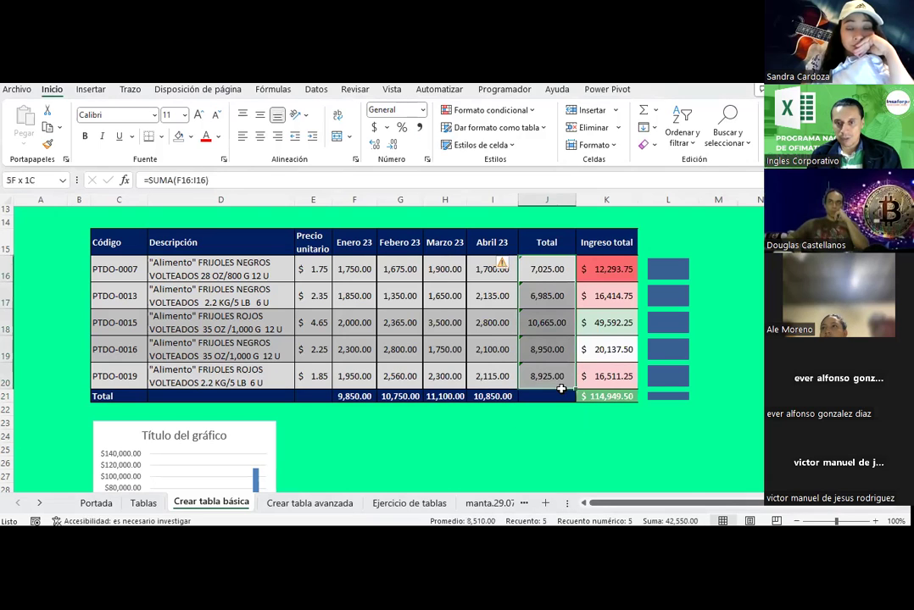
left_click(585, 400)
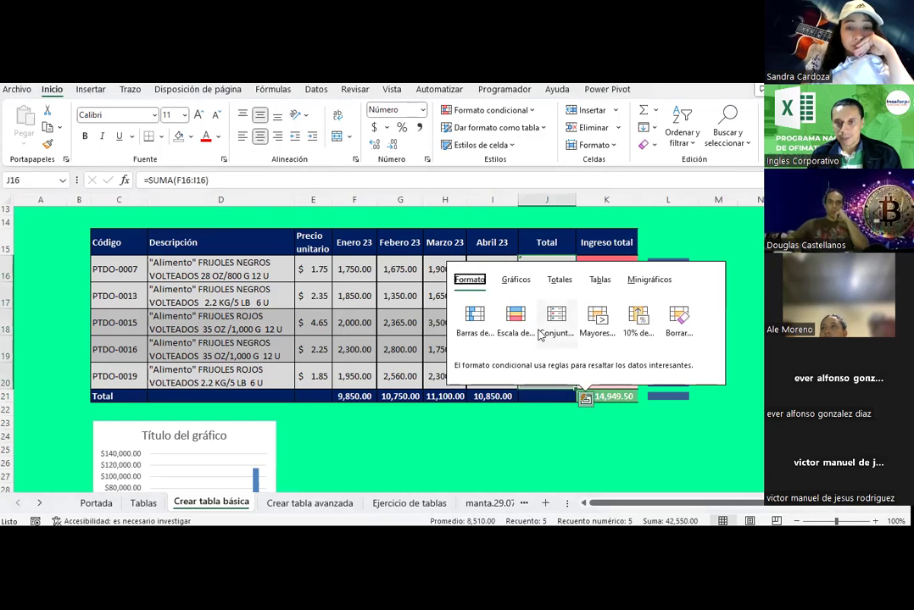
left_click(559, 281)
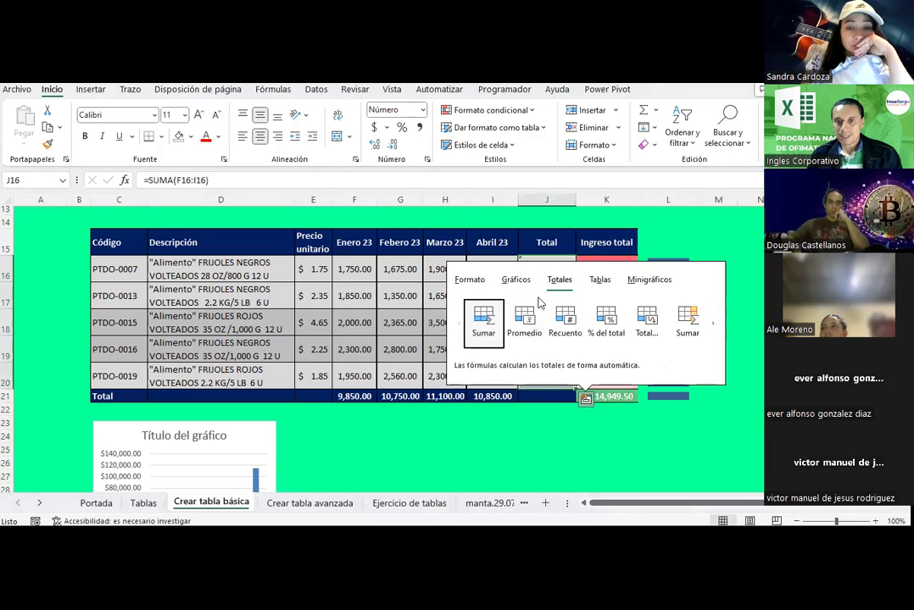
left_click(483, 319)
left_click(543, 428)
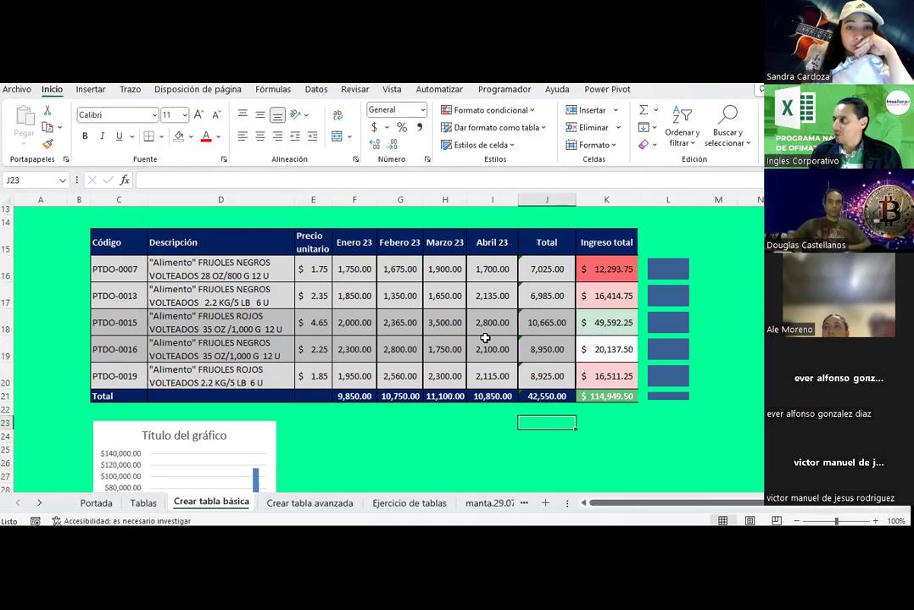
scroll(484, 337, "down", 1)
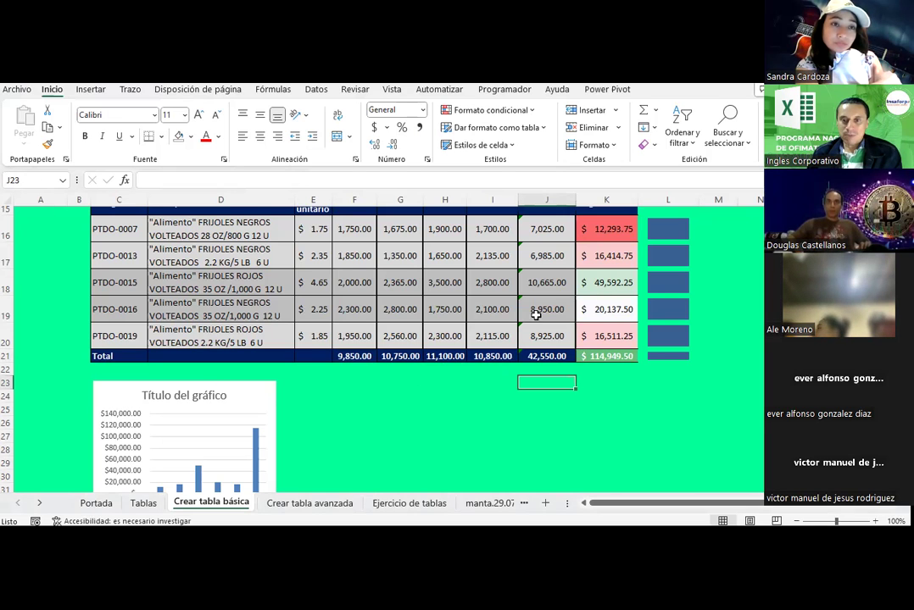
scroll(399, 424, "up", 1)
Select the header row and switch on Filtro from the Datos tab.
left_click_drag(115, 244, 603, 242)
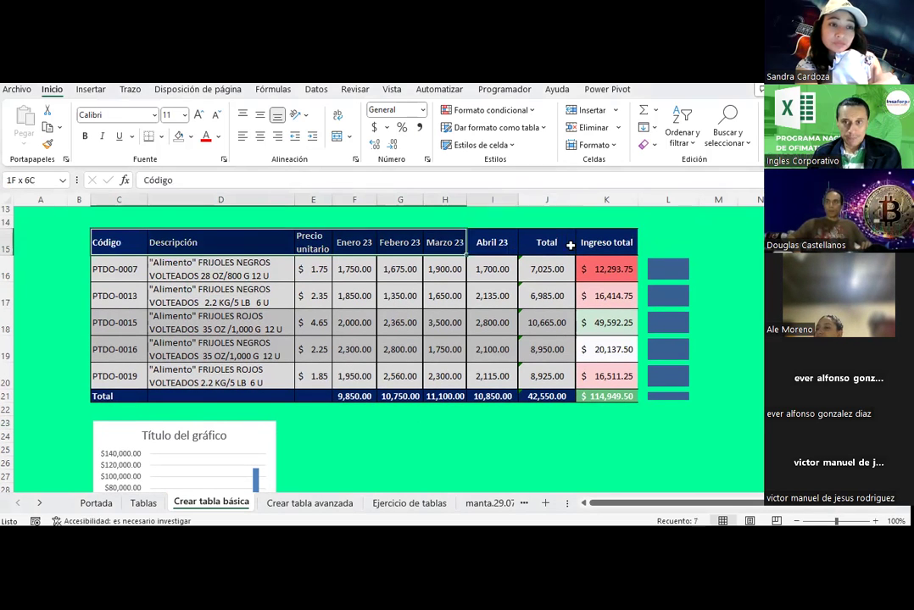
left_click(320, 90)
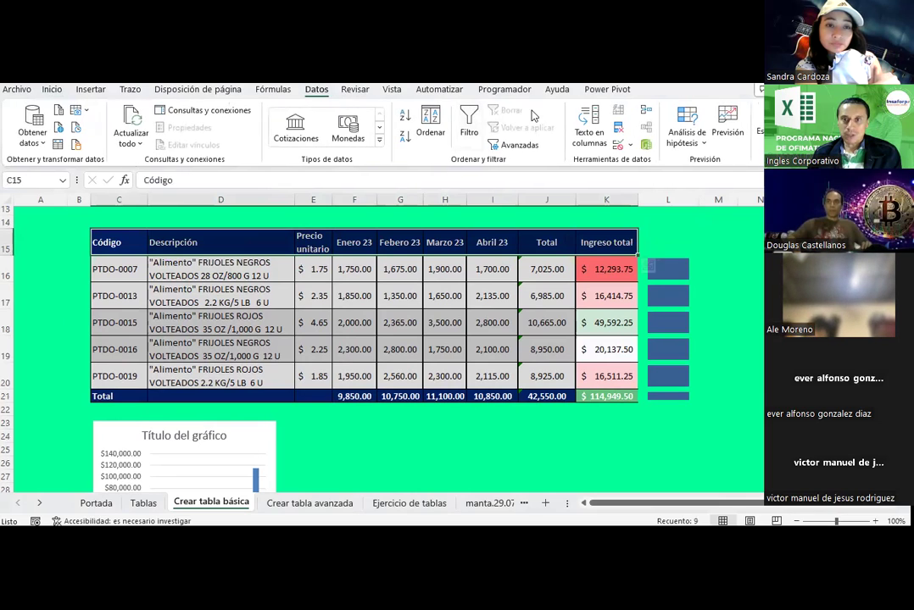
left_click(469, 133)
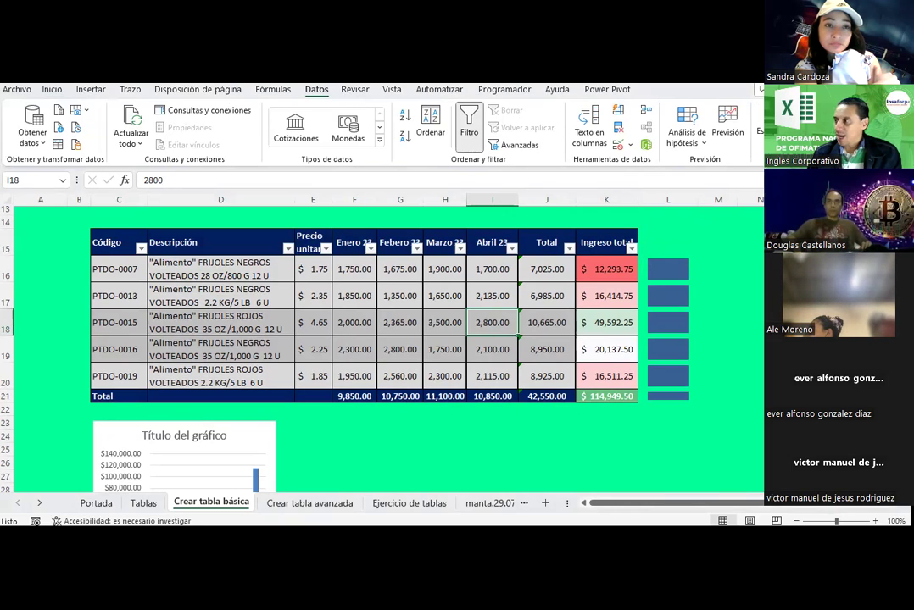
left_click(434, 320)
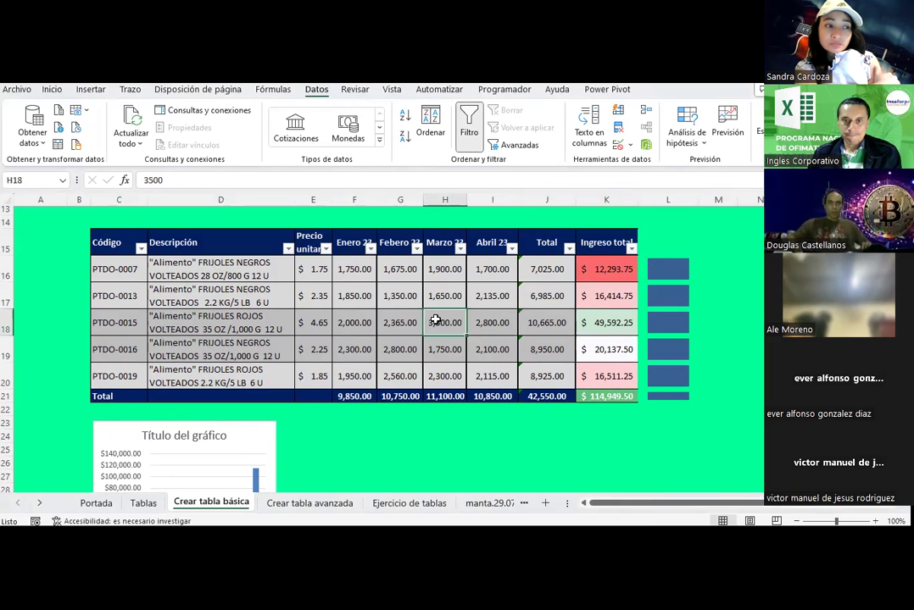
scroll(435, 319, "up", 2)
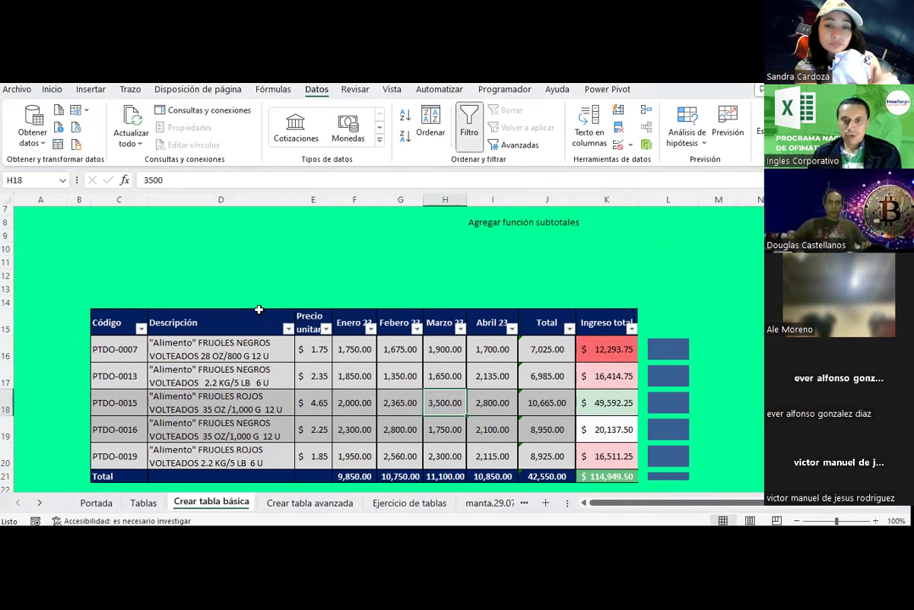
left_click(135, 503)
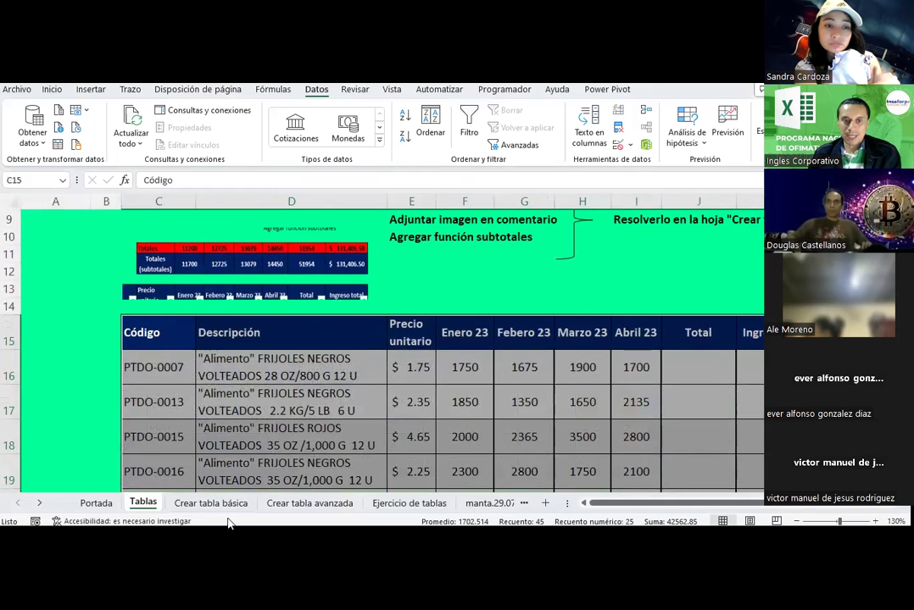
left_click(213, 503)
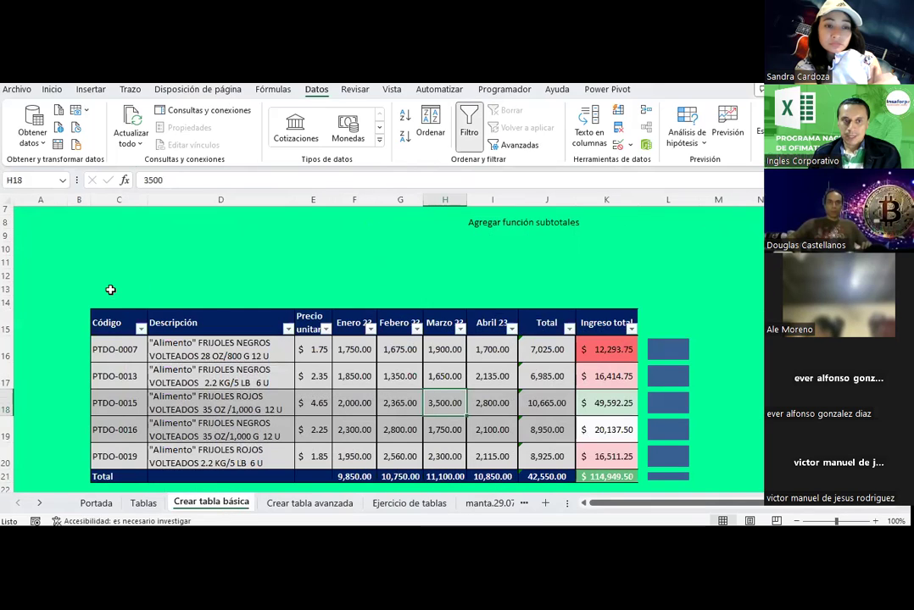
left_click_drag(110, 290, 618, 289)
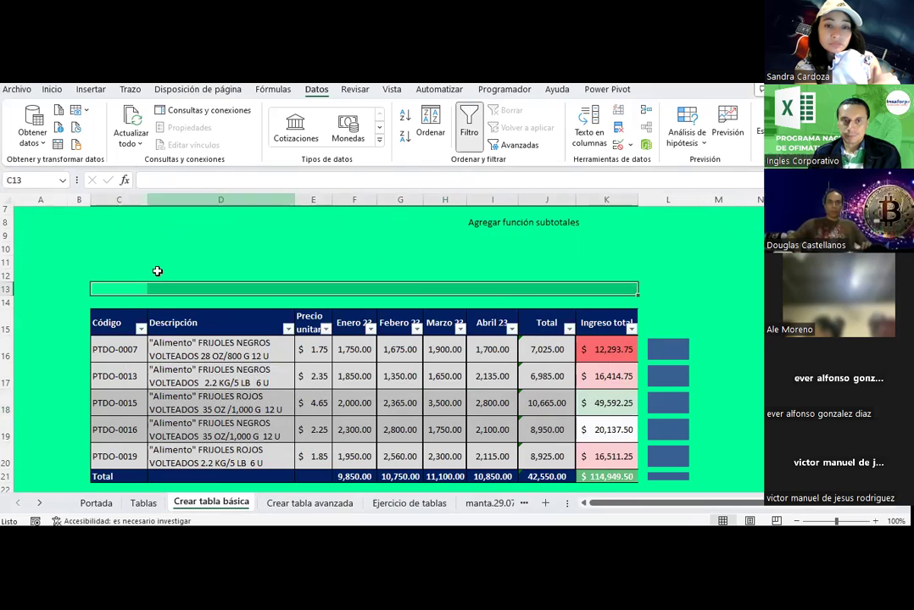
left_click_drag(110, 323, 606, 323)
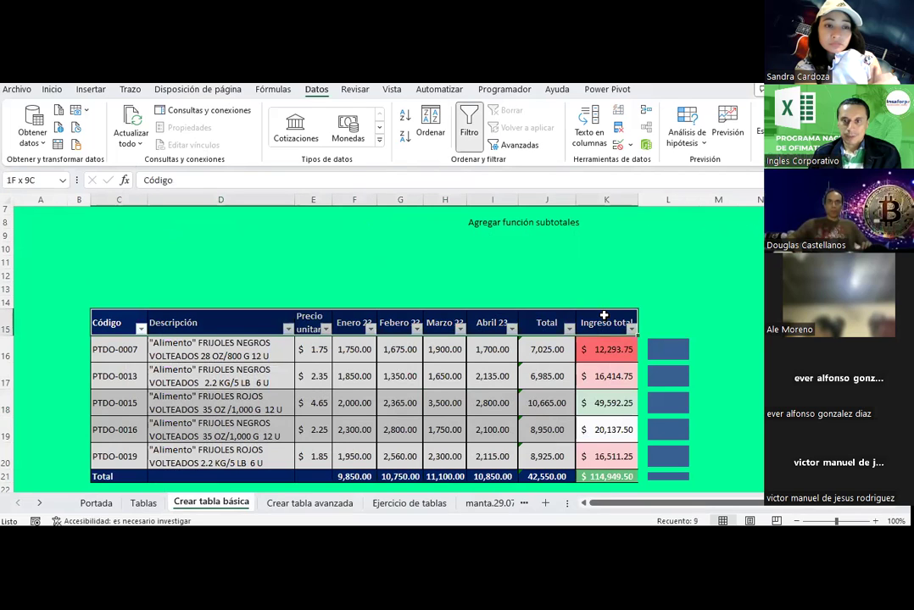
left_click(51, 88)
left_click(48, 144)
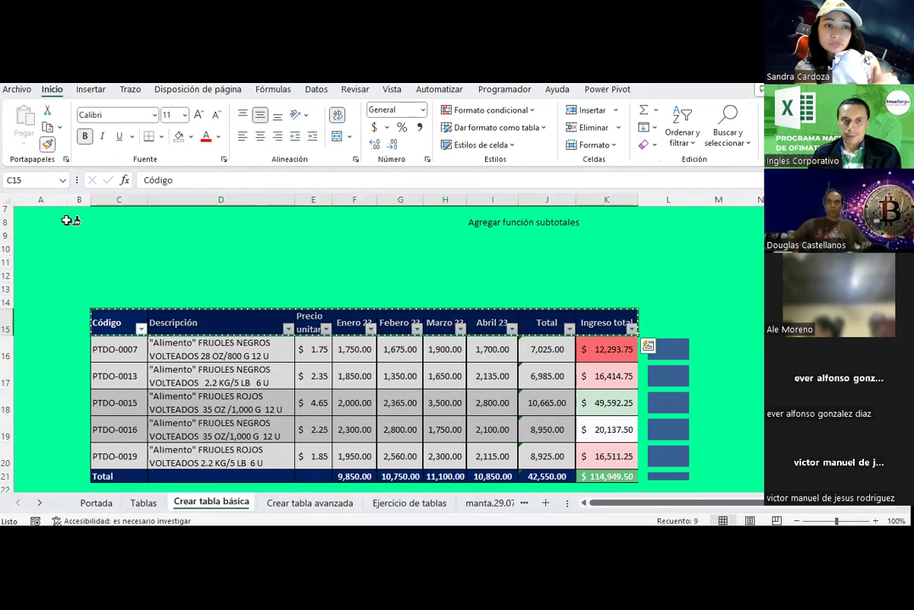
left_click(106, 288)
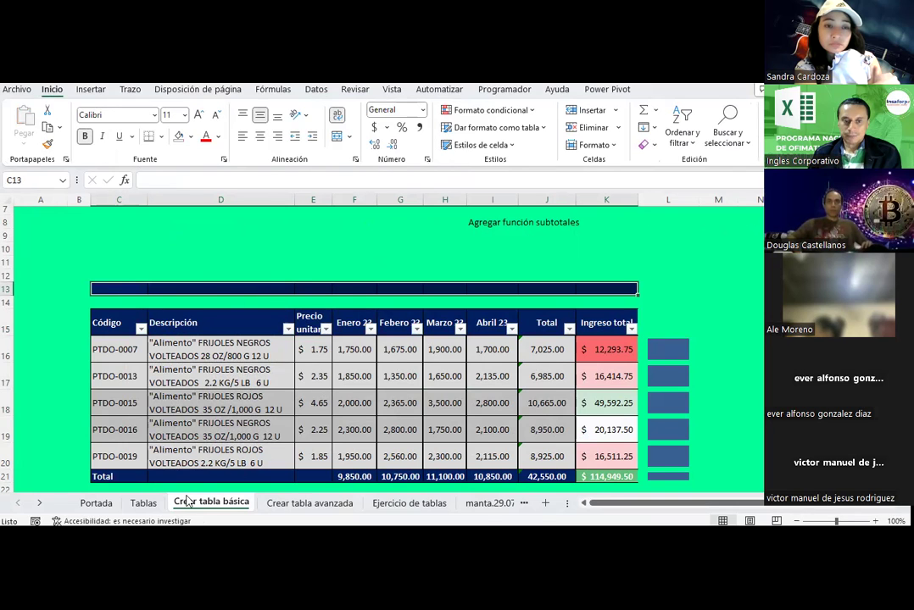
left_click(143, 504)
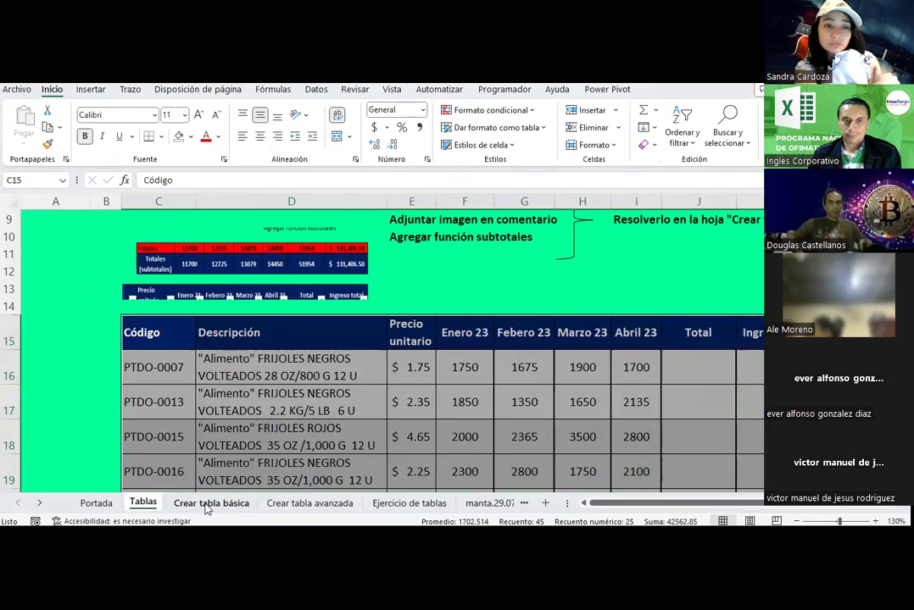
left_click(205, 504)
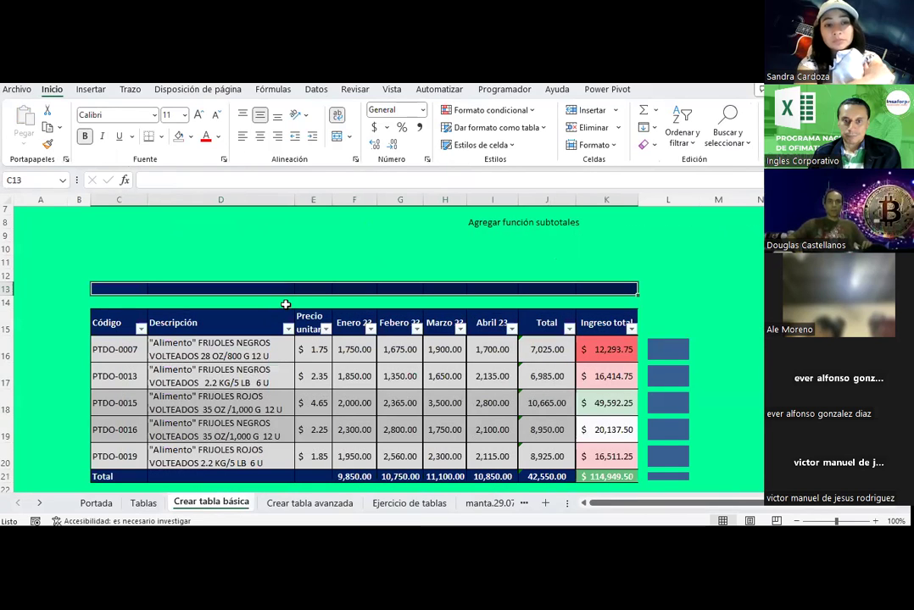
left_click(142, 504)
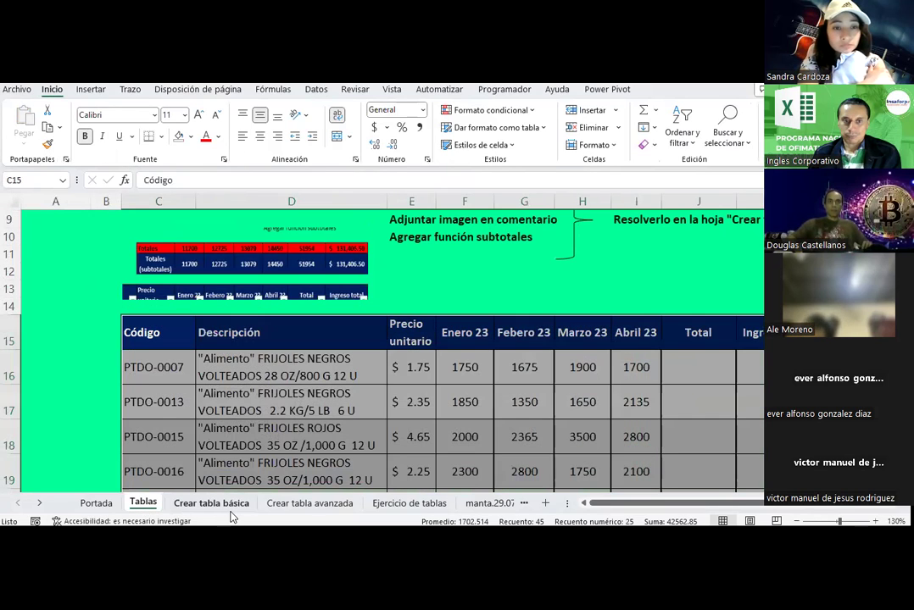
left_click(219, 504)
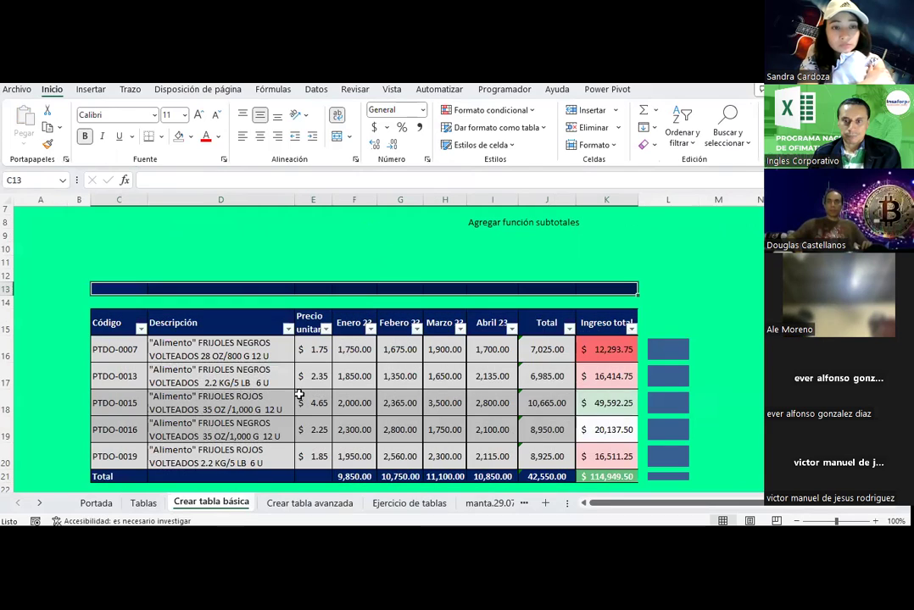
left_click(315, 287)
Label row 13 'Totales', then clear an F13 AutoSum that stuck as text.
type("Totales")
key("Return")
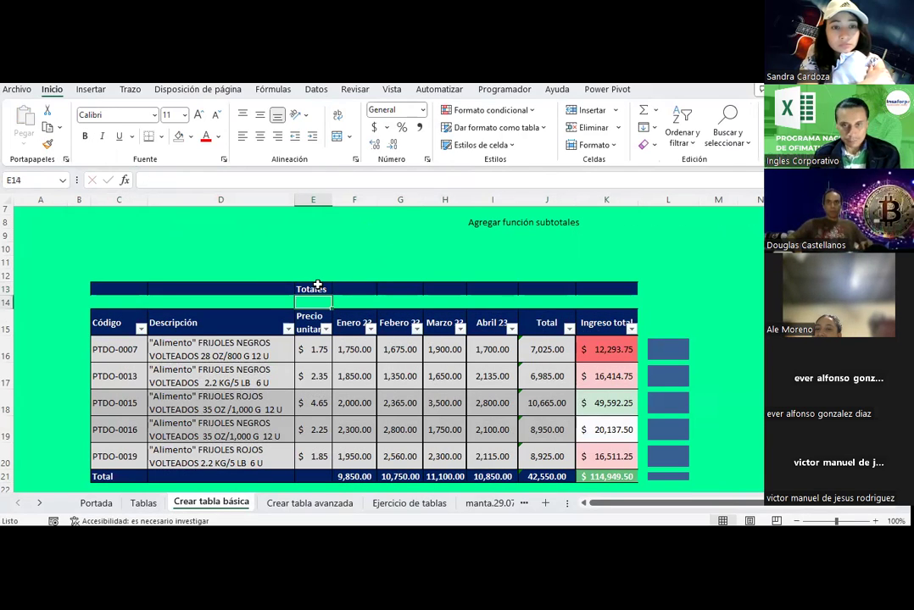
left_click(355, 290)
left_click_drag(354, 350, 355, 456)
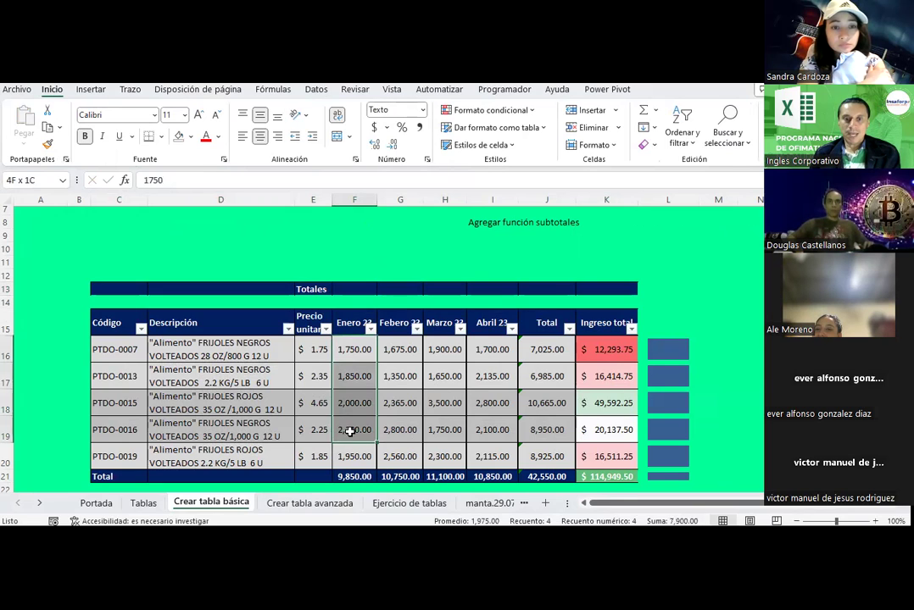
left_click(353, 289)
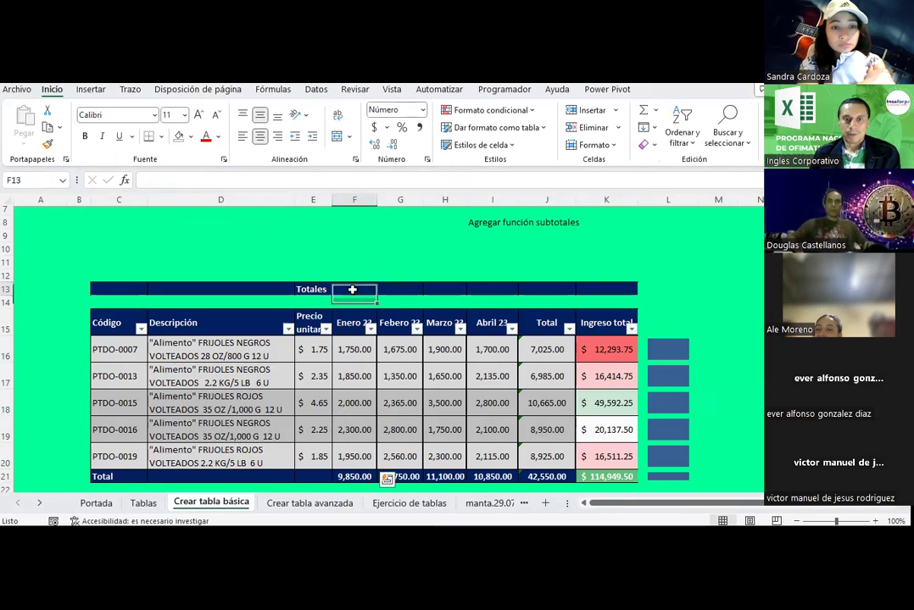
left_click(642, 111)
left_click_drag(365, 357, 353, 455)
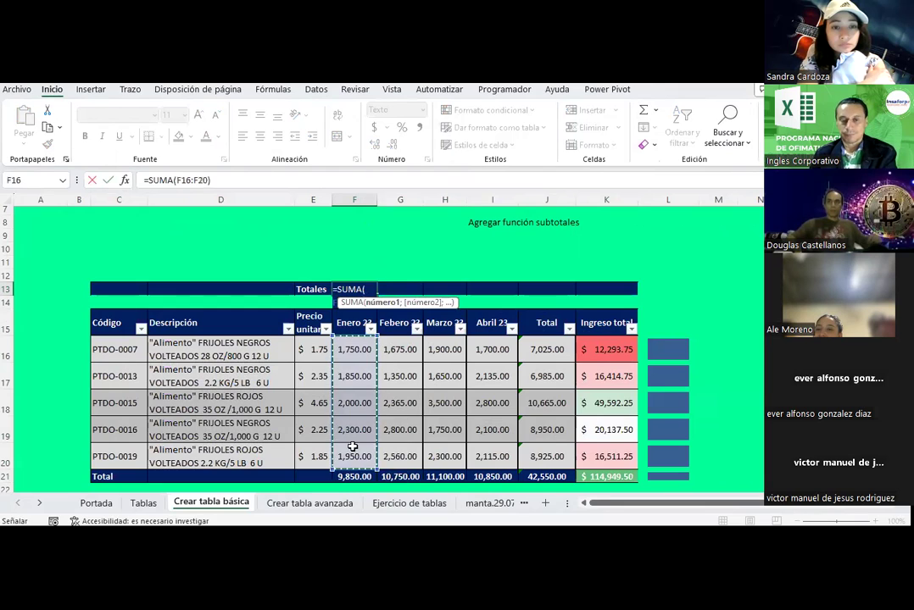
key("Return")
left_click(356, 294)
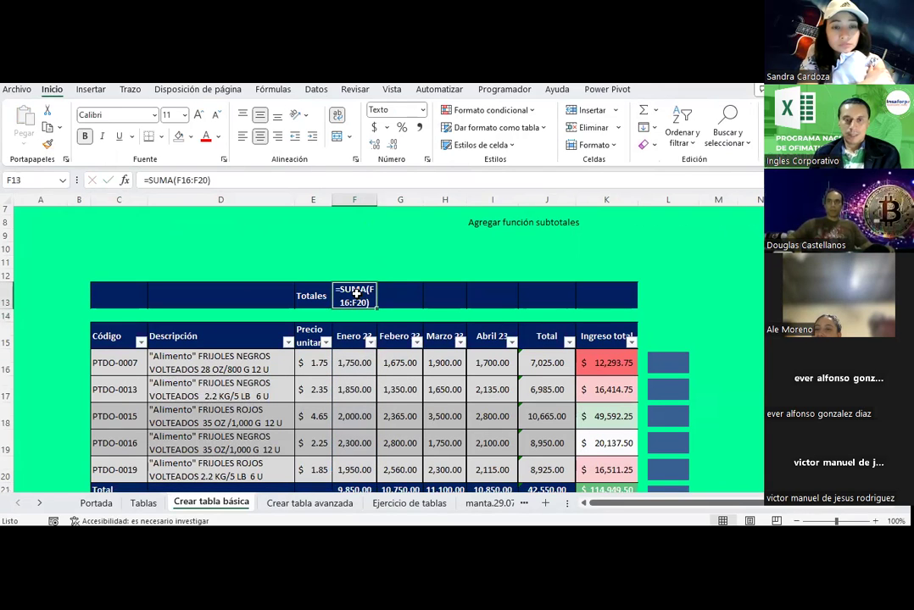
key("Delete")
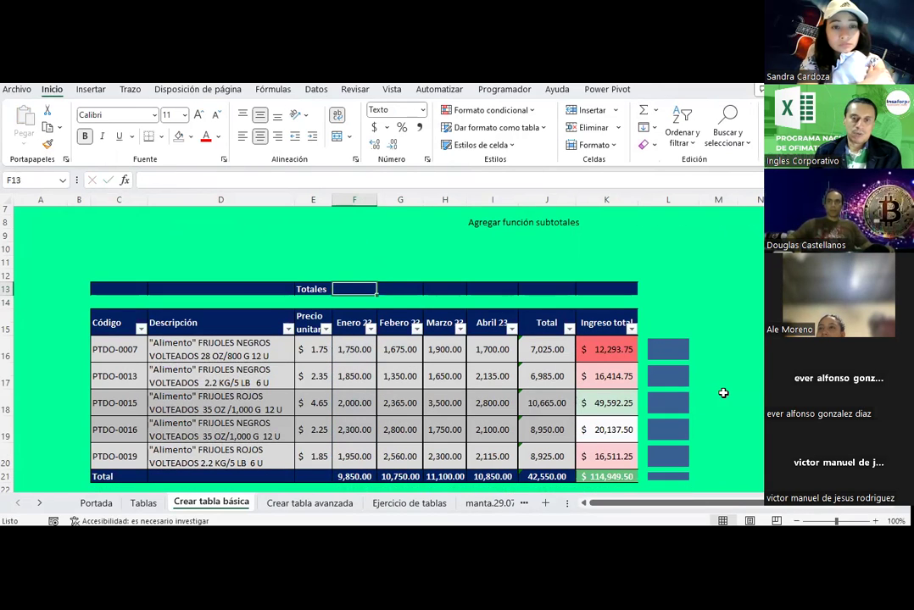
Switch the Totales row cells to General number format.
left_click_drag(81, 289, 636, 289)
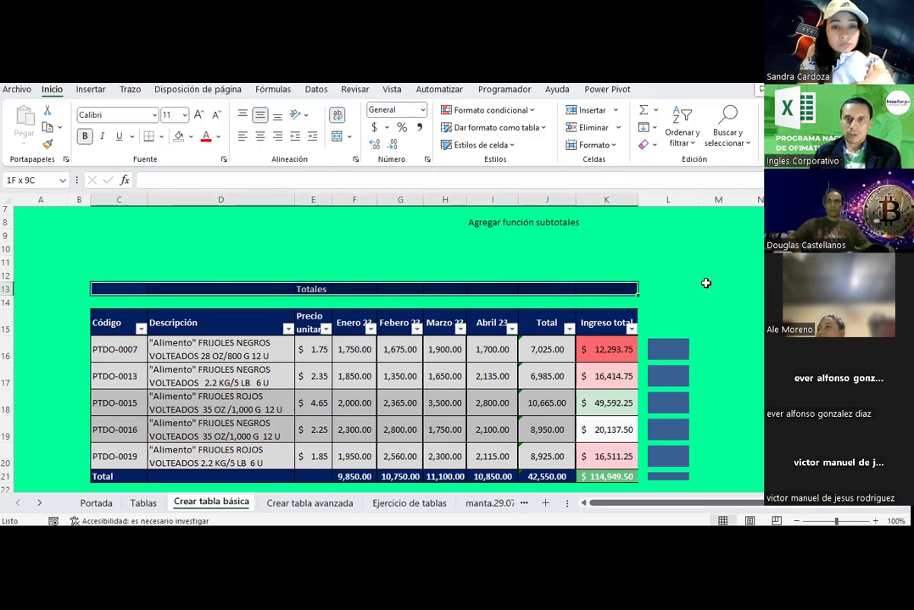
left_click(422, 109)
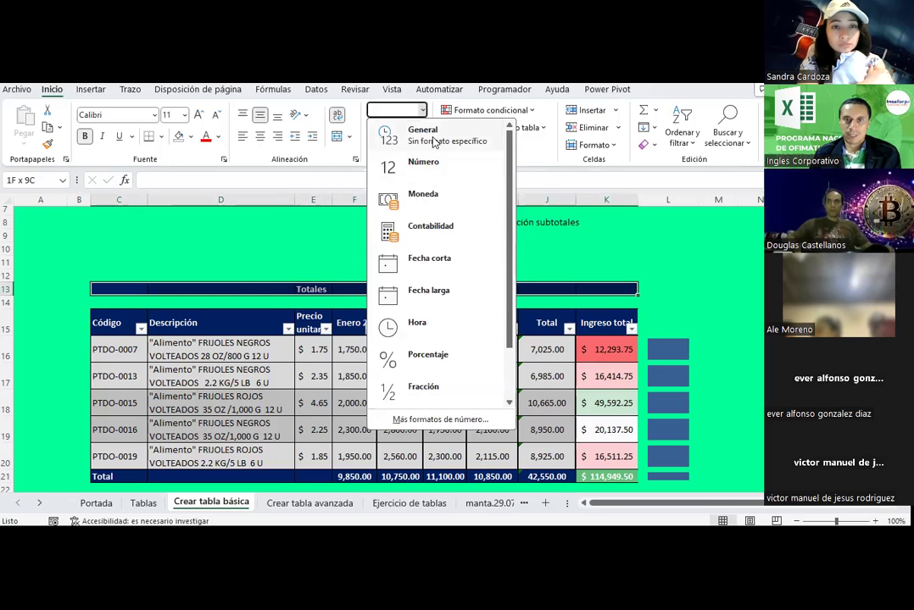
left_click(321, 289)
Enter =SUMA(F16:F20) in F13, fill it right to K13, and format K13 as currency.
left_click(356, 289)
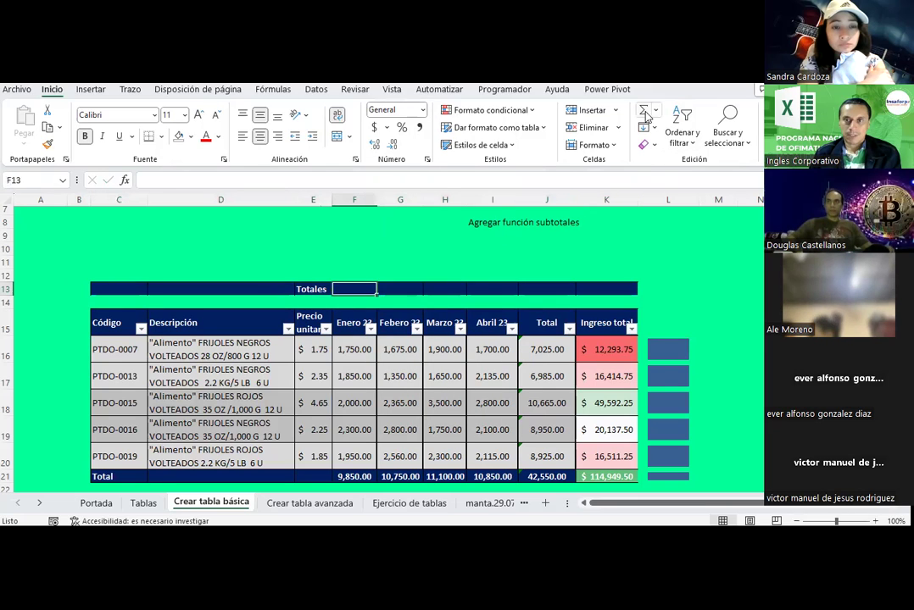
type("=SUMA()")
left_click_drag(363, 357, 357, 456)
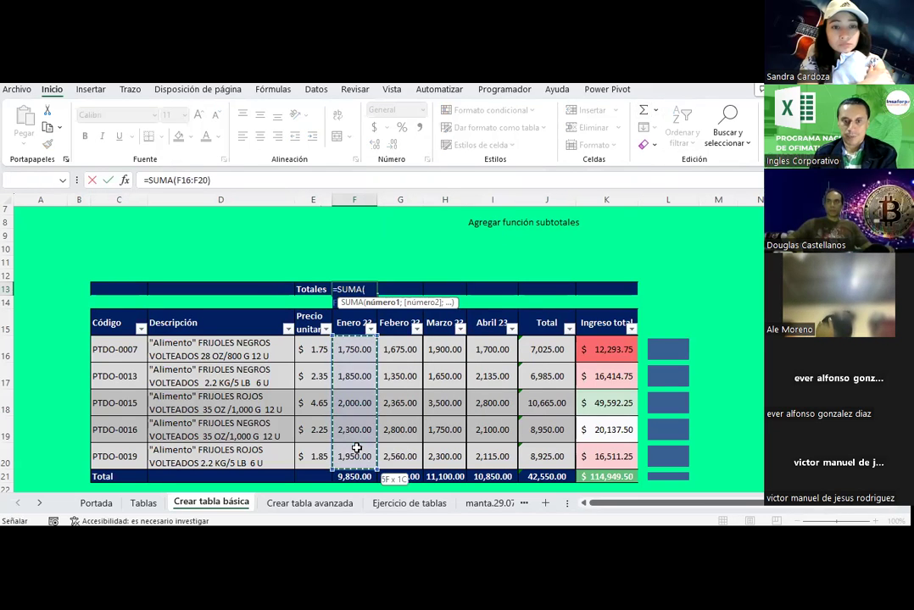
key("Return")
left_click(362, 289)
left_click_drag(375, 295, 611, 288)
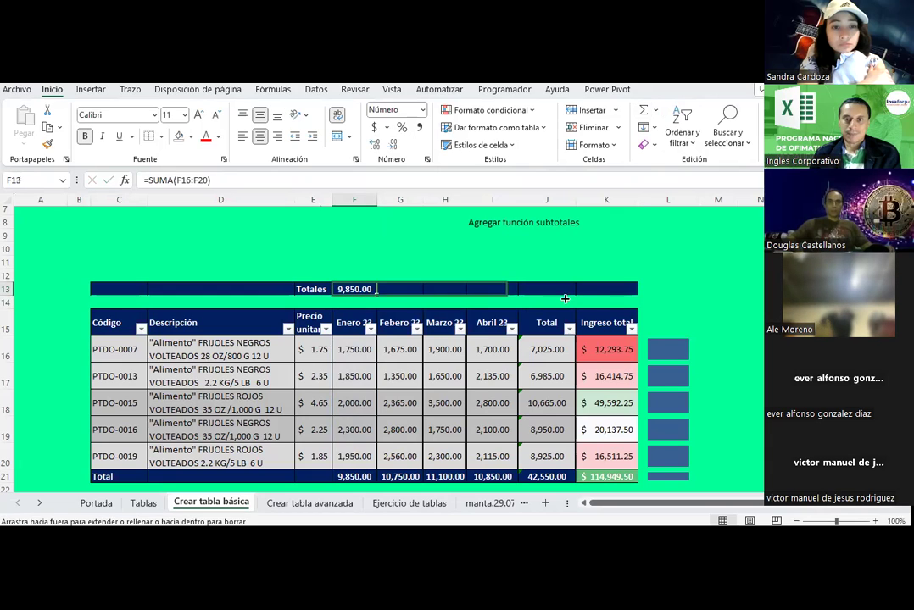
left_click(375, 127)
left_click(346, 410)
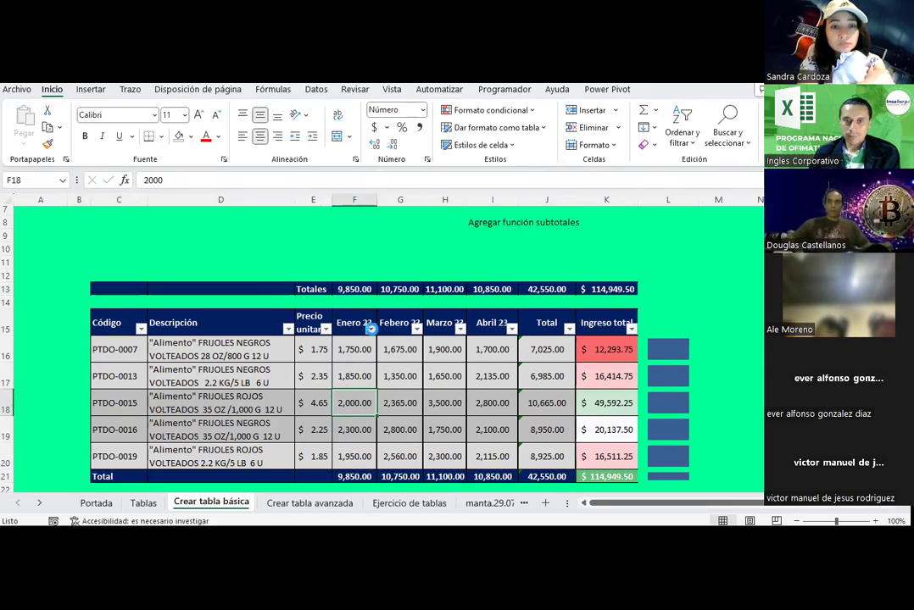
Filter the Código column to show only PTDO-0007.
left_click(371, 329)
key("Escape")
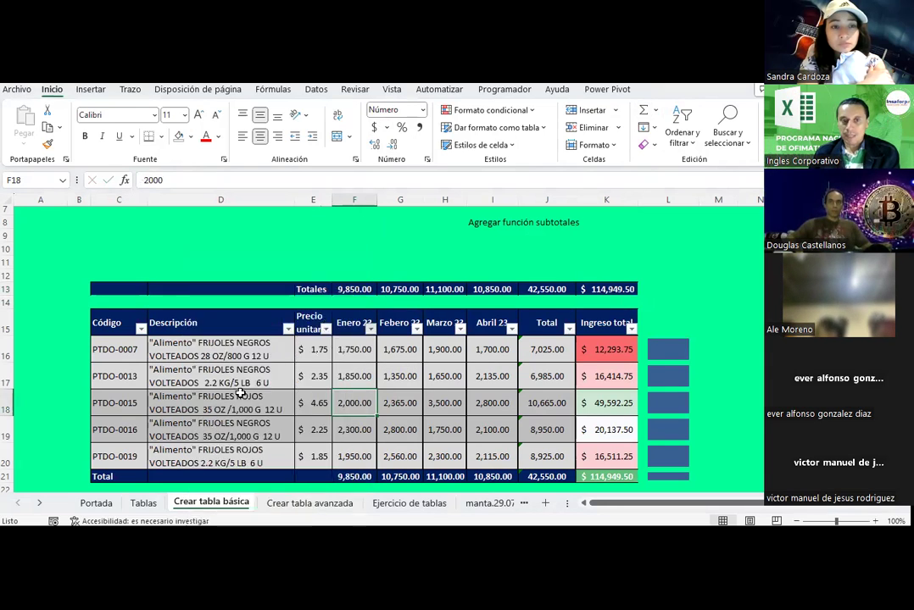
left_click(134, 347)
left_click(141, 327)
left_click(187, 388)
left_click(187, 400)
left_click(250, 511)
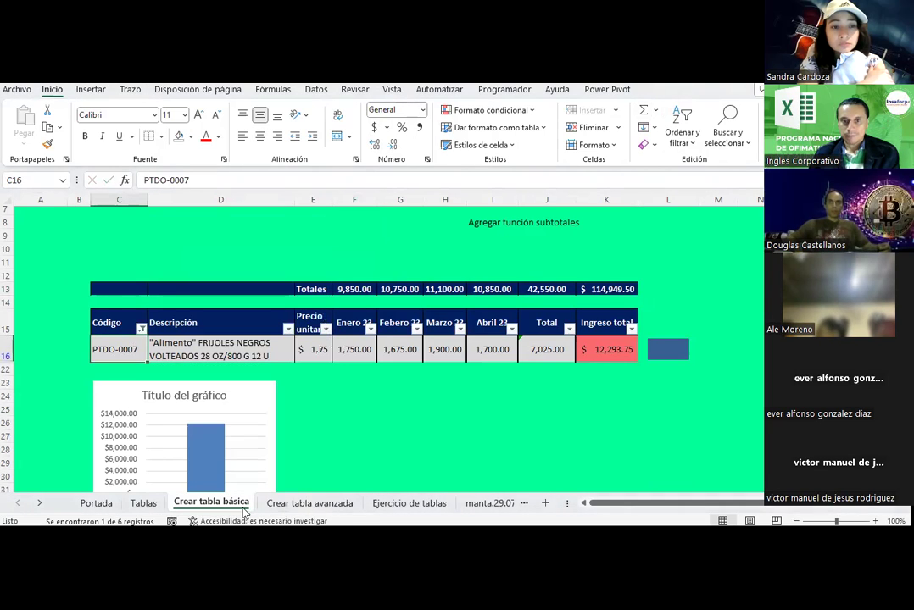
Compare PTDO-0007's monthly values with the Totales row, which still sums every product.
left_click(359, 374)
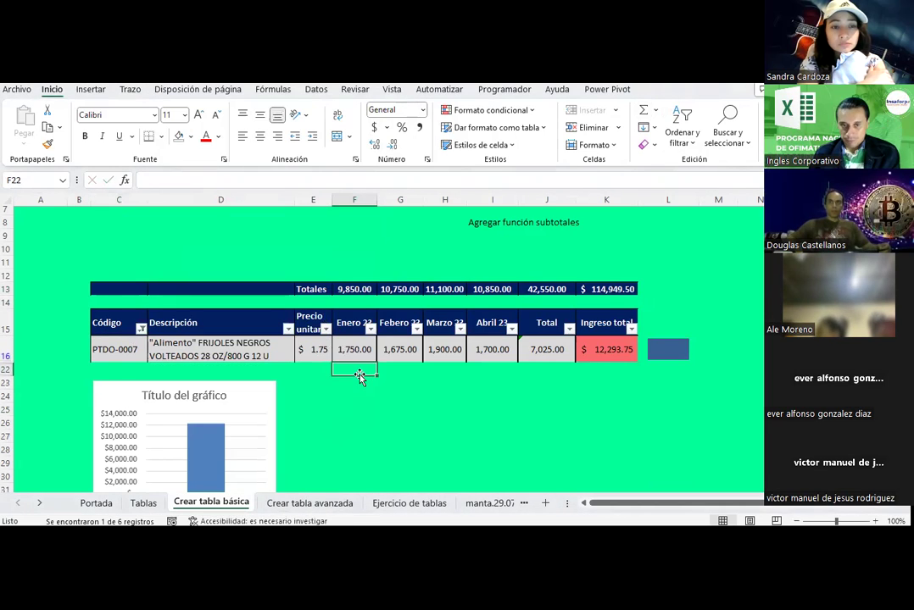
left_click(119, 354)
left_click_drag(356, 348, 558, 343)
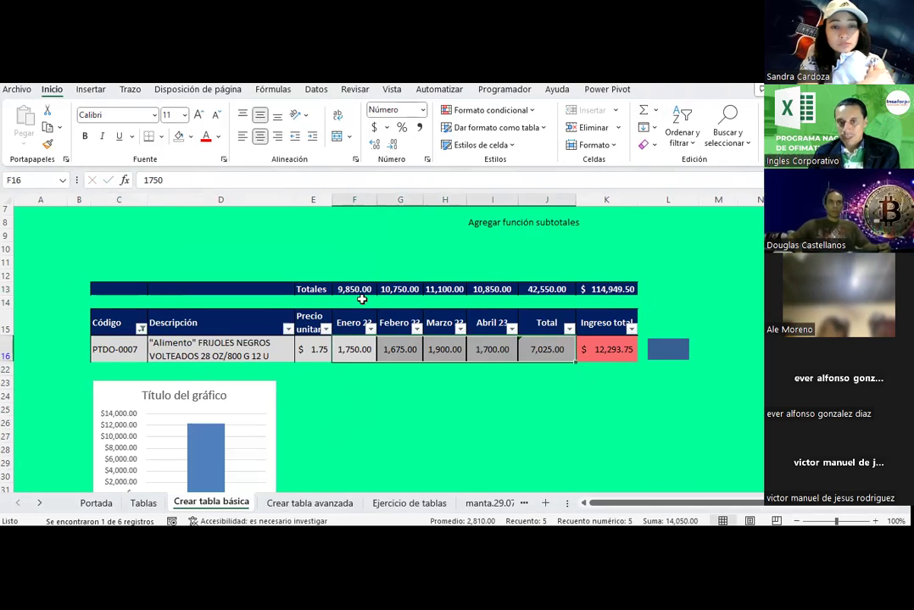
mouse_move(351, 289)
left_mouse_down()
mouse_move(555, 298)
mouse_move(557, 289)
left_mouse_up()
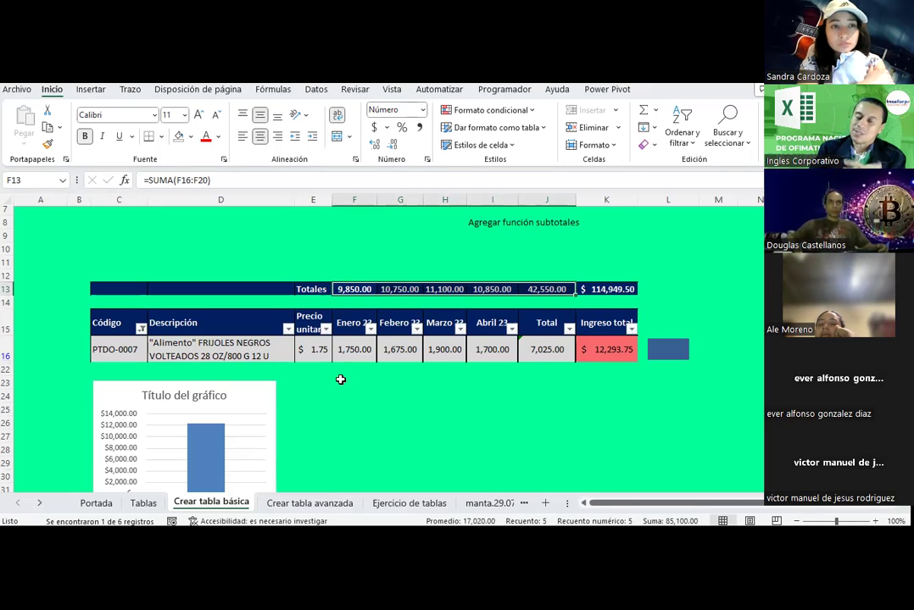
left_click(352, 287)
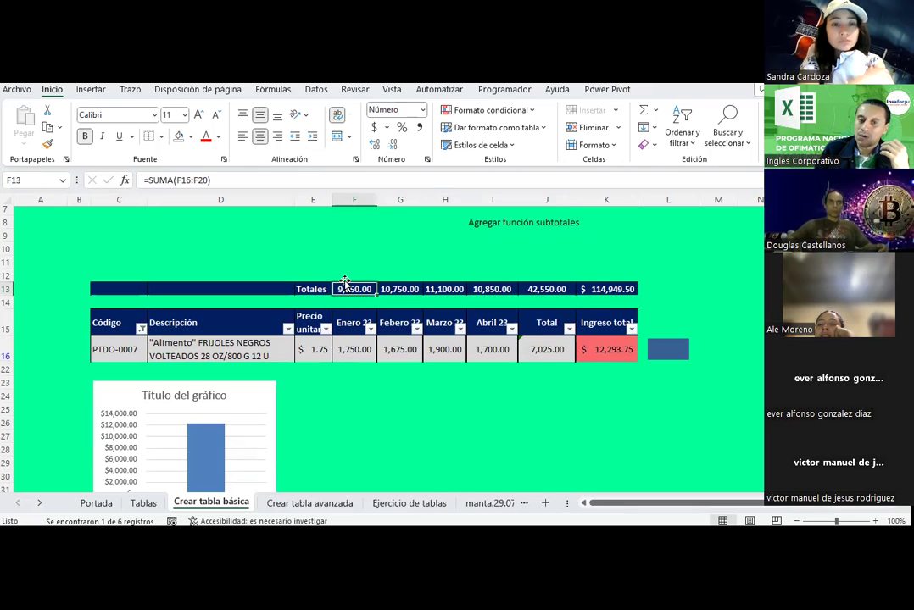
left_click(351, 349)
left_click(400, 349)
left_click(444, 351)
left_click(505, 356)
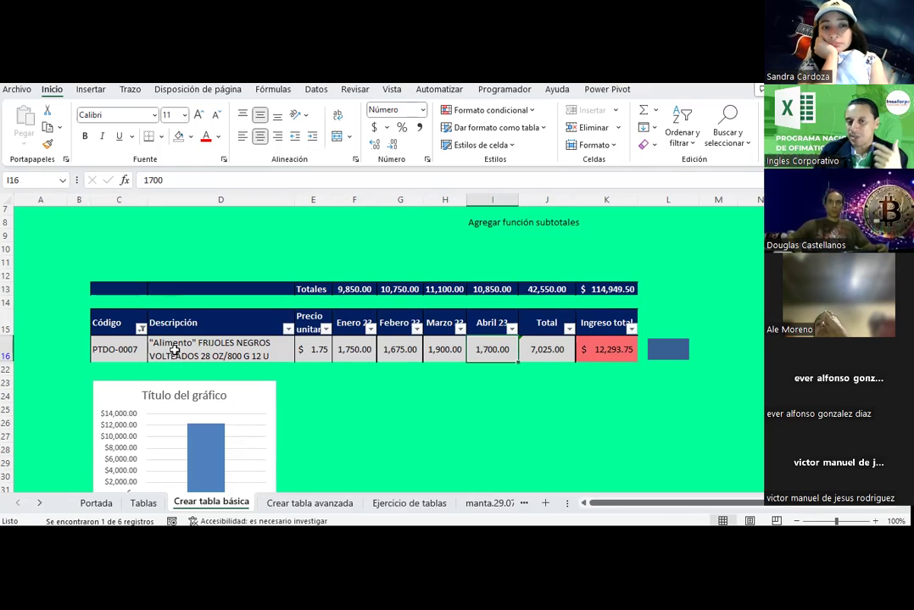
left_click(355, 287)
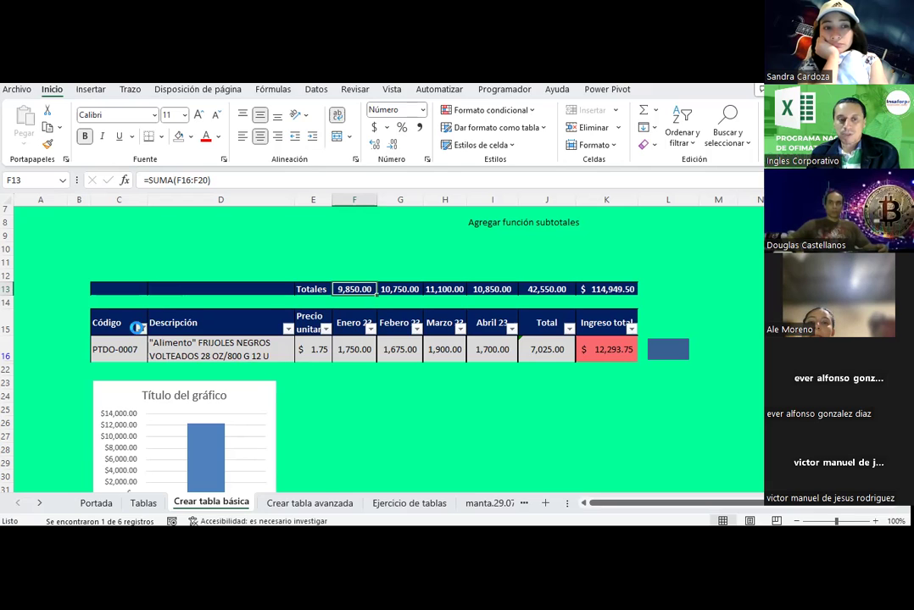
left_click(136, 327)
Show all products again via Seleccionar todo and copy the Totales row C13:K13.
left_click(188, 388)
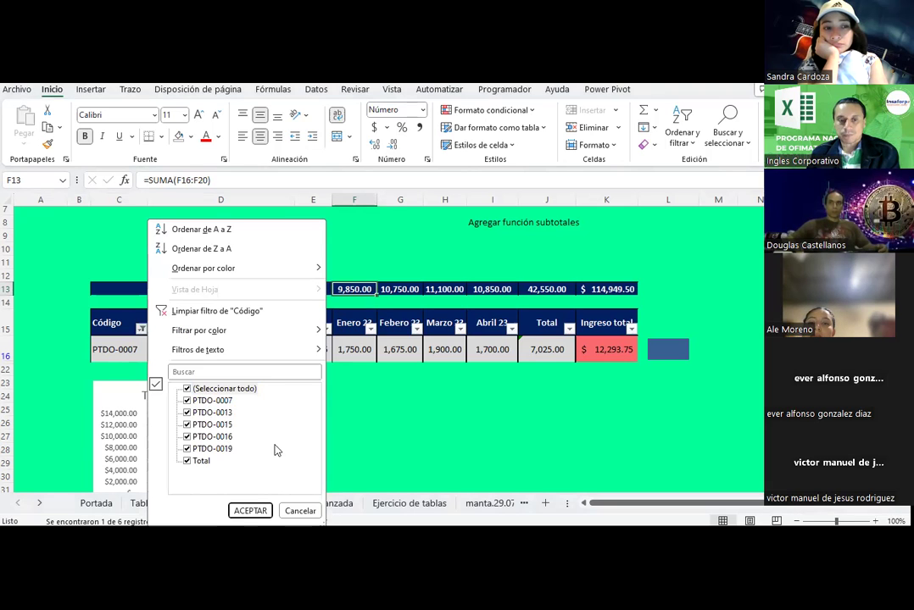
left_click(251, 510)
left_click_drag(93, 289, 604, 289)
key("ctrl+c")
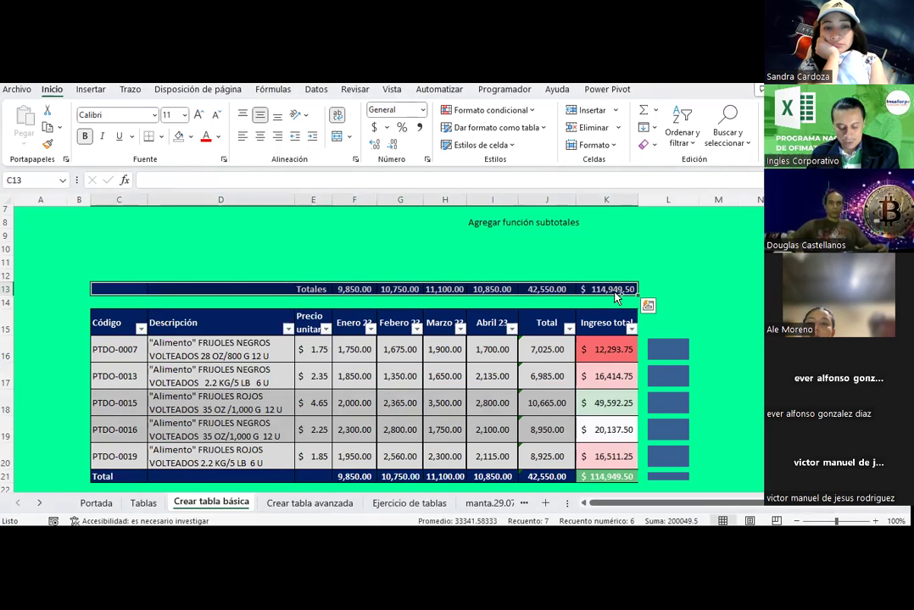
Paste the totals into row 12 and clear the Enero total in F12.
left_click(112, 274)
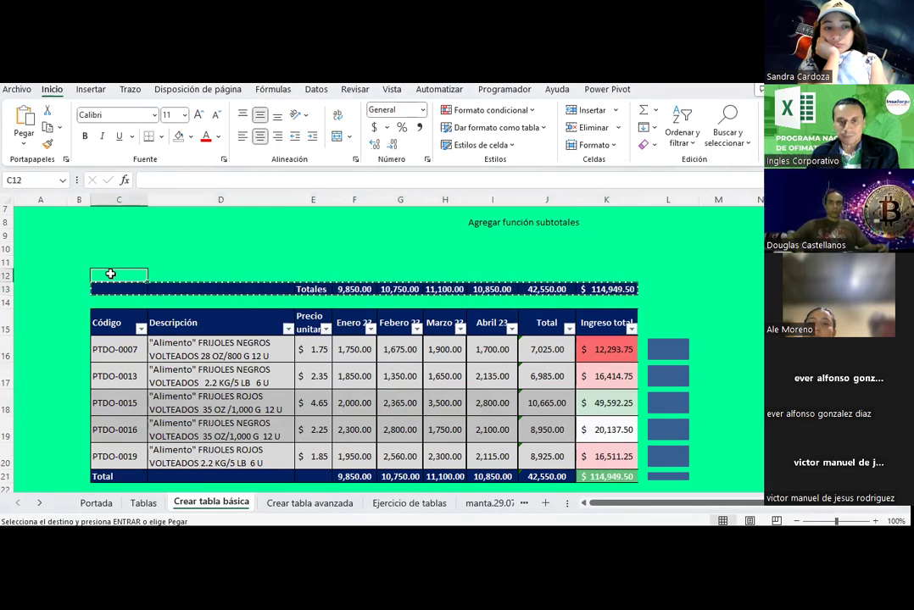
key("ctrl+v")
left_click(364, 275)
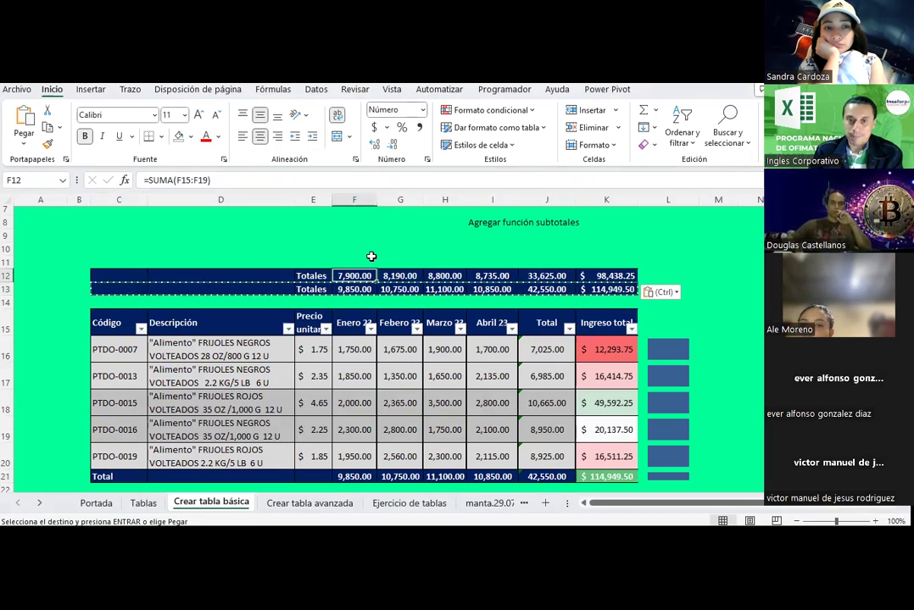
key("Delete")
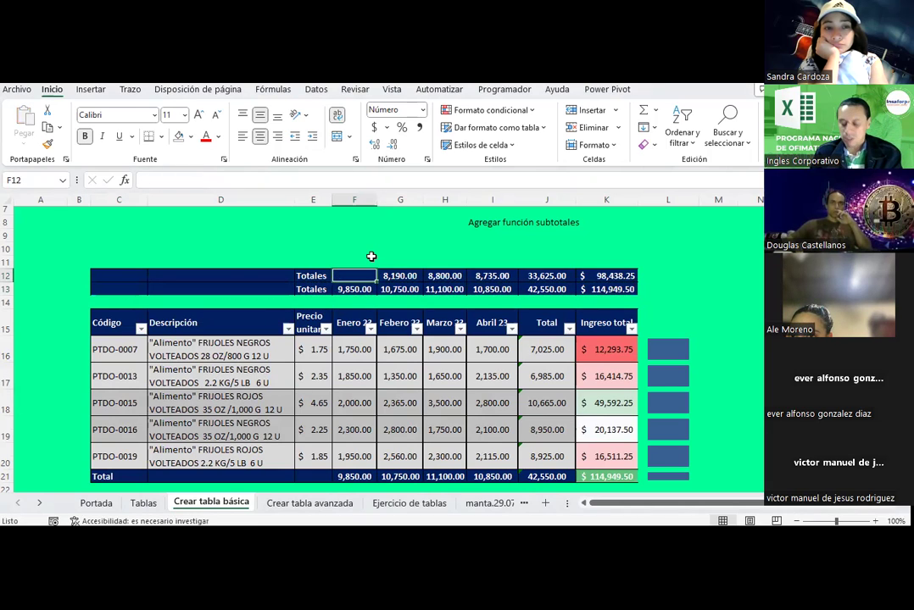
Start typing =SUBTOTALES(9;F16:F20) in F12, then back up to redo the function number.
type("P")
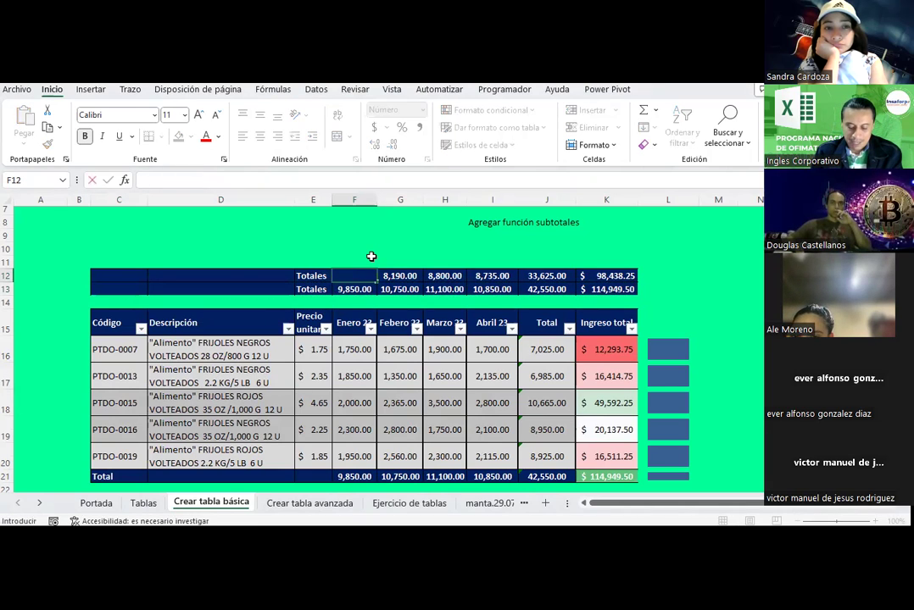
type("=subtotales")
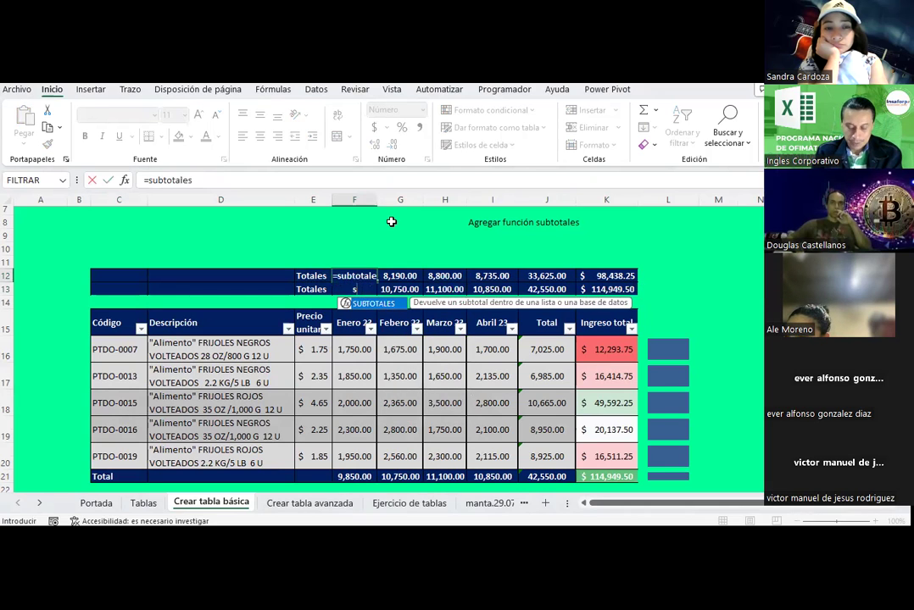
type("(")
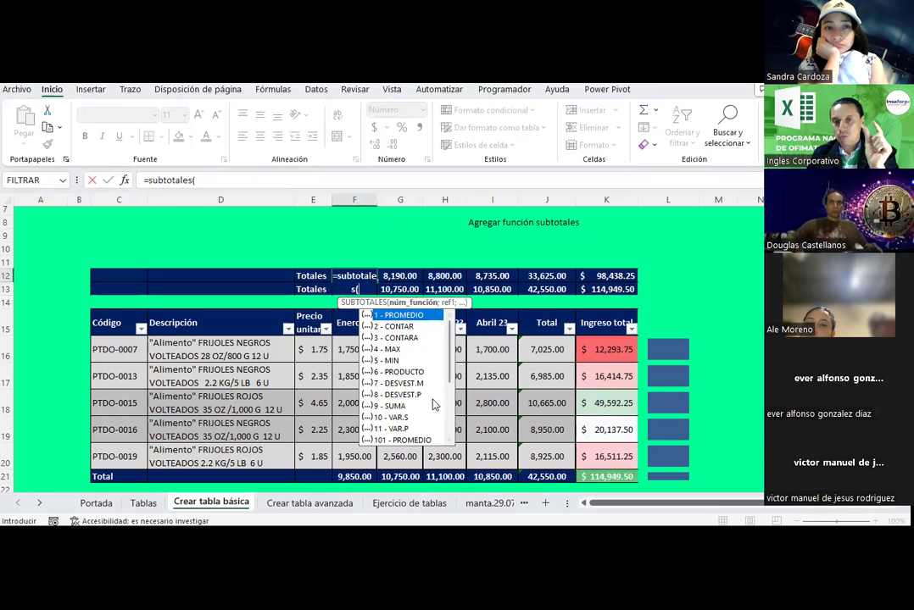
scroll(408, 387, "down", 1)
scroll(408, 387, "down", 1)
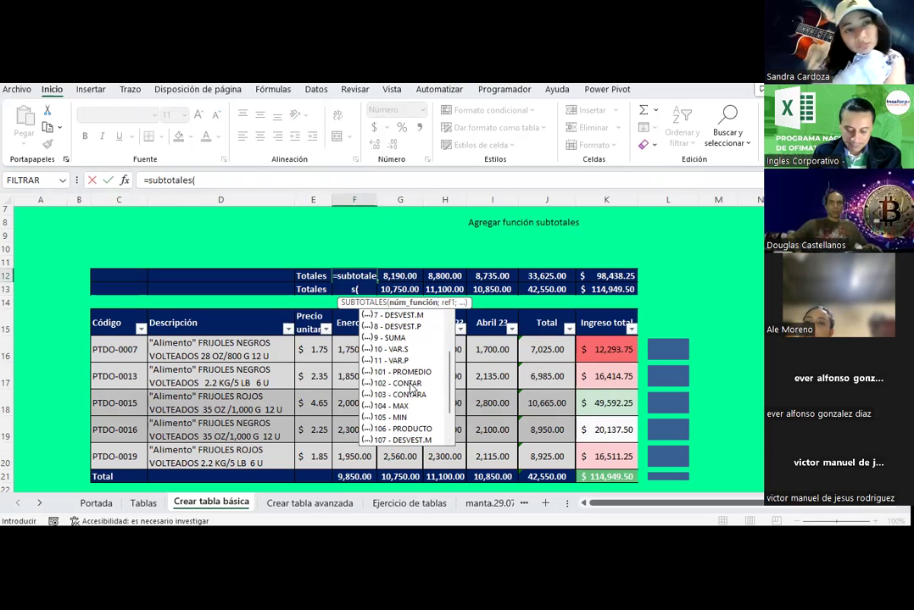
type("9")
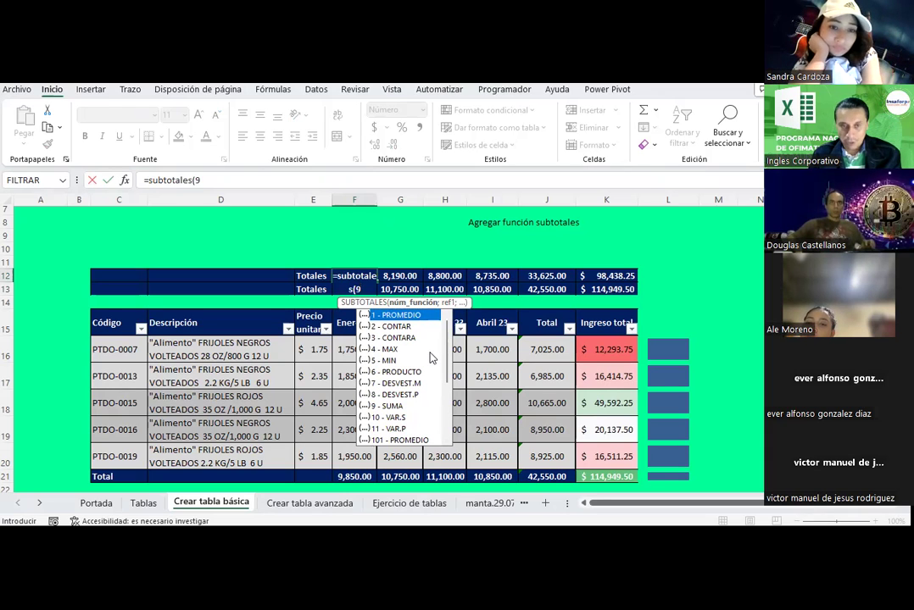
type(";")
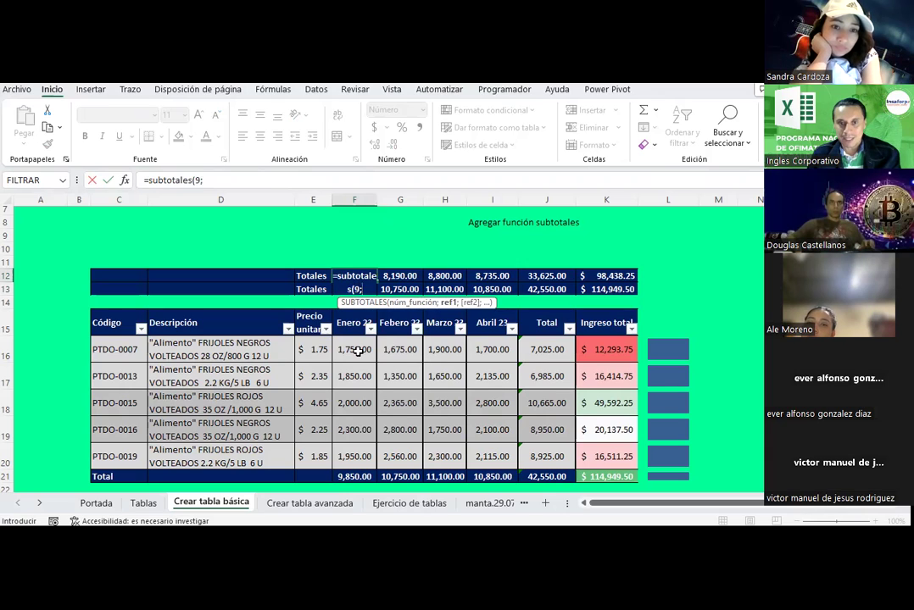
left_click_drag(358, 350, 355, 452)
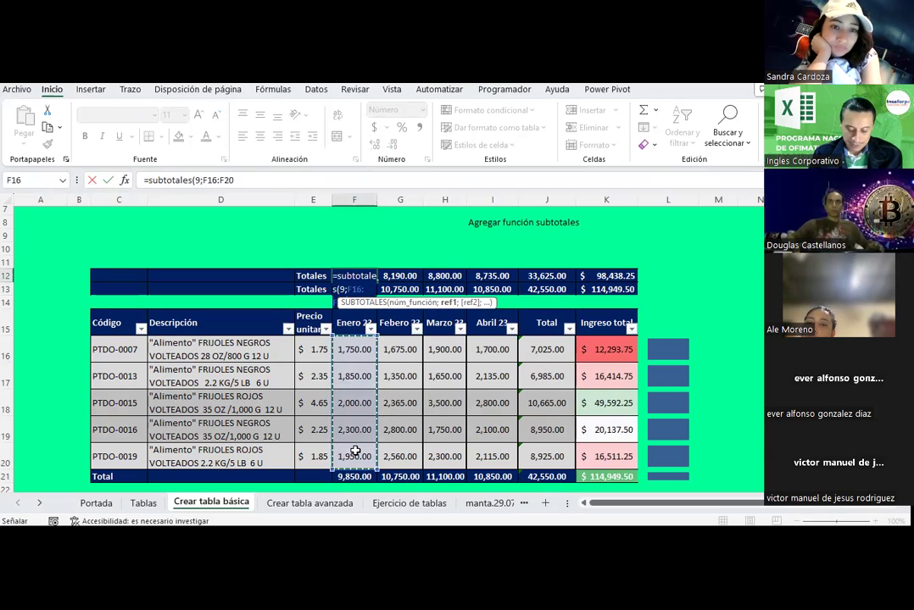
type(")")
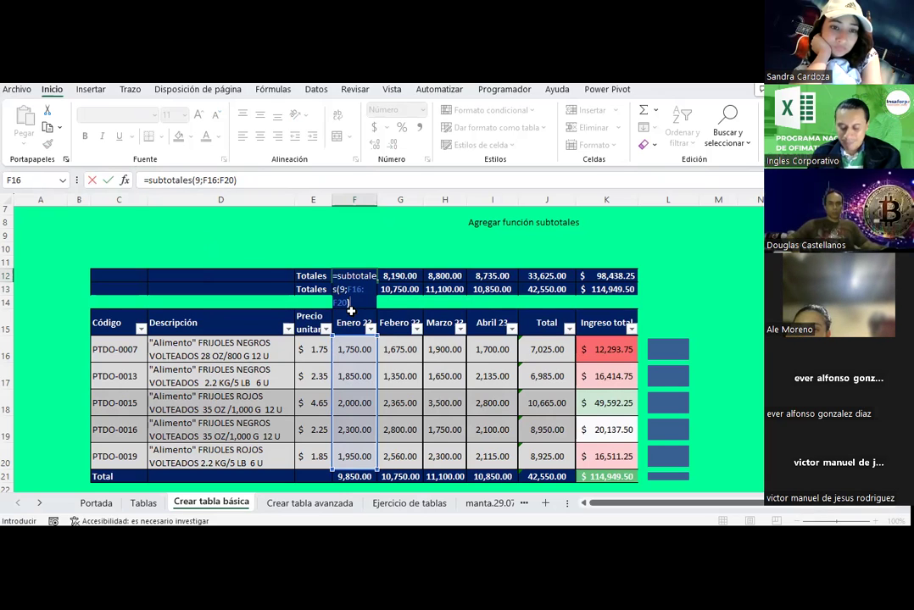
key("BackSpace")
key("BackSpace")
key("BackSpace")
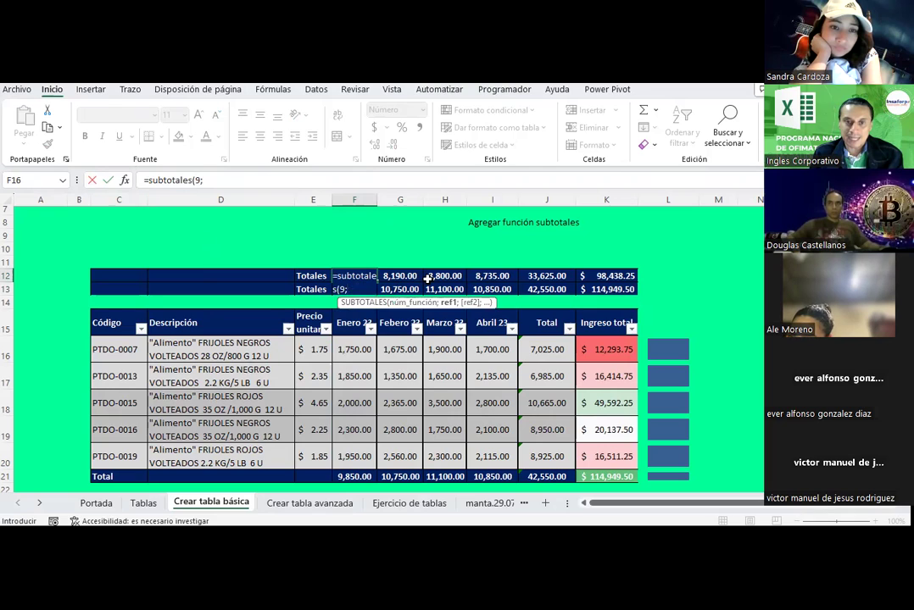
key("BackSpace")
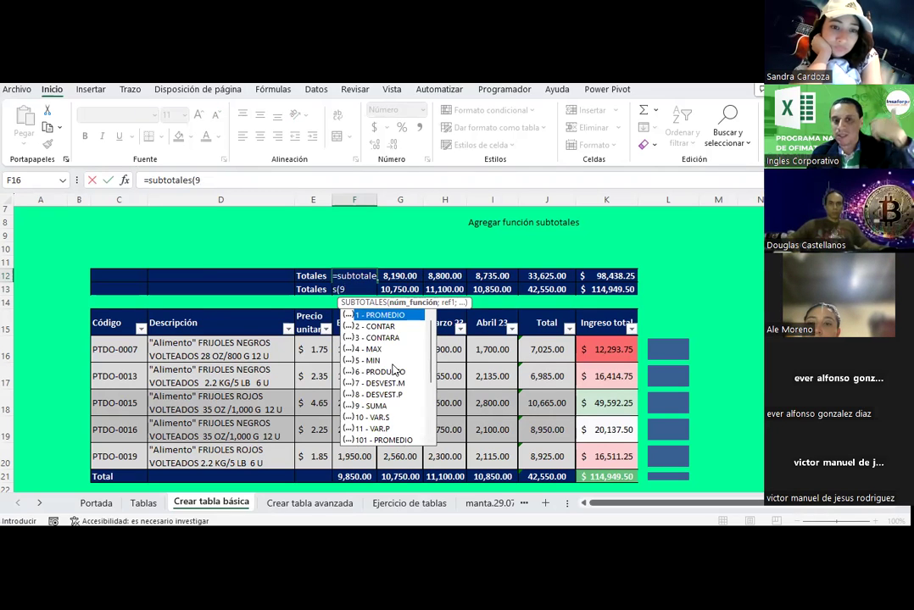
Complete F12 as =SUBTOTALES(9;F16:F20) using the 9 - SUMA option.
scroll(408, 357, "down", 1)
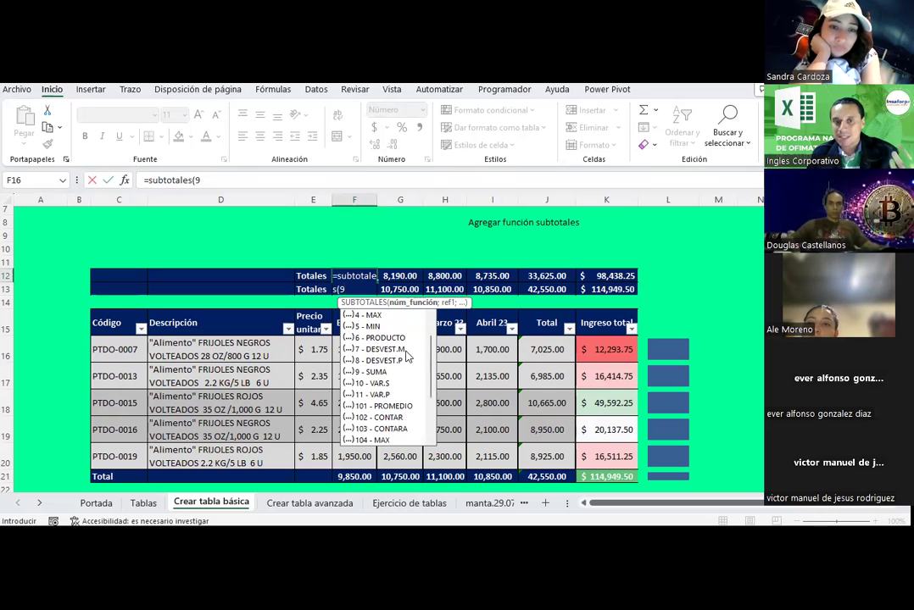
scroll(398, 374, "down", 1)
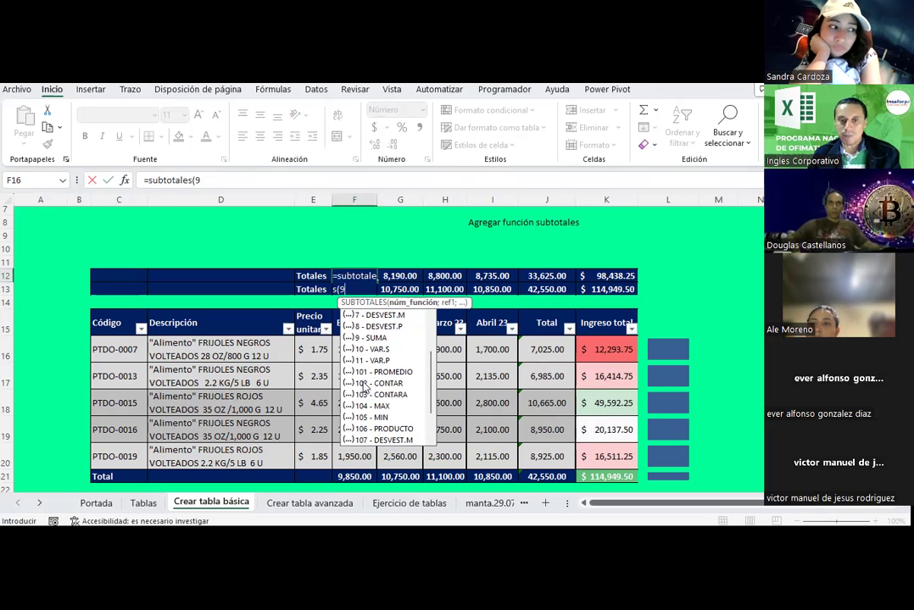
scroll(364, 387, "down", 1)
scroll(365, 388, "down", 1)
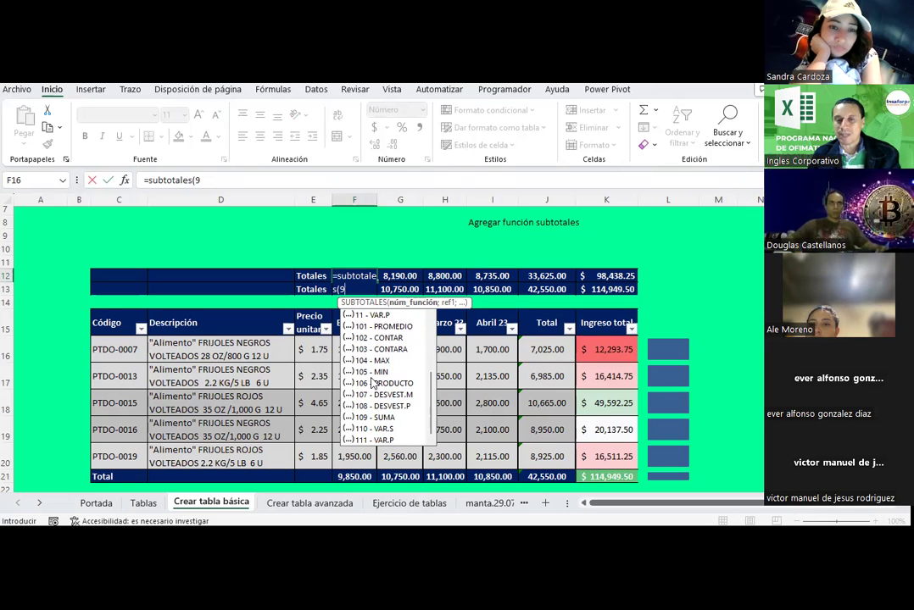
scroll(390, 373, "up", 2)
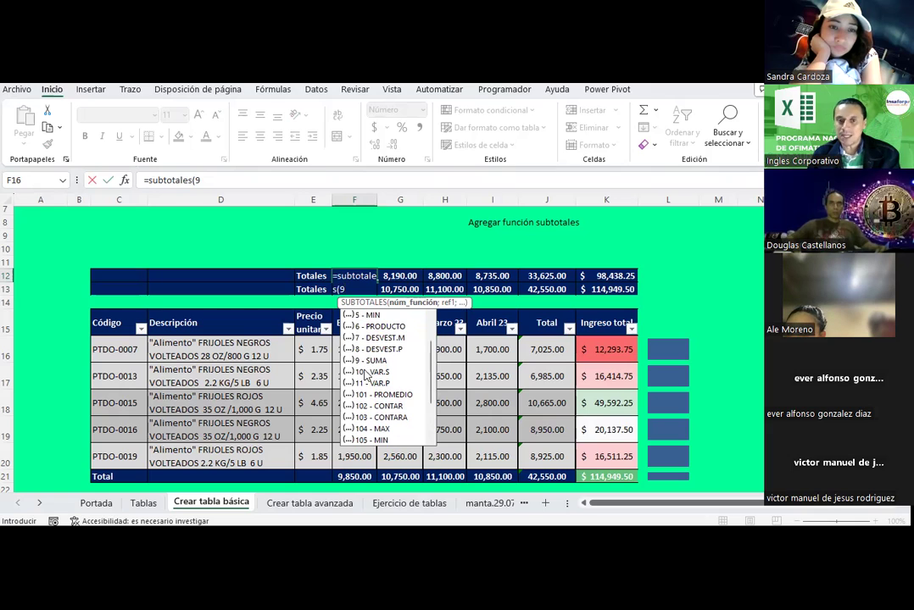
left_click(365, 363)
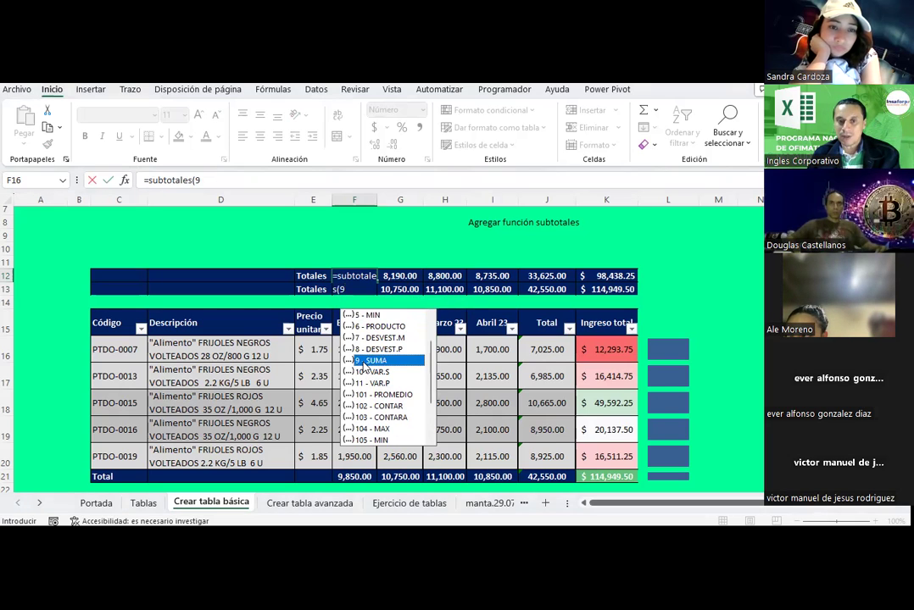
type(";")
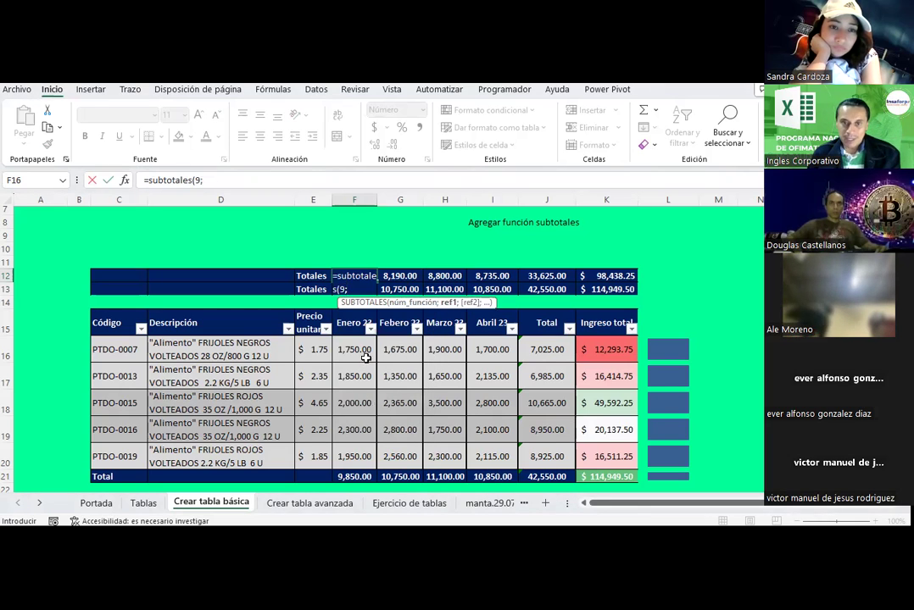
left_click_drag(365, 359, 357, 450)
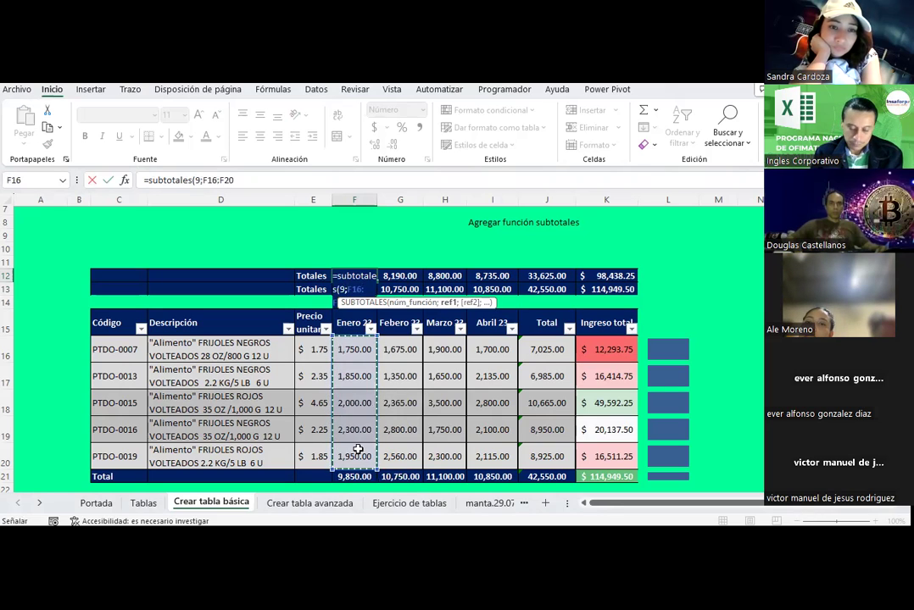
key("Return")
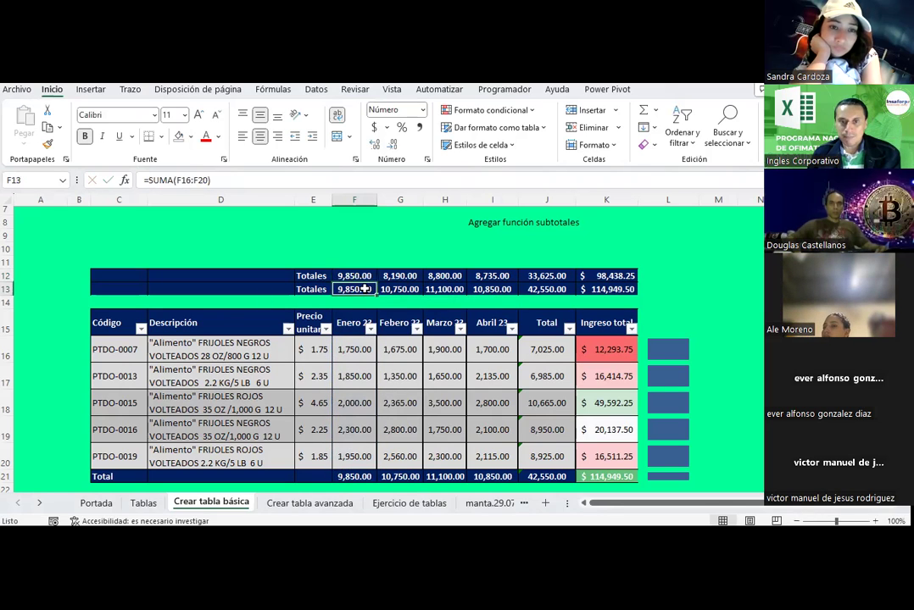
Fill the SUBTOTALES formula from F12 across to K12.
left_click(364, 276)
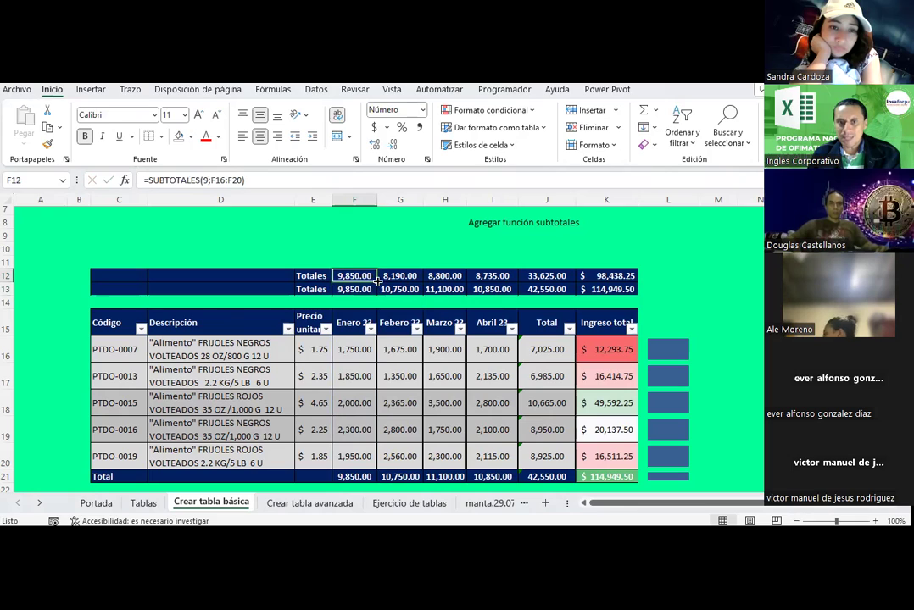
left_click_drag(377, 282, 603, 275)
left_click(602, 276)
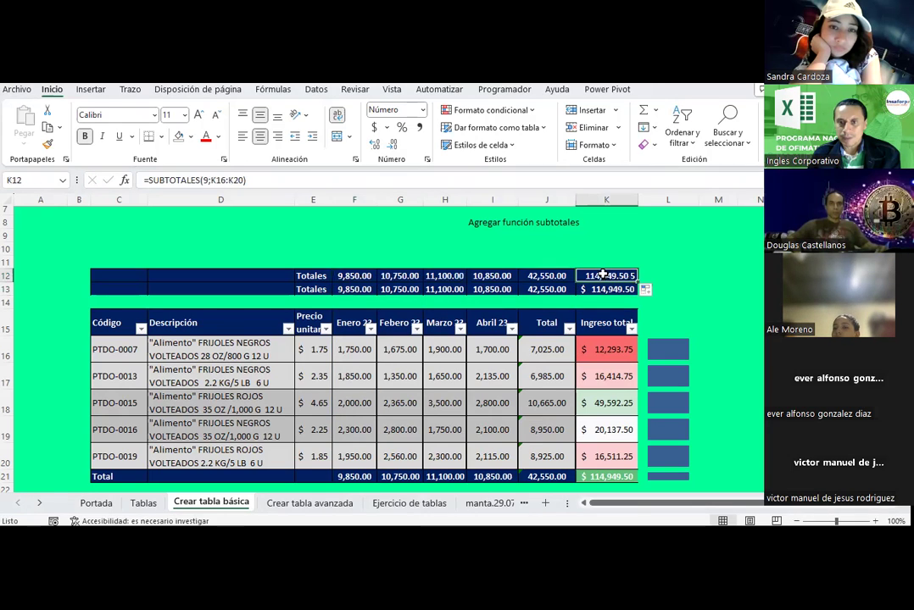
left_click(397, 335)
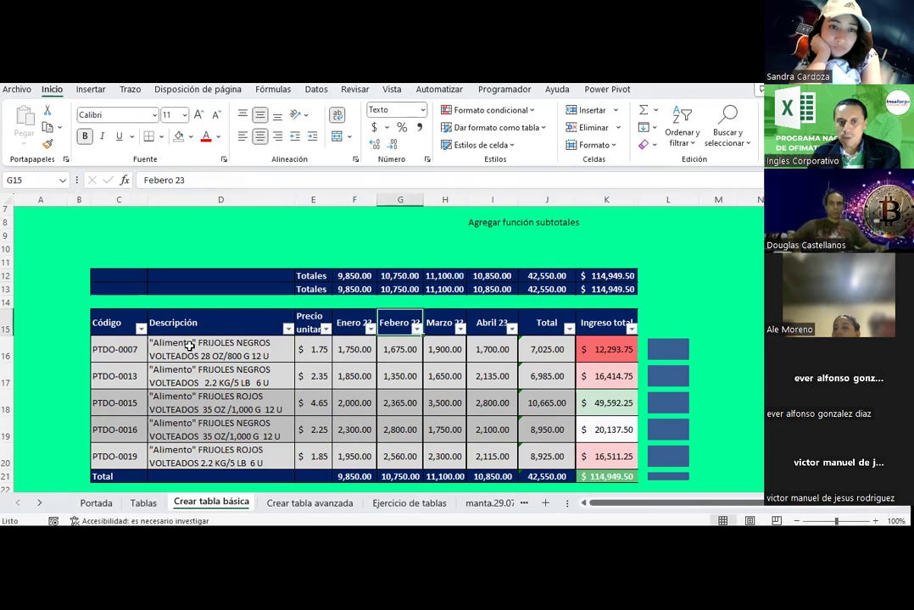
left_click(141, 329)
Filter the Código column to show only PTDO-0007.
left_click(208, 389)
left_click(210, 400)
left_click(250, 510)
left_click(354, 422)
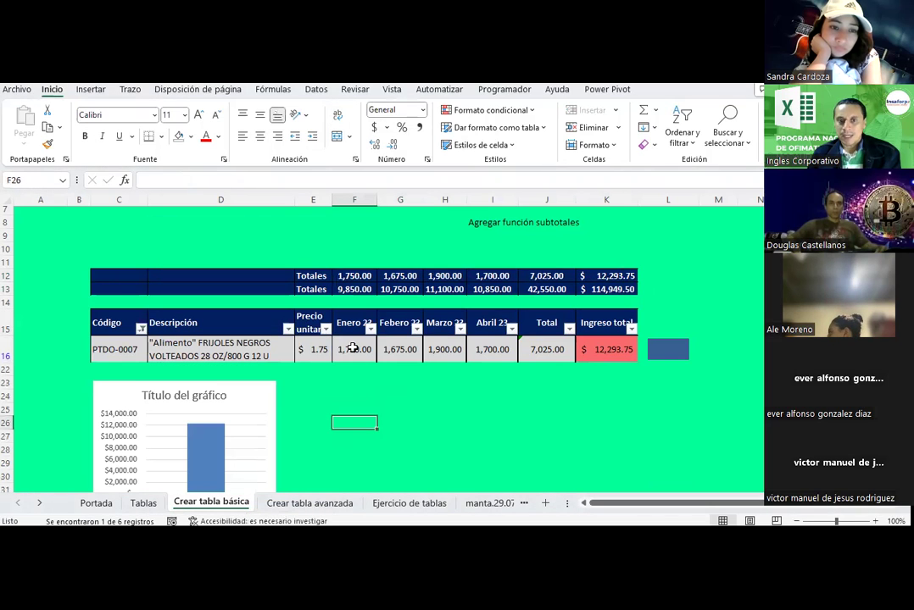
Compare PTDO-0007's values with the SUBTOTALES row 12 and the SUMA row 13.
left_click_drag(353, 348, 551, 349)
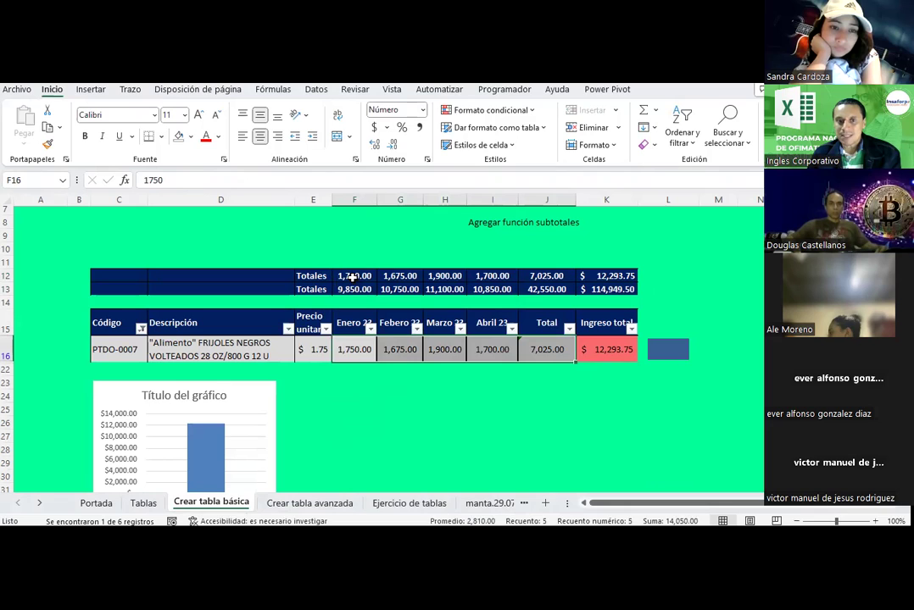
left_click_drag(352, 276, 551, 276)
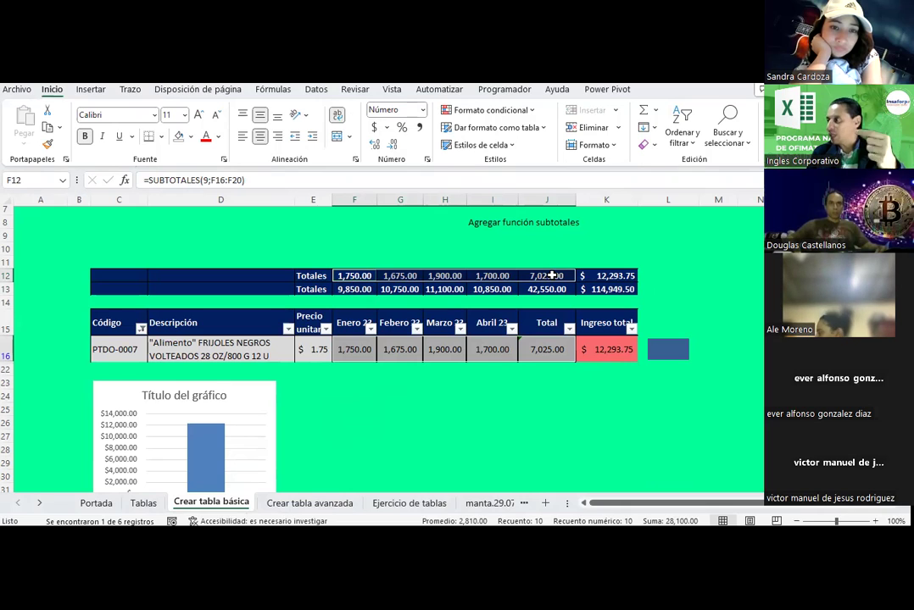
left_click_drag(354, 289, 574, 290)
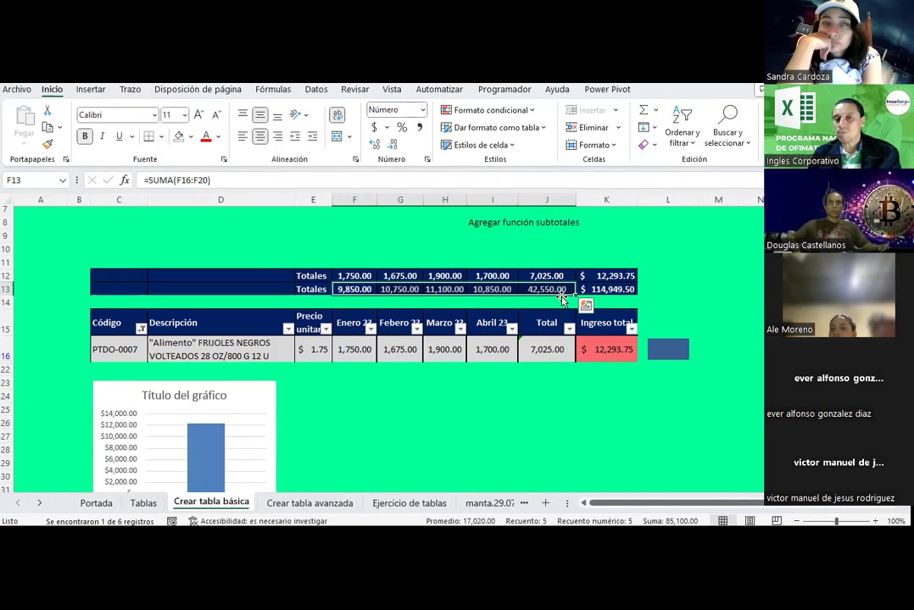
left_click(608, 425)
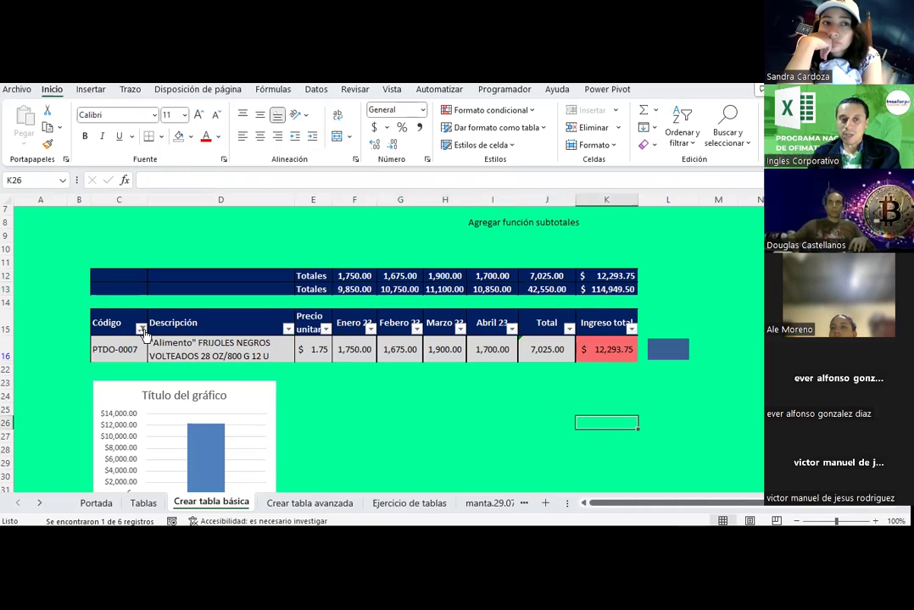
Re-check Seleccionar todo in the Código filter to show all five products.
left_click(141, 329)
left_click(206, 389)
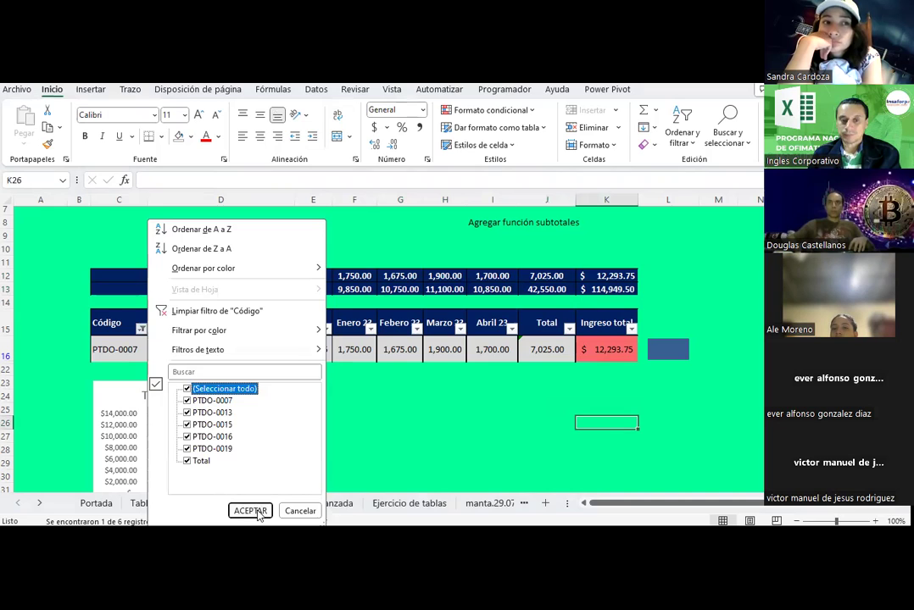
left_click(252, 511)
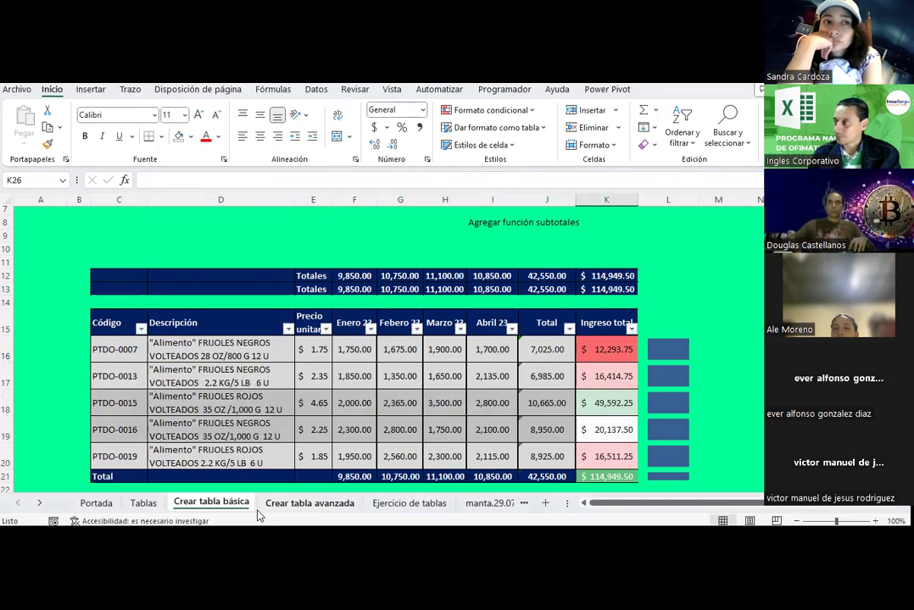
Compare both Totales rows and the formulas in F13 (SUMA) and F12 (SUBTOTALES).
left_click(345, 359)
left_click_drag(119, 276, 606, 289)
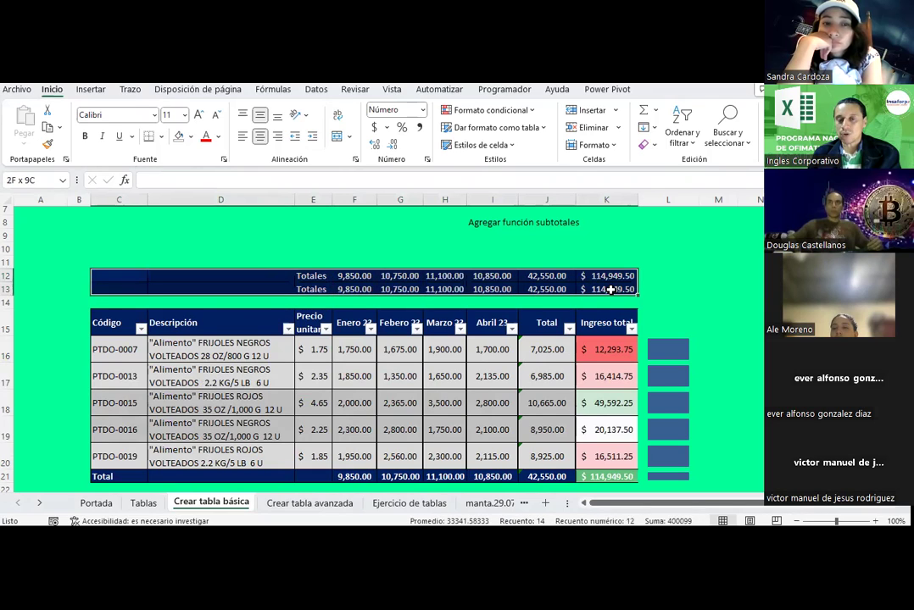
left_click(355, 290)
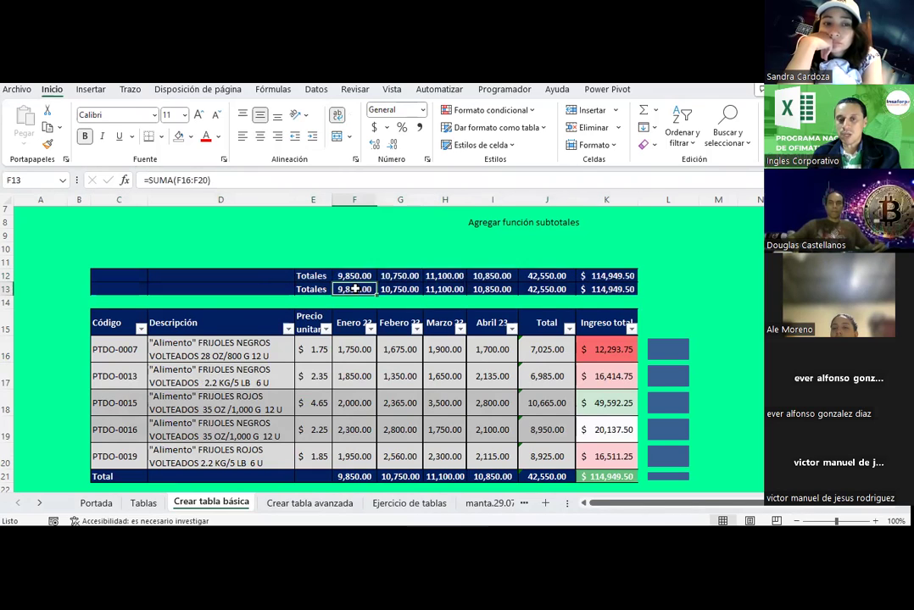
left_click(356, 273)
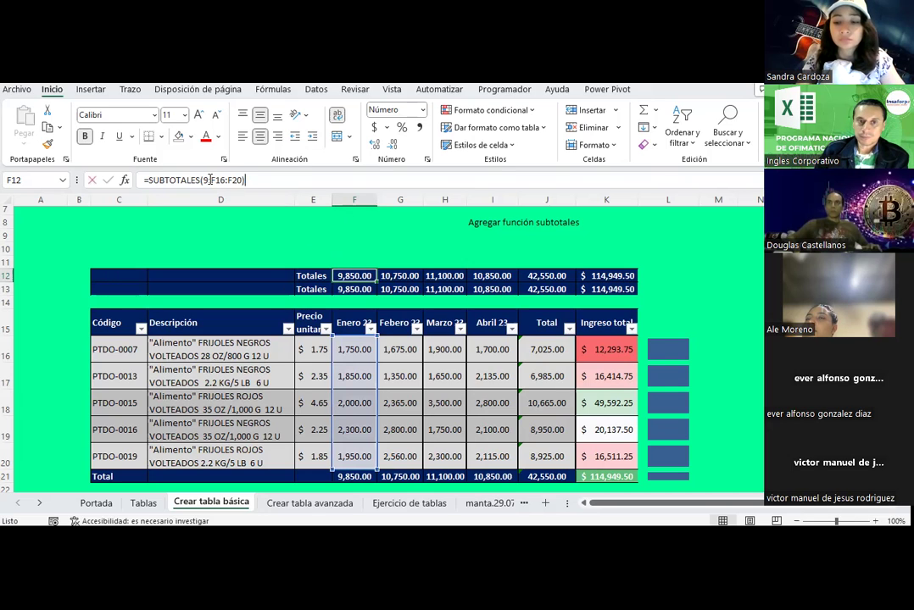
Cut F12's formula back to =SUBTOTALES( and retype 9 to list the function numbers.
left_click_drag(207, 181, 243, 180)
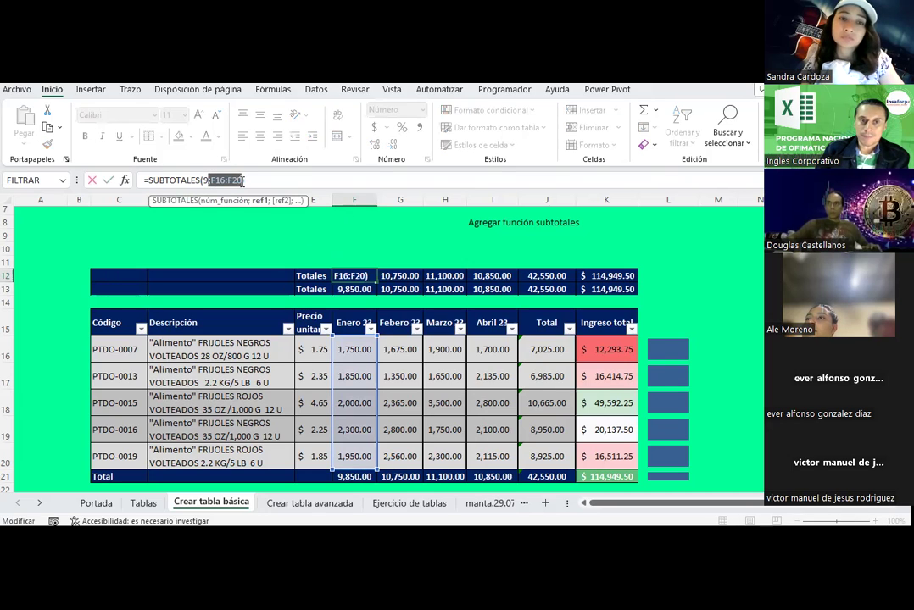
key("BackSpace")
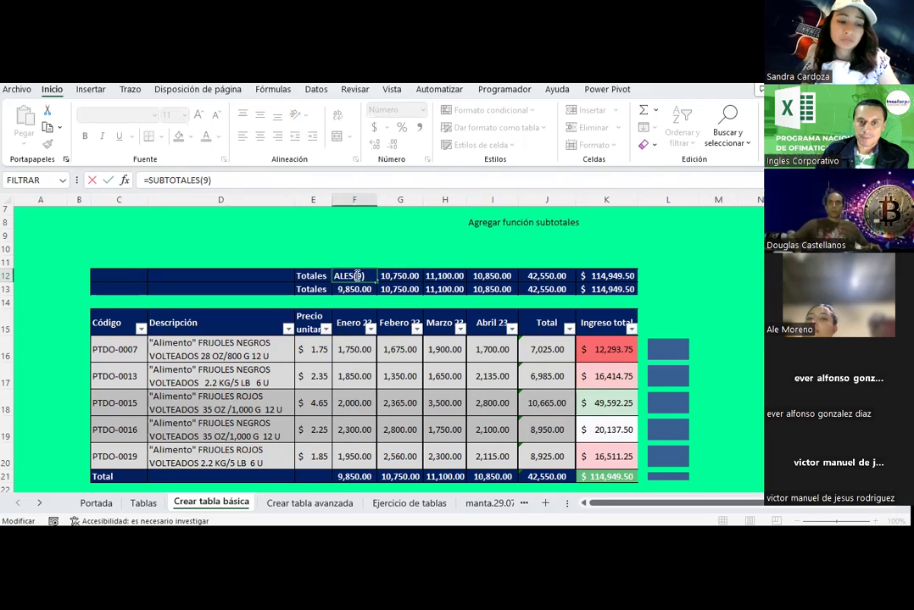
left_click(358, 276)
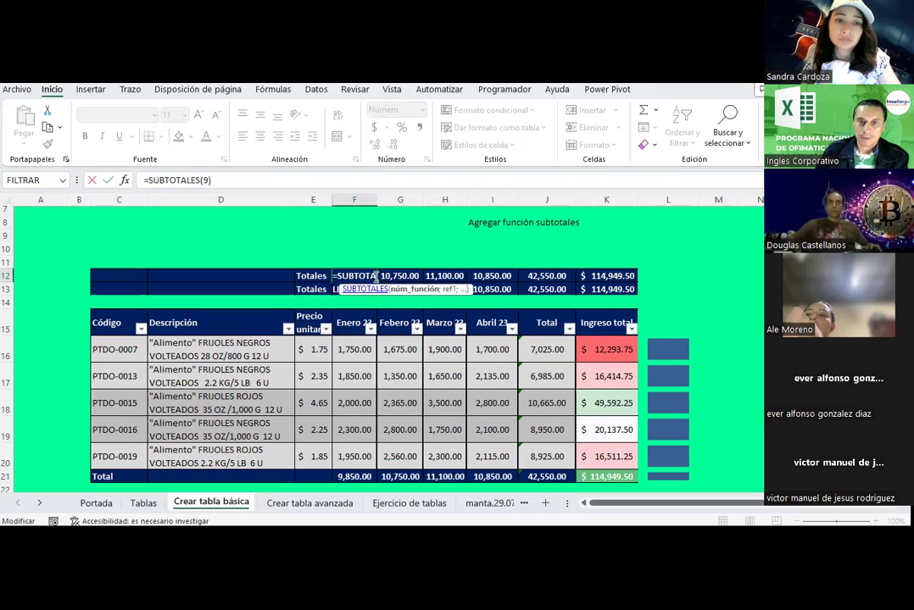
left_click_drag(376, 276, 357, 289)
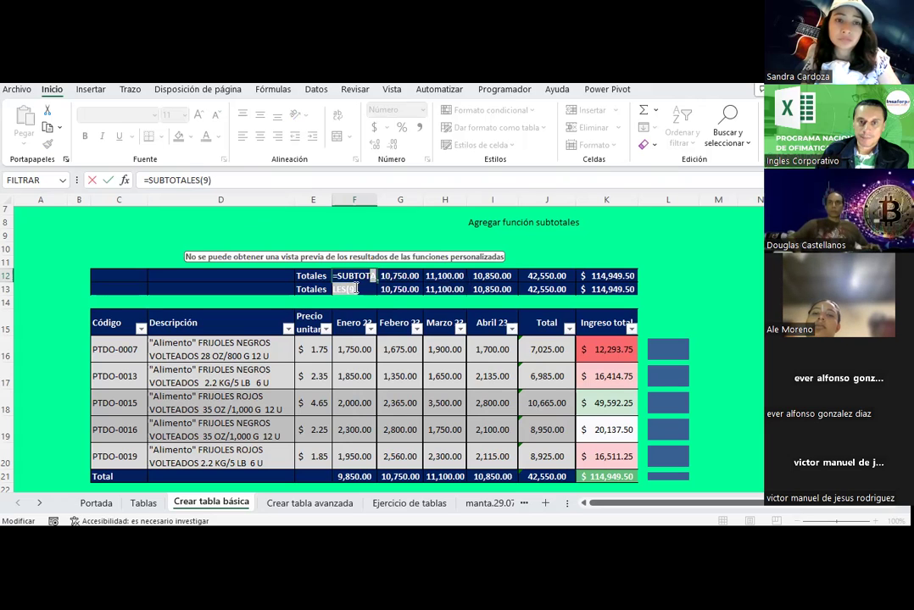
left_click(356, 289)
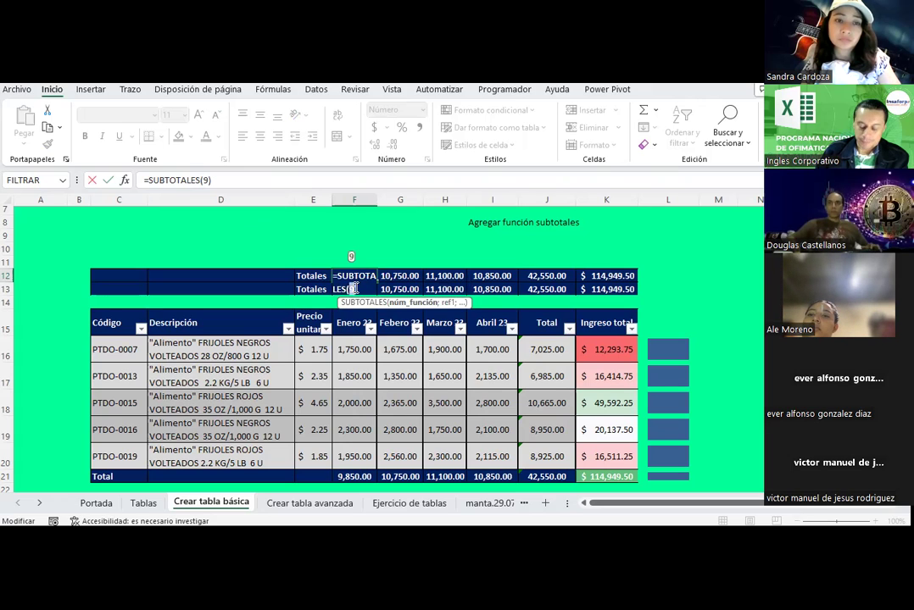
key("BackSpace")
key("Delete")
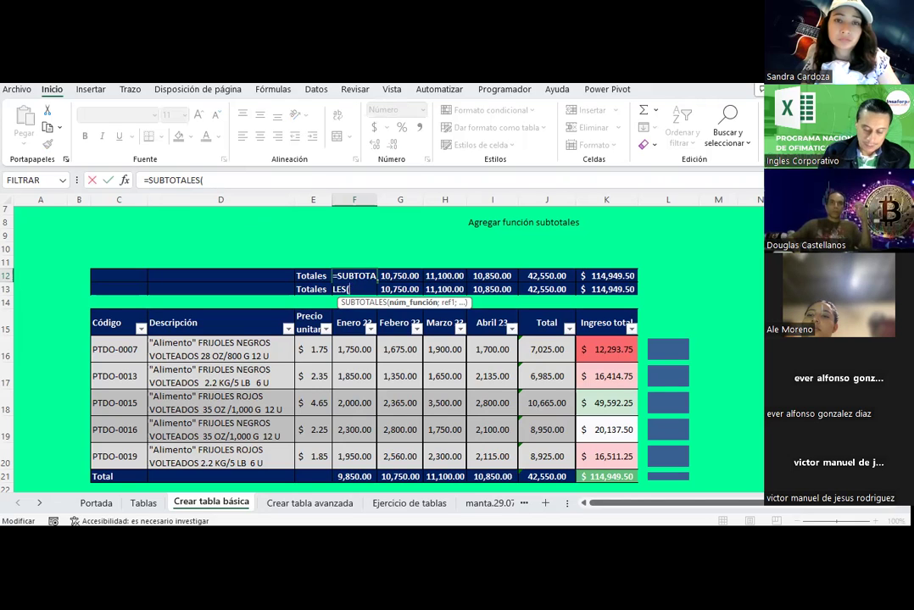
type("9")
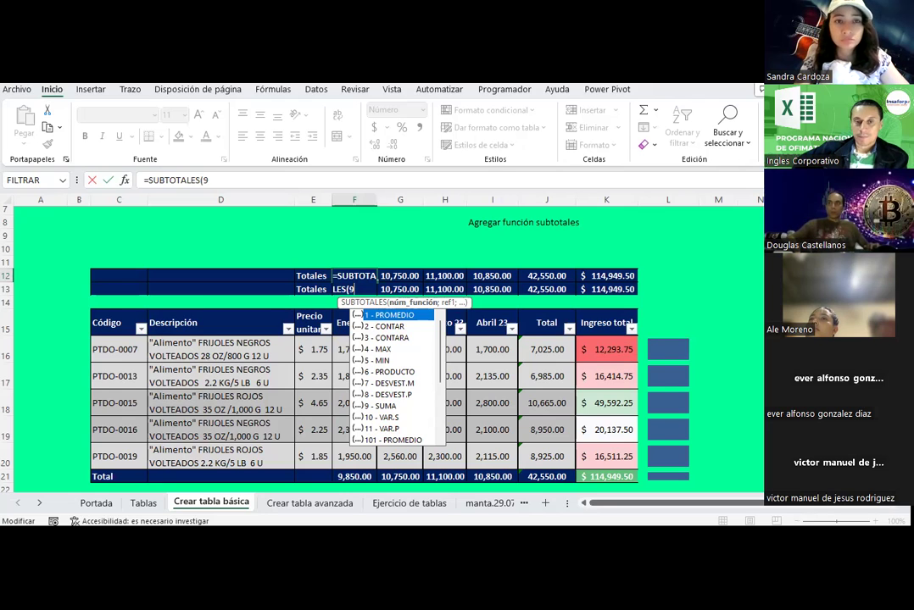
Finish F12 as =SUBTOTALES(9;F16:F20) and compare it with F13's SUMA formula.
key("Escape")
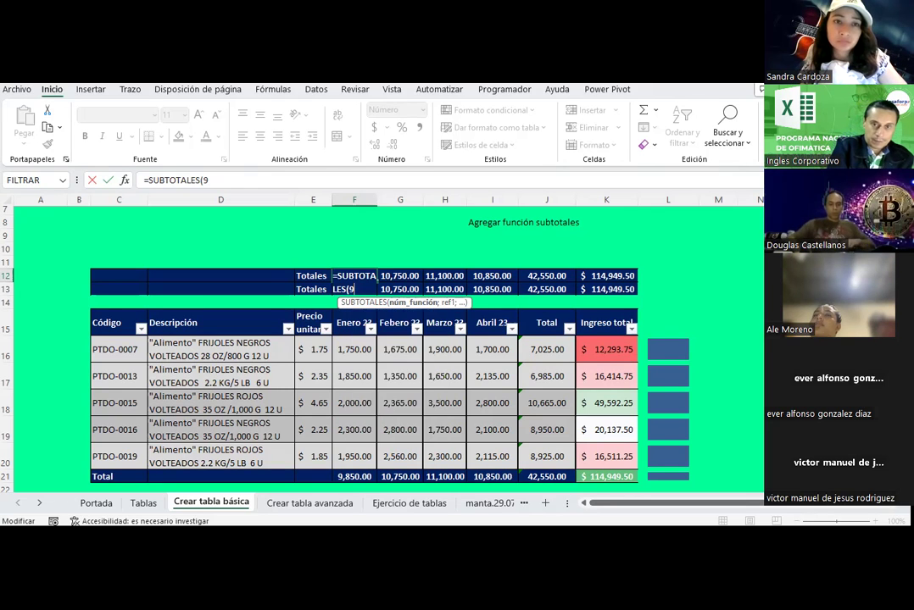
type(";F16:F20)")
key("ctrl+Return")
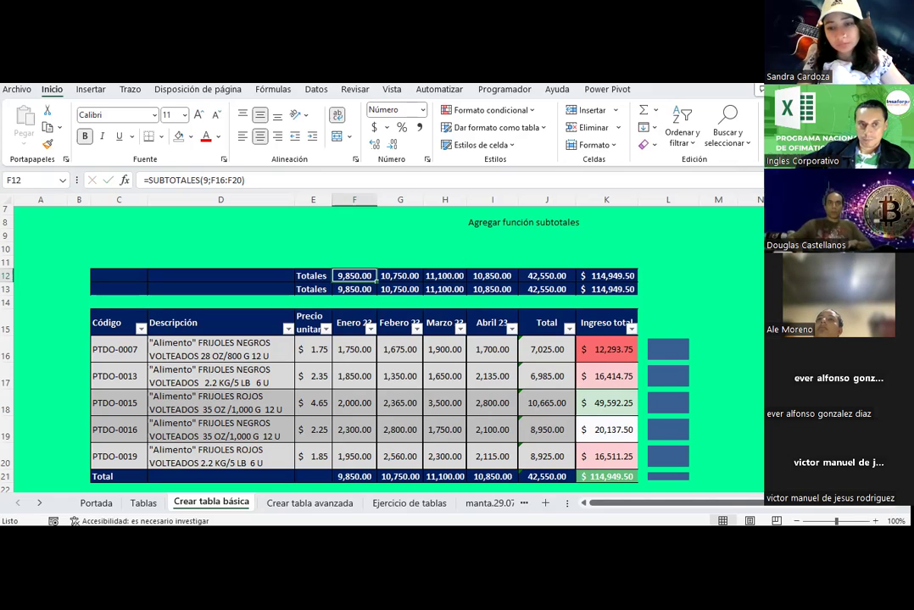
left_click(354, 289)
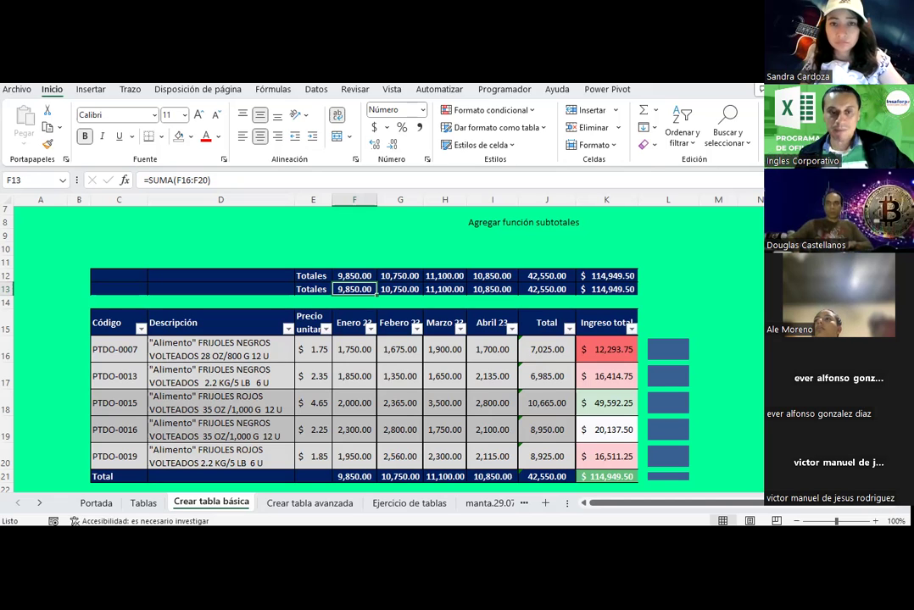
Select cells in the bean table (F17, C16:D19, then D16) and switch to the browser.
left_click(343, 373)
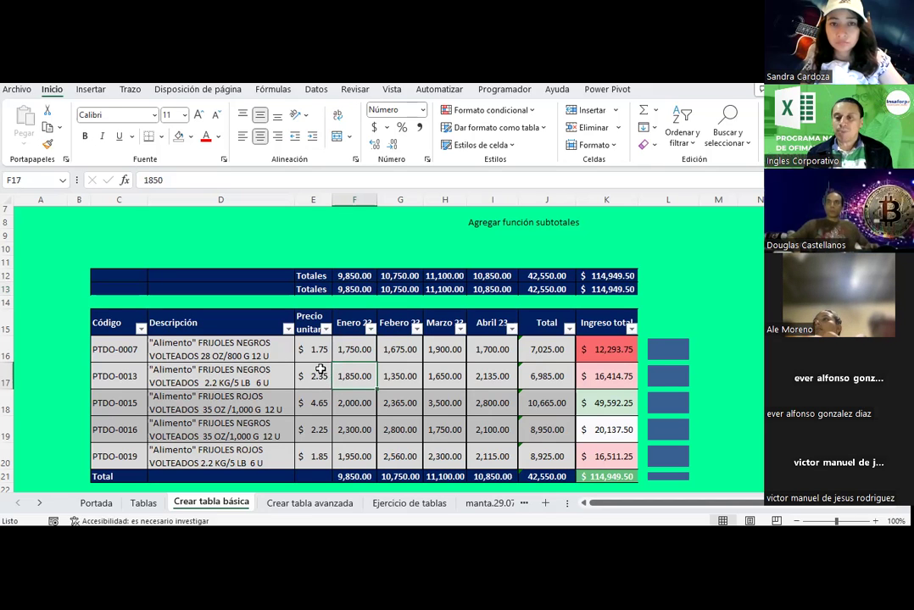
scroll(332, 377, "down", 1)
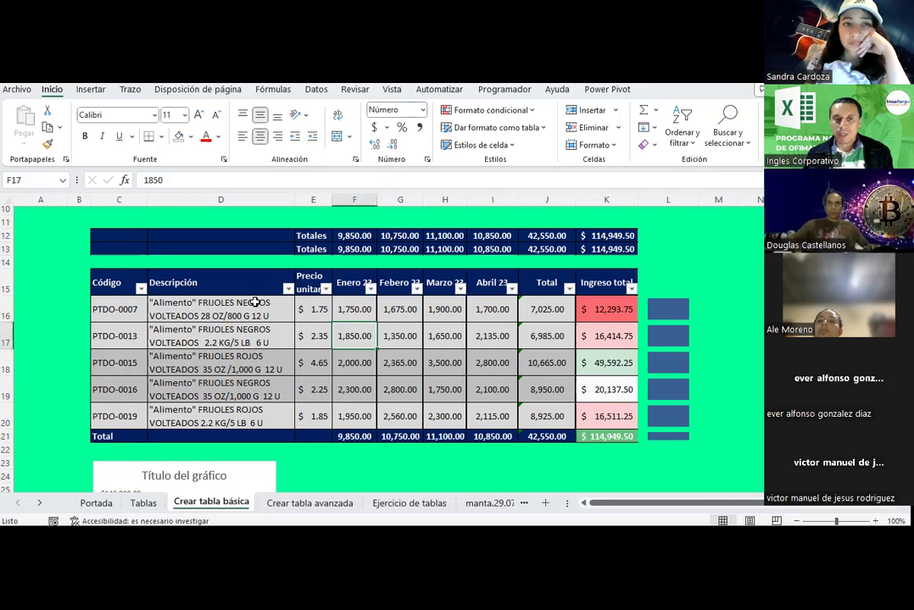
mouse_move(109, 312)
left_mouse_down()
mouse_move(214, 344)
mouse_move(227, 396)
left_mouse_up()
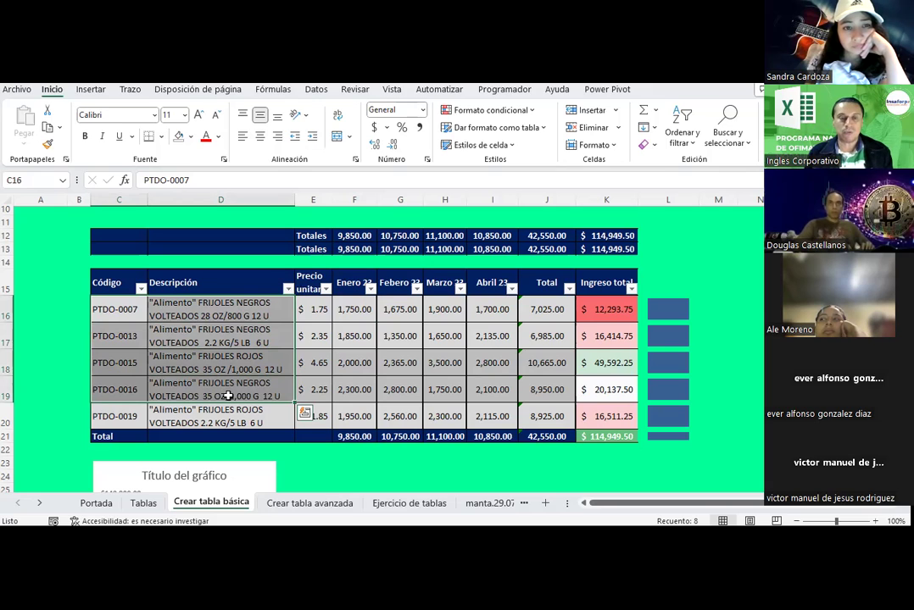
left_click(228, 420)
left_click(219, 305)
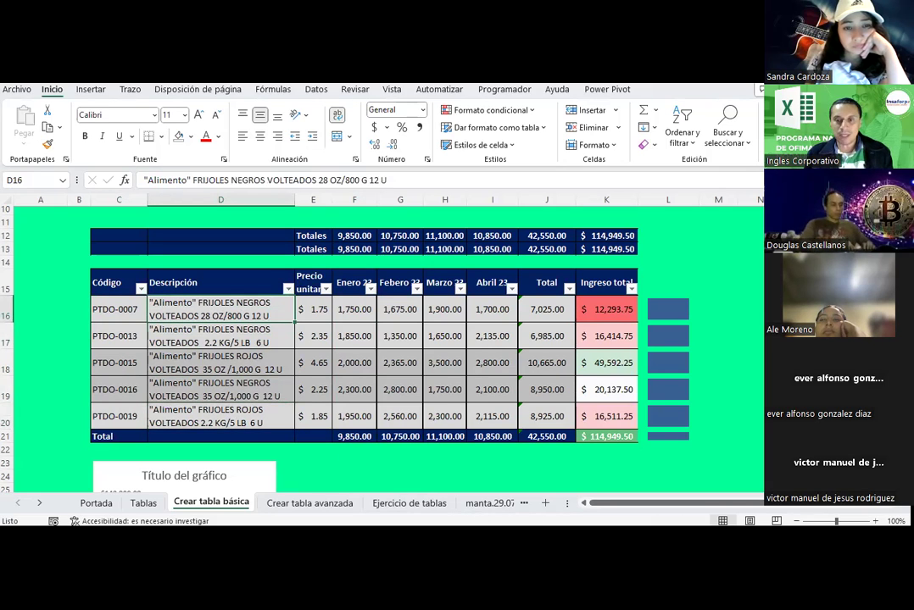
key("alt+Tab")
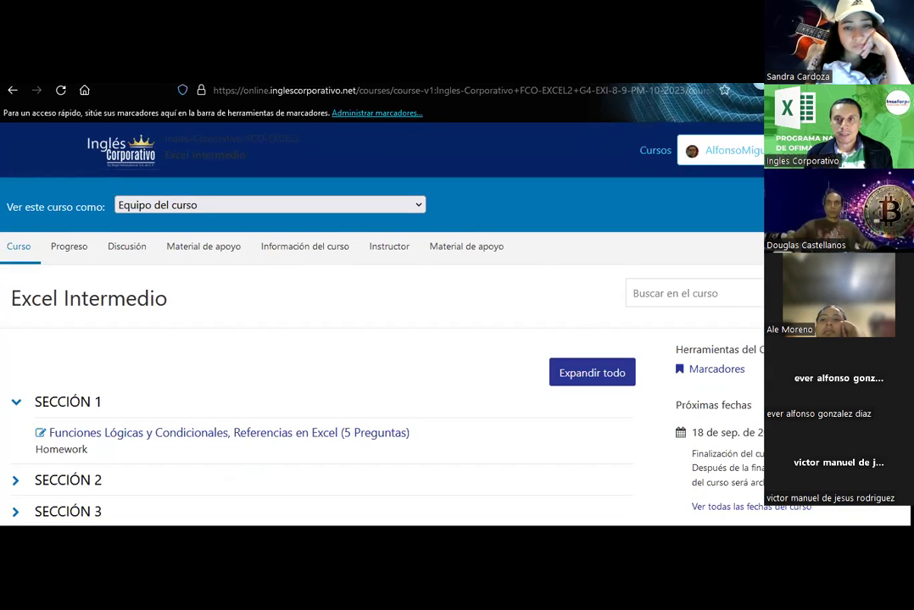
In a new tab, search Google Images for 'frijoles instanteneos'.
key("ctrl+t")
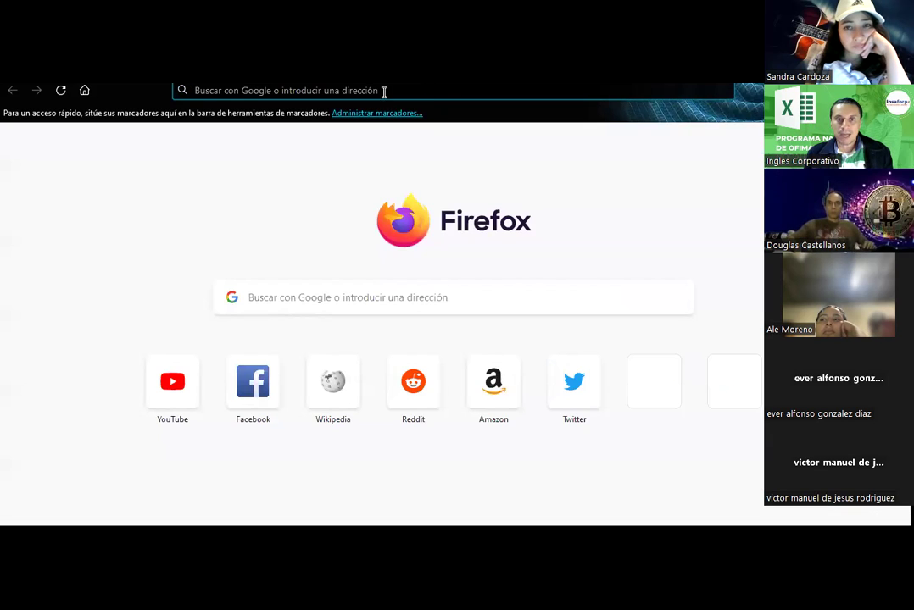
left_click(335, 303)
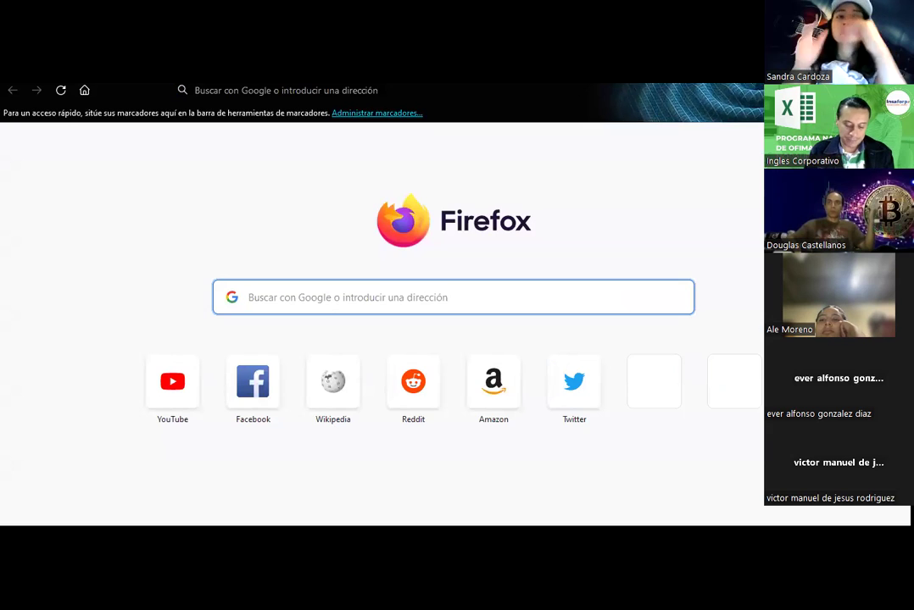
type("frijole")
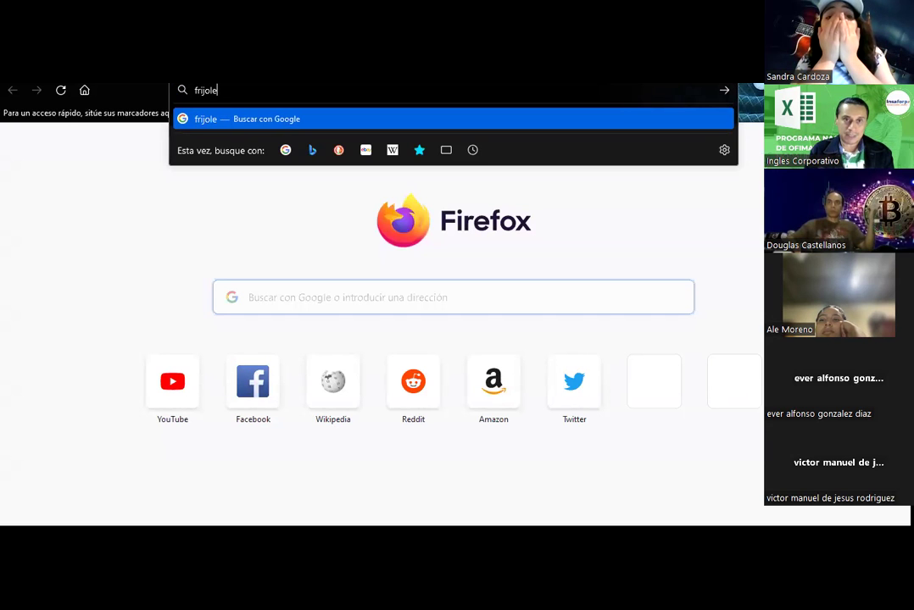
type("s instante")
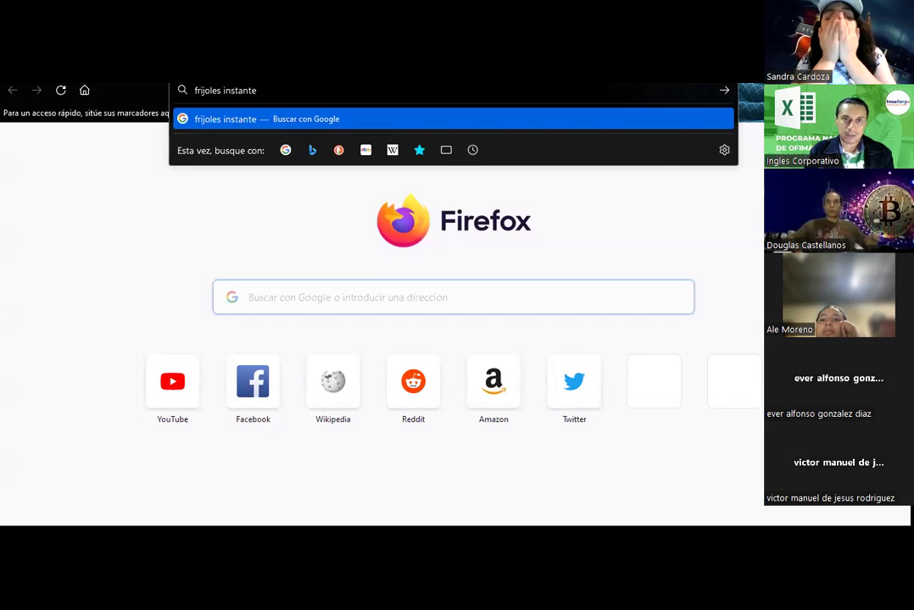
type("neos")
key("Return")
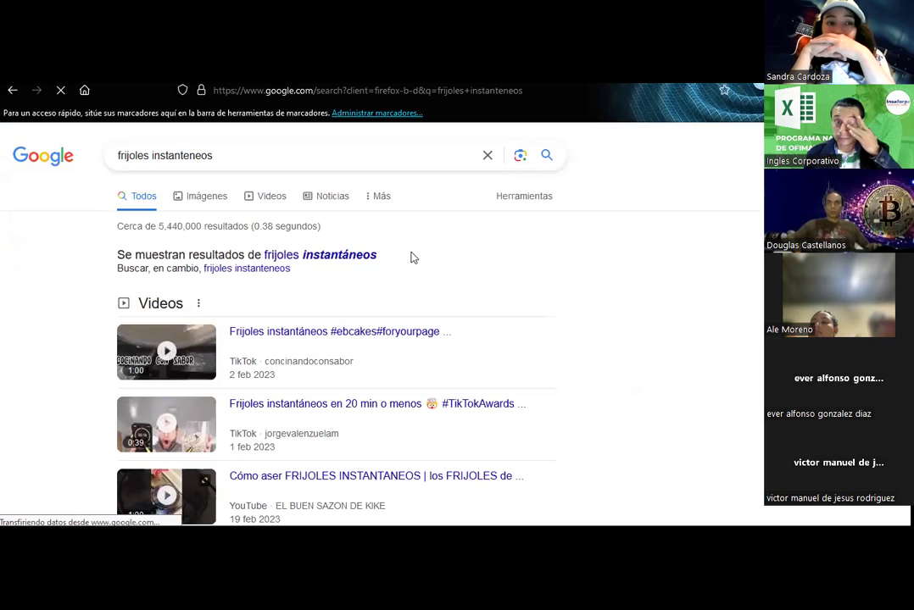
left_click(213, 206)
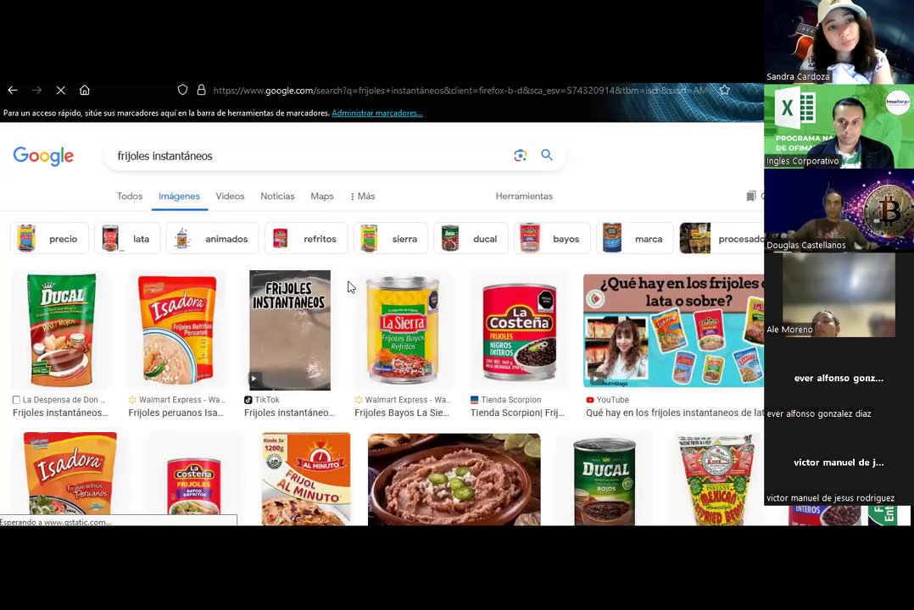
Save the refried beans bowl photo to the desktop as frijoles and return to Excel.
scroll(348, 287, "down", 3)
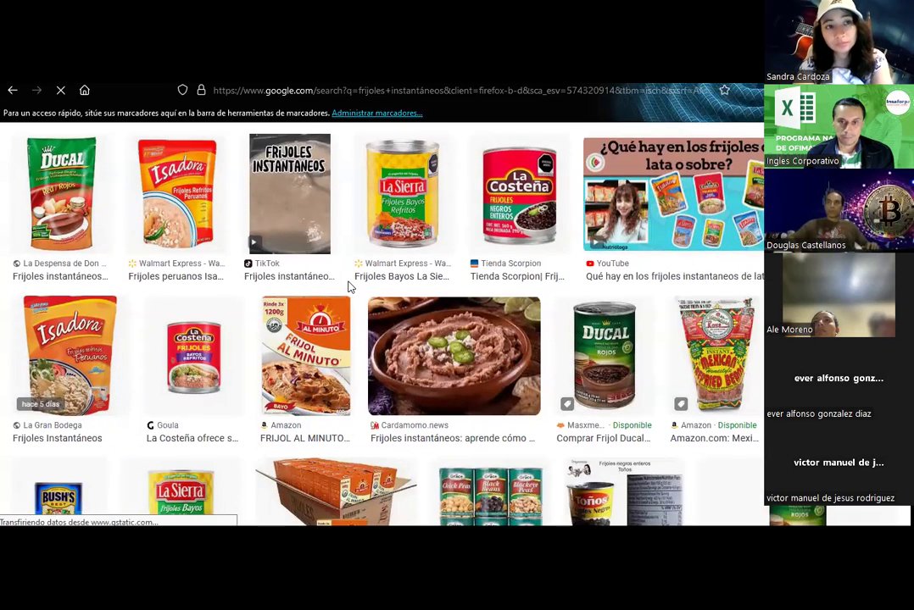
scroll(407, 285, "down", 2)
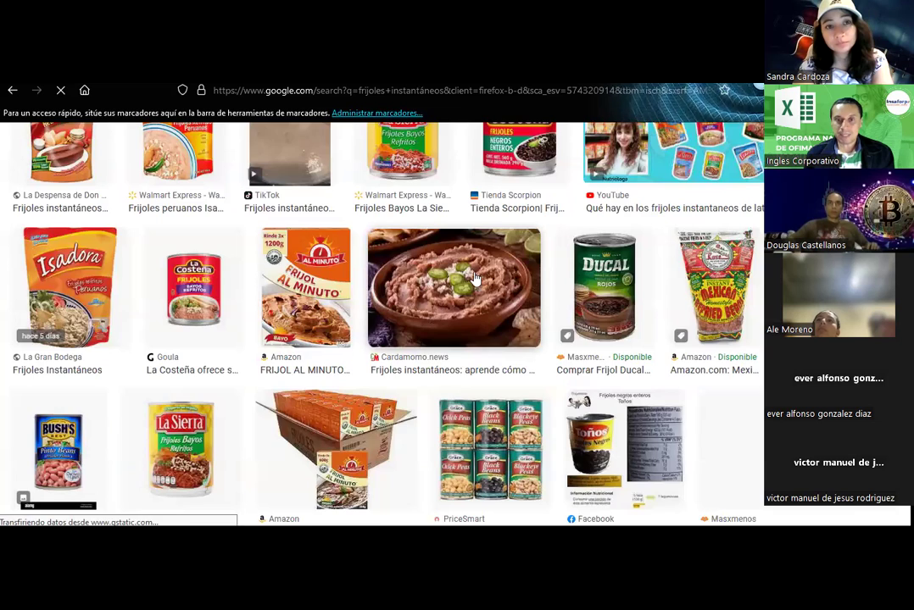
left_click(475, 278)
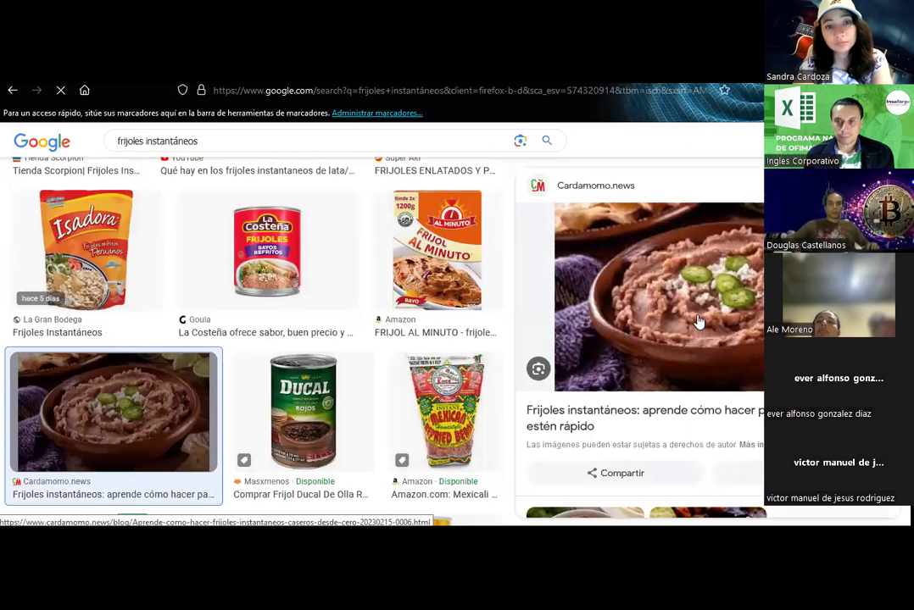
right_click(698, 322)
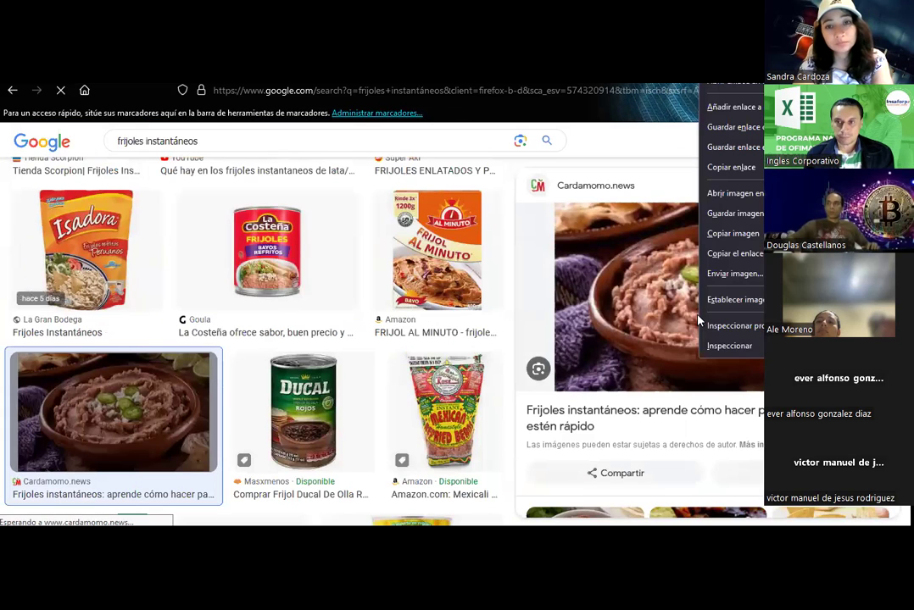
left_click(728, 214)
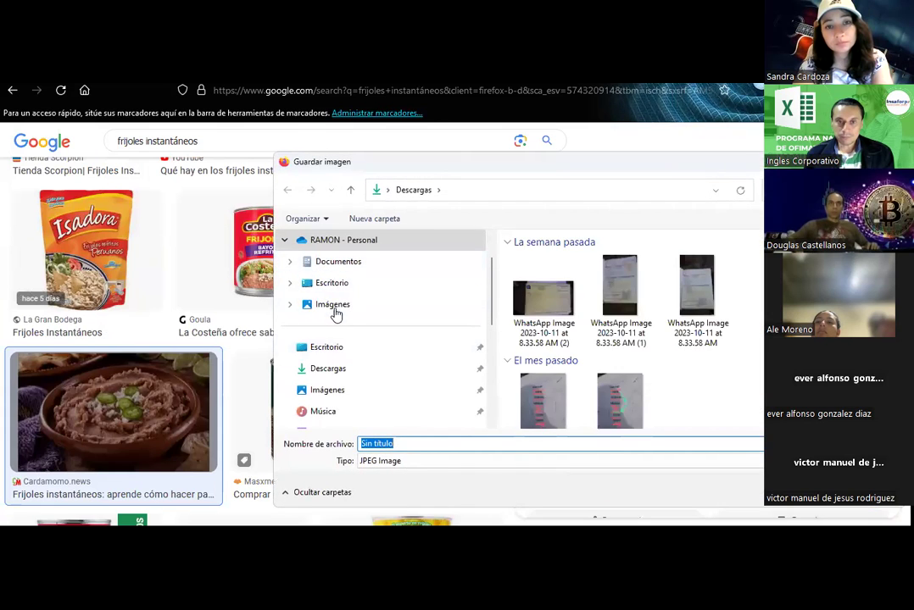
left_click(322, 356)
left_click(420, 442)
type("frijole")
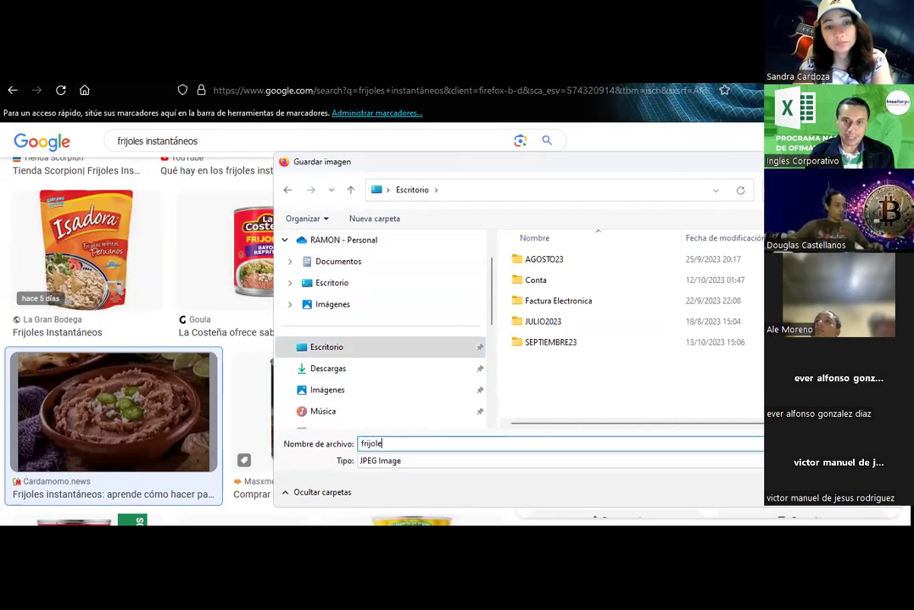
key("Return")
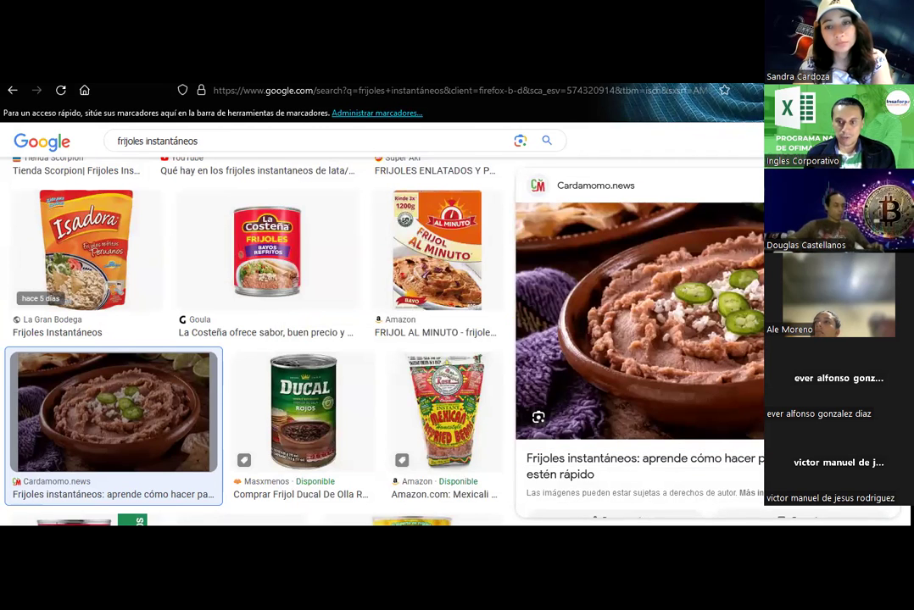
key("alt+Tab")
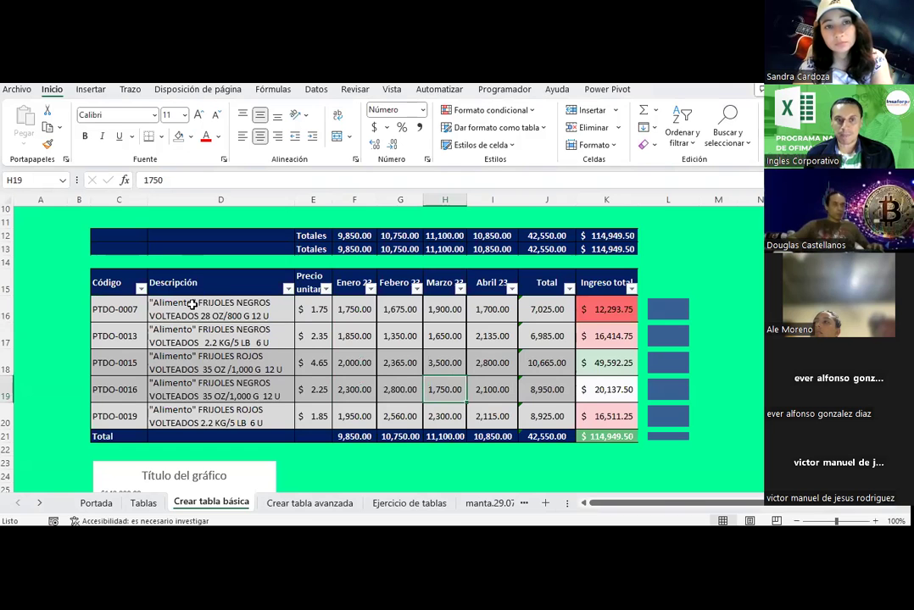
Go back to the sheet holding the bean sales table.
scroll(193, 305, "down", 2)
scroll(192, 307, "down", 5)
scroll(195, 339, "up", 3)
scroll(200, 350, "down", 2)
left_click(143, 502)
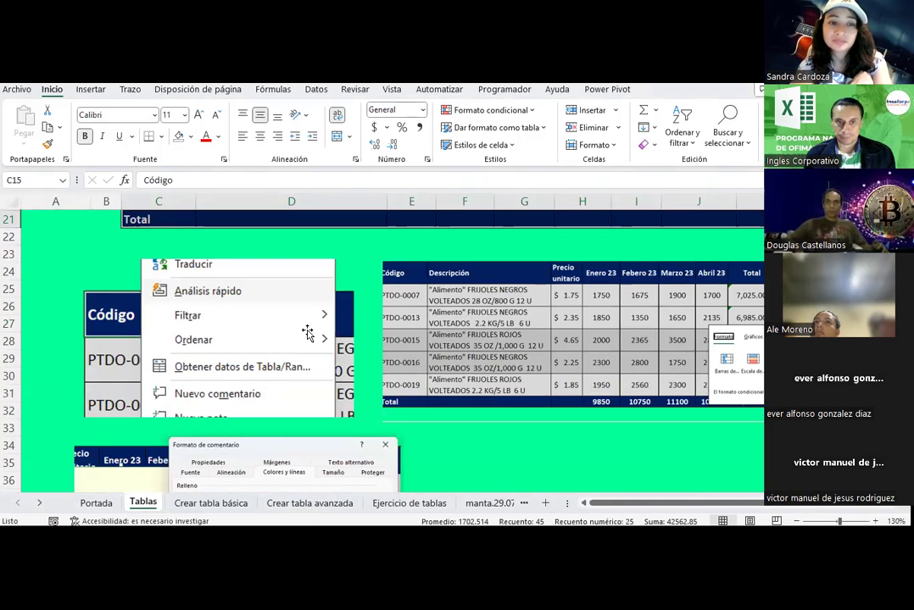
Select D16, start and discard a comment, then bring up D16's context menu again.
scroll(307, 331, "up", 5)
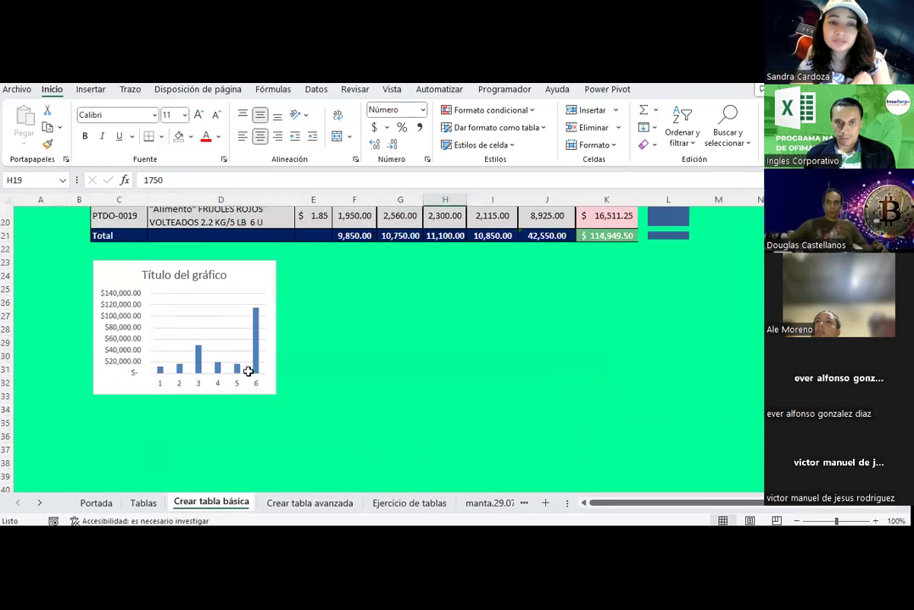
scroll(247, 371, "up", 3)
scroll(238, 339, "up", 1)
left_click(225, 266)
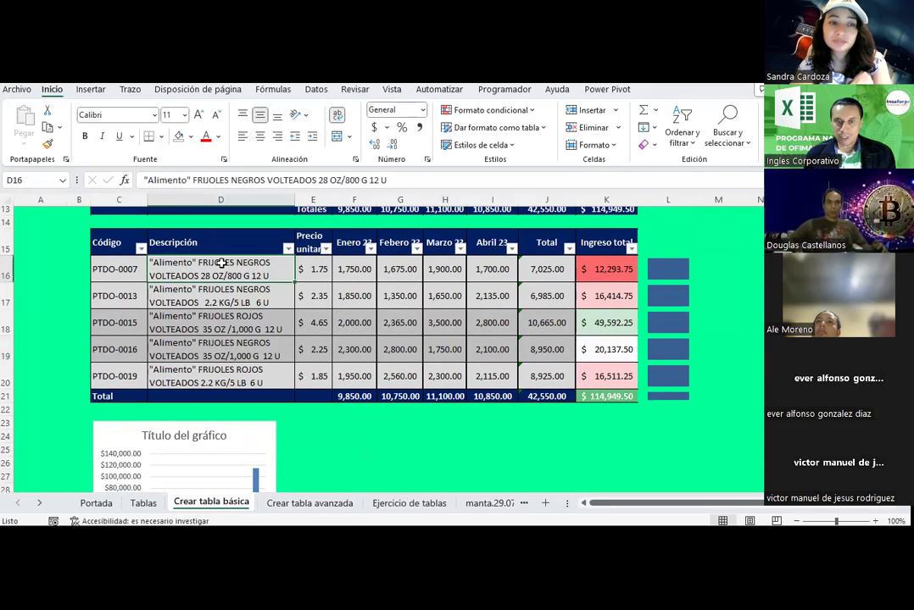
right_click(220, 265)
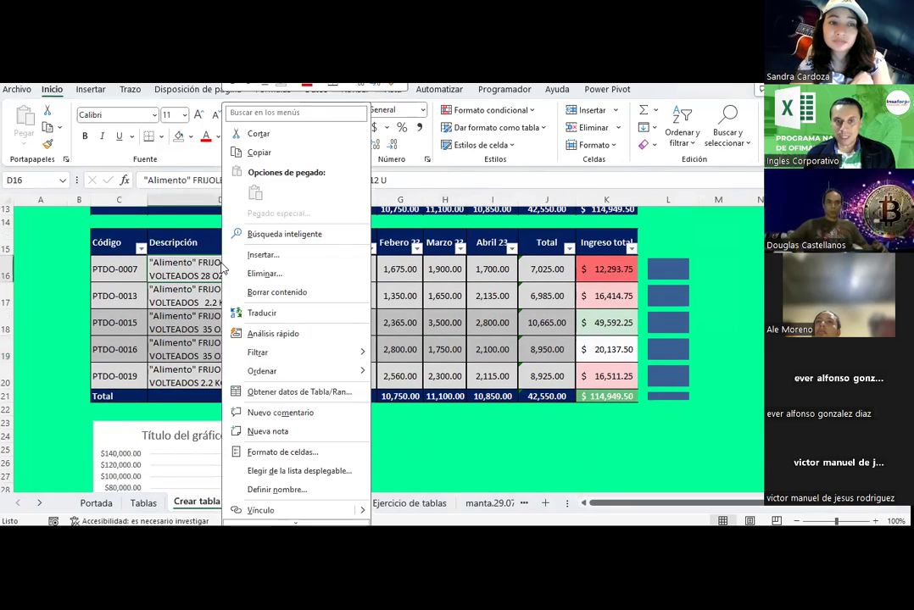
left_click(278, 413)
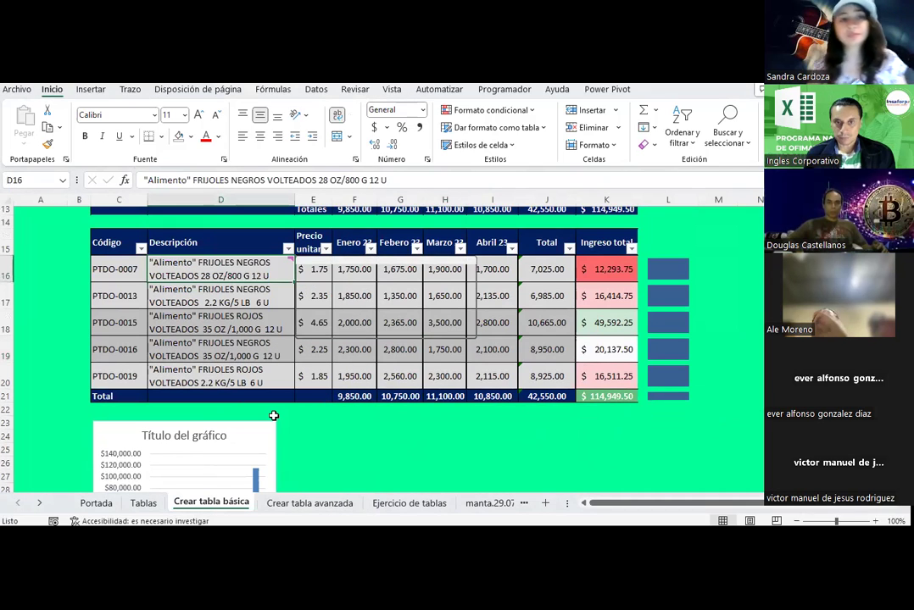
left_click(455, 323)
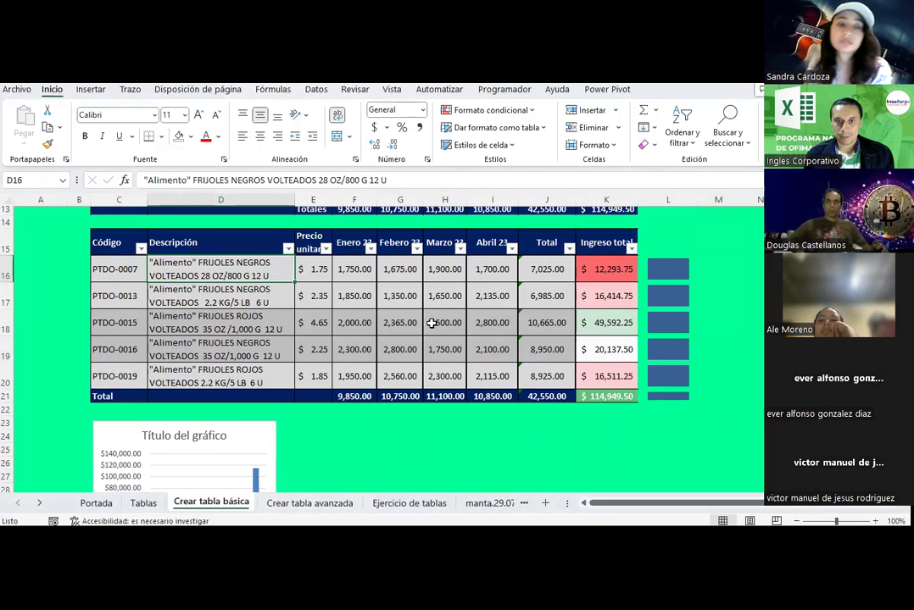
right_click(275, 274)
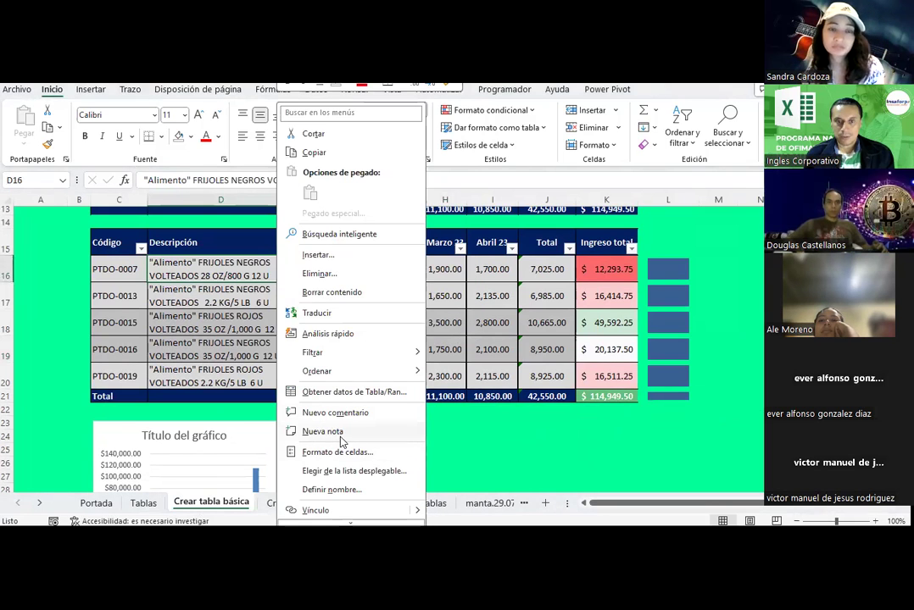
Add a Nueva nota to D16, enlarge it down to the Total row, and delete its author text.
left_click(339, 435)
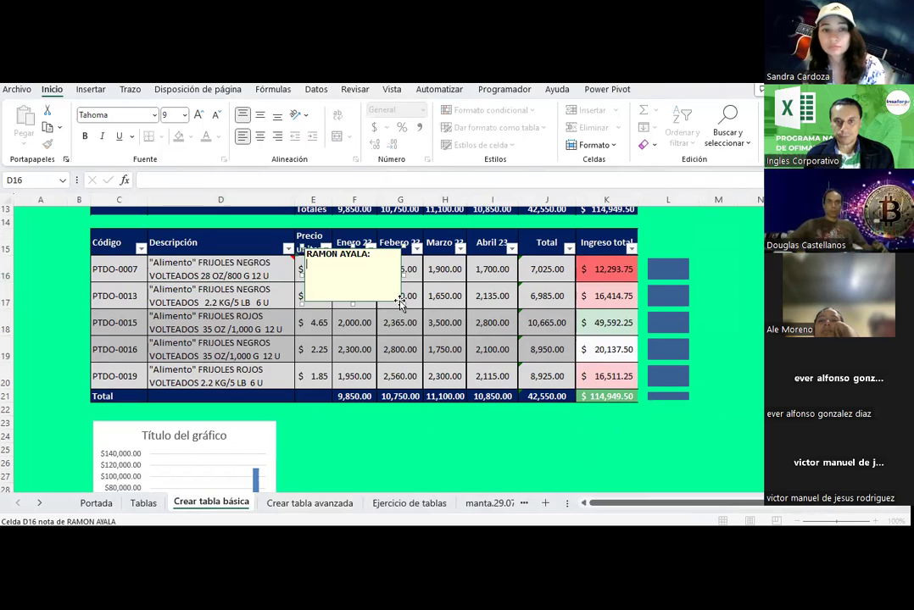
left_click_drag(400, 302, 549, 409)
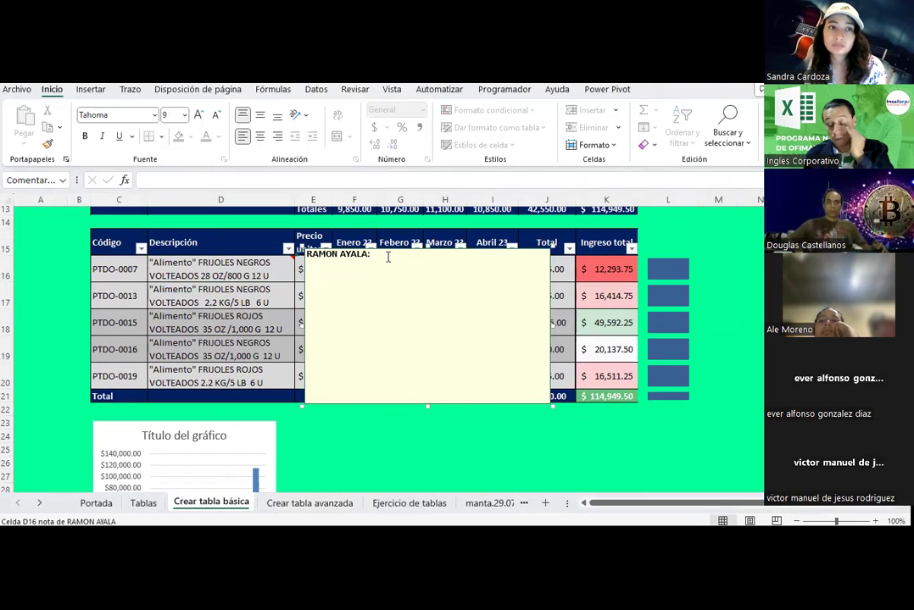
left_click_drag(381, 257, 292, 260)
key("Delete")
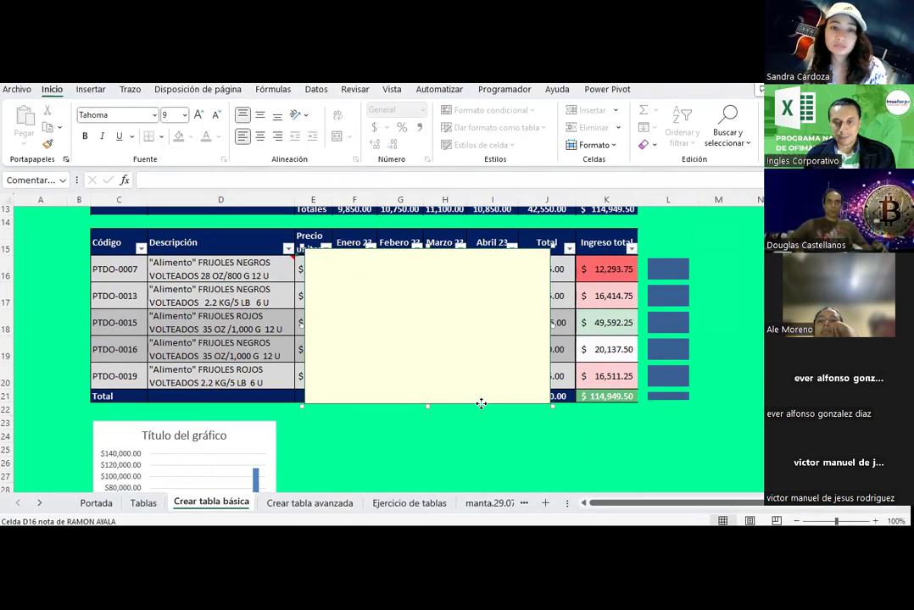
right_click(481, 404)
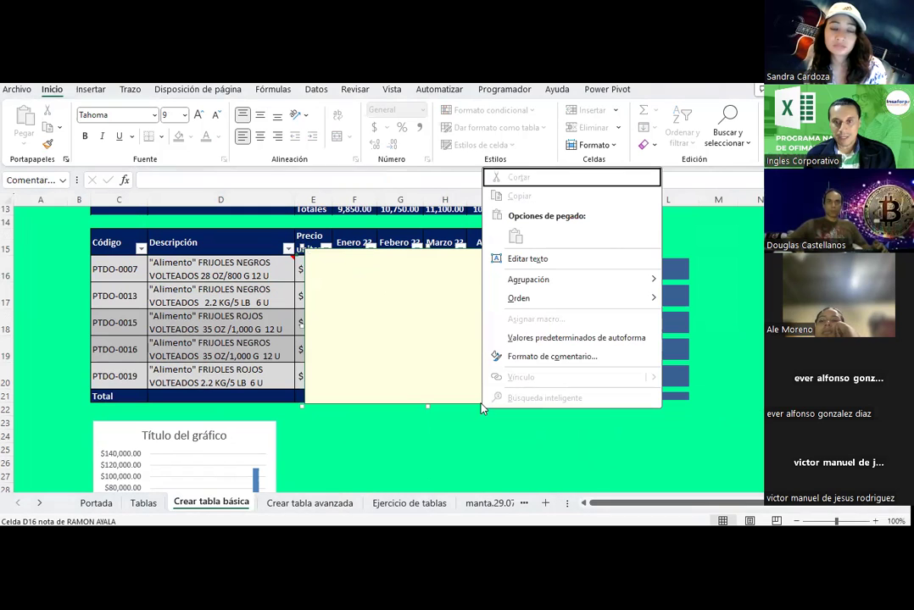
left_click(549, 358)
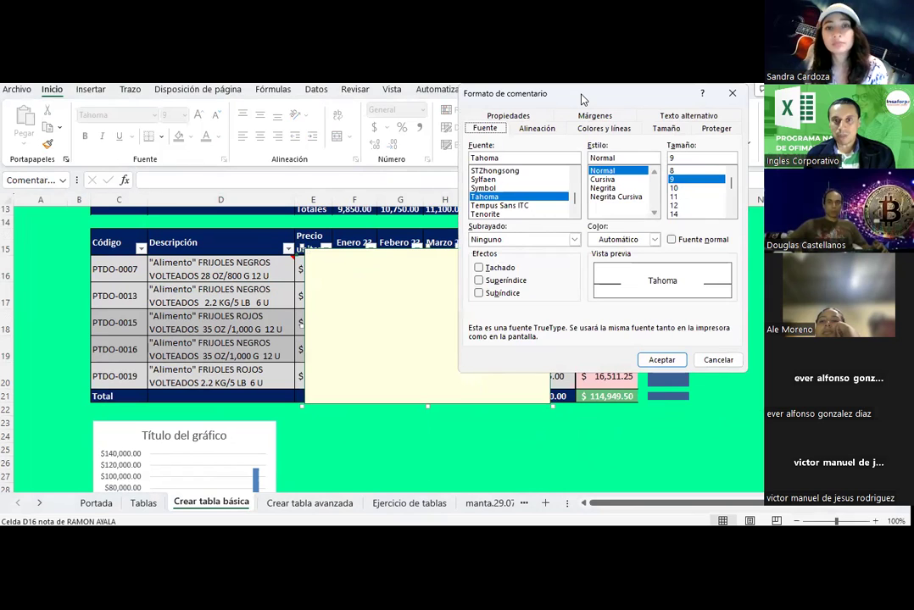
left_click_drag(582, 100, 370, 133)
left_click(390, 163)
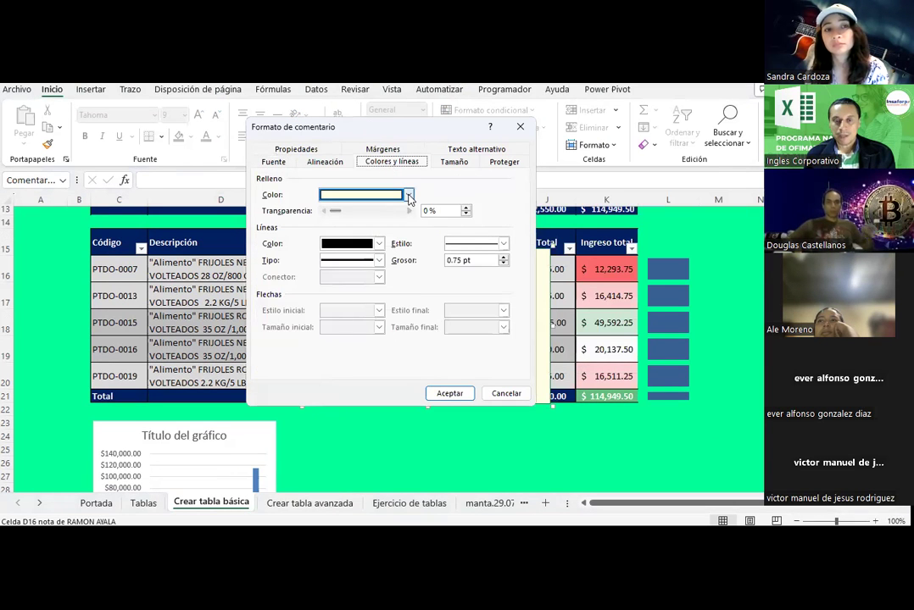
left_click(408, 195)
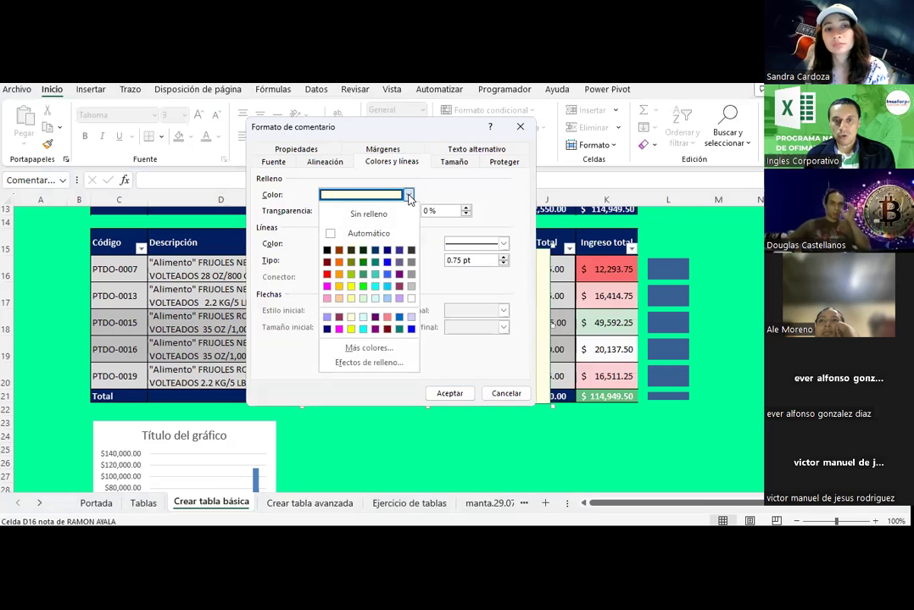
left_click(390, 364)
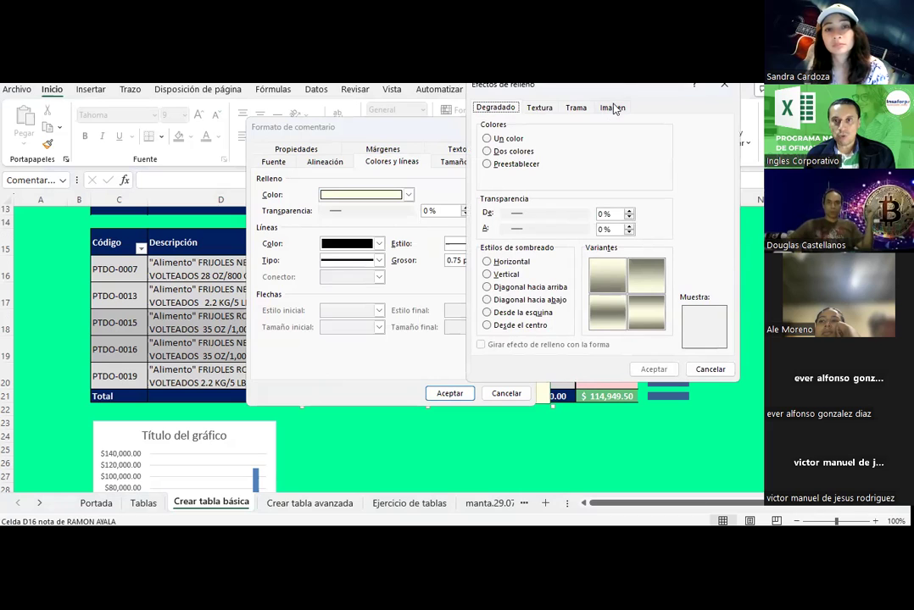
left_click_drag(621, 99, 656, 146)
left_click(646, 157)
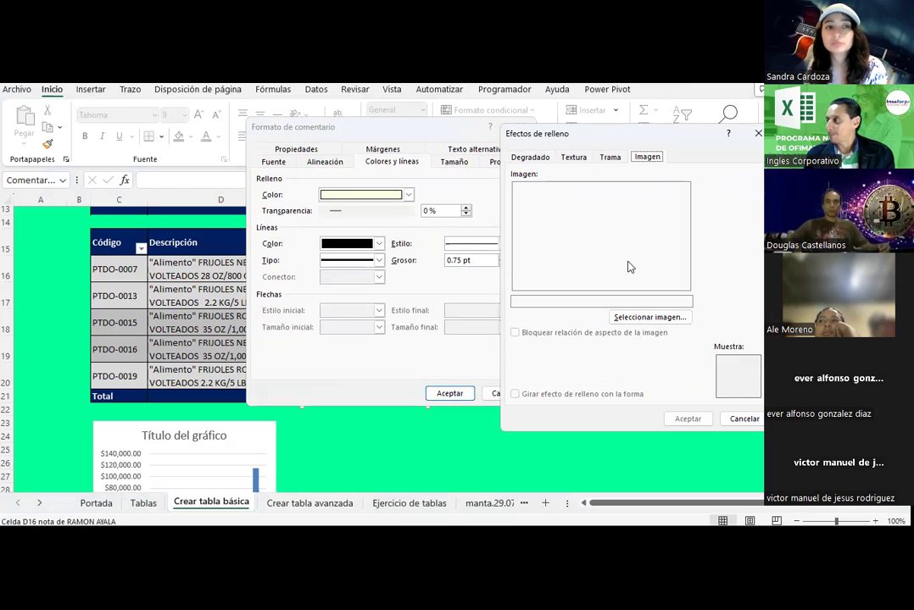
key("Escape")
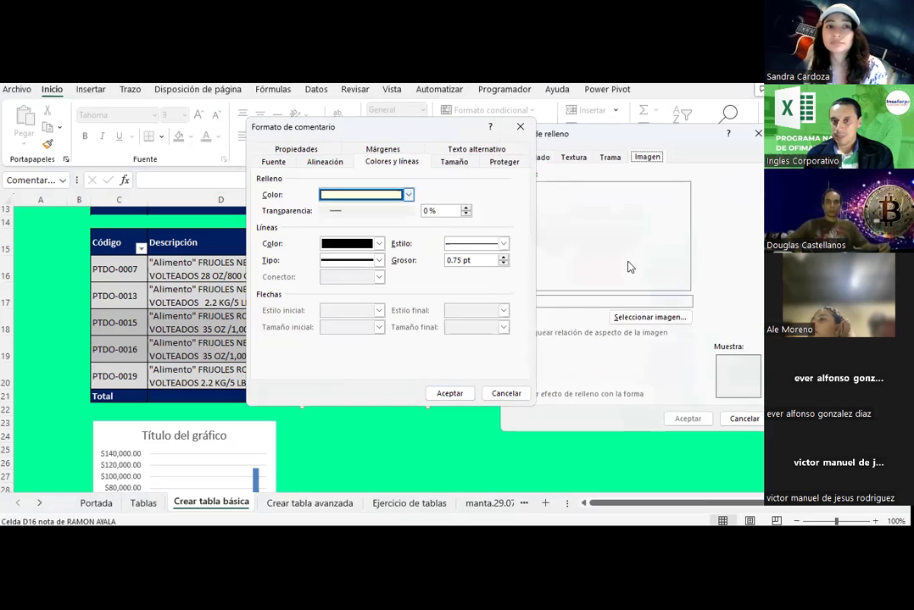
key("Escape")
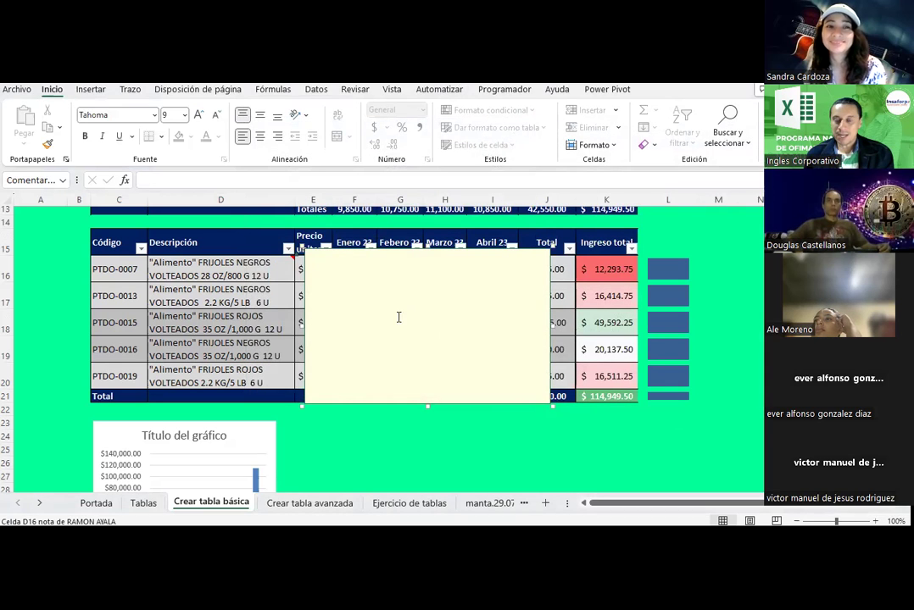
right_click(512, 405)
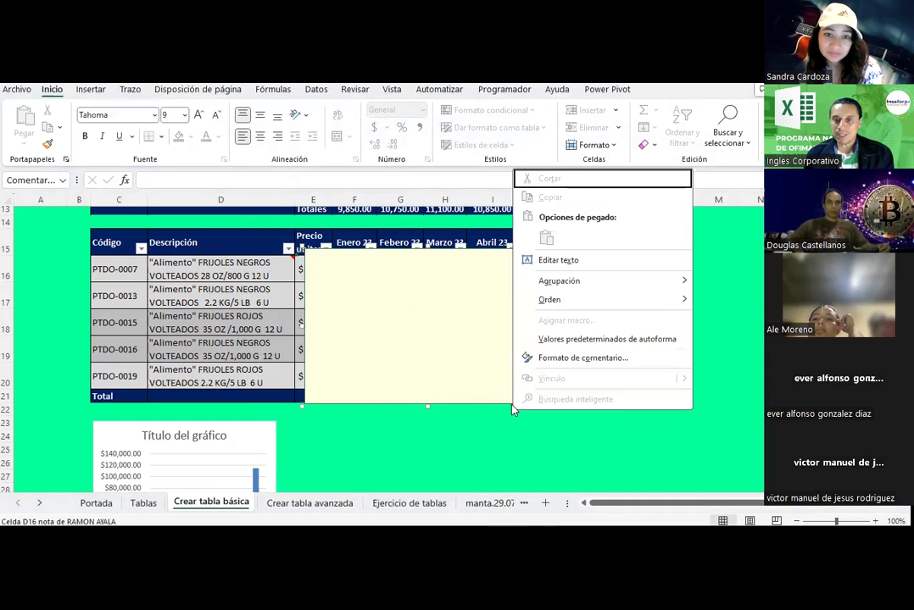
In Formato de comentario, go to Color > Efectos de relleno > Imagen and choose Seleccionar imagen.
left_click(569, 359)
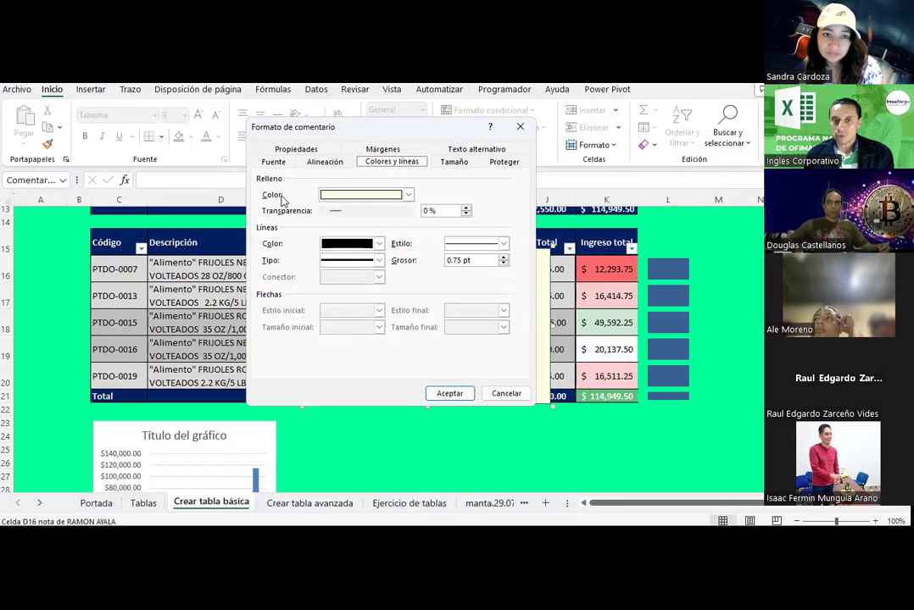
left_click(407, 195)
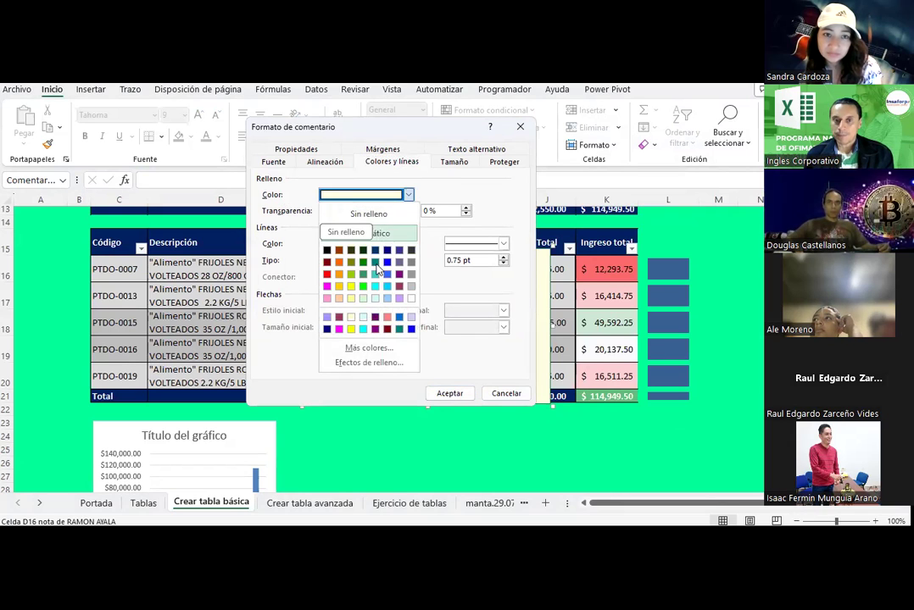
left_click(379, 365)
left_click(399, 142)
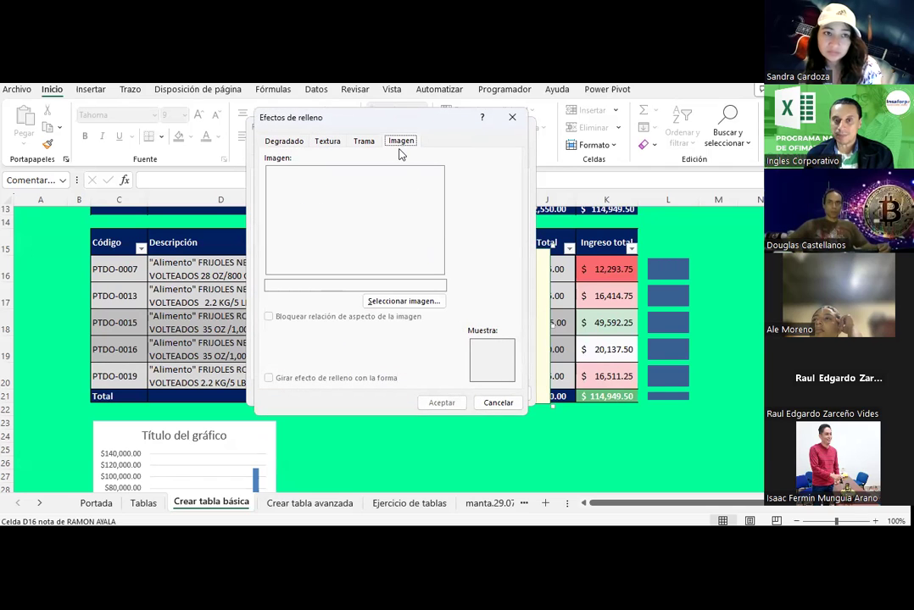
left_click(405, 303)
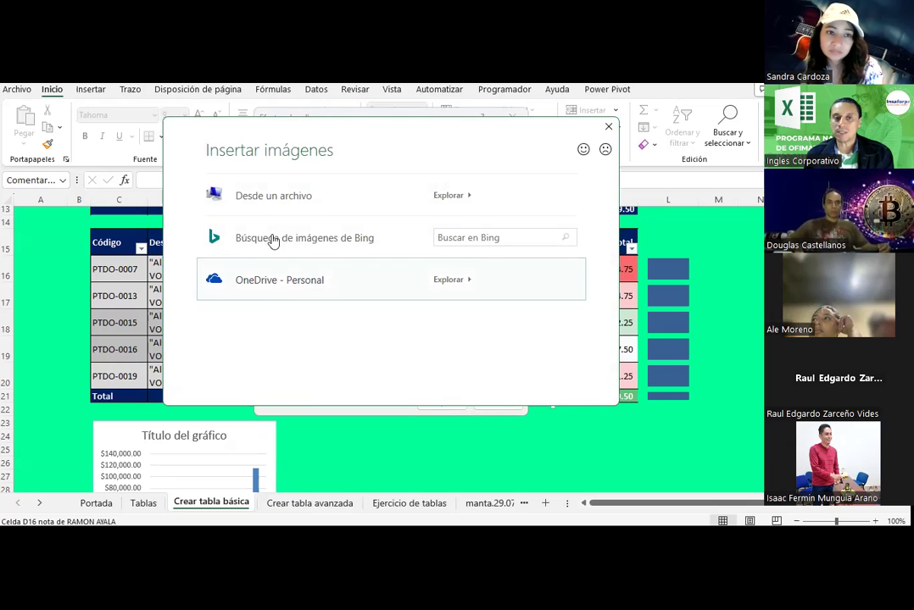
Insert the frijoles JPEG from the Escritorio folder as the note's picture fill.
left_click(268, 212)
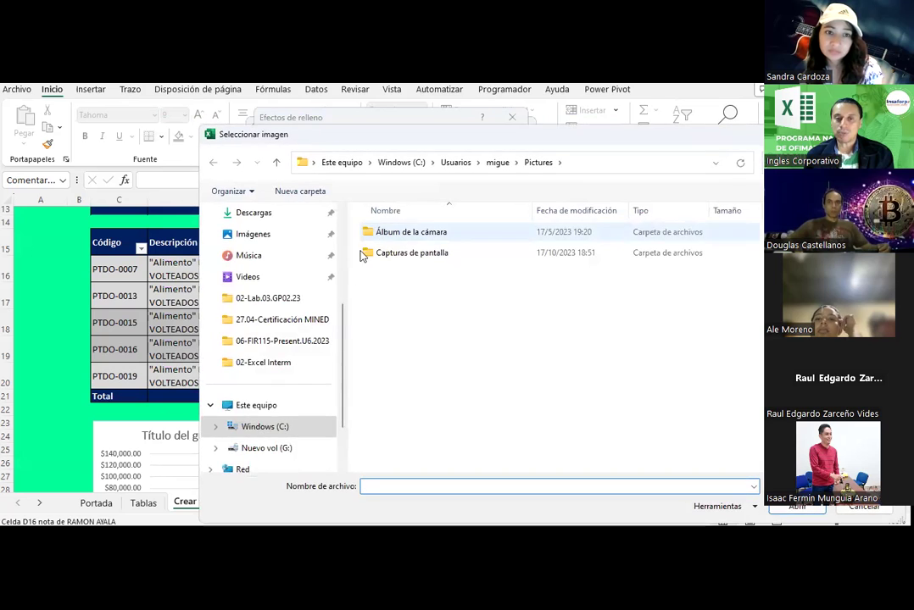
scroll(280, 403, "down", 1)
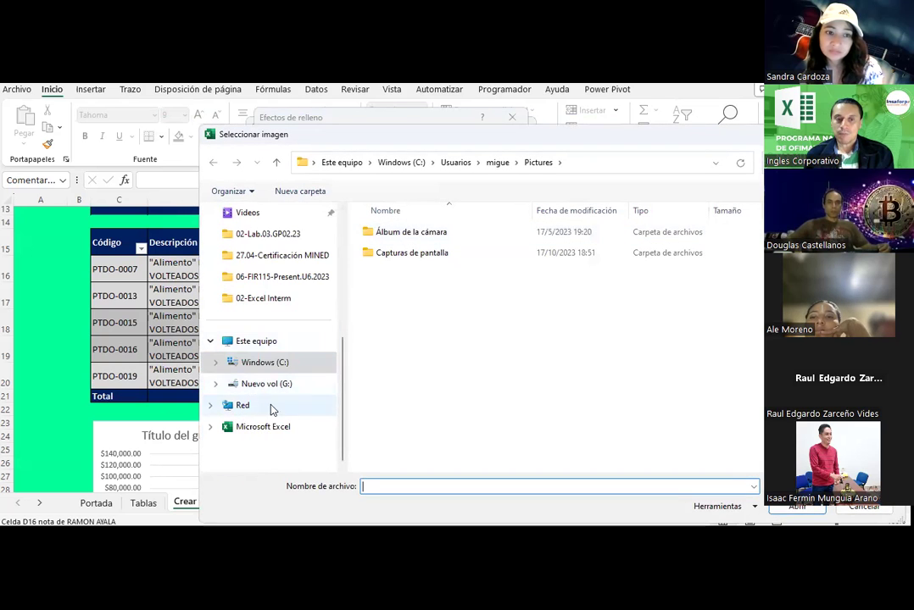
scroll(265, 336, "up", 5)
left_click(254, 372)
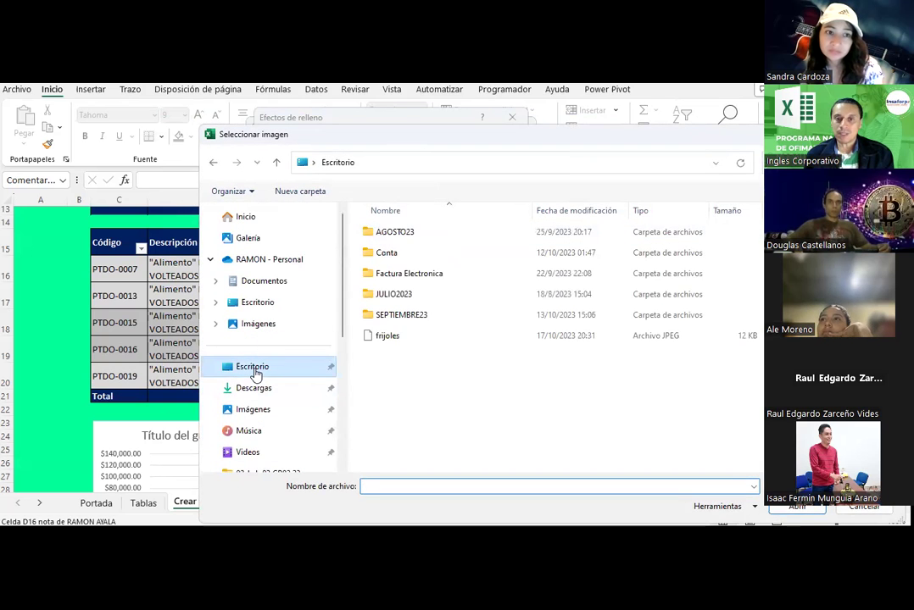
left_click(392, 341)
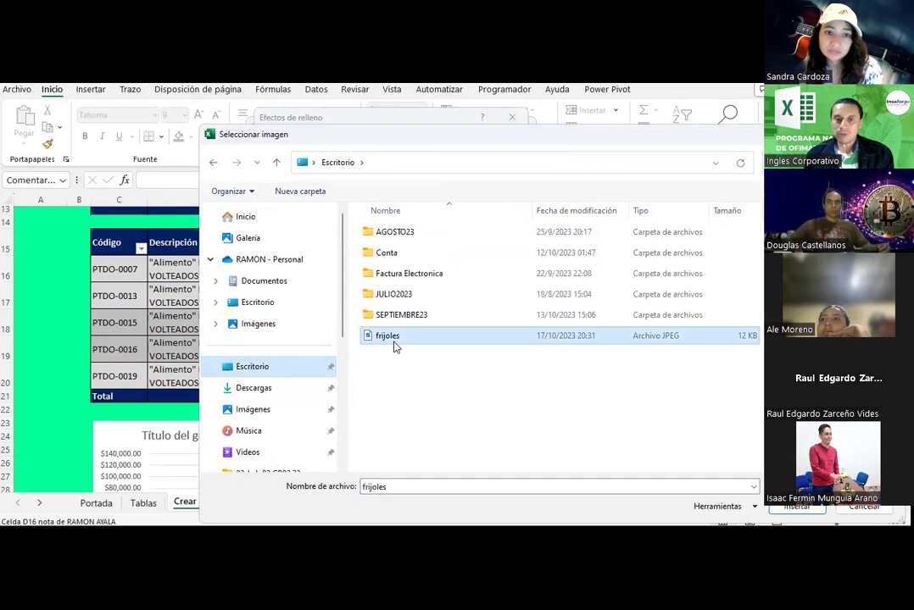
left_click(796, 506)
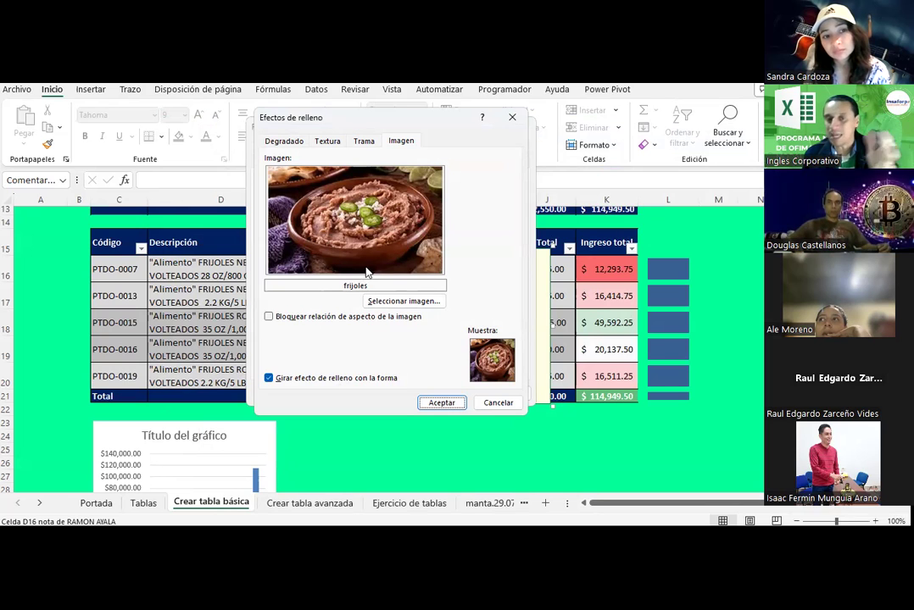
Accept both fill dialogs and select D16 to show the refried-bean photo note.
left_click(442, 403)
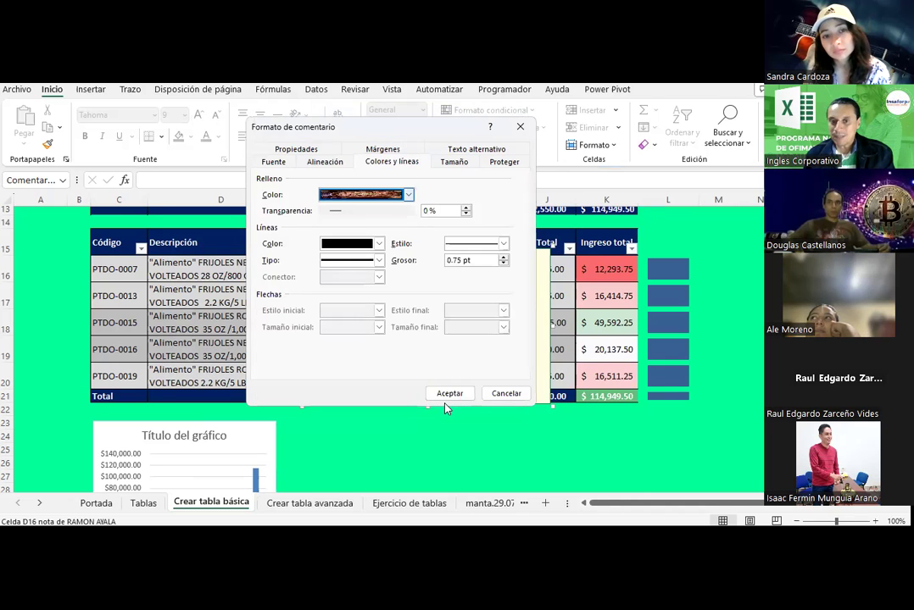
left_click(449, 394)
left_click(517, 447)
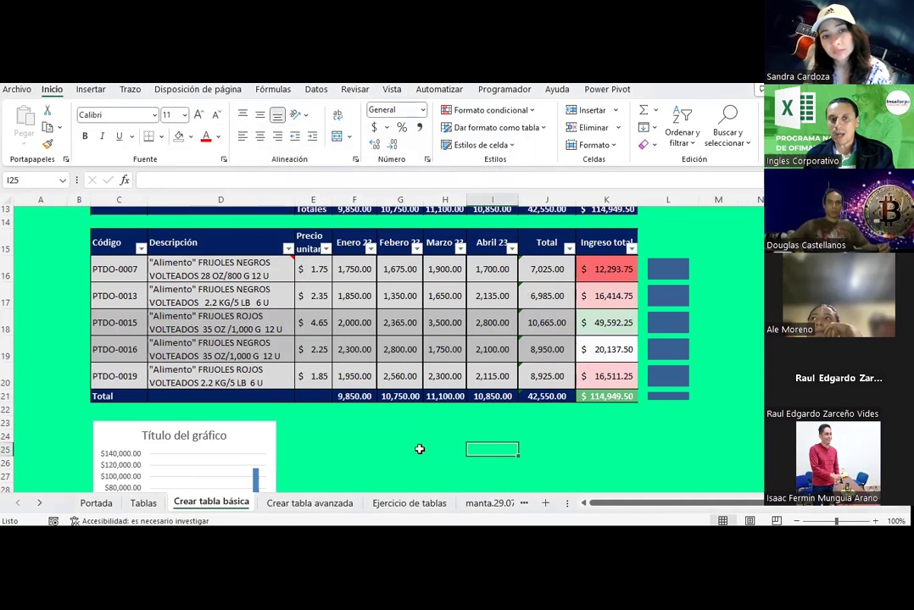
left_click(271, 270)
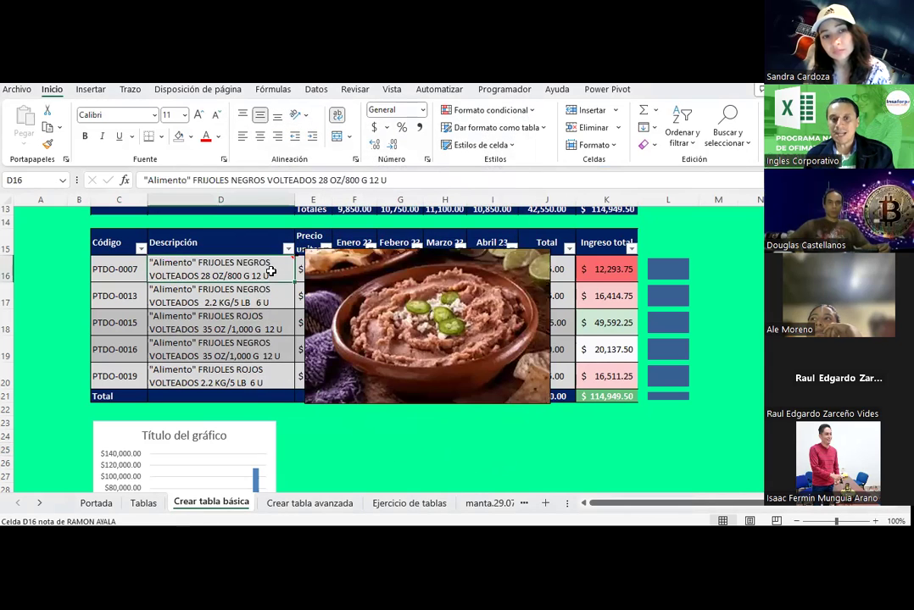
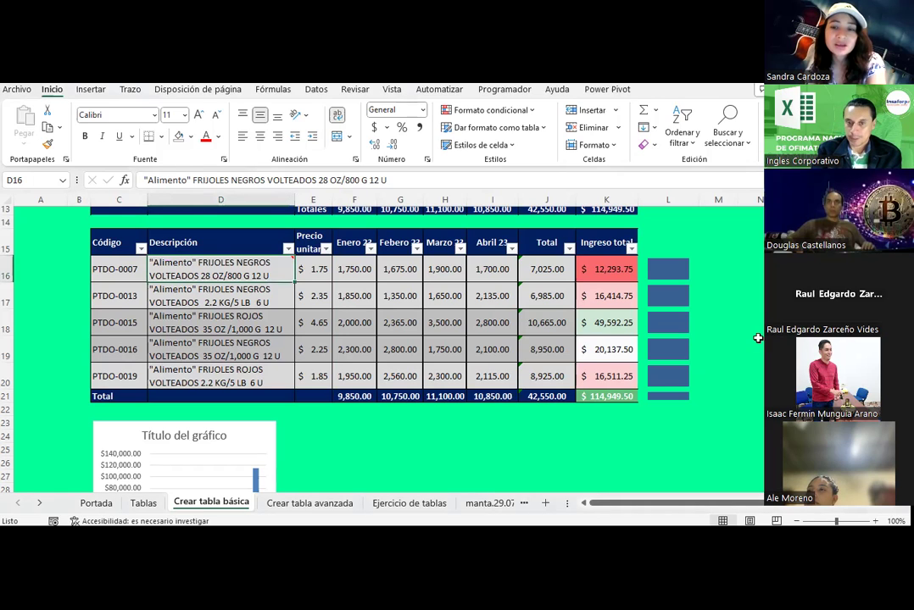
Browse the Crear tabla avanzada, Ejercicio de tablas and manta.29.07.23 sheets, then return to Crear tabla básica.
left_click(287, 506)
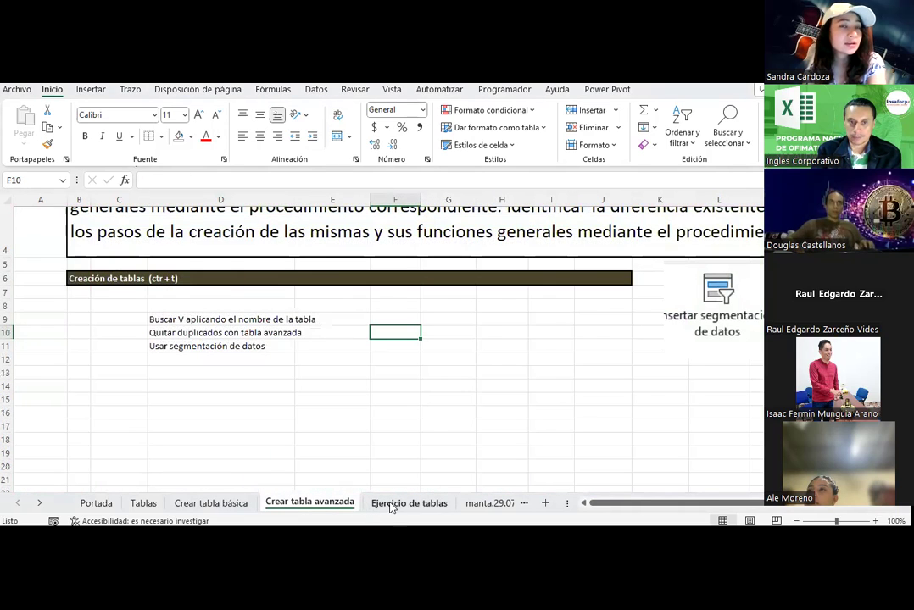
left_click(383, 505)
left_click(313, 506)
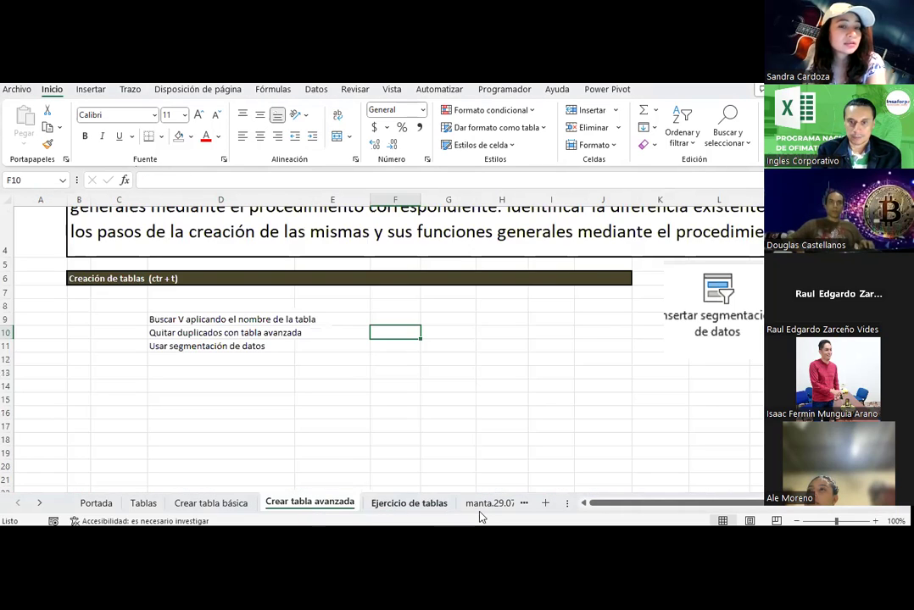
left_click(483, 506)
left_click(287, 506)
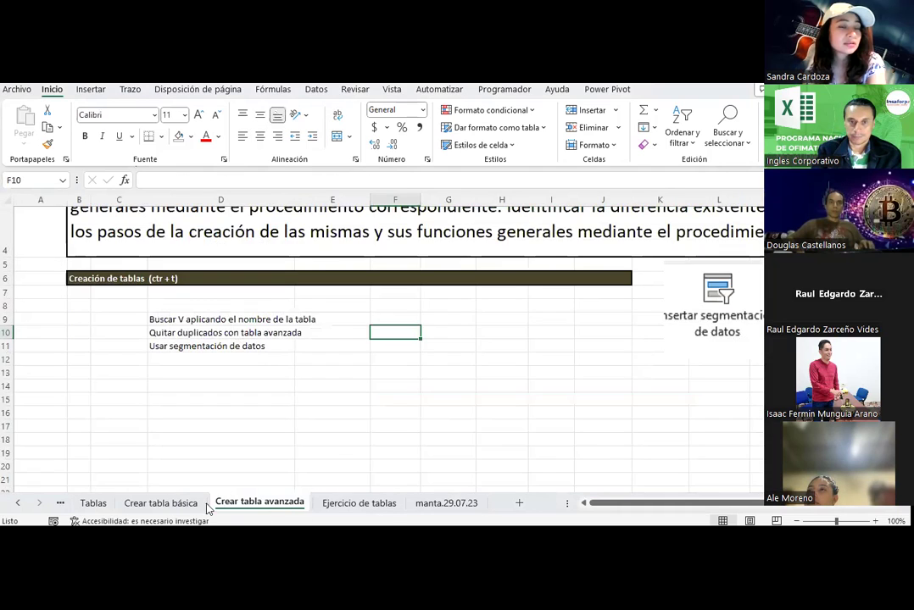
left_click(165, 504)
left_click(435, 444)
scroll(434, 444, "down", 5)
scroll(435, 444, "up", 3)
scroll(435, 444, "up", 3)
scroll(435, 444, "up", 2)
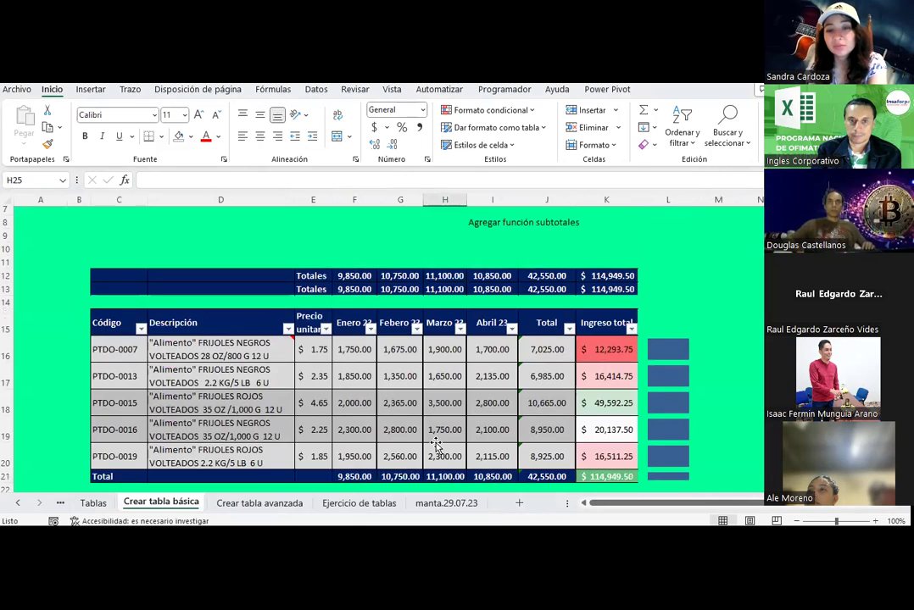
scroll(435, 444, "up", 2)
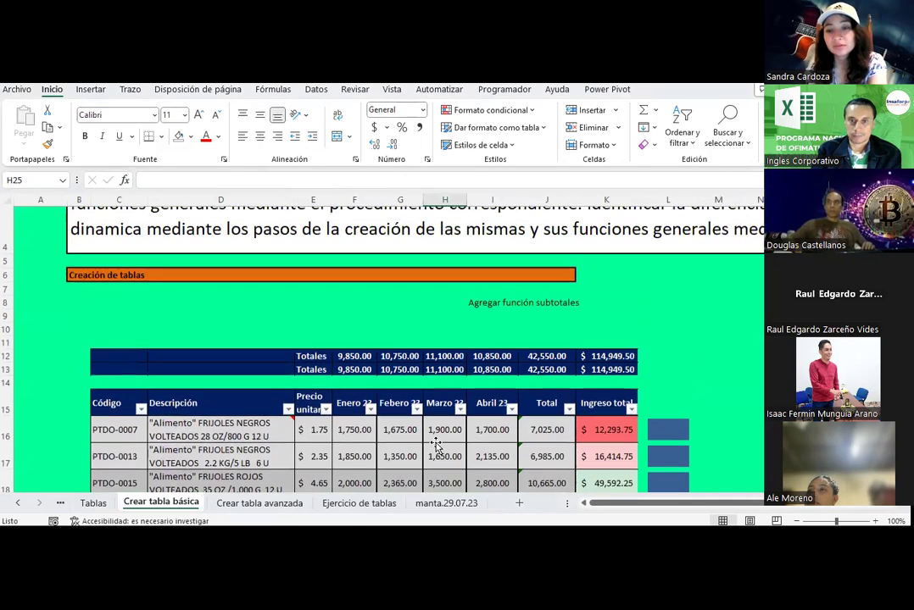
Inspect the subtotal and sum formulas along the Totales rows, such as F12, F13 and H13.
left_click(360, 358)
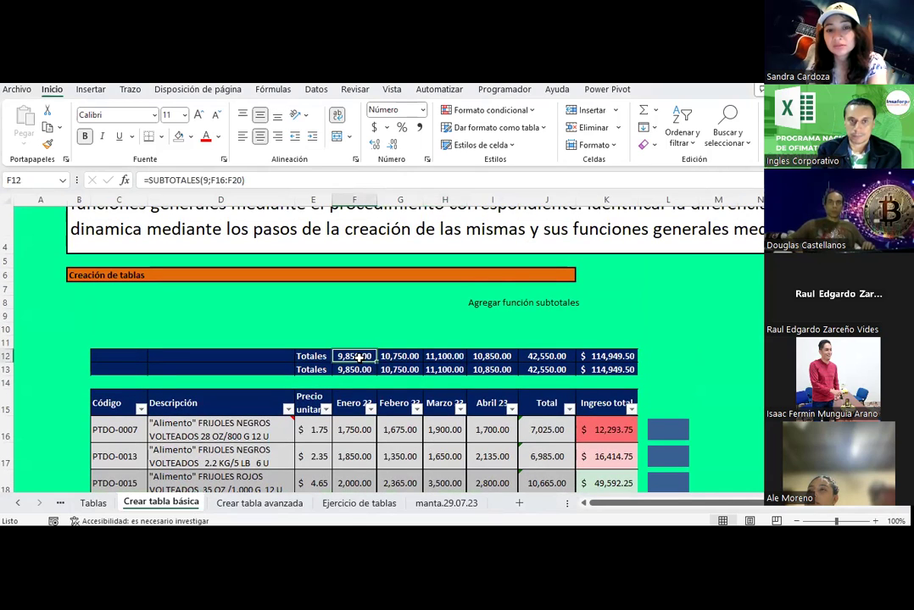
left_click(403, 357)
left_click(361, 369)
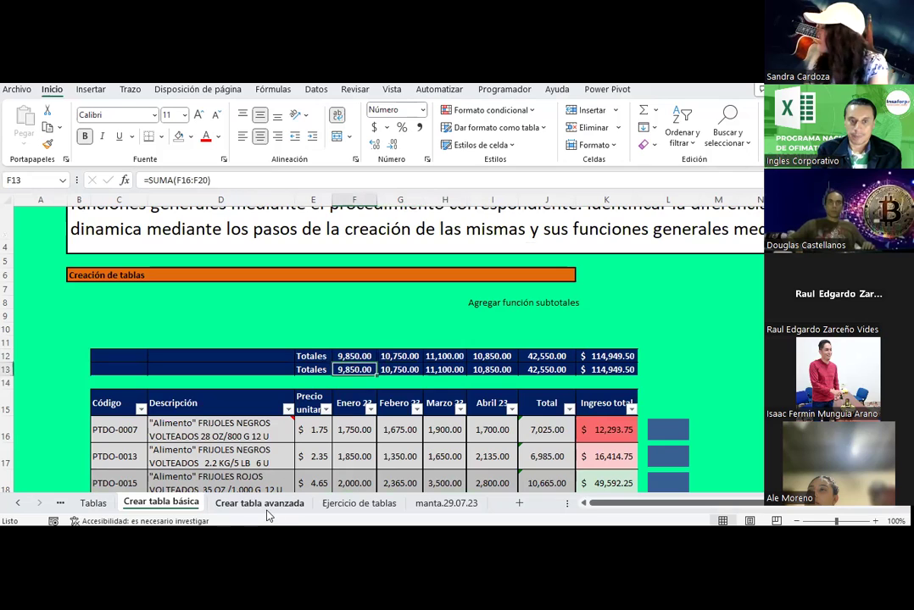
left_click(264, 506)
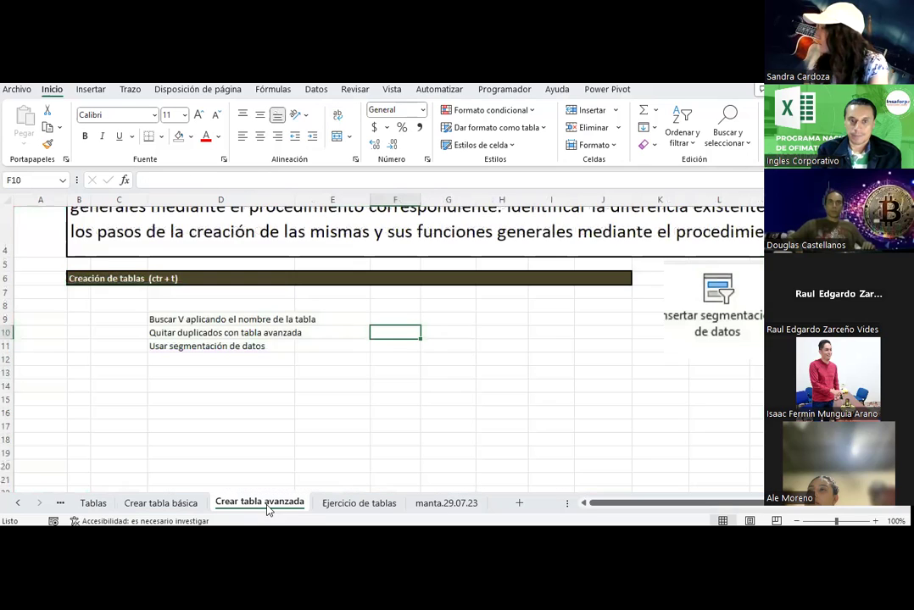
left_click(197, 506)
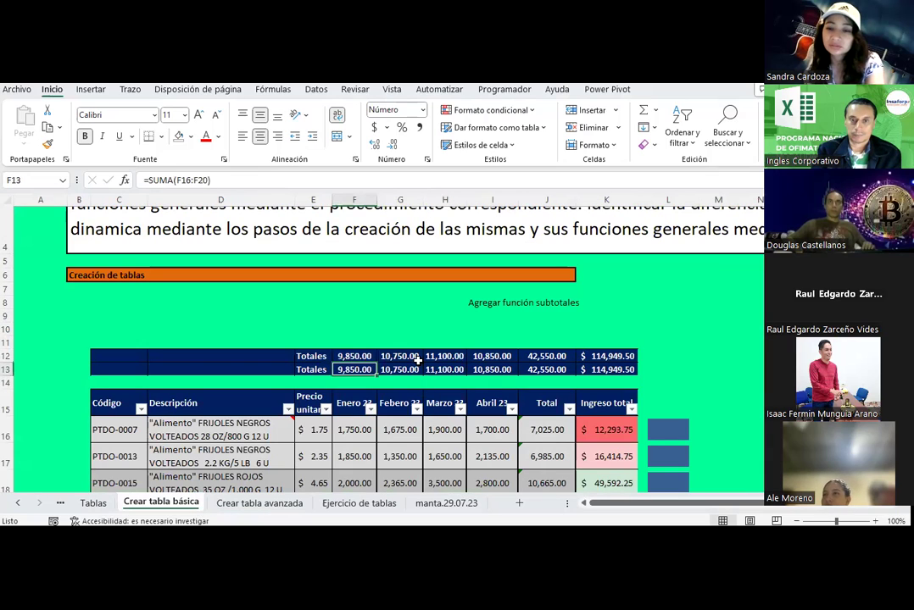
key("Right")
key("Right")
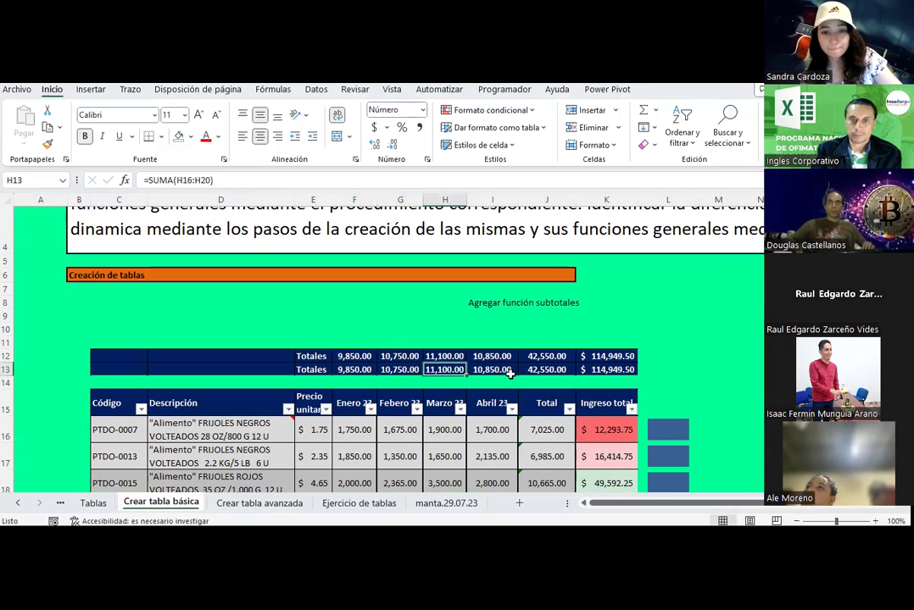
key("Right")
key("Left")
key("Down")
key("Down")
key("Down")
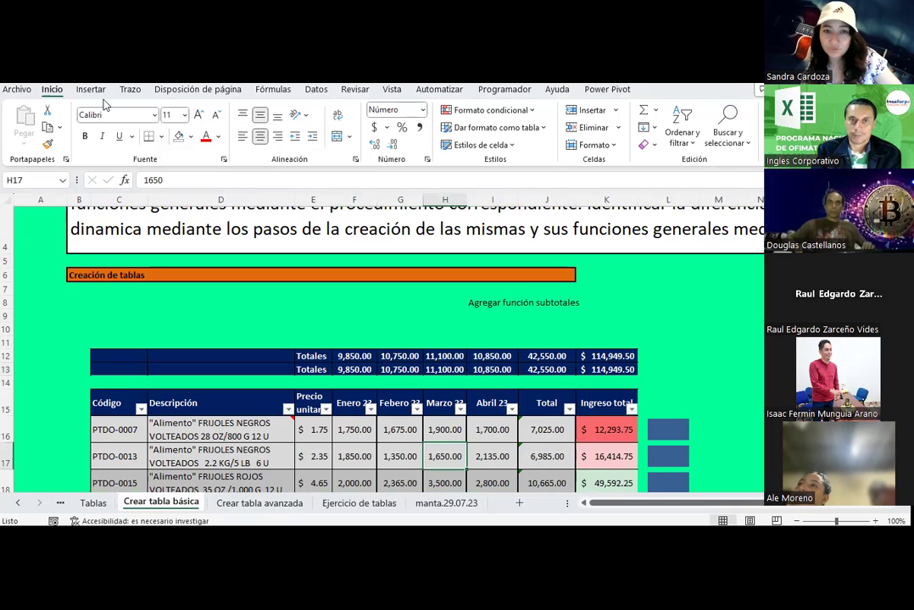
Start a Segmentación de datos slicer from Insertar and check the Modelo de datos tab.
left_click(90, 90)
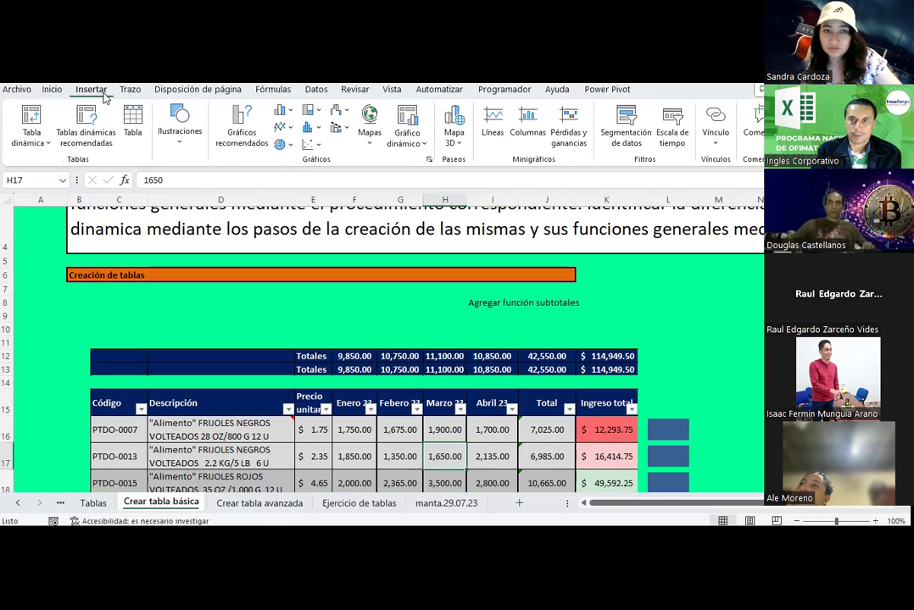
left_click(650, 144)
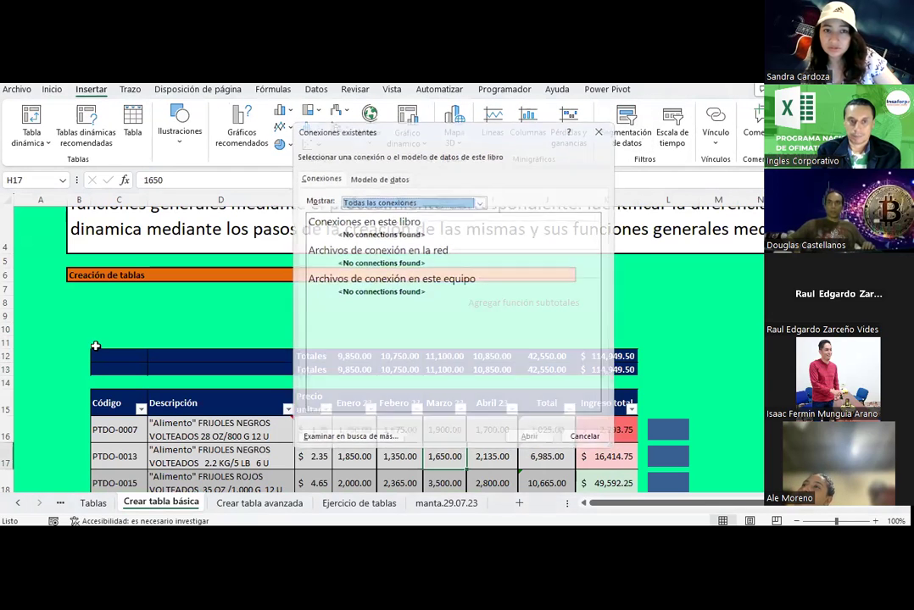
scroll(106, 412, "down", 2)
mouse_move(126, 347)
left_mouse_down()
mouse_move(131, 405)
mouse_move(604, 462)
left_mouse_up()
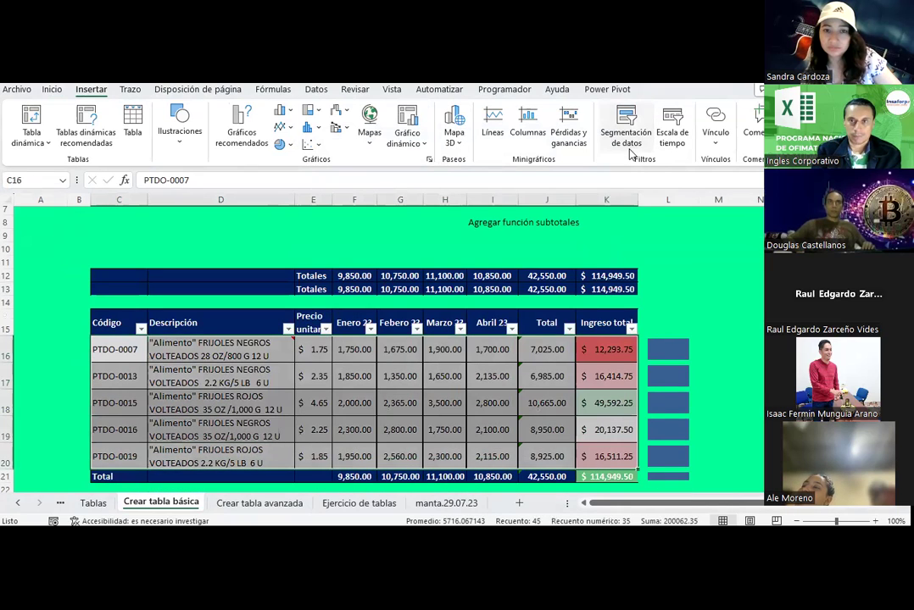
left_click(629, 144)
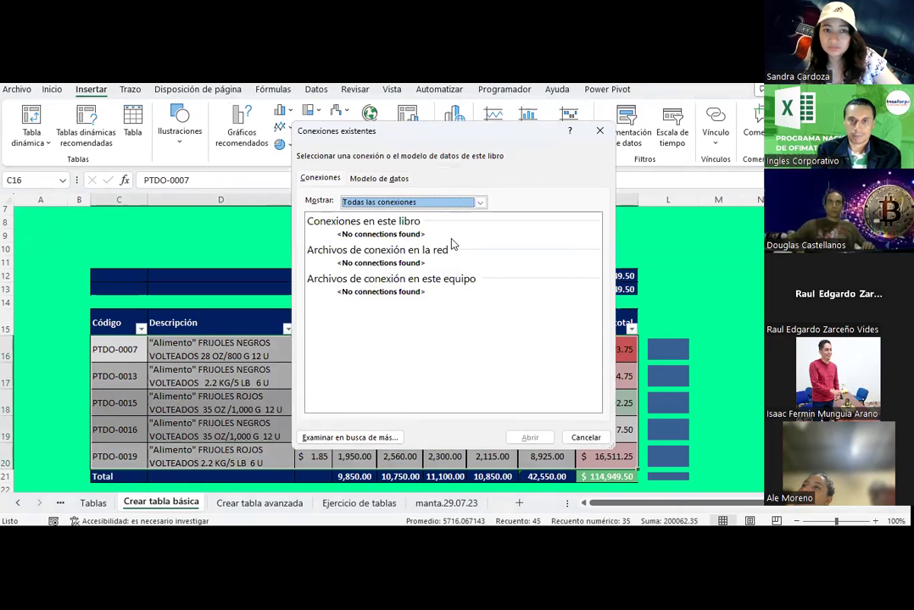
left_click(378, 179)
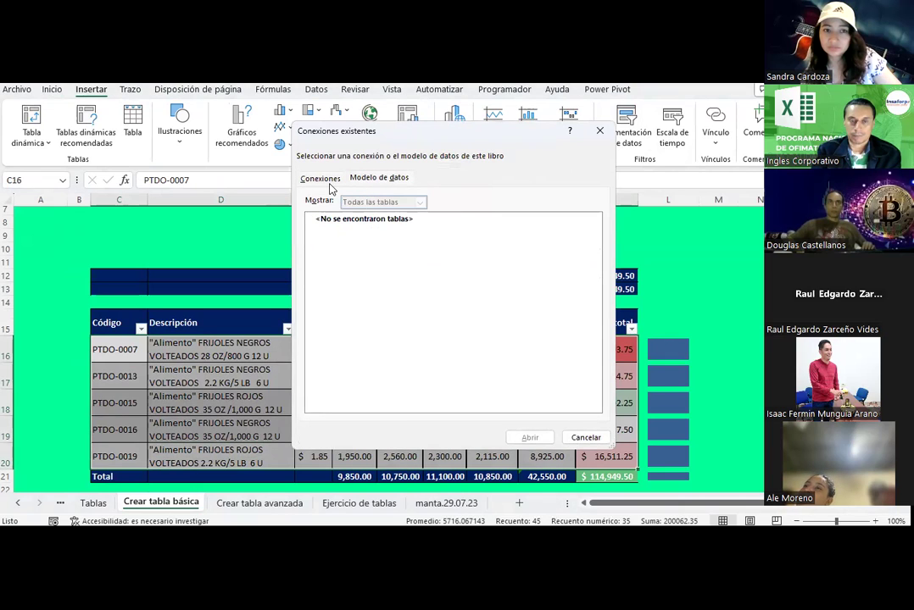
left_click(321, 178)
Switch Mostrar between workbook and network connections, finding none, and close the connections list.
left_click(480, 201)
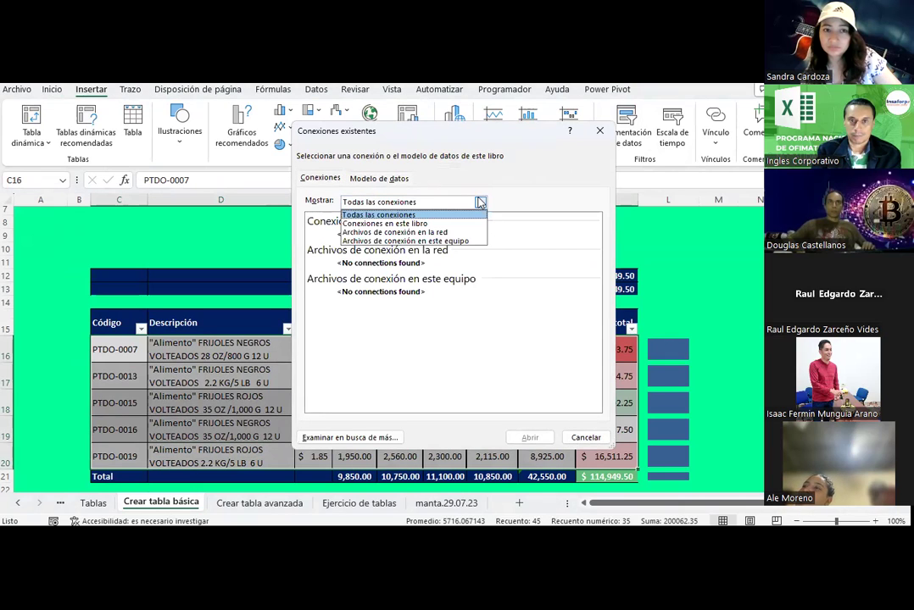
left_click(386, 224)
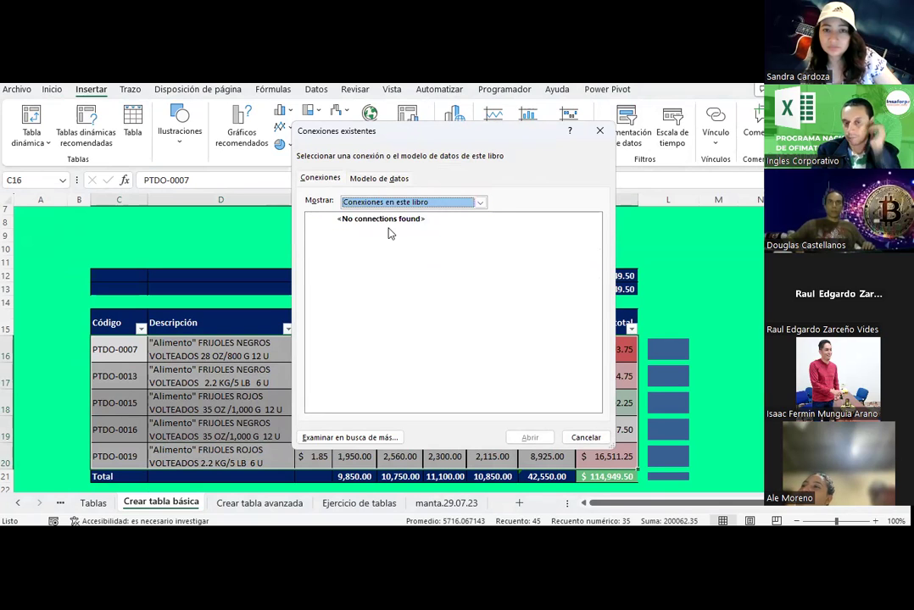
left_click(479, 204)
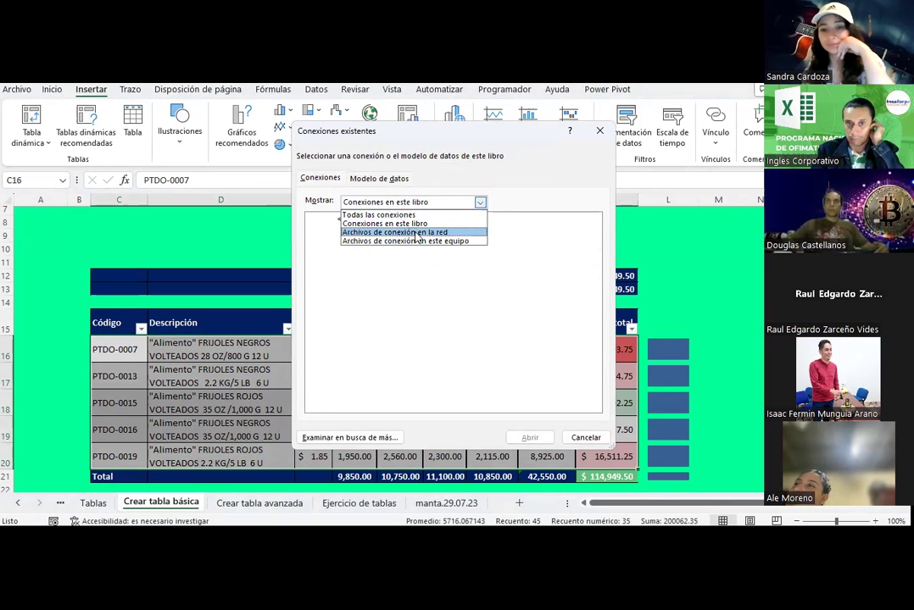
left_click(411, 233)
left_click(468, 203)
left_click(434, 232)
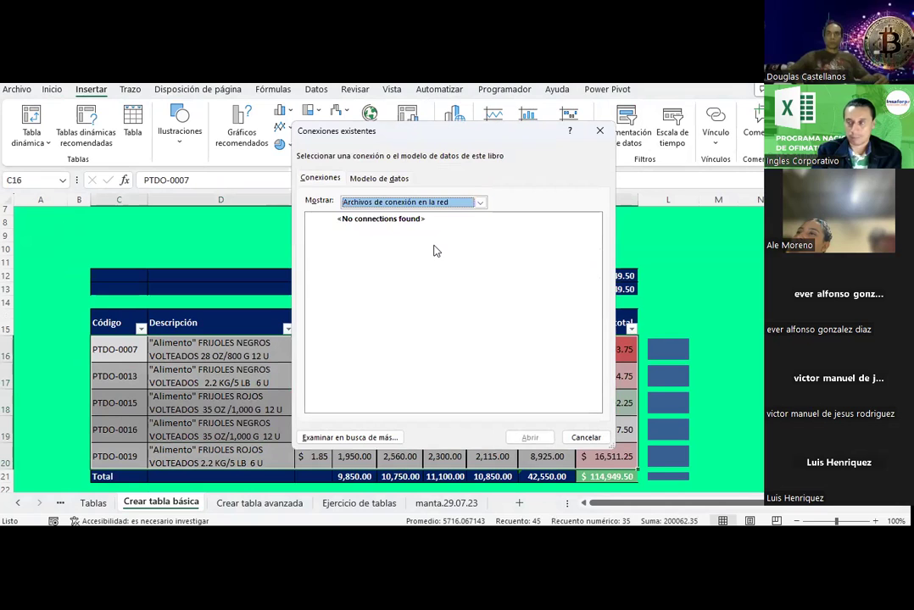
key("Escape")
left_click(546, 404)
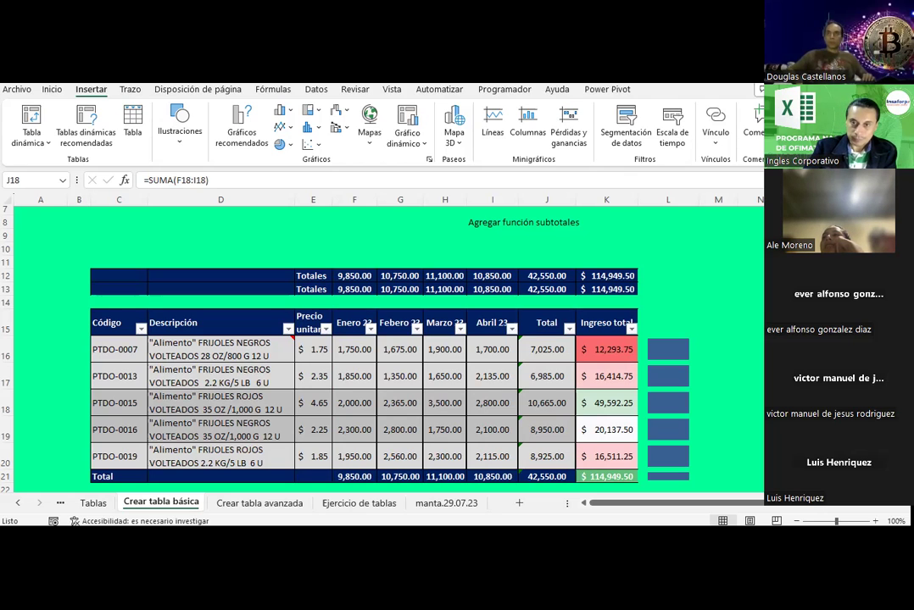
Select cells beside the totals and scroll to review the Totales rows.
left_click(729, 281)
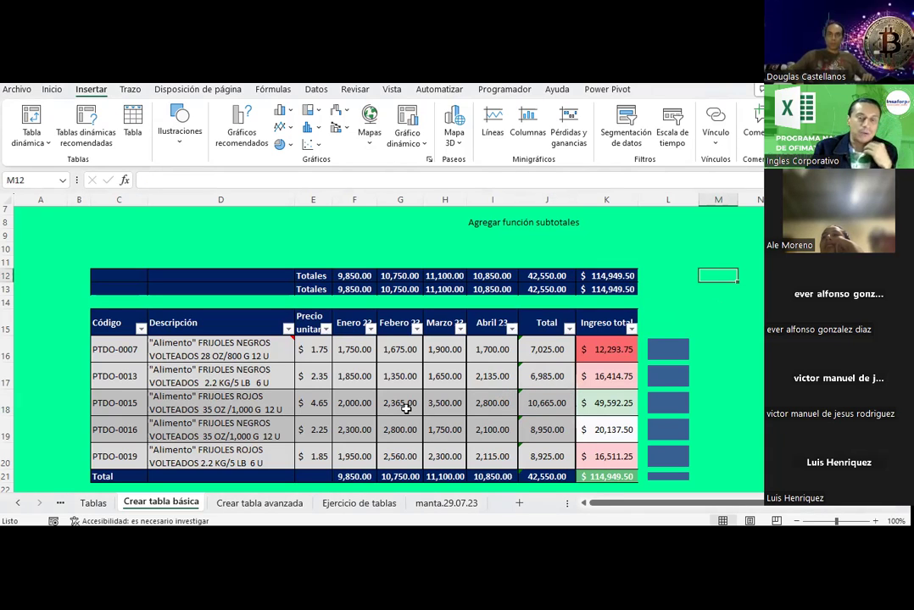
left_click(406, 408)
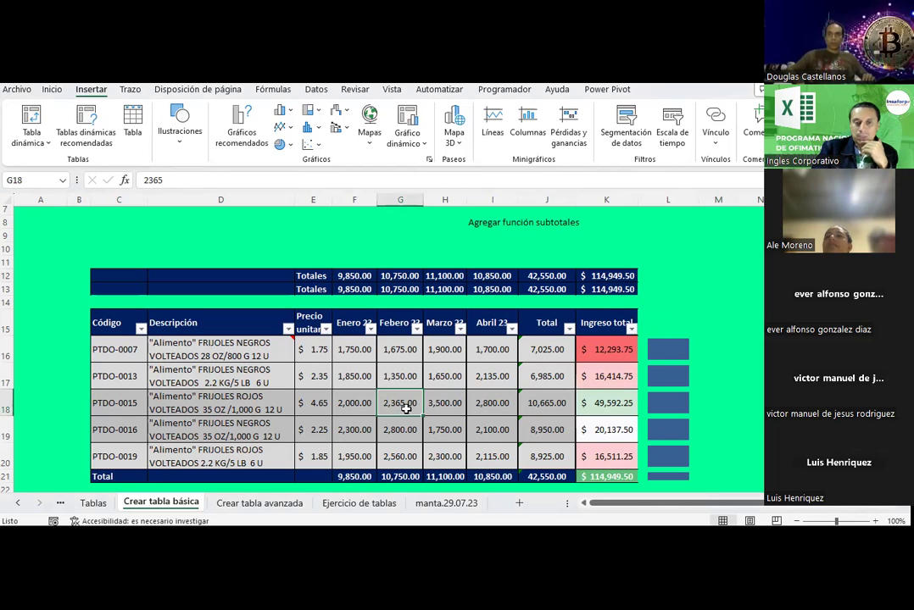
scroll(406, 408, "down", 1)
scroll(406, 408, "down", 2)
scroll(406, 408, "down", 2)
scroll(406, 408, "up", 2)
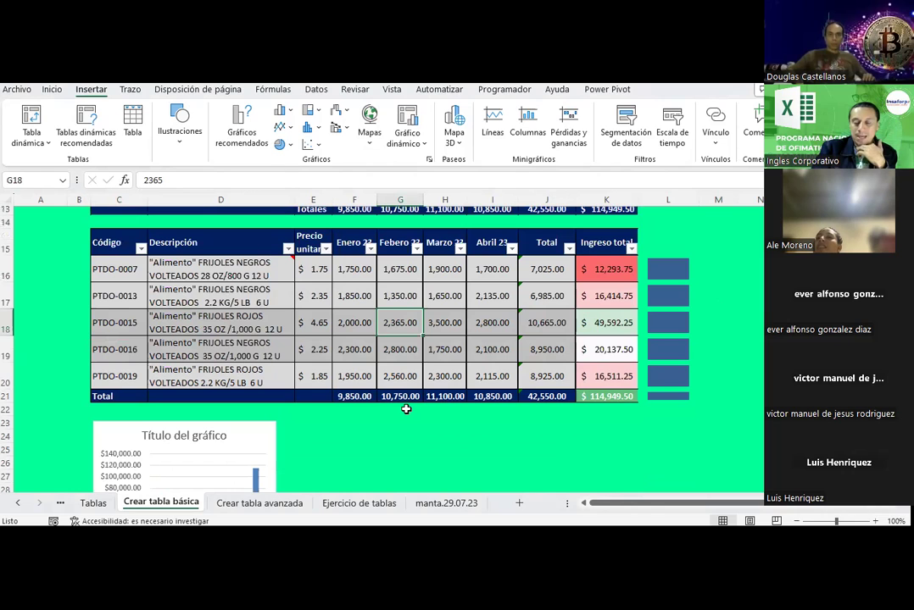
scroll(405, 408, "up", 1)
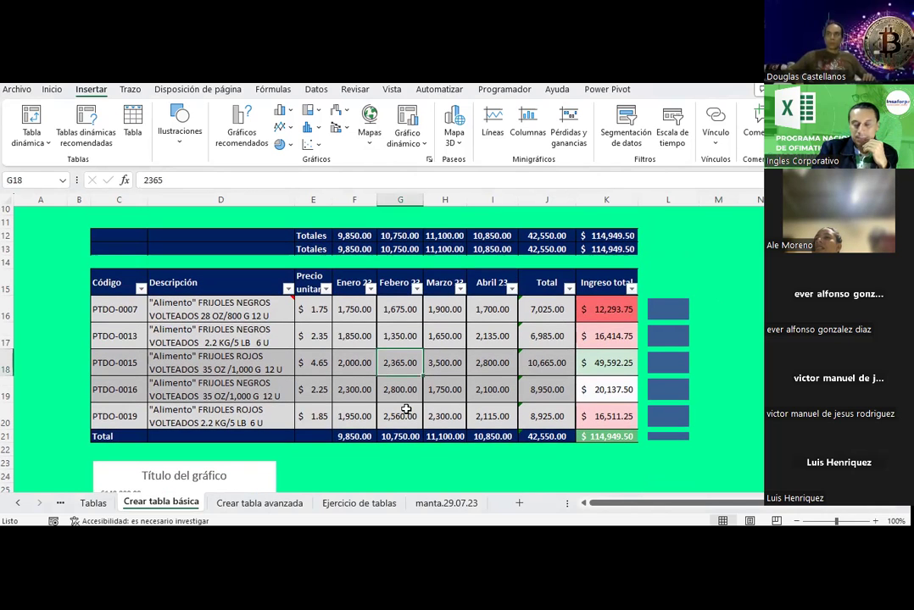
scroll(406, 409, "up", 1)
scroll(263, 267, "up", 1)
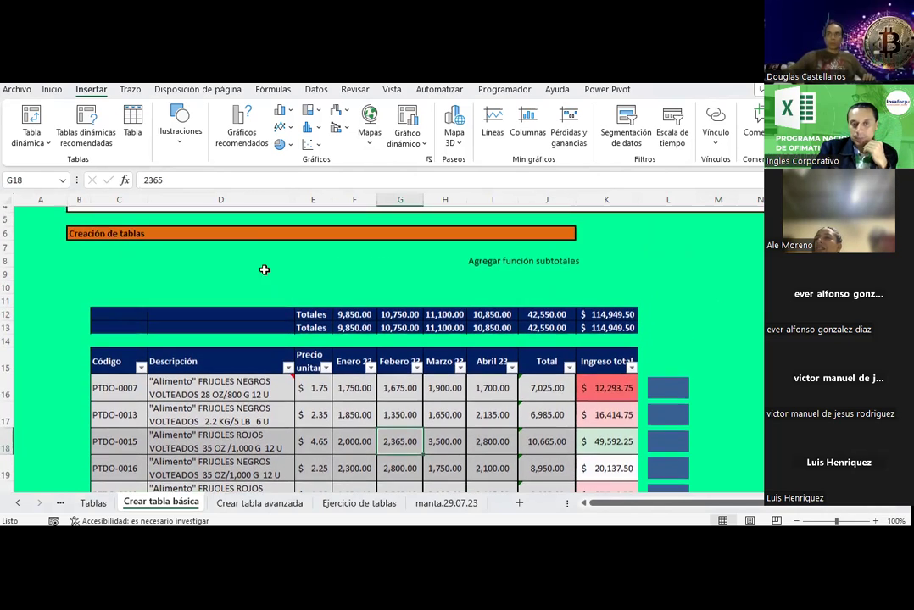
Copy D8's plain green formatting onto B12:D13 with Copiar formato.
left_click(246, 262)
left_click(52, 89)
left_click(46, 144)
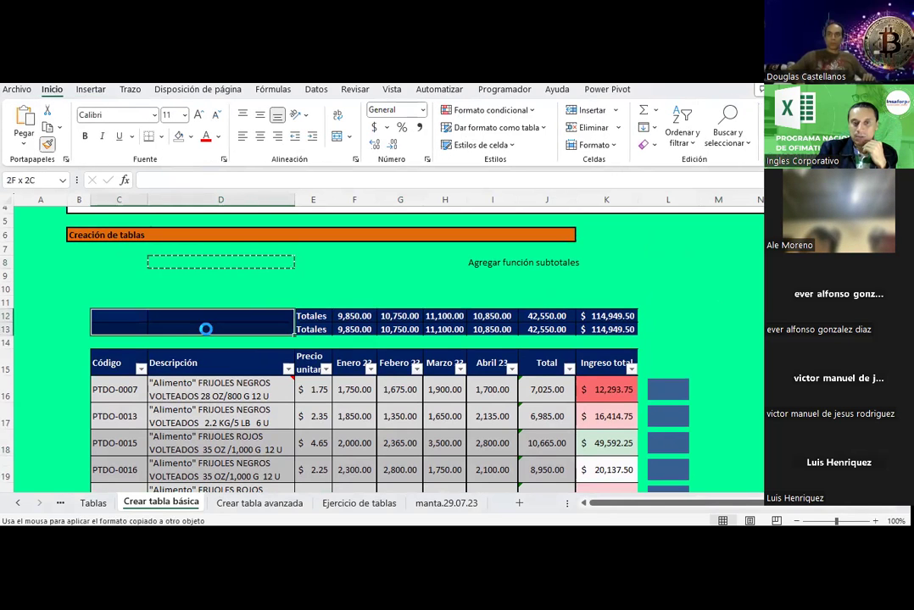
left_click_drag(113, 308, 204, 329)
left_click(173, 276)
scroll(275, 350, "down", 2)
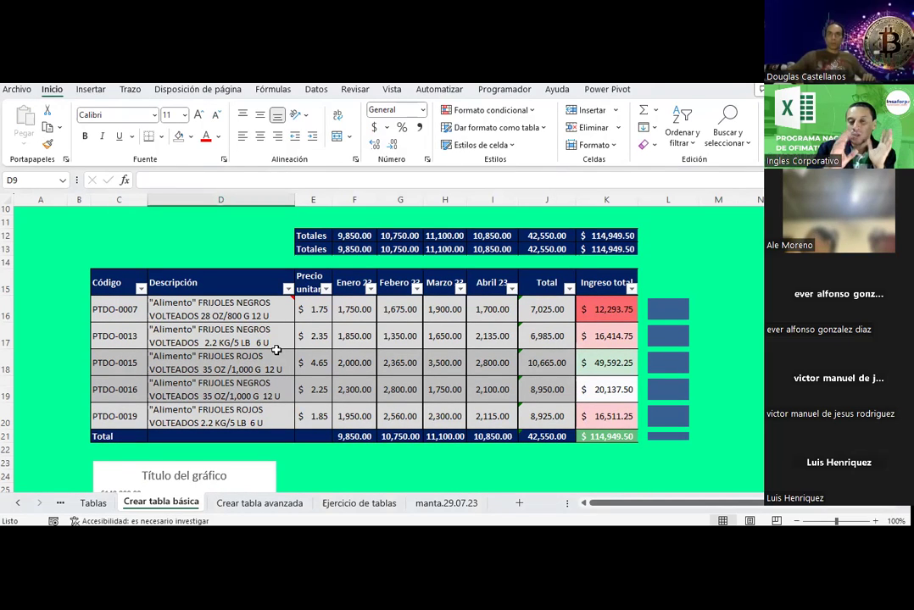
Copy the product table from the Tablas sheet.
left_click(226, 504)
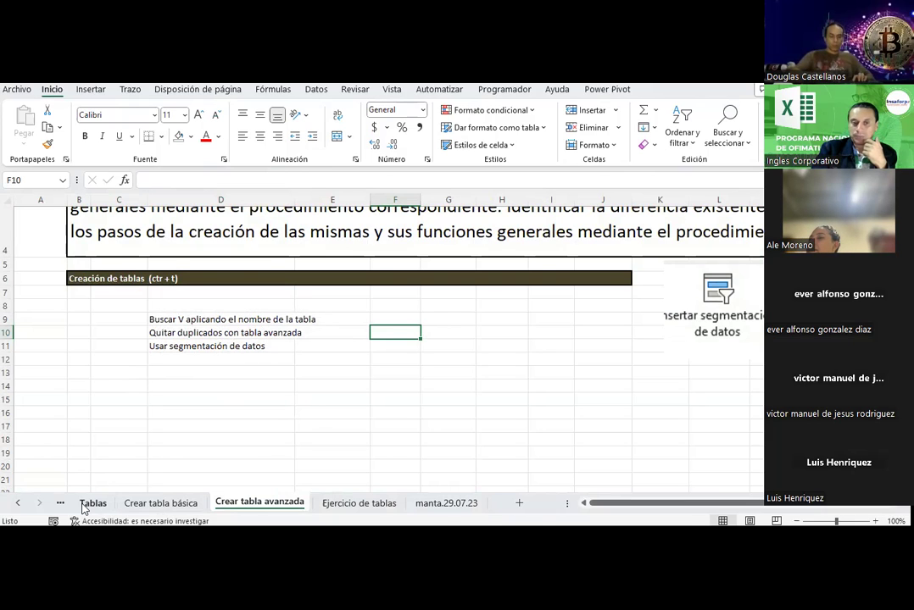
left_click(84, 507)
scroll(129, 399, "down", 1)
scroll(103, 414, "down", 1)
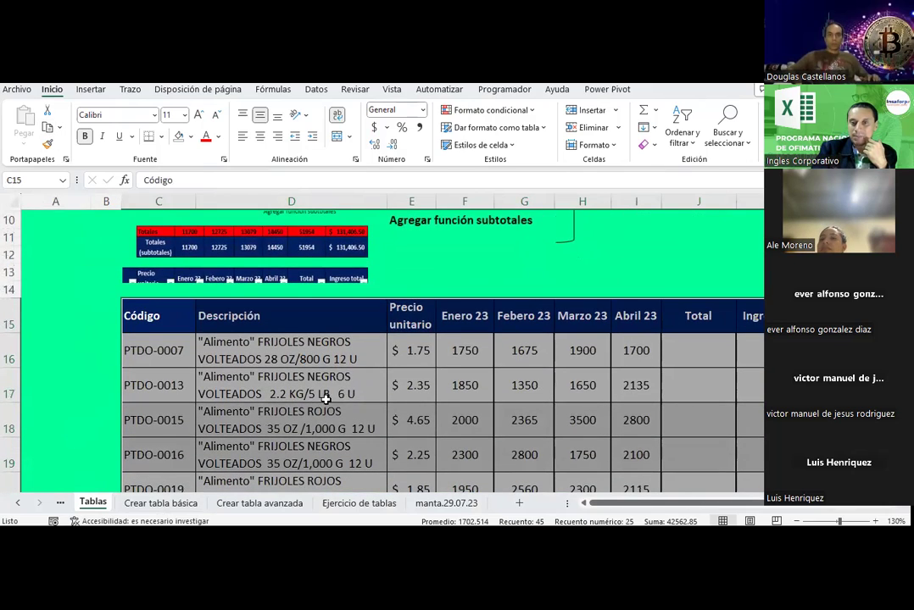
scroll(326, 398, "down", 2)
scroll(247, 315, "up", 1)
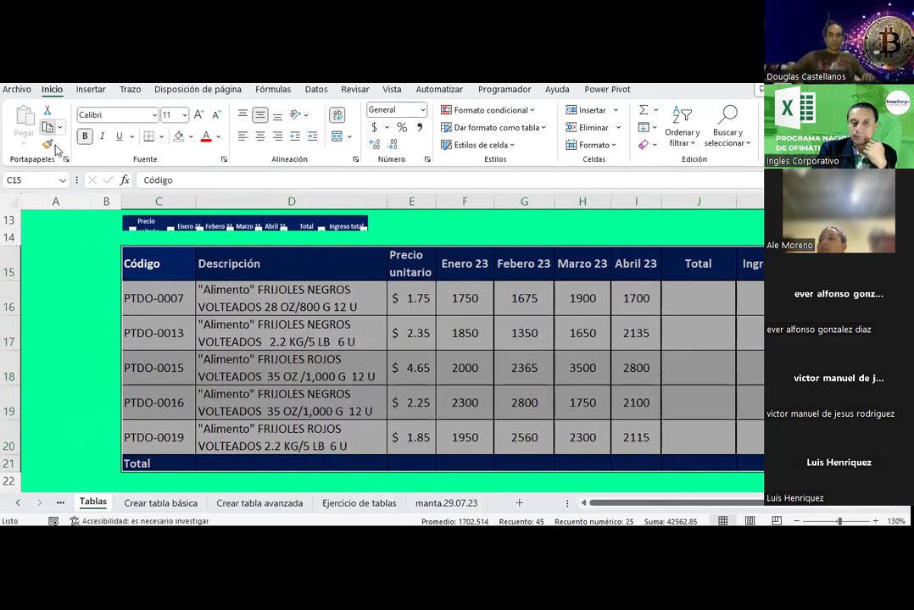
left_click(47, 127)
Paste it at B14 on Crear tabla avanzada, keeping the source column widths.
left_click(260, 504)
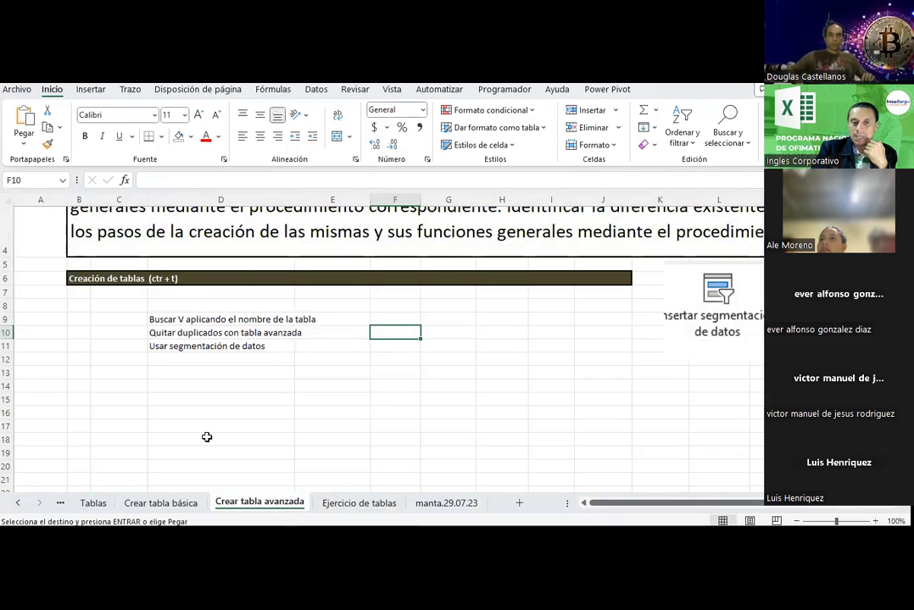
left_click(78, 386)
left_click(24, 136)
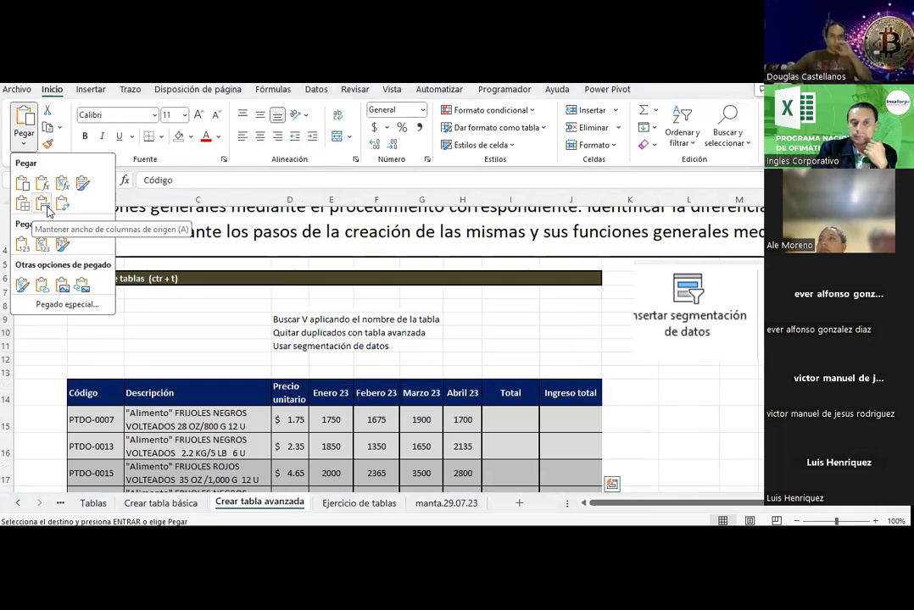
left_click(47, 212)
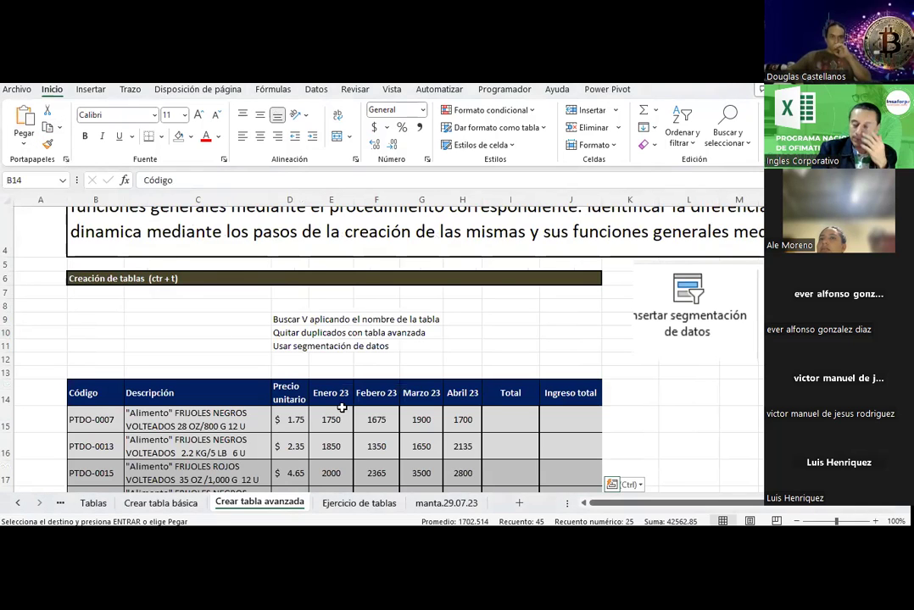
scroll(336, 403, "down", 1)
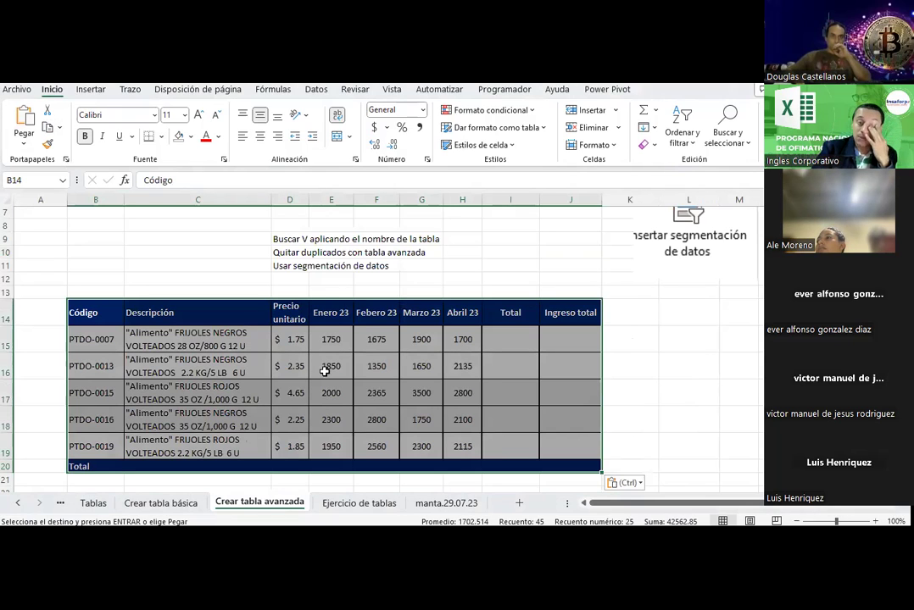
left_click(191, 138)
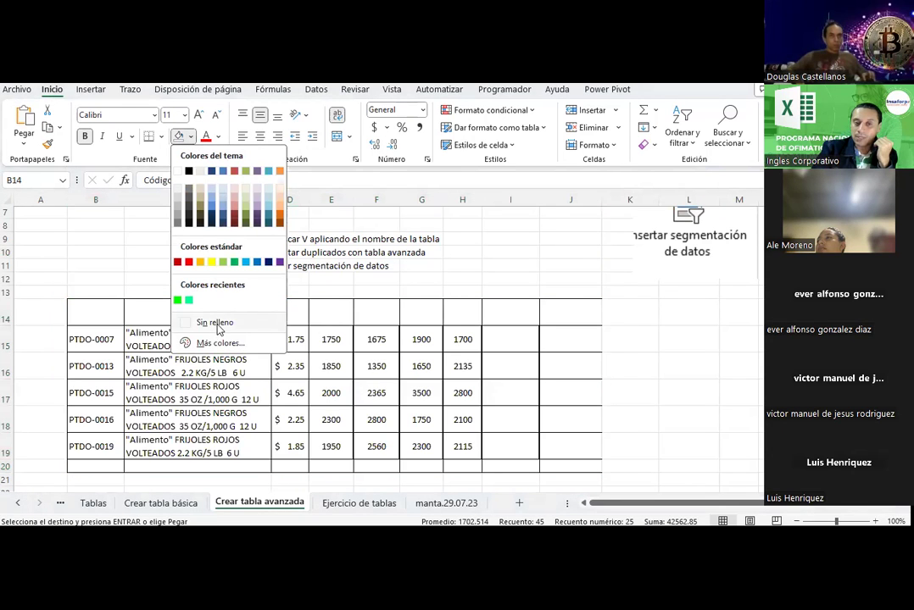
Give the pasted table Sin relleno fill, black font and Todos los bordes borders.
left_click(216, 323)
left_click(218, 137)
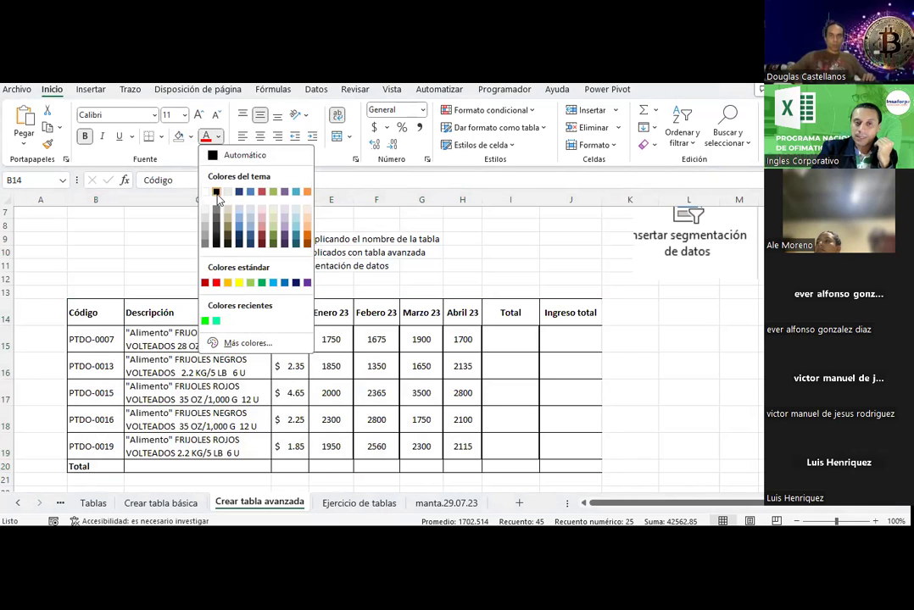
left_click(217, 193)
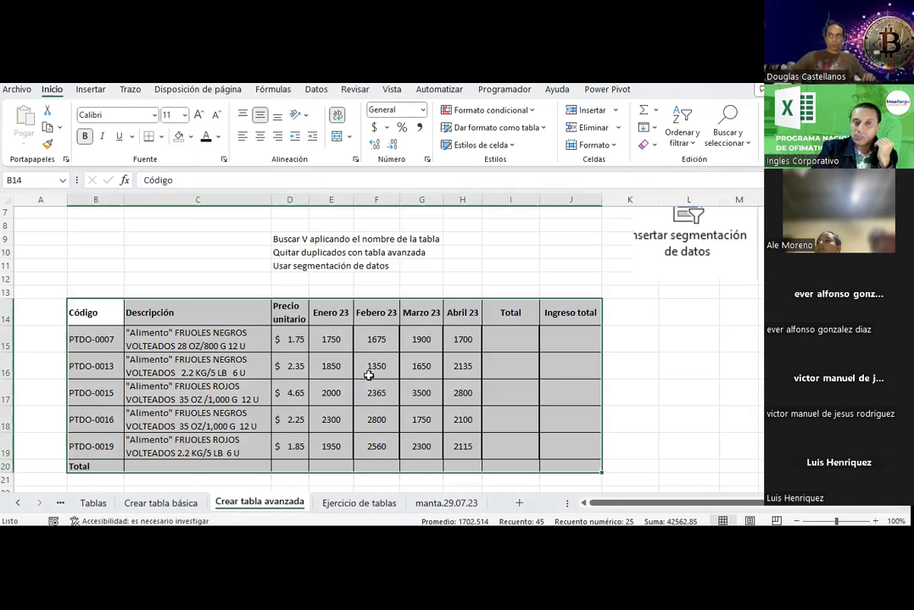
left_click(160, 136)
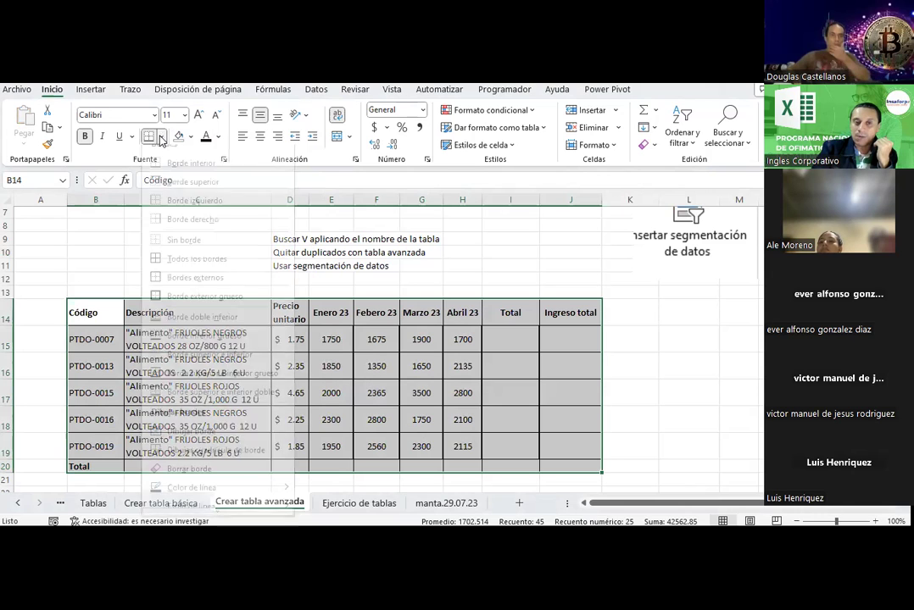
left_click(191, 270)
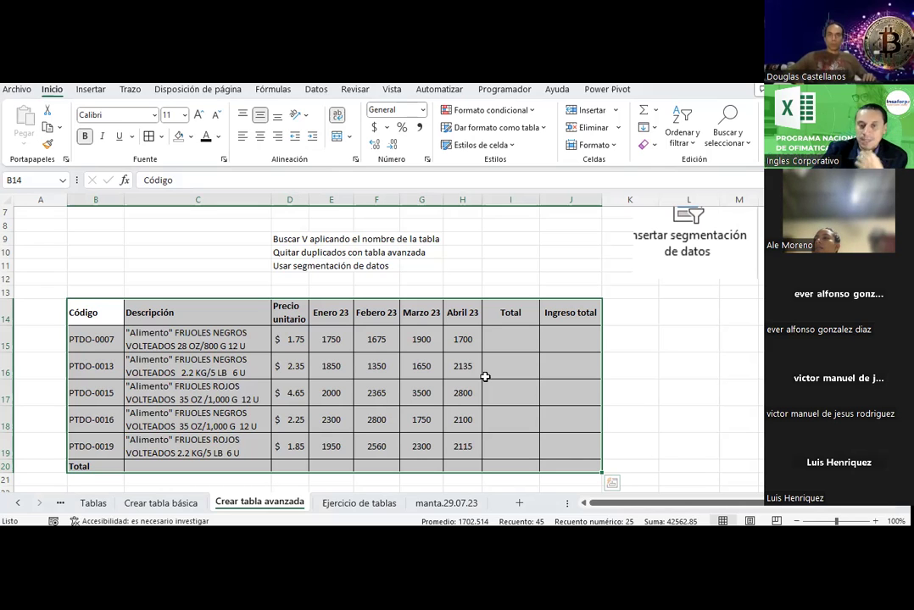
Select B14:J20 and convert it to a table via Ctrl+Q Quick Analysis, Tablas > Tabla.
left_click(485, 376)
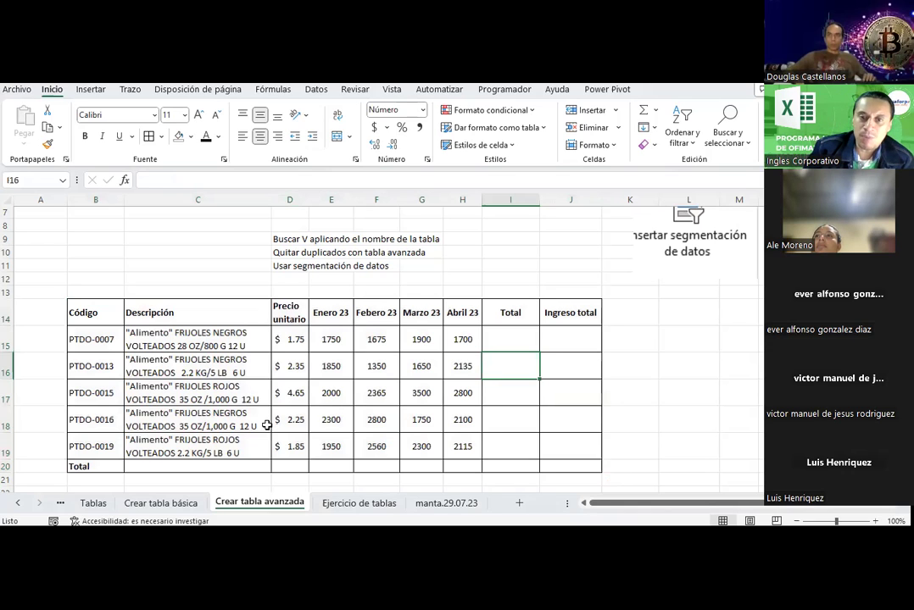
left_click_drag(89, 315, 560, 465)
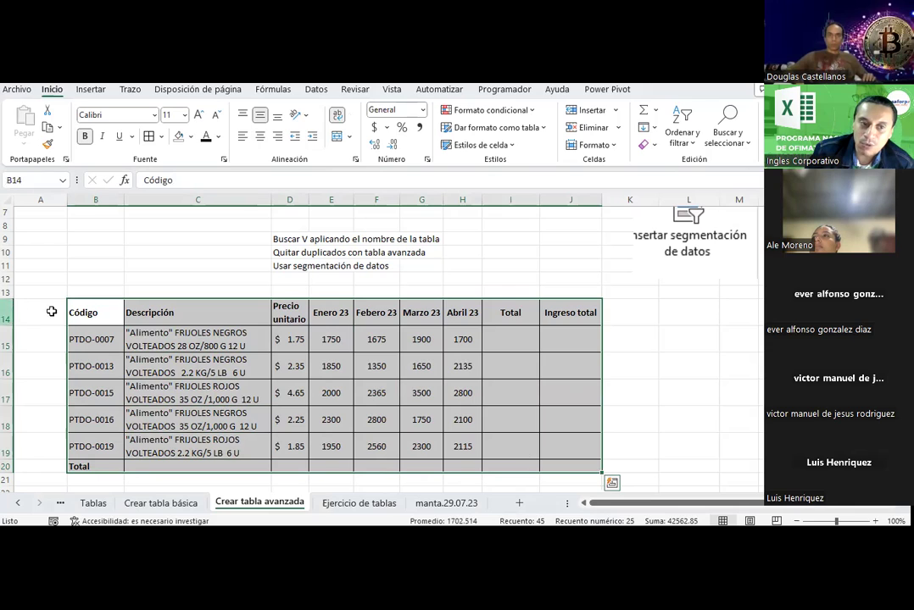
left_click(78, 313)
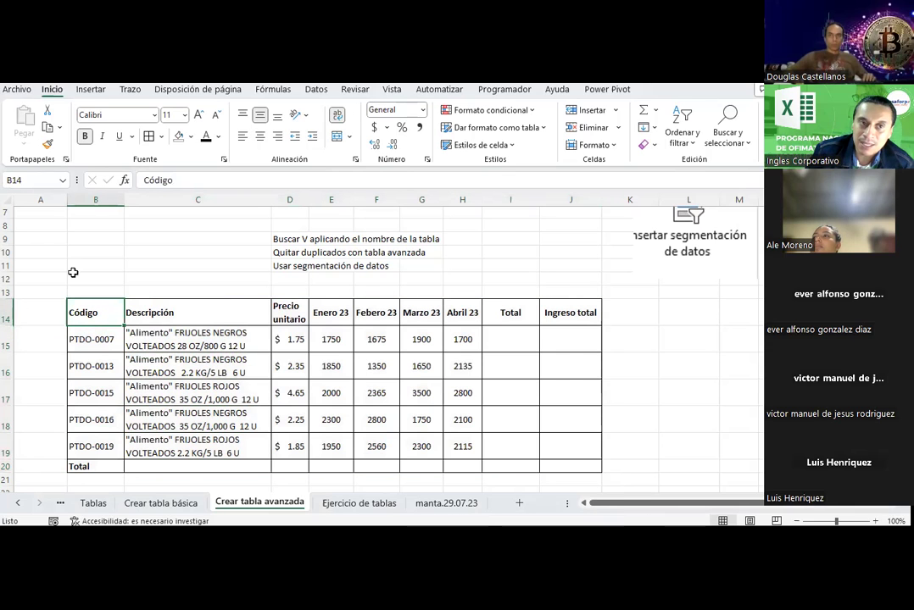
left_click(91, 89)
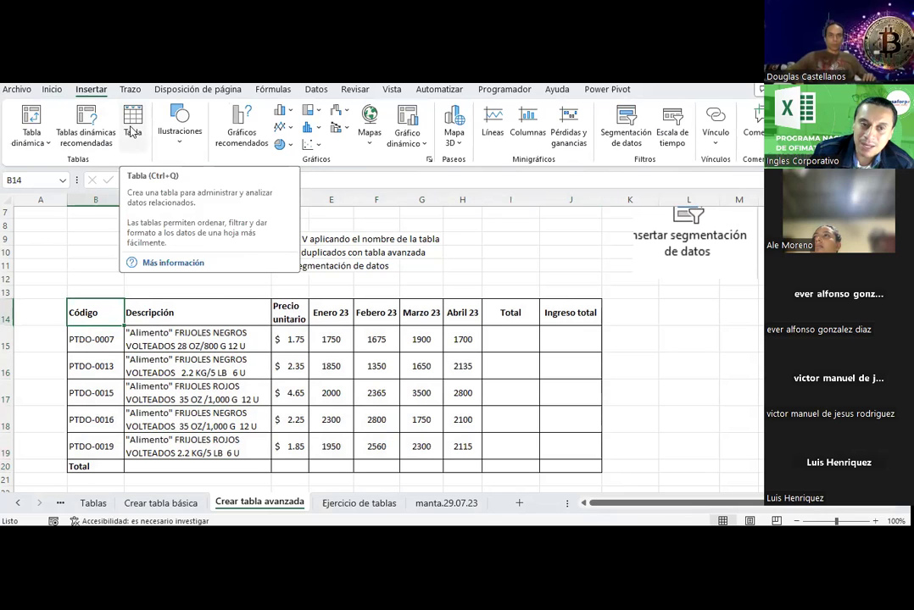
left_click(100, 393)
mouse_move(102, 305)
left_mouse_down()
mouse_move(194, 325)
mouse_move(562, 446)
left_mouse_up()
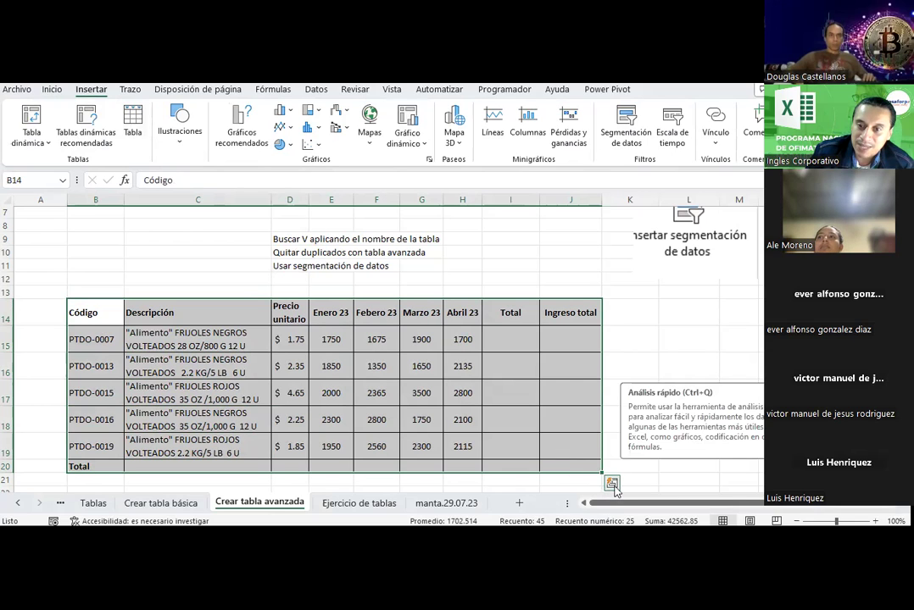
left_click(198, 366)
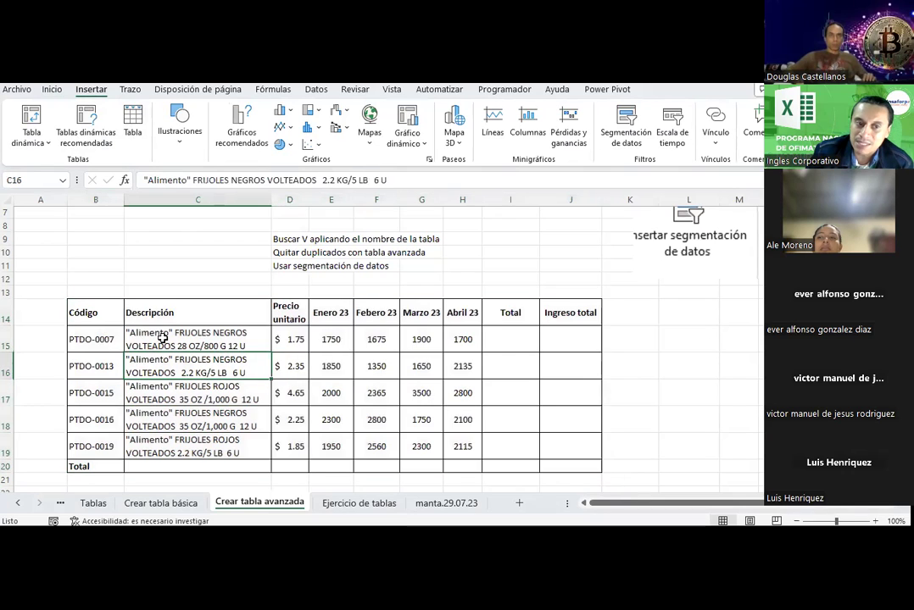
left_click_drag(92, 313, 564, 463)
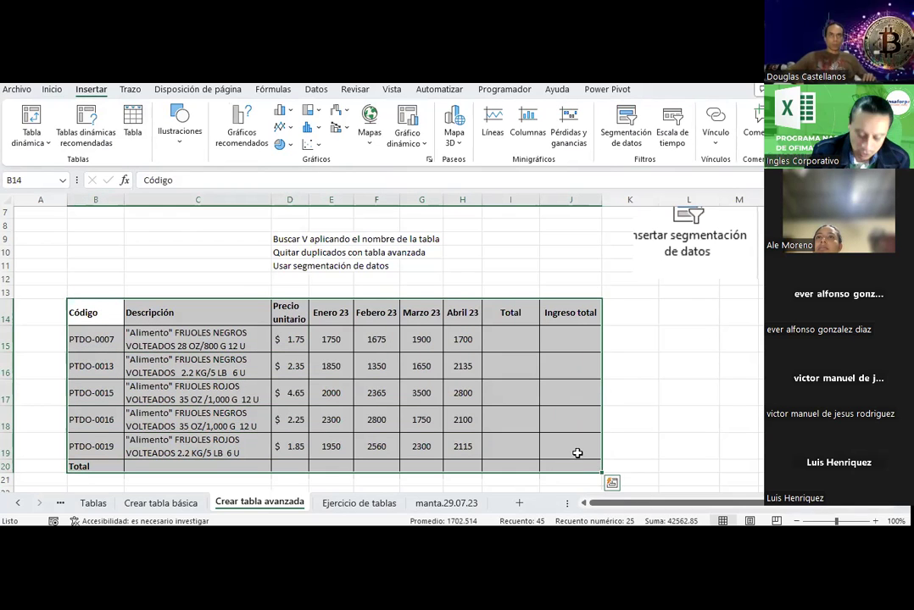
key("ctrl+q")
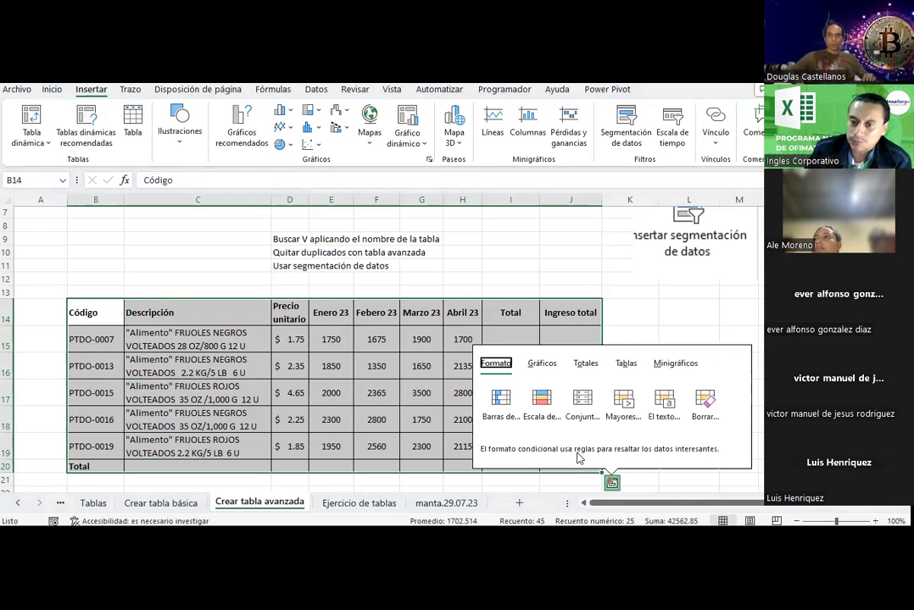
left_click(625, 363)
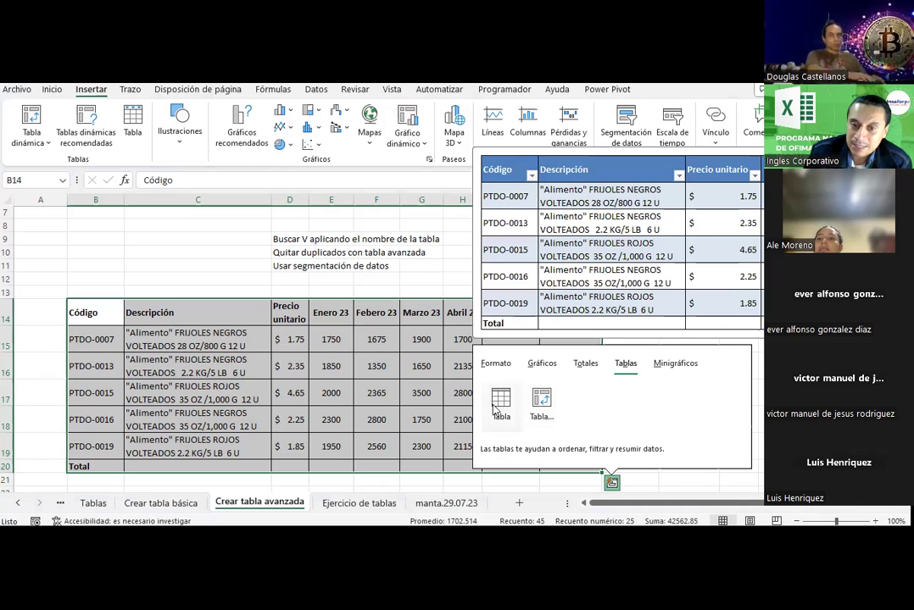
left_click(498, 405)
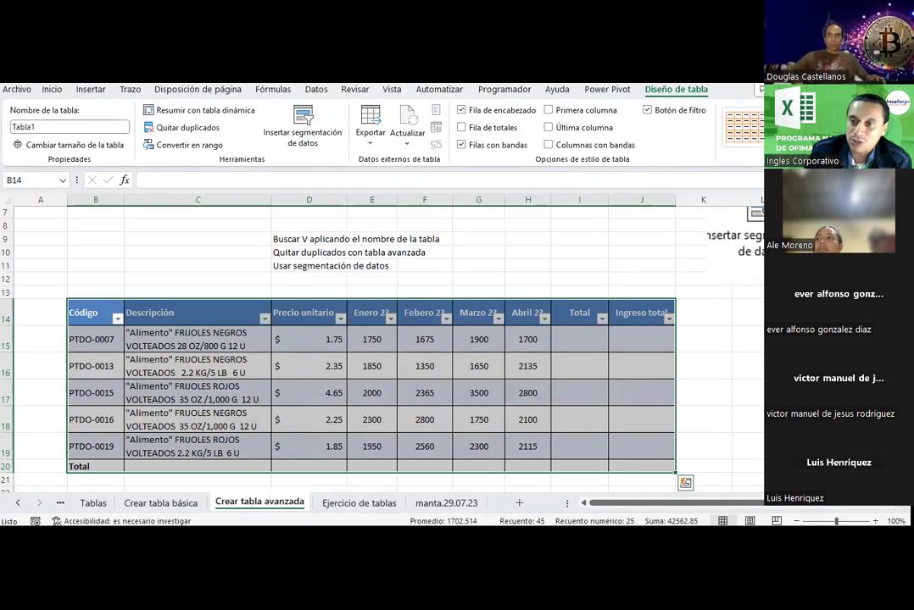
Apply a green Medio style from the Estilos de tabla gallery to Tabla1.
left_click(746, 127)
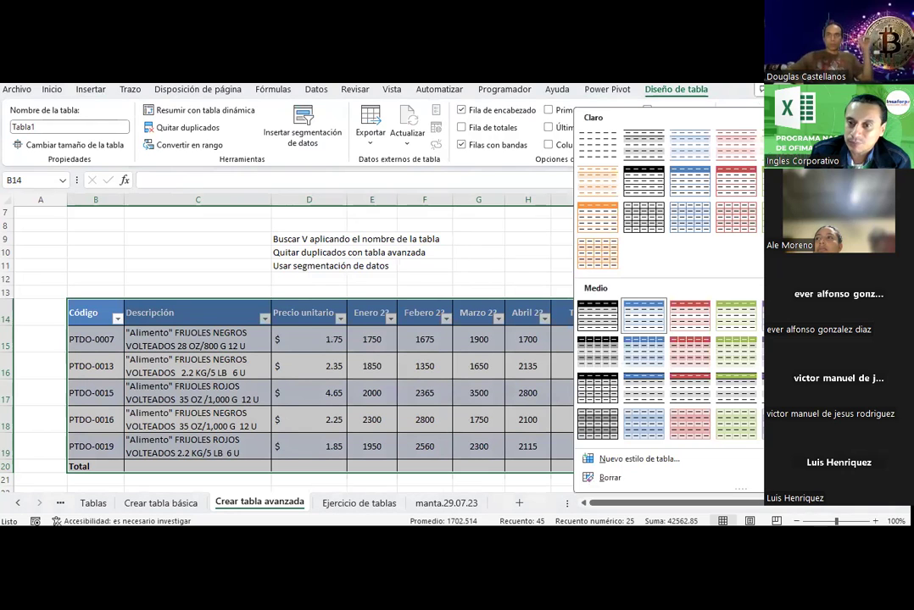
scroll(667, 297, "down", 2)
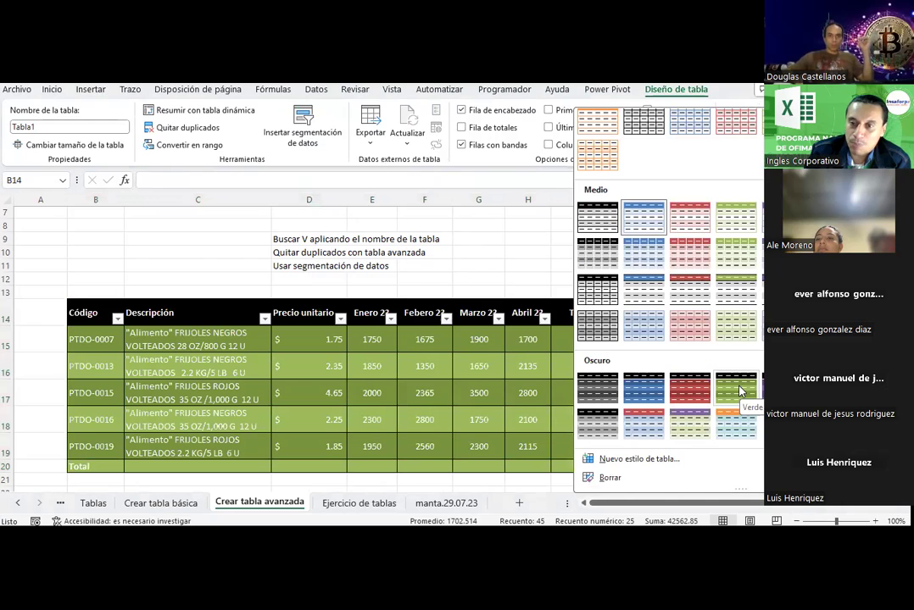
left_click(729, 268)
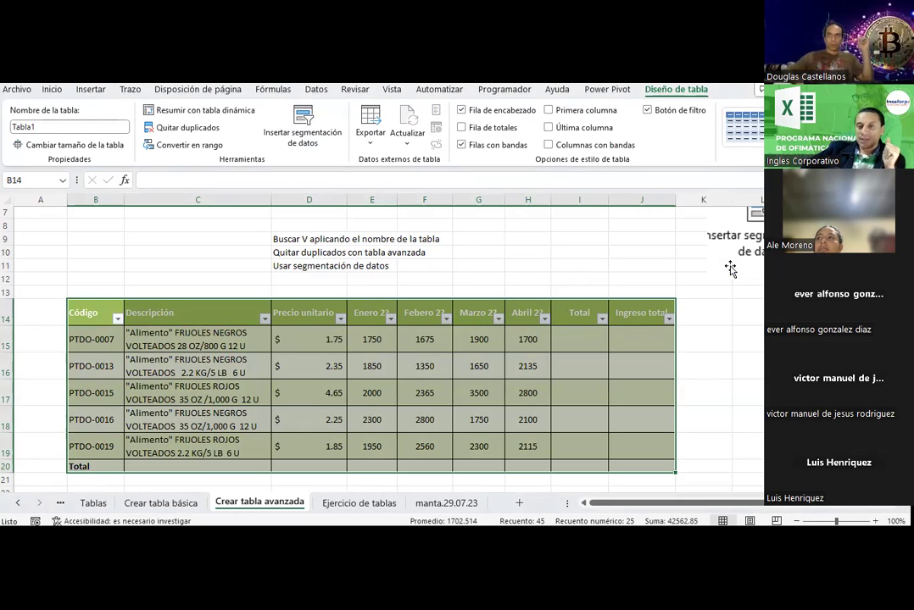
Rename Tabla1 to tab.pt in the Nombre de la tabla box.
left_click(52, 125)
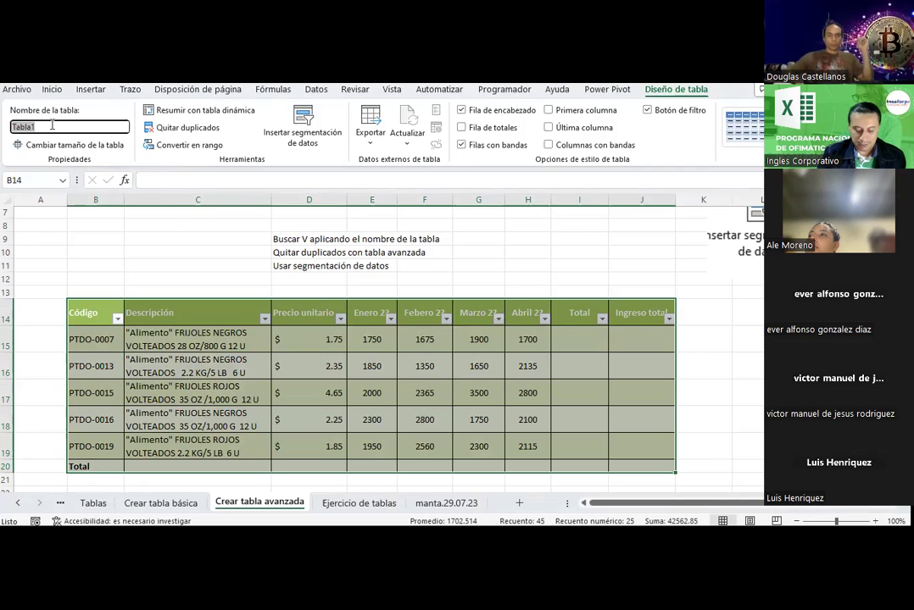
type("tab.pt")
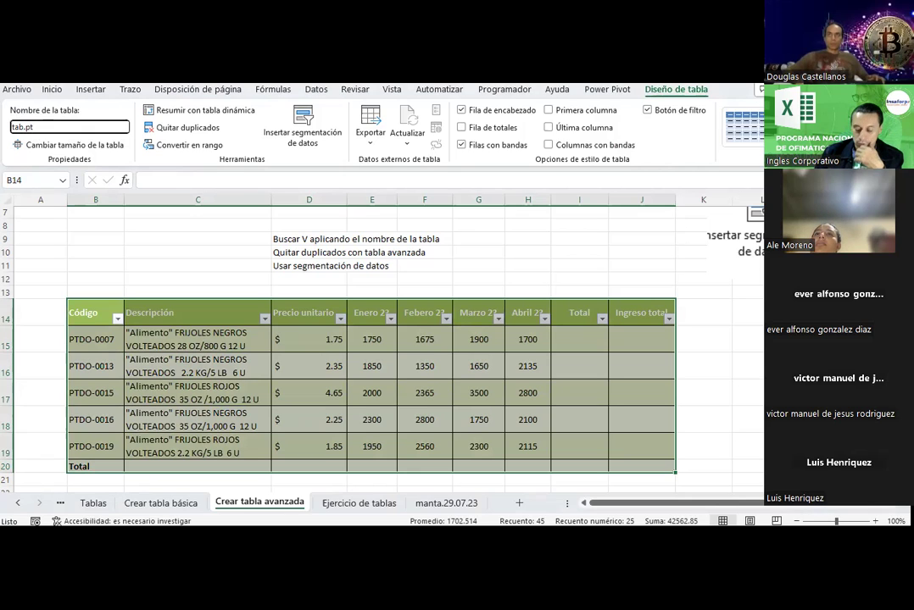
key("Return")
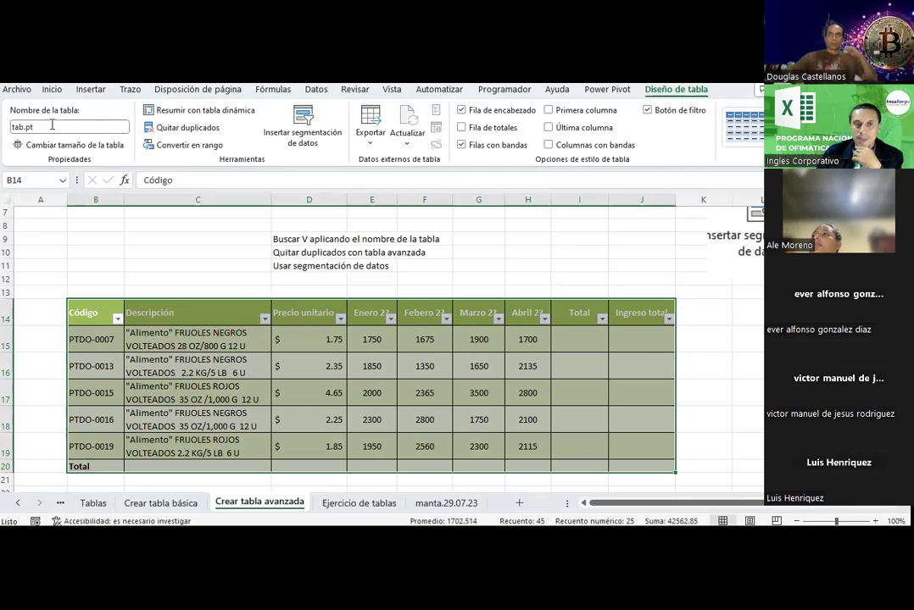
left_click(52, 126)
left_click(52, 126)
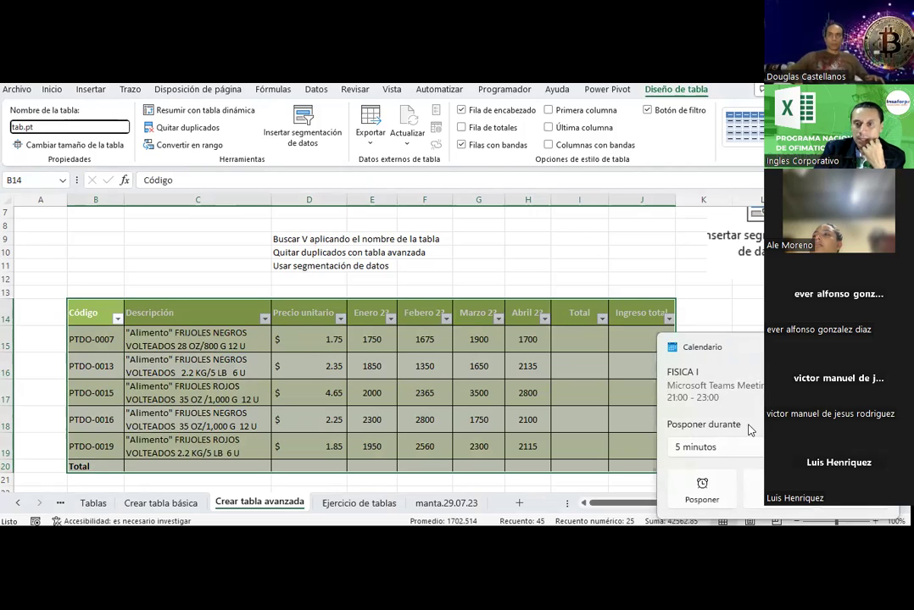
key("Return")
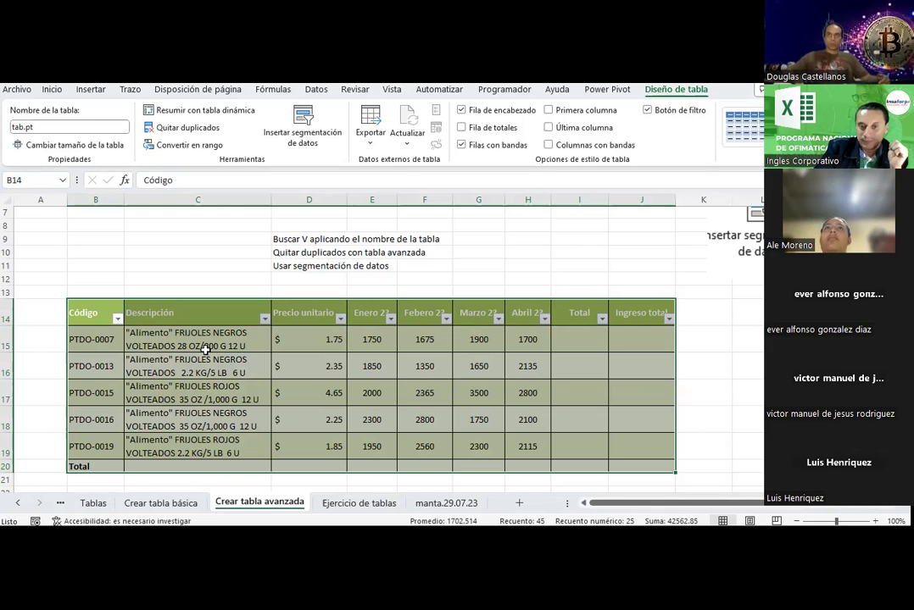
Delete row 20, the table's Total row, so tab.pt ends at row 19.
scroll(335, 348, "down", 1)
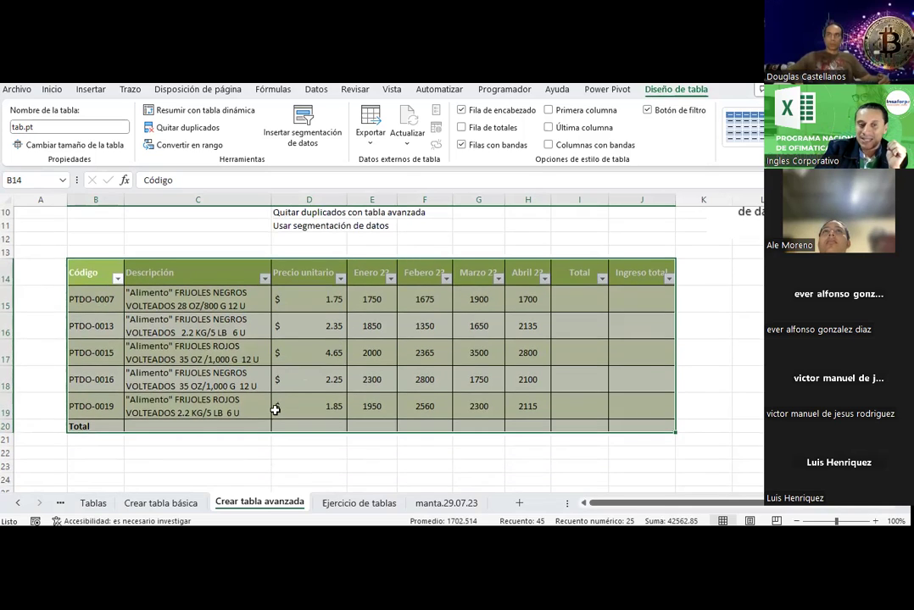
left_click(236, 451)
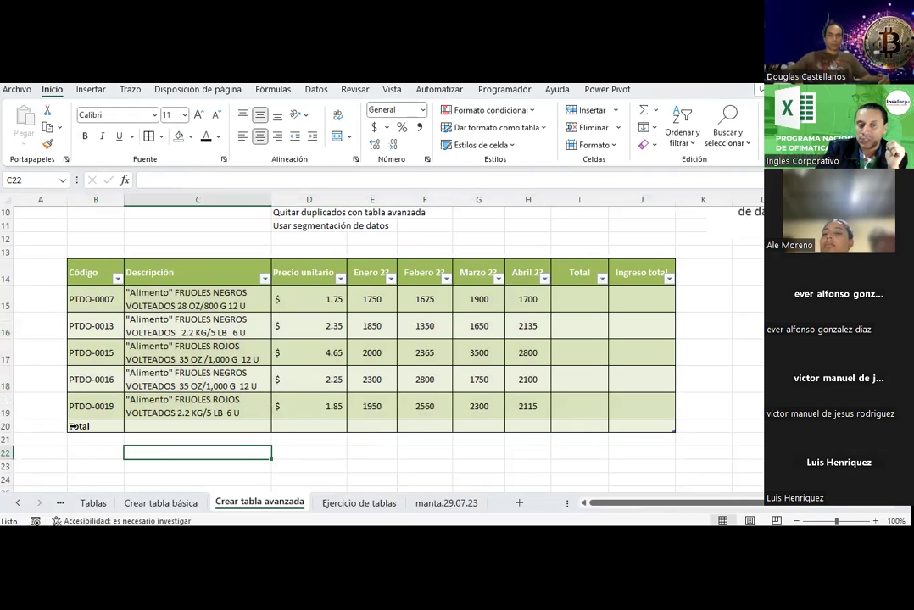
left_click(72, 427)
left_click(72, 452)
left_click(9, 426)
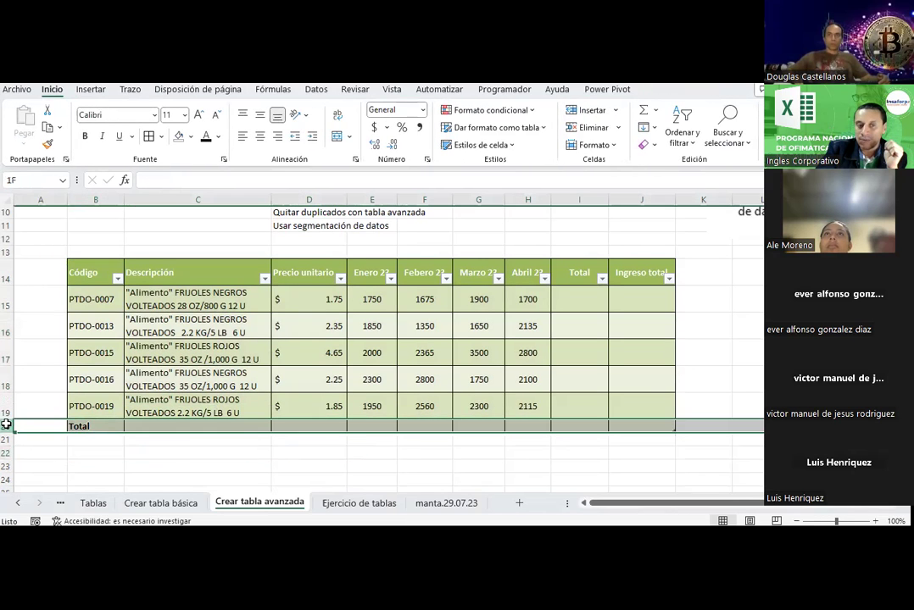
right_click(10, 425)
left_click(49, 320)
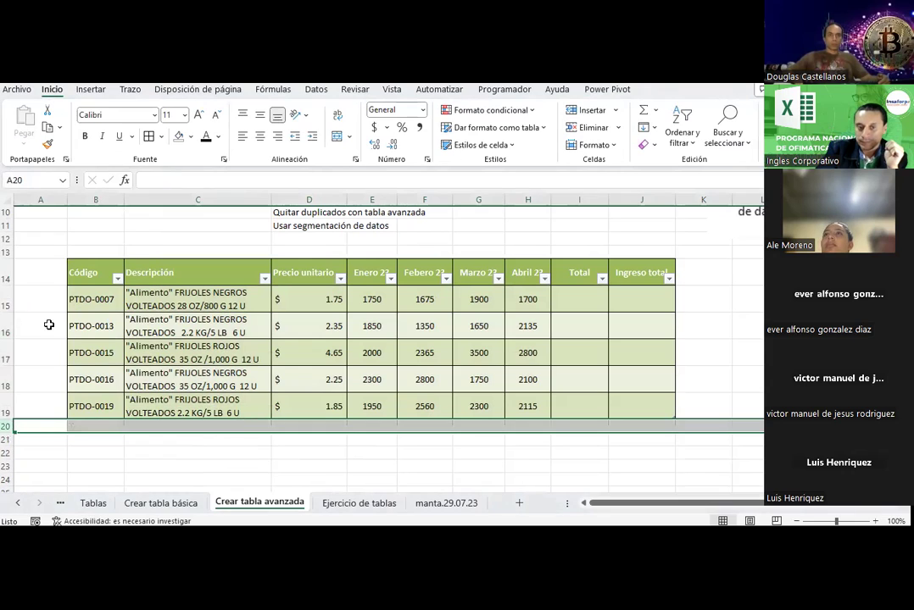
left_click(364, 478)
Select the table and check the sum of PTDO-0007's four monthly quantities.
left_click_drag(107, 271, 630, 409)
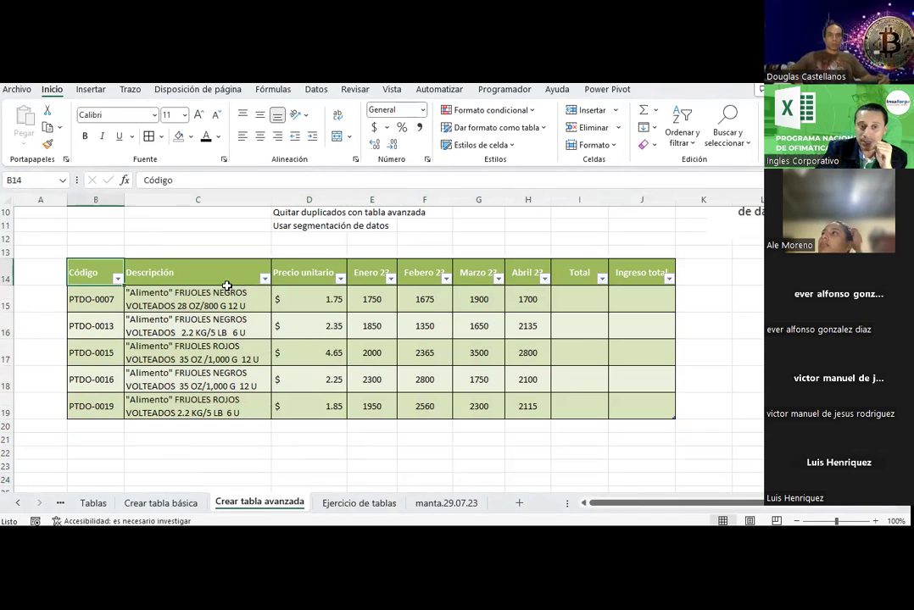
left_click(628, 410)
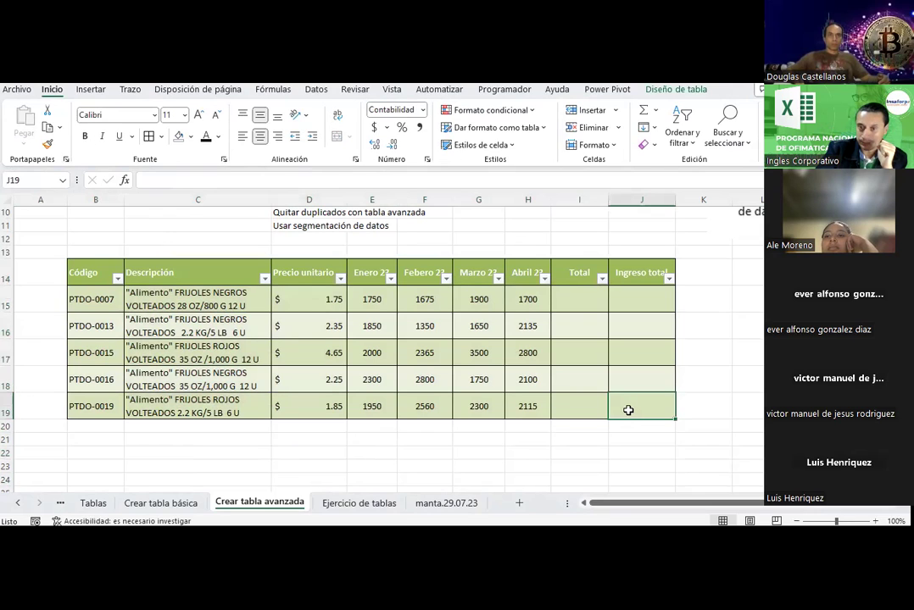
left_click(571, 300)
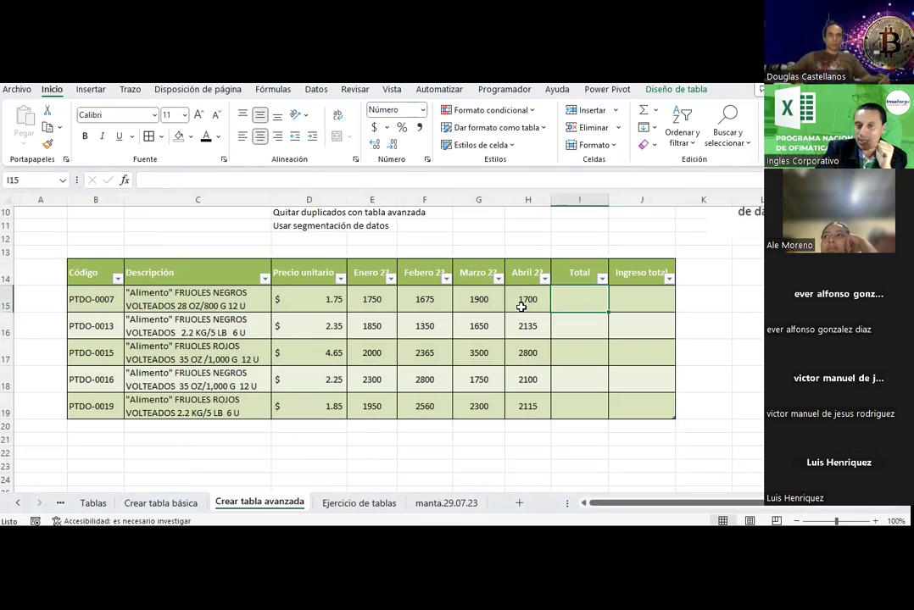
left_click_drag(371, 300, 525, 301)
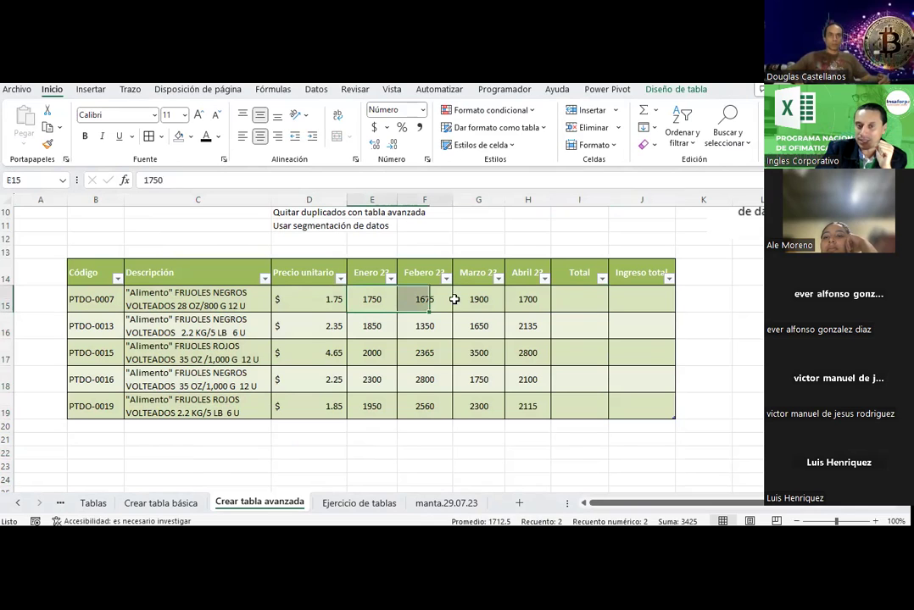
Enter =SUMA(E15:H15) in I15 so each product's Total fills, e.g. 7,025.00.
left_click(576, 299)
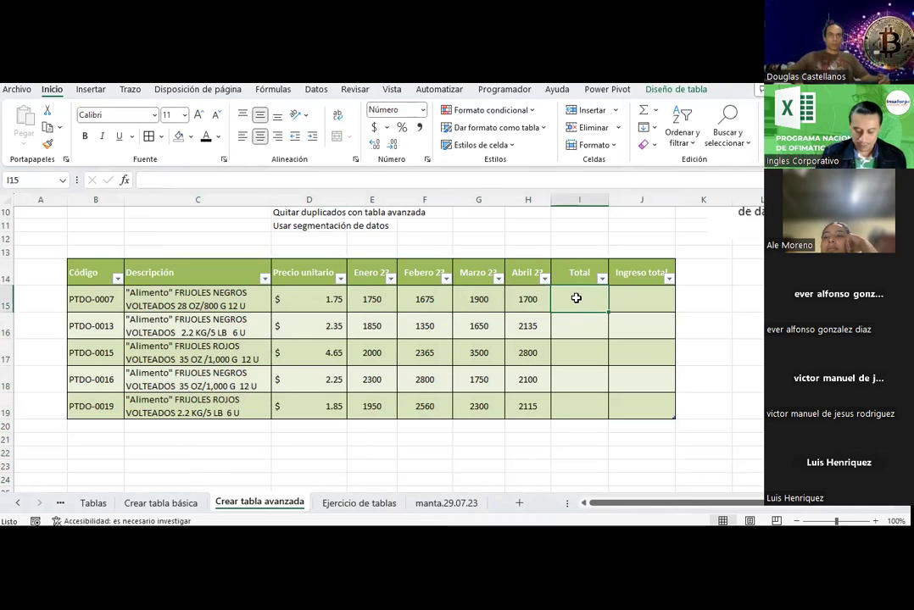
type("=suma")
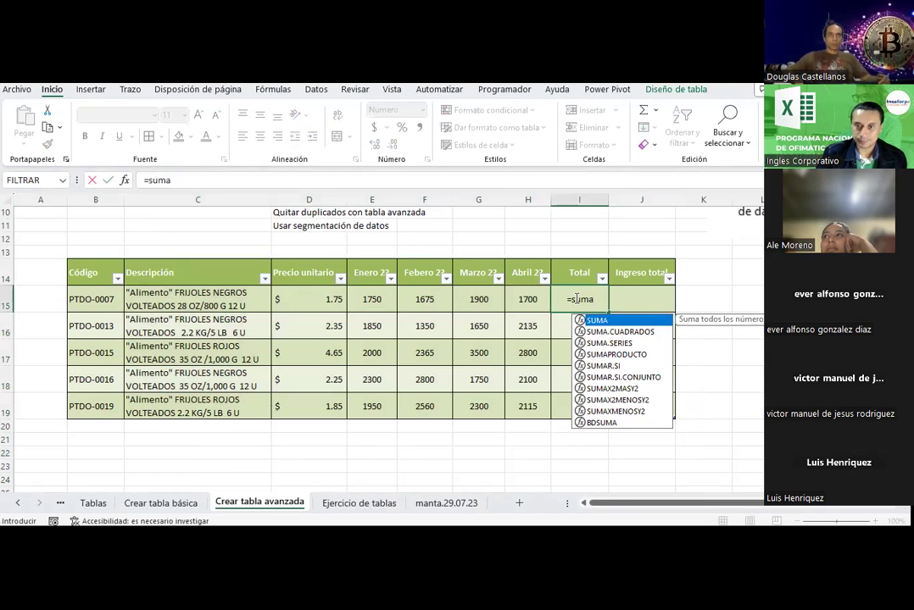
type("(")
left_click_drag(365, 300, 513, 300)
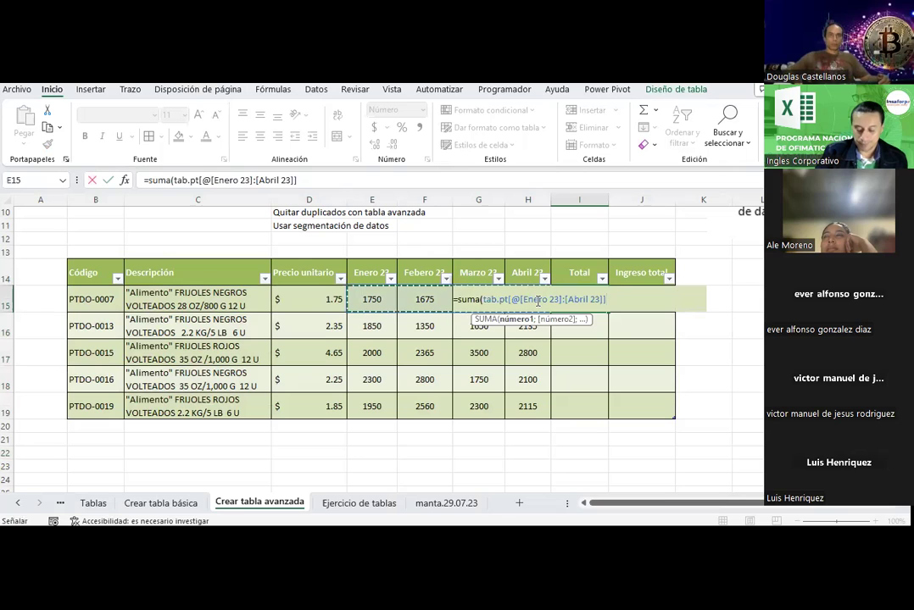
type(")")
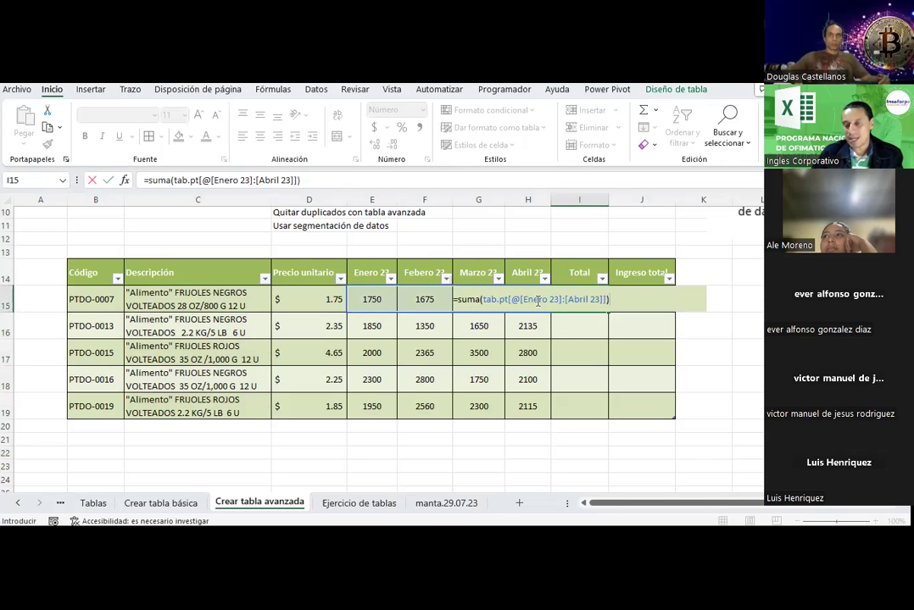
key("Return")
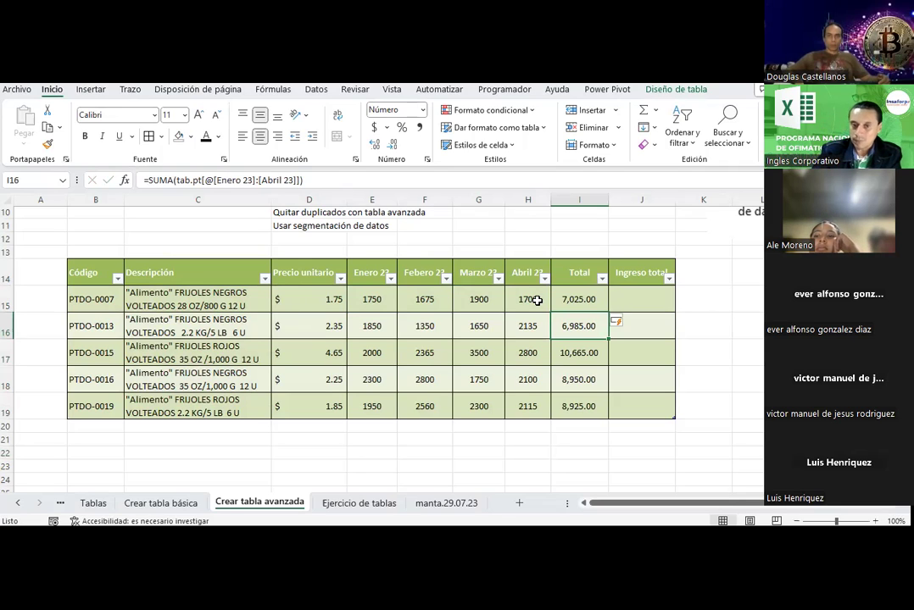
left_click_drag(371, 299, 530, 410)
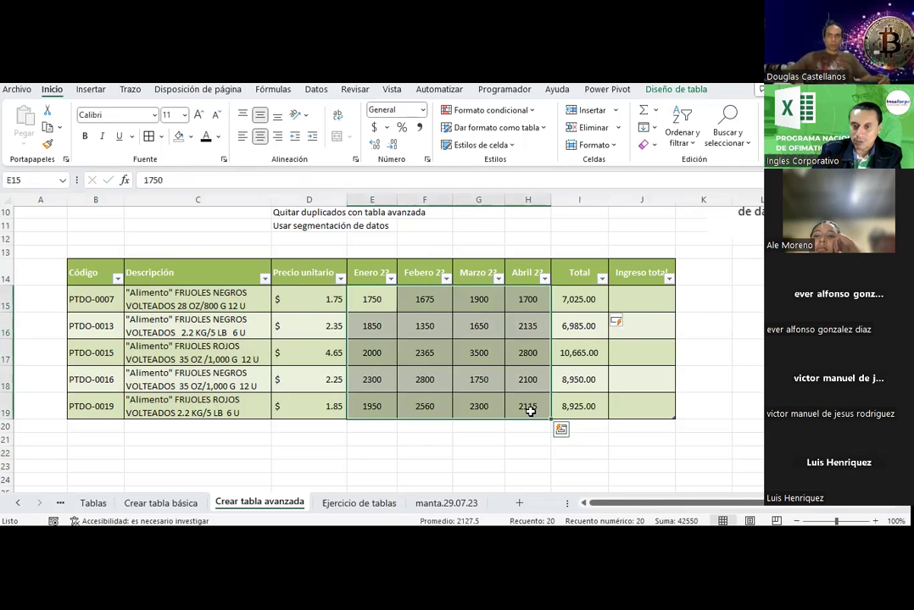
Format E15:H19 as Número with two decimals and thousands separators, e.g. 1,750.00.
left_click(428, 161)
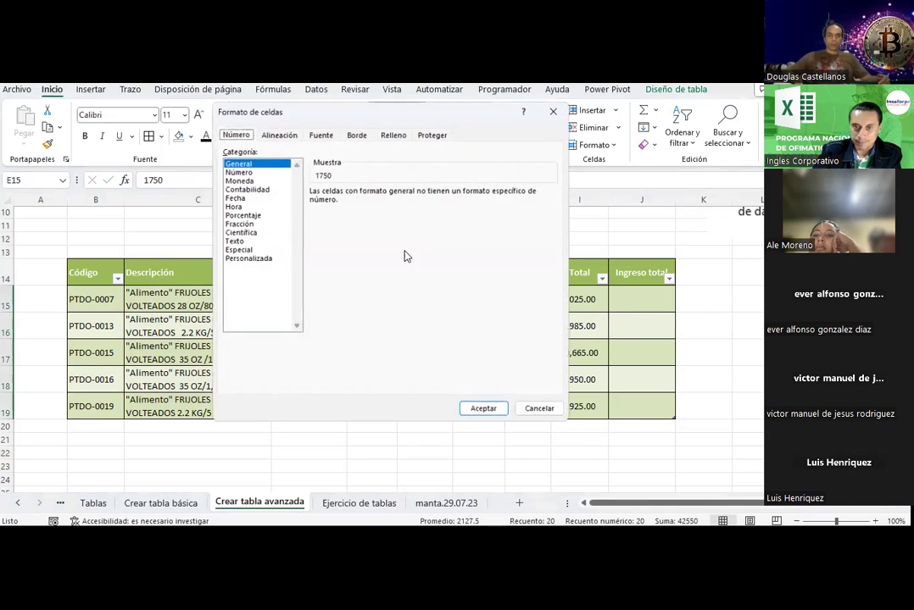
left_click(242, 172)
left_click(314, 206)
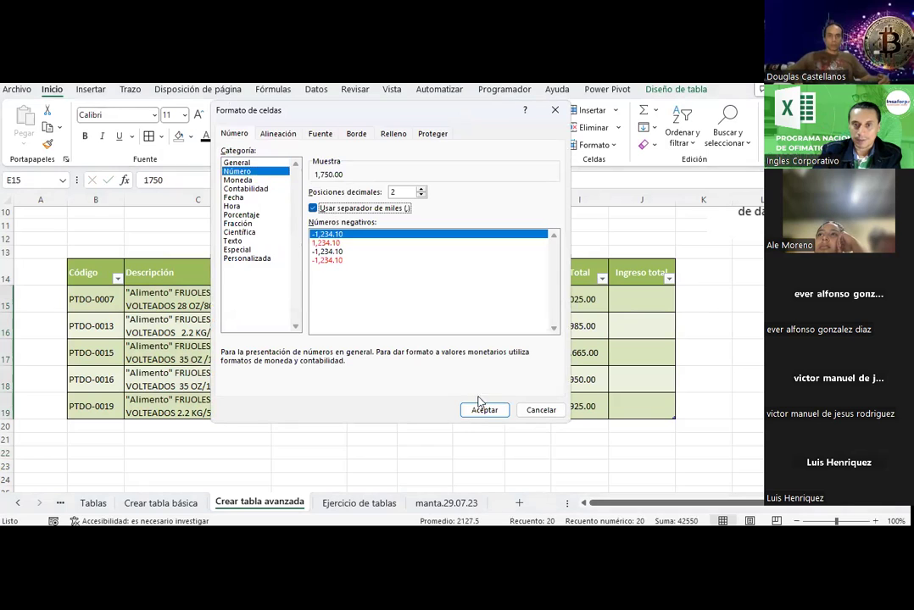
left_click(482, 409)
left_click(481, 411)
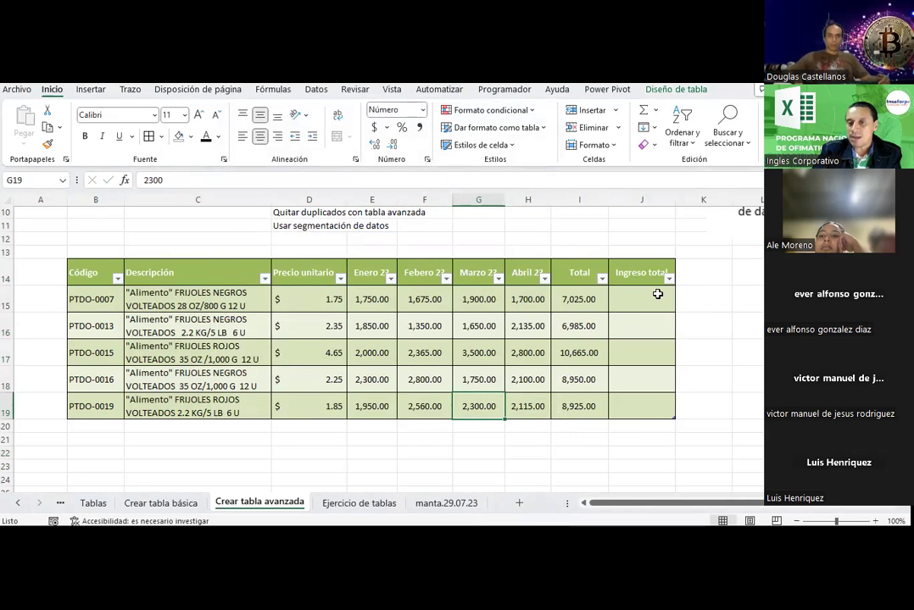
left_click(656, 295)
type("=")
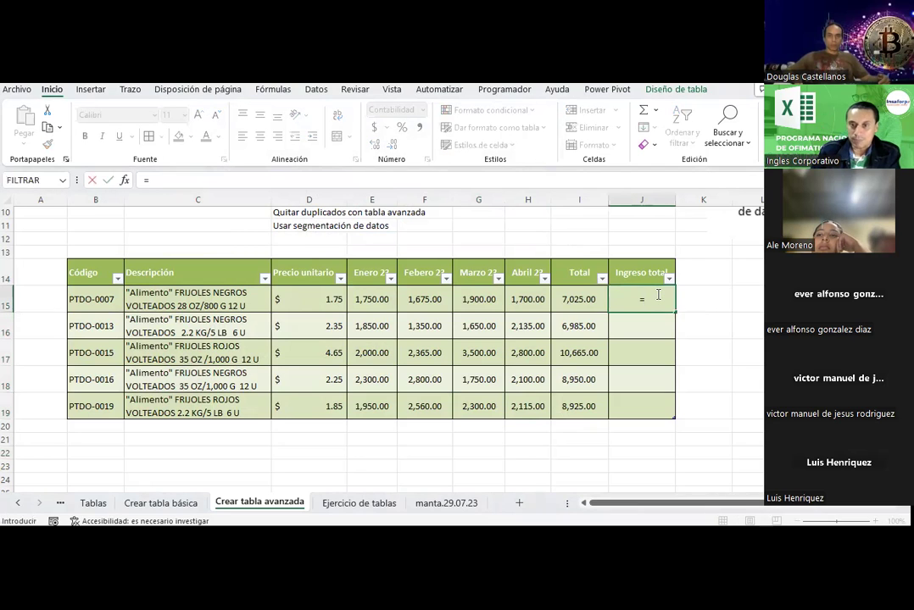
key("Left")
type("*")
key("Left")
key("Left")
key("Left")
key("Left")
key("Left")
key("Left")
key("Return")
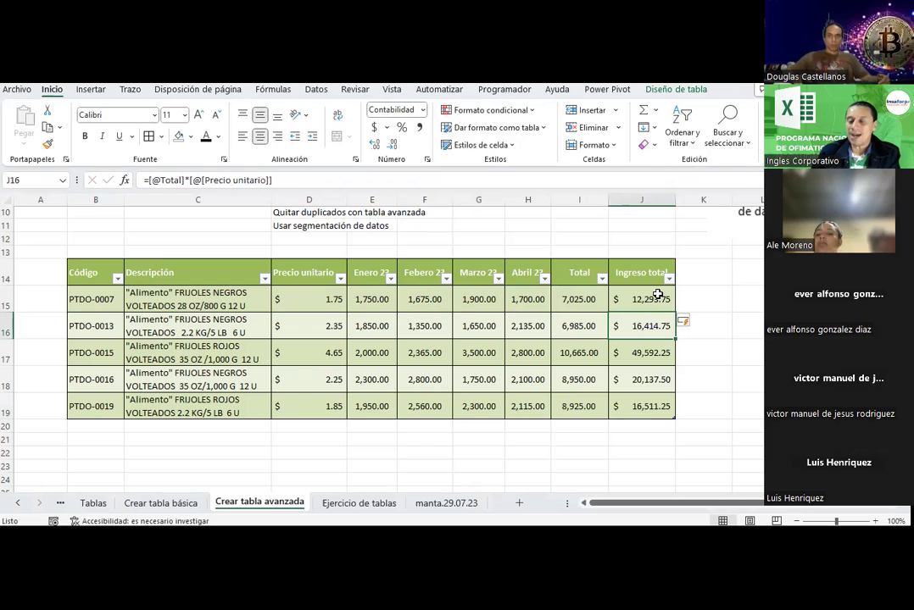
left_click(657, 294)
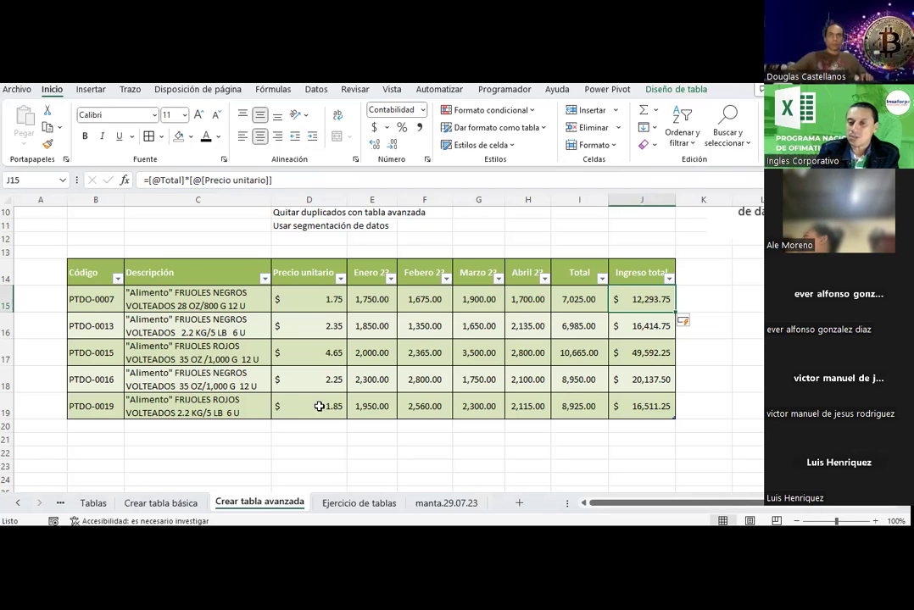
left_click(331, 443)
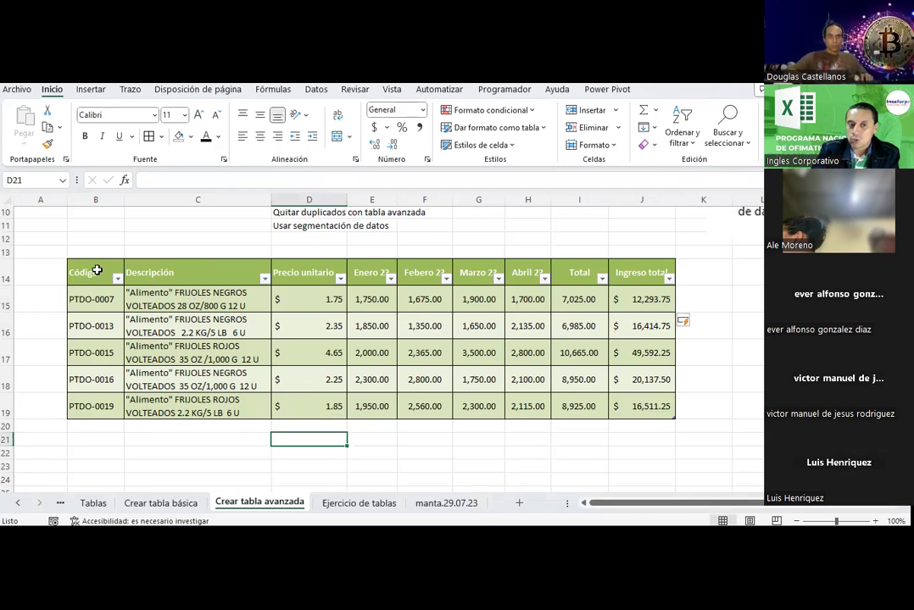
left_click_drag(95, 272, 655, 412)
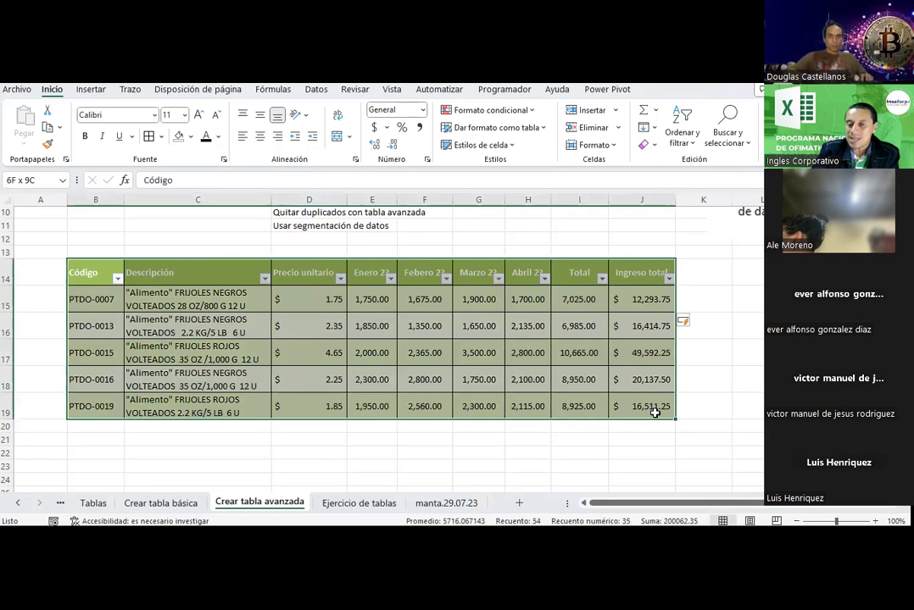
left_click_drag(655, 411, 656, 412)
left_click(571, 289)
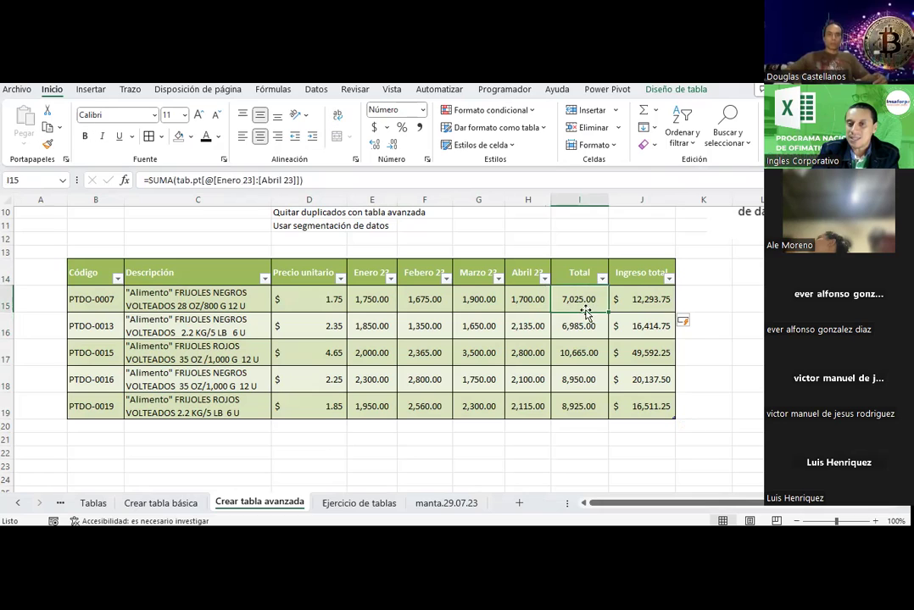
left_click(644, 302)
left_click(631, 338)
left_click(607, 353)
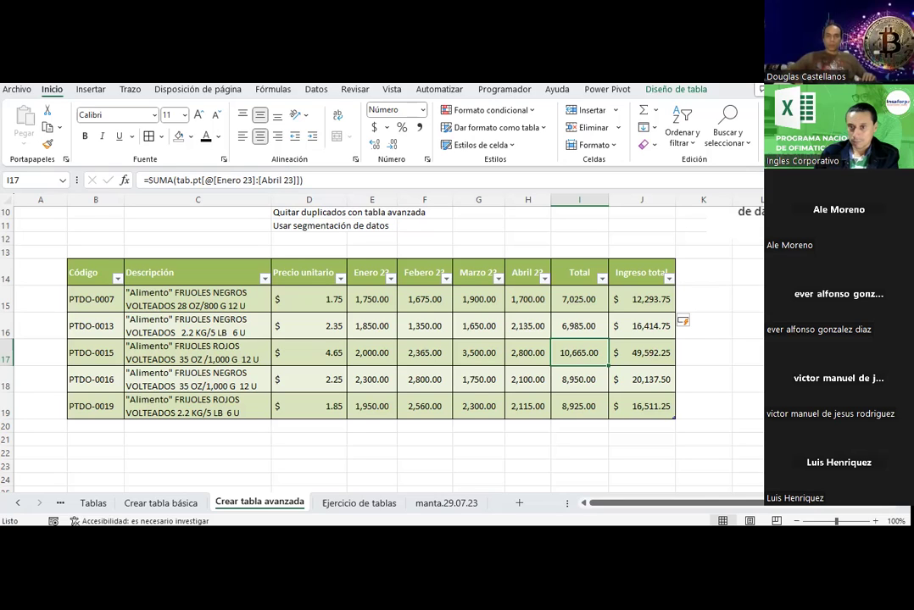
left_click(640, 299)
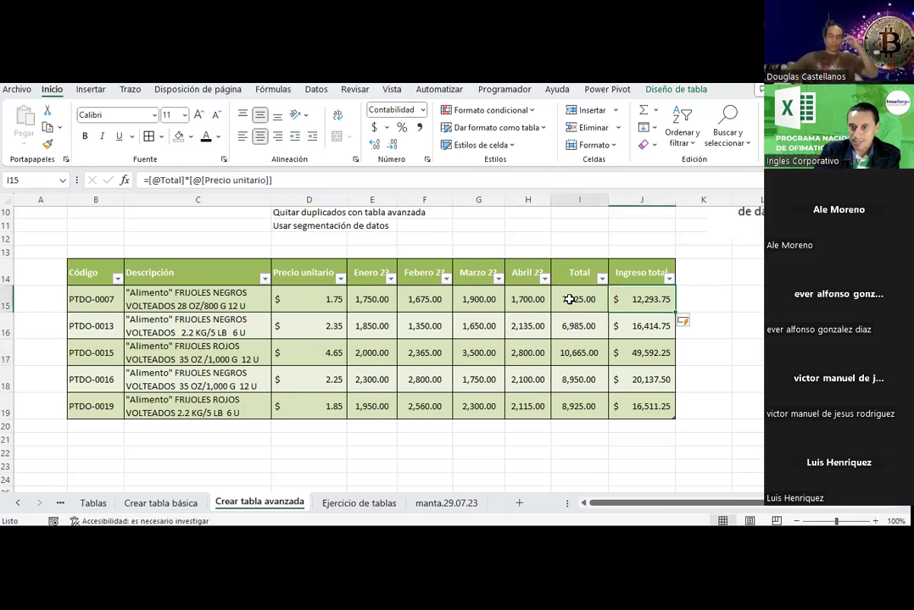
left_click(570, 302)
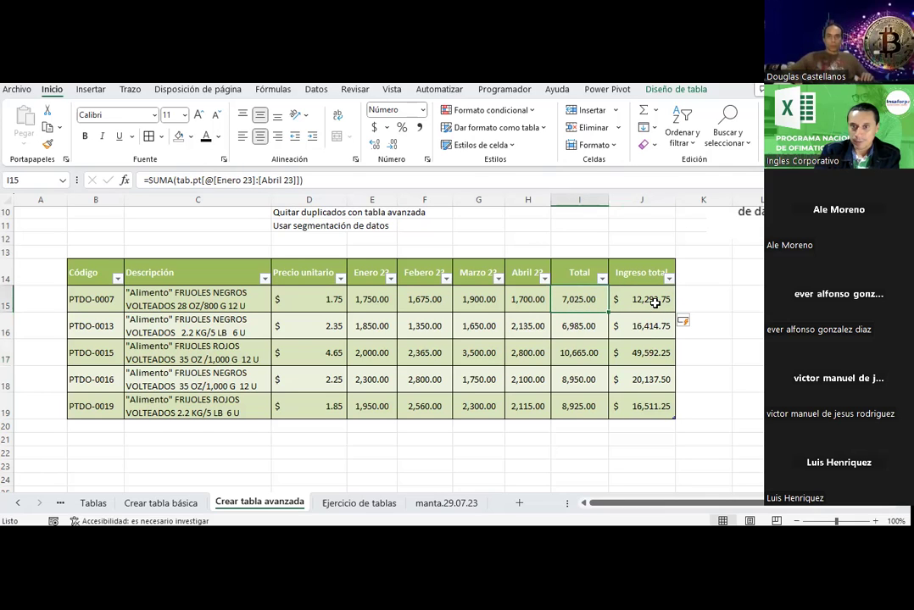
left_click(656, 296)
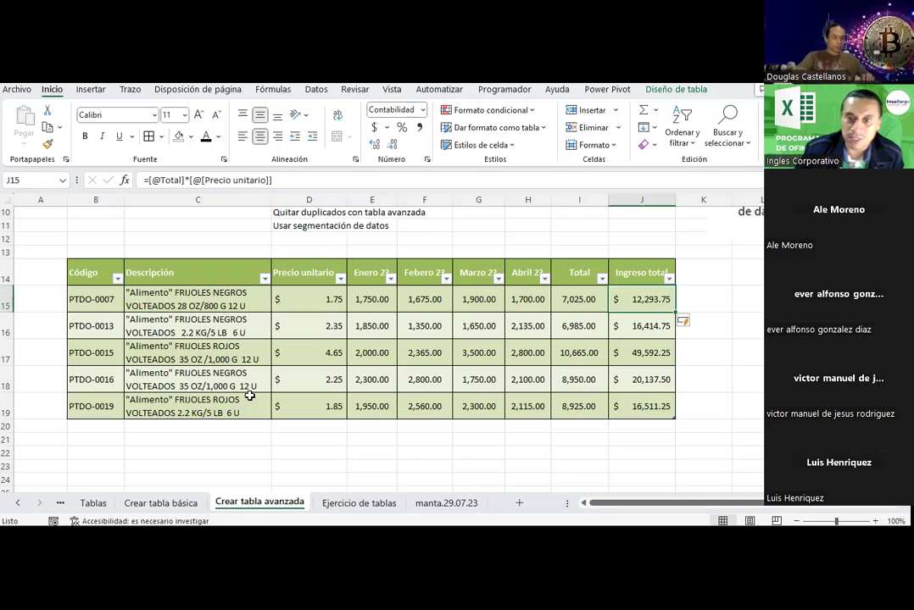
left_click(225, 271)
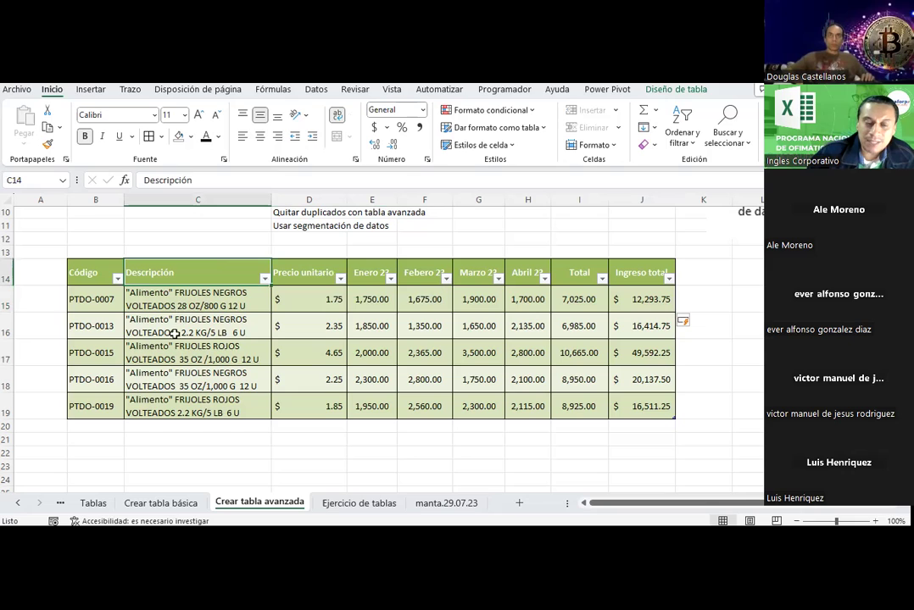
Turn on the table's Fila de totales from the Diseño de tabla options.
left_click(677, 92)
left_click(85, 271)
left_click(136, 270)
left_click(300, 272)
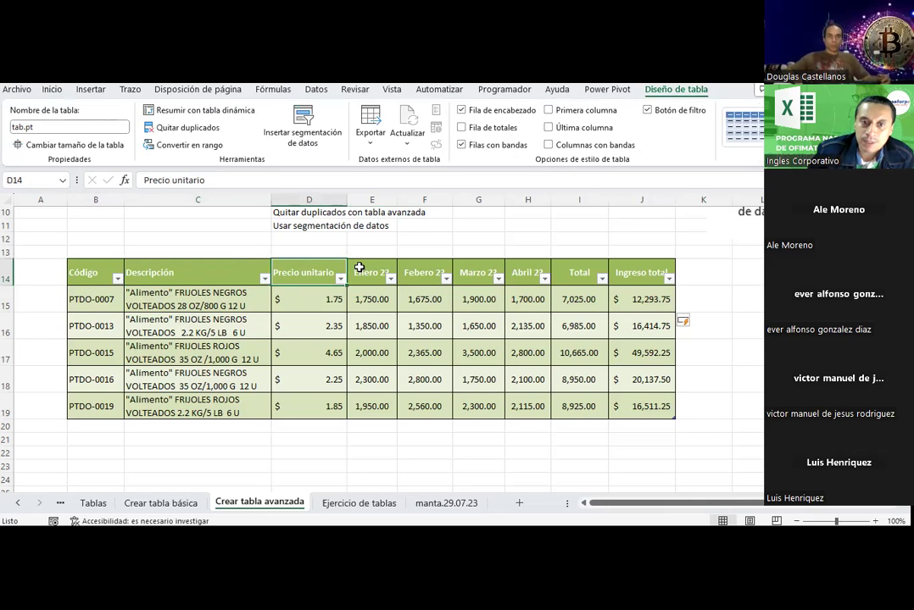
left_click(361, 267)
left_click(98, 270)
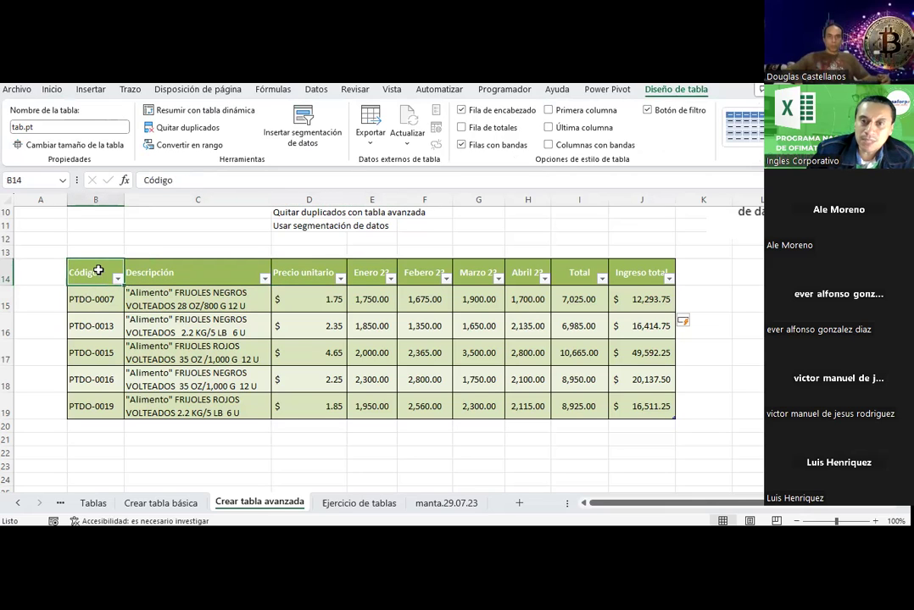
left_click(461, 128)
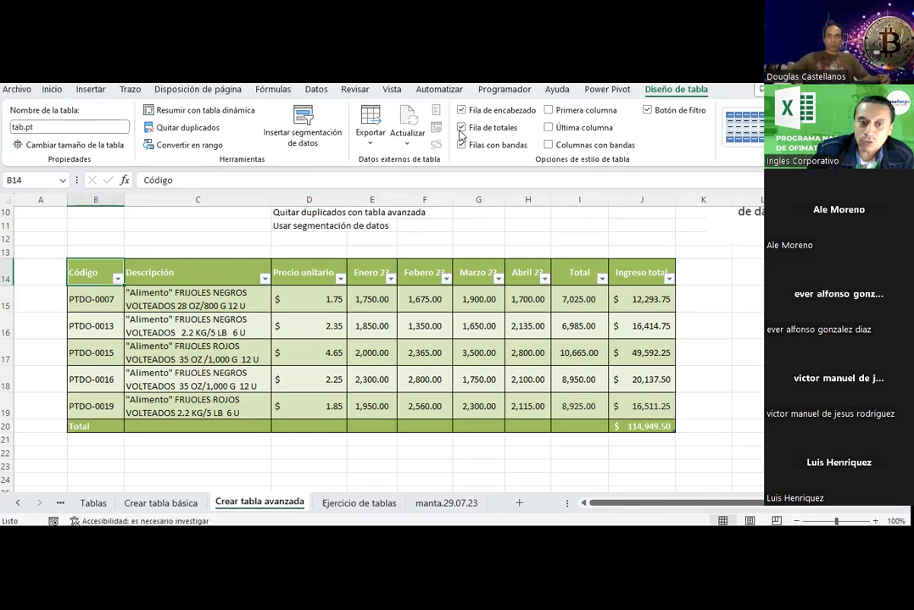
Set the Enero 23 total to Suma, giving 9,850.00 via SUBTOTALES(109).
left_click(381, 426)
left_click(403, 427)
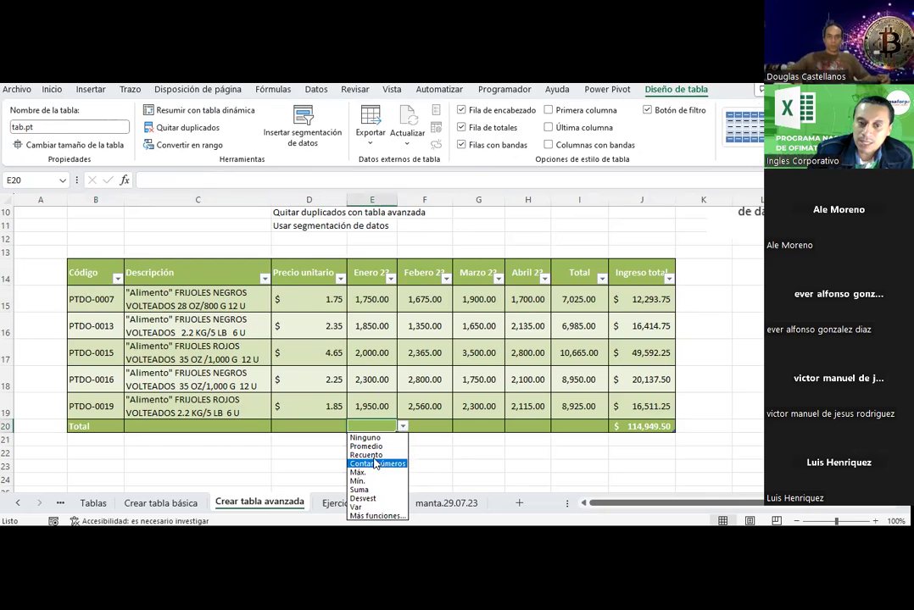
left_click(361, 490)
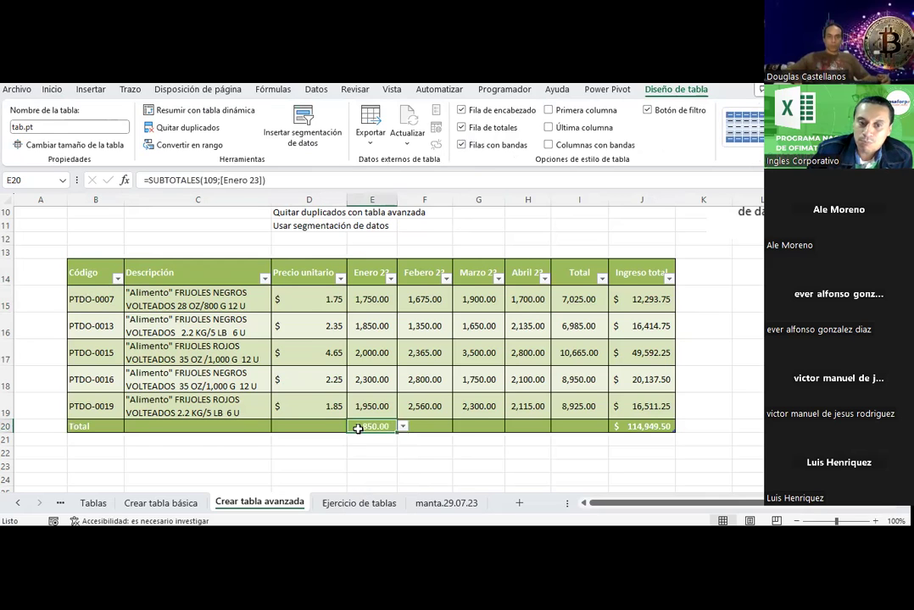
left_click(208, 181)
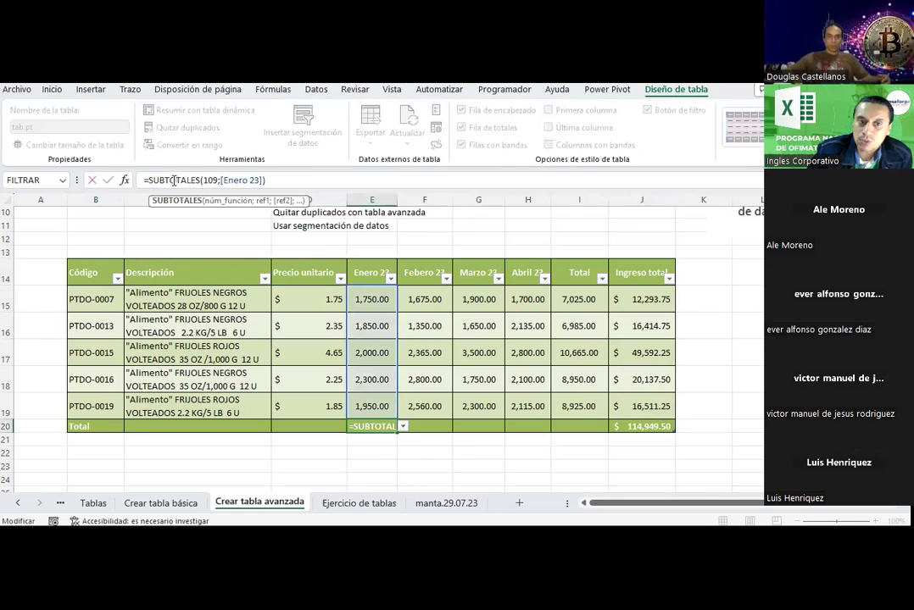
left_click(209, 181)
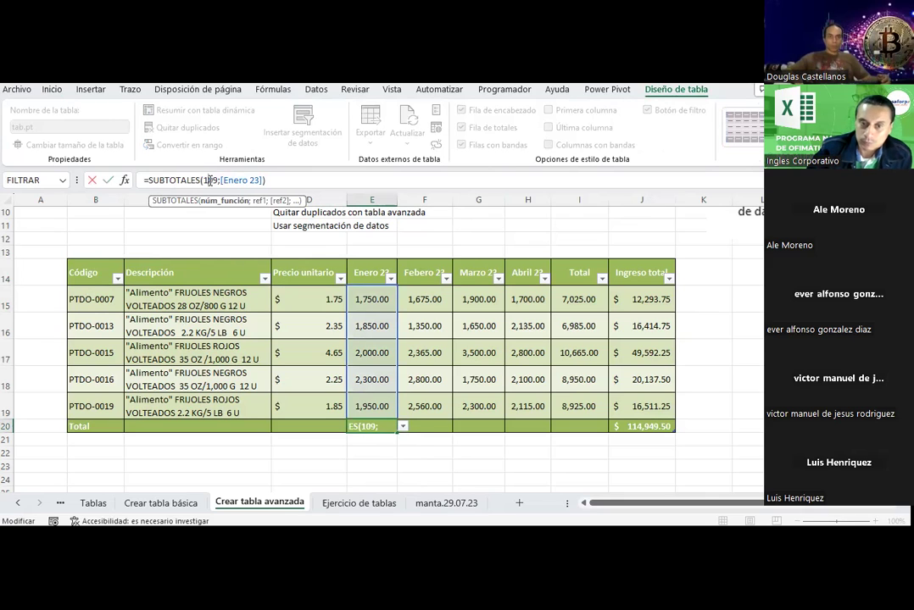
left_click(420, 426)
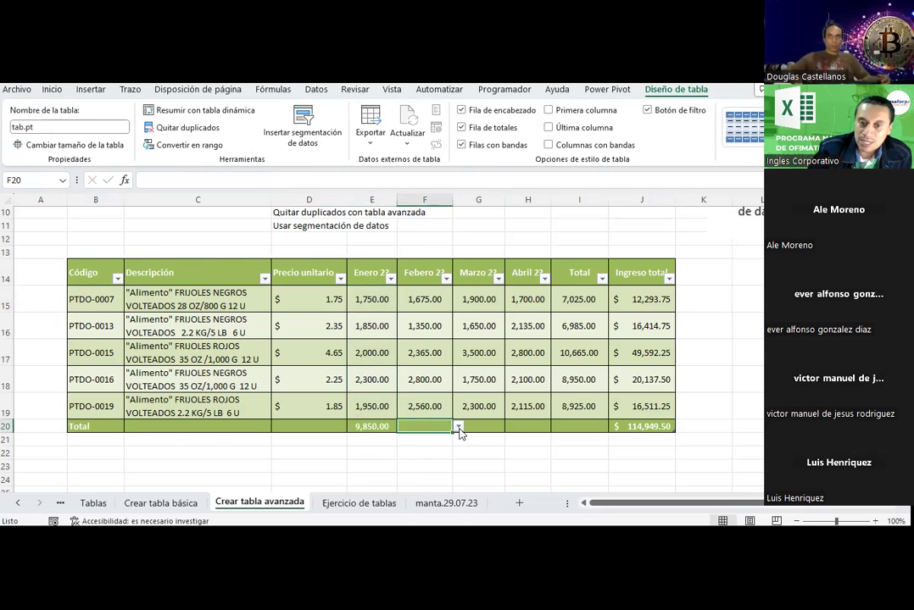
Set totals to Suma for Febrero 23, Mín for Marzo 23 and Promedio for Abril 23.
left_click(457, 427)
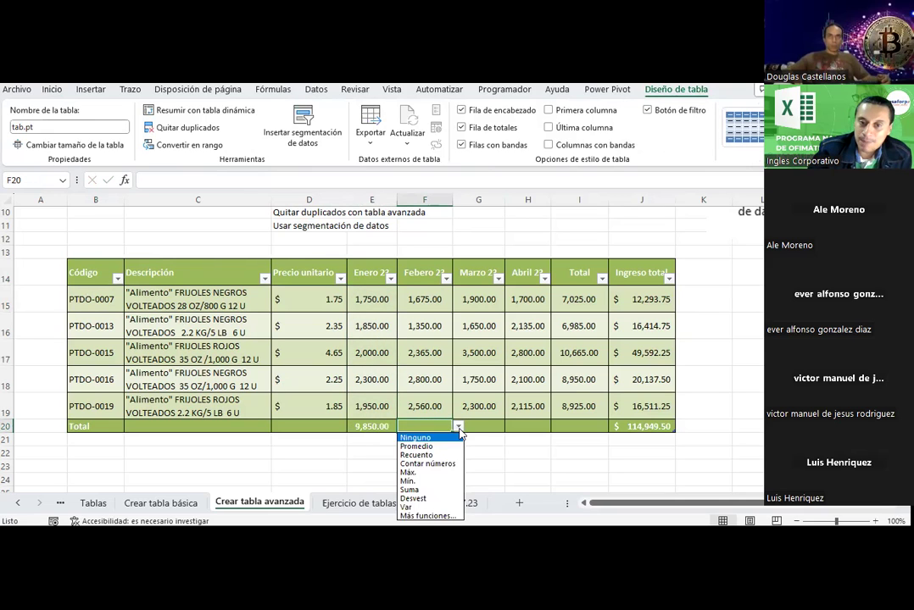
left_click(414, 489)
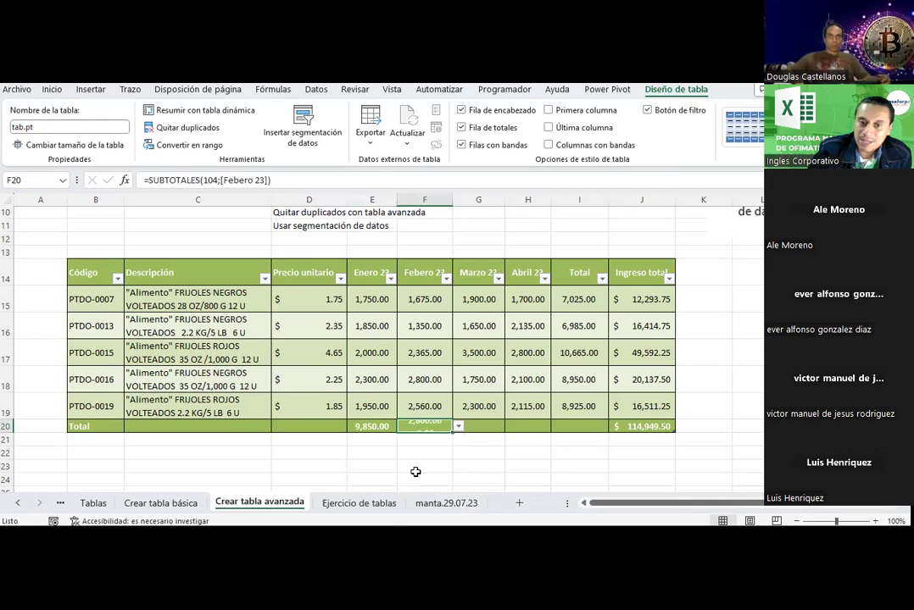
left_click(477, 427)
left_click(511, 427)
left_click(477, 481)
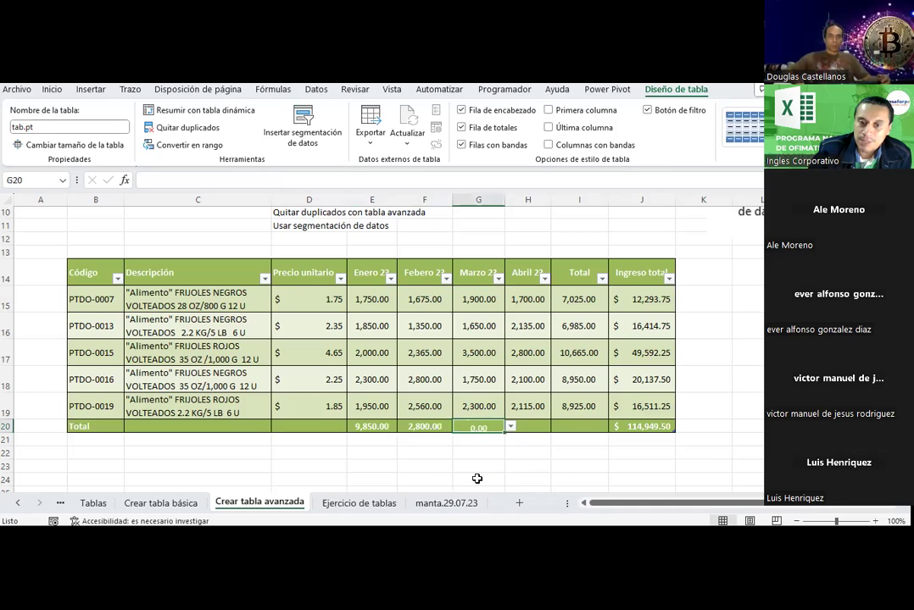
left_click(542, 417)
left_click(536, 426)
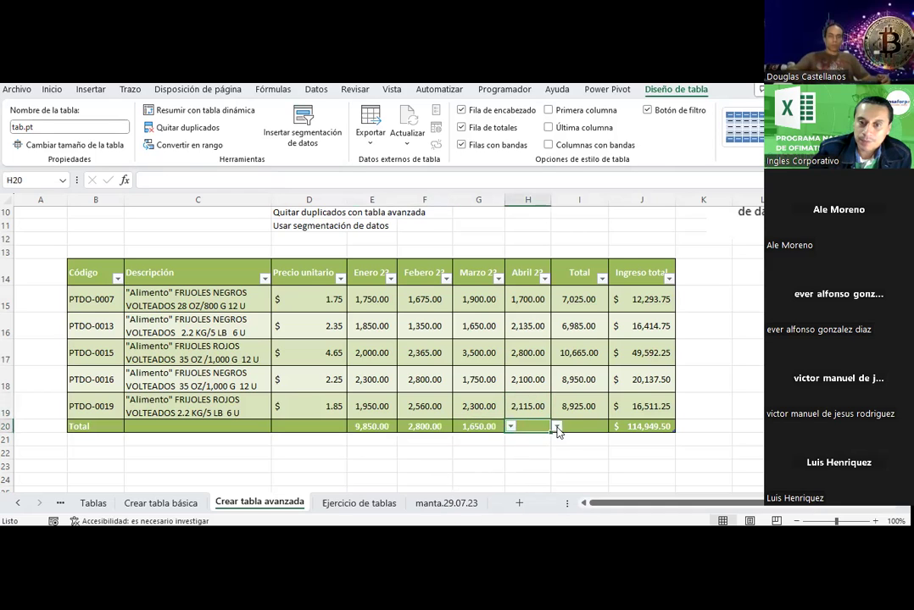
left_click(556, 426)
left_click(523, 446)
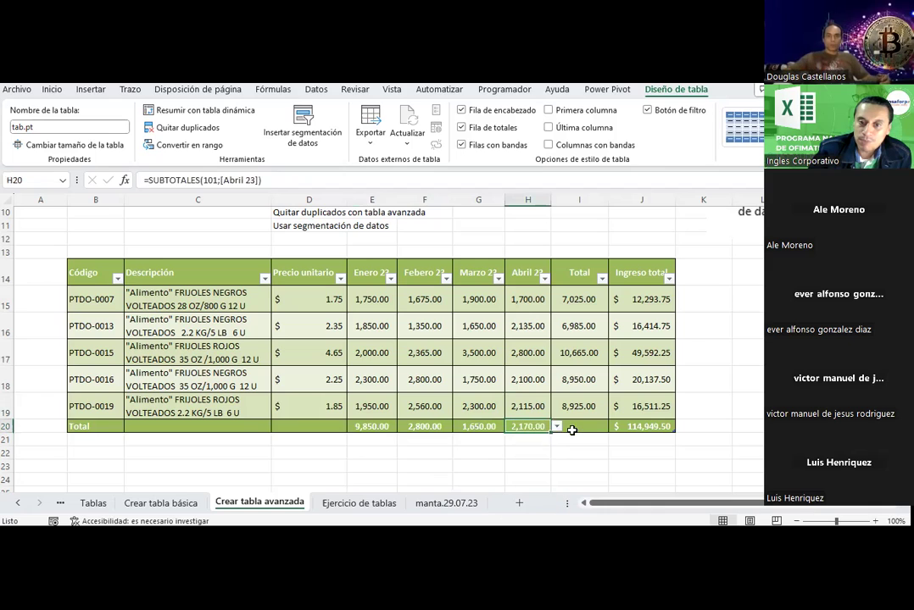
Set the Total column to Recuento and Ingreso total to Suma, then review each total.
left_click(581, 425)
left_click(613, 426)
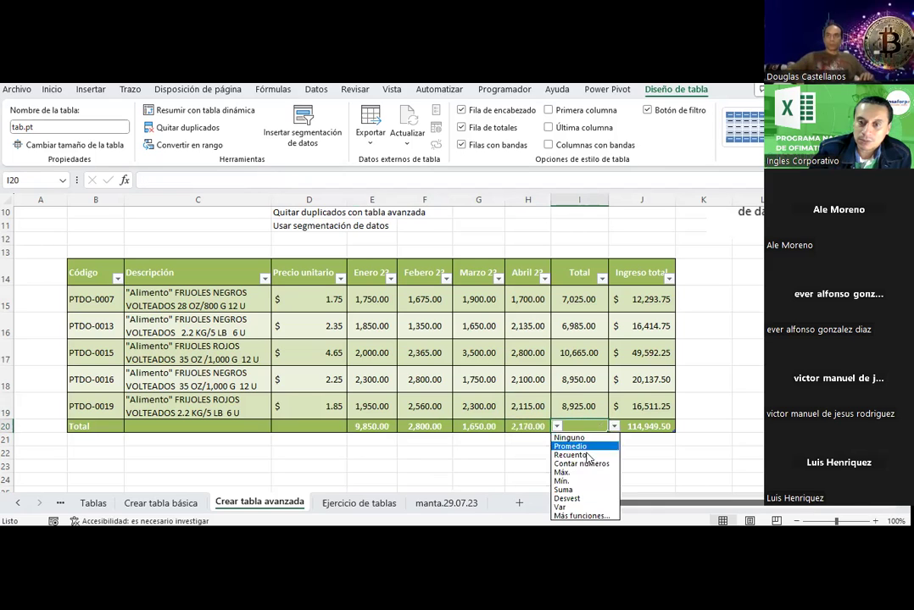
left_click(581, 462)
left_click(648, 426)
left_click(681, 426)
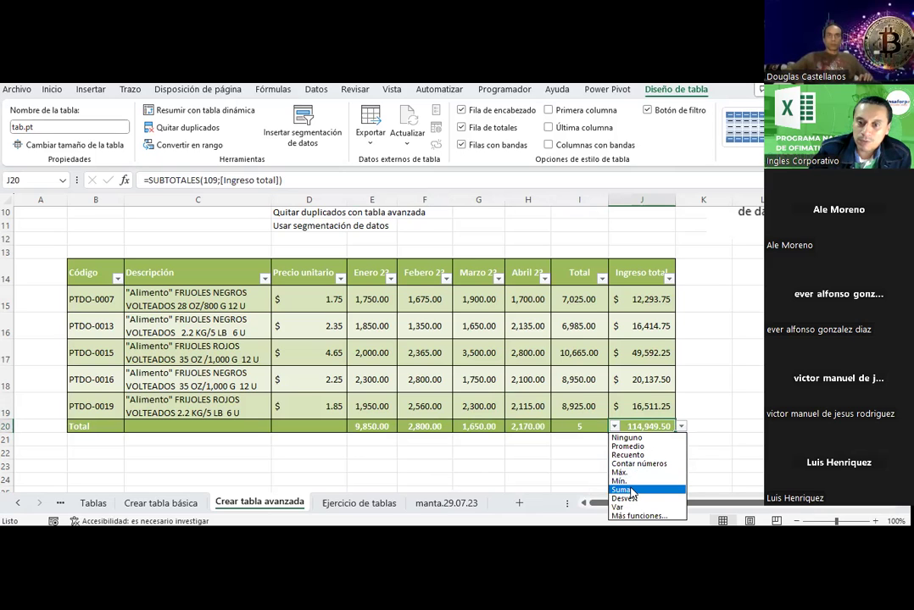
left_click(631, 491)
left_click(635, 453)
left_click(586, 424)
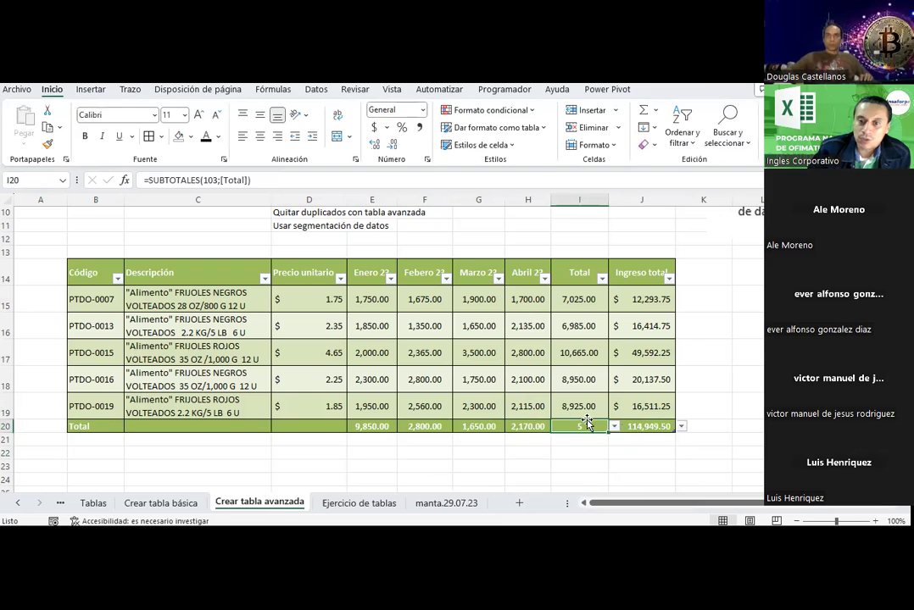
left_click(479, 426)
left_click(424, 427)
left_click(377, 427)
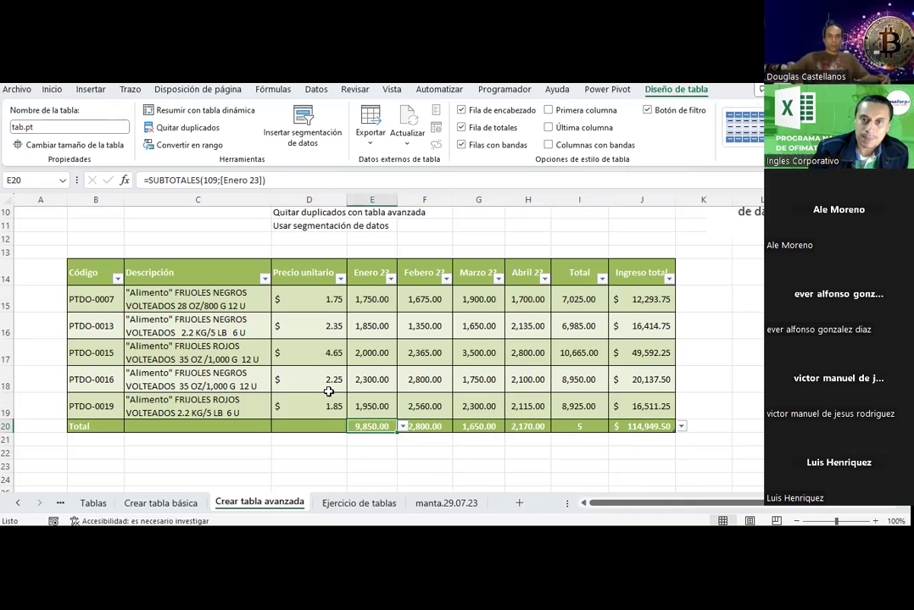
Remove the totals row and add a new empty row 20 to the table from J19.
left_click(473, 127)
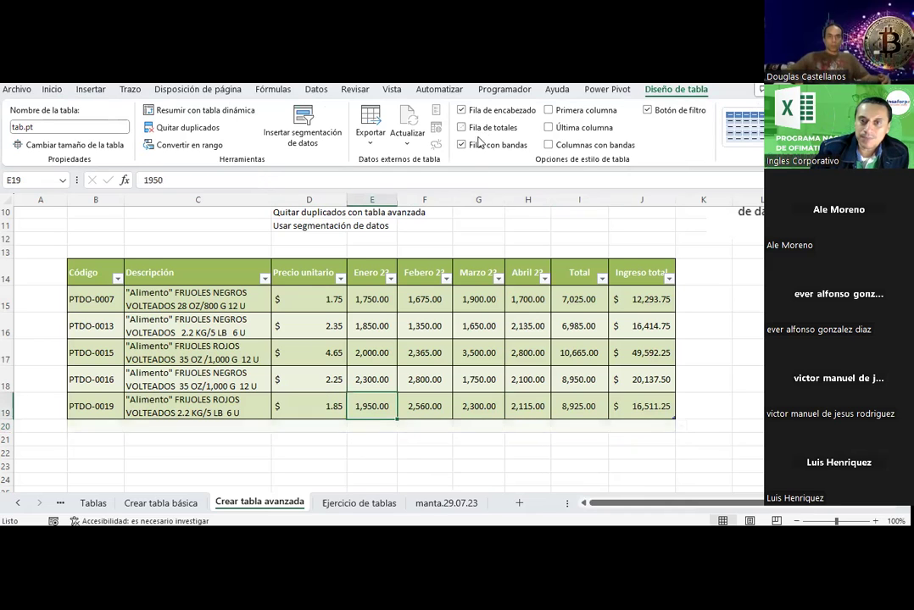
left_click(657, 406)
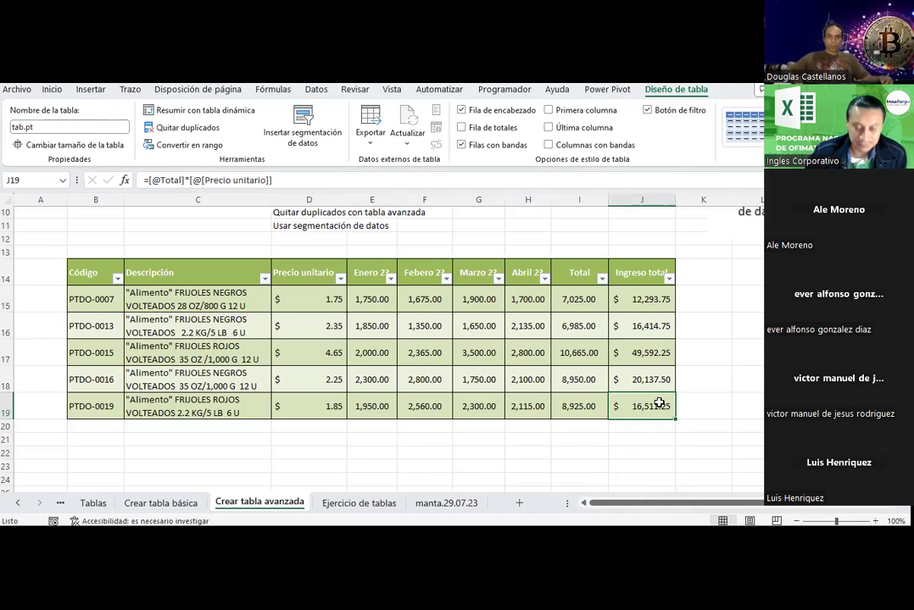
key("Tab")
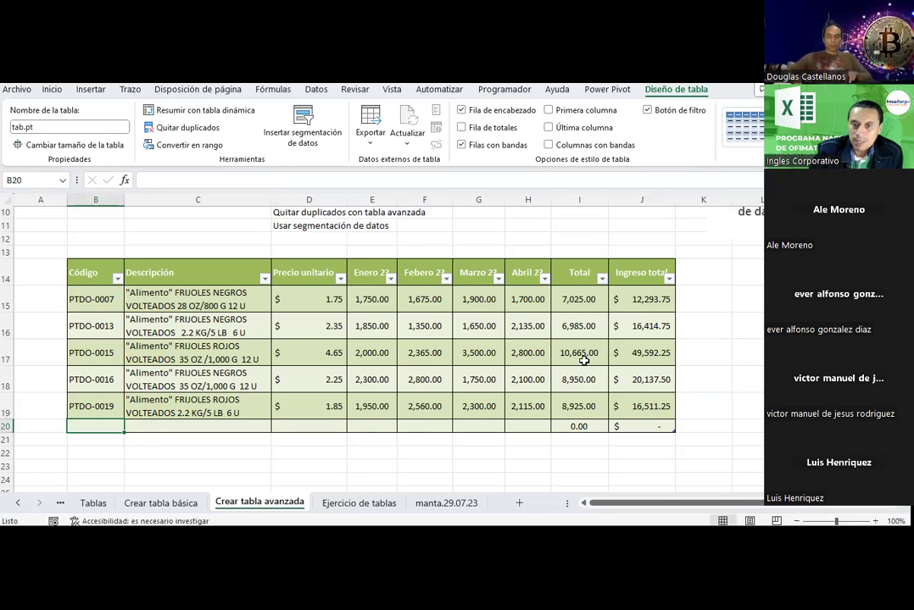
left_click(734, 361)
scroll(549, 319, "up", 1)
scroll(550, 319, "down", 1)
scroll(549, 319, "down", 1)
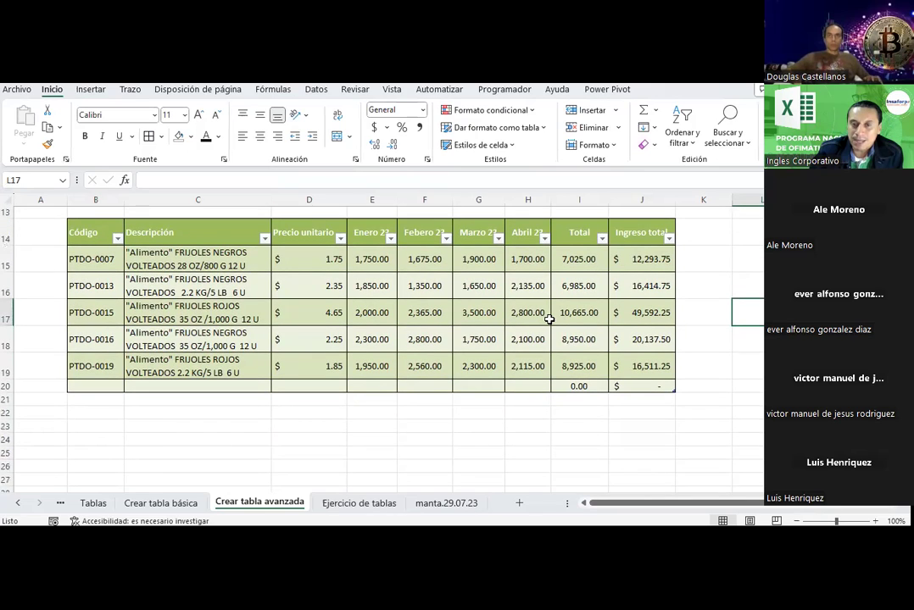
Insert a Segmentación de datos slicer on the Código field of the product table.
left_click(84, 237)
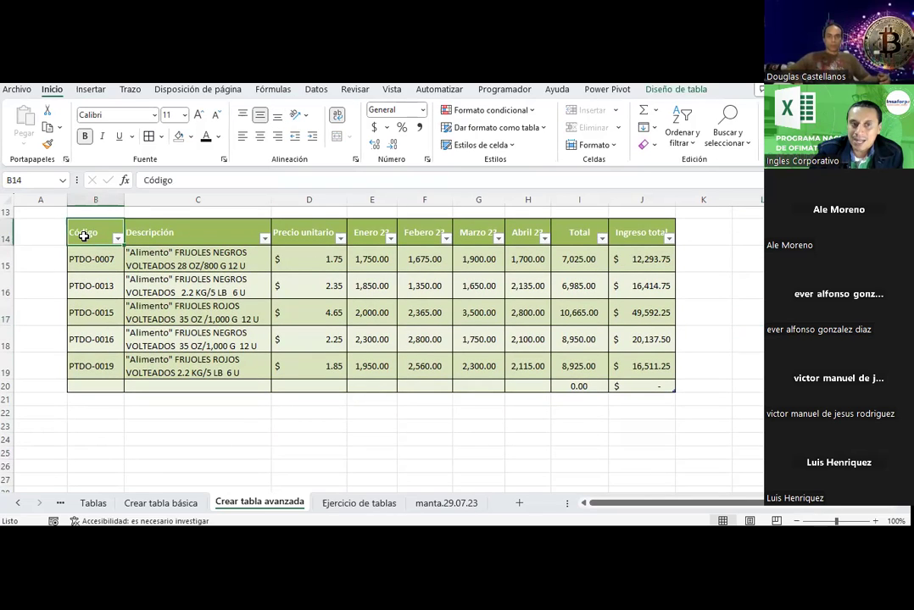
left_click(88, 90)
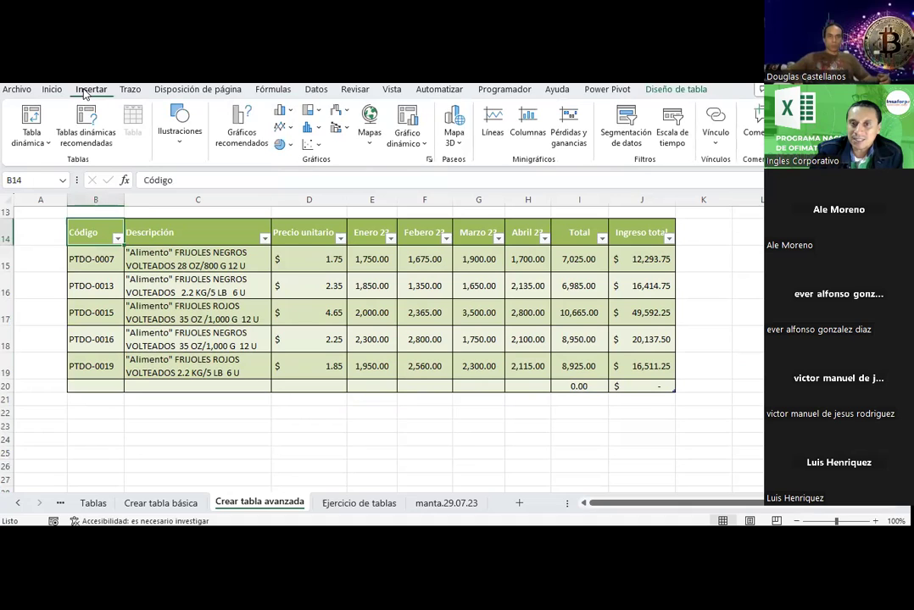
left_click(627, 135)
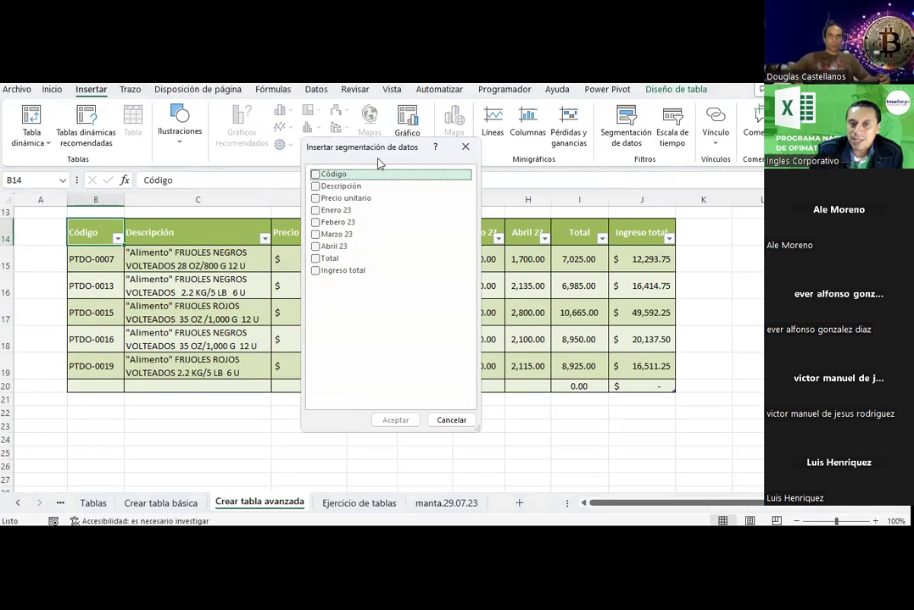
left_click_drag(398, 155, 455, 153)
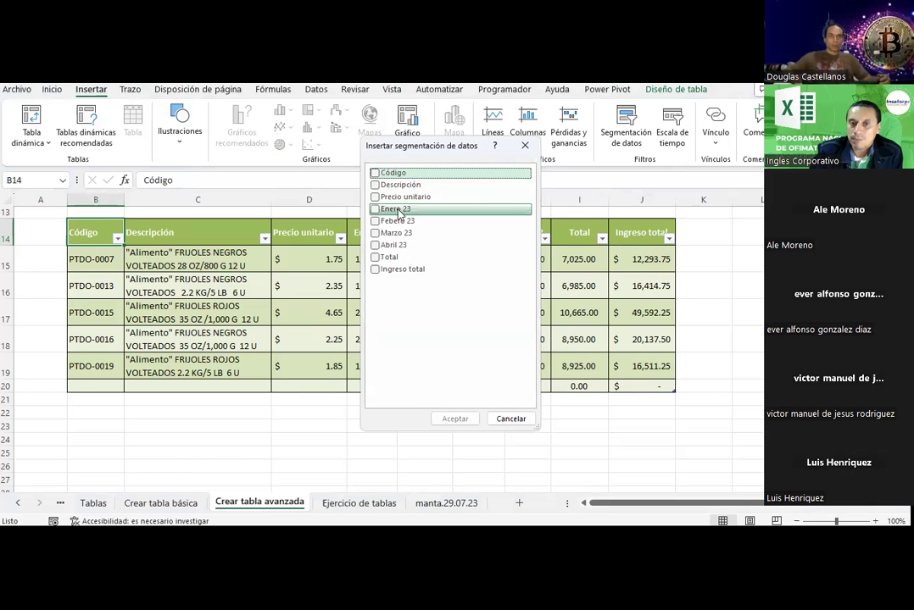
left_click(375, 173)
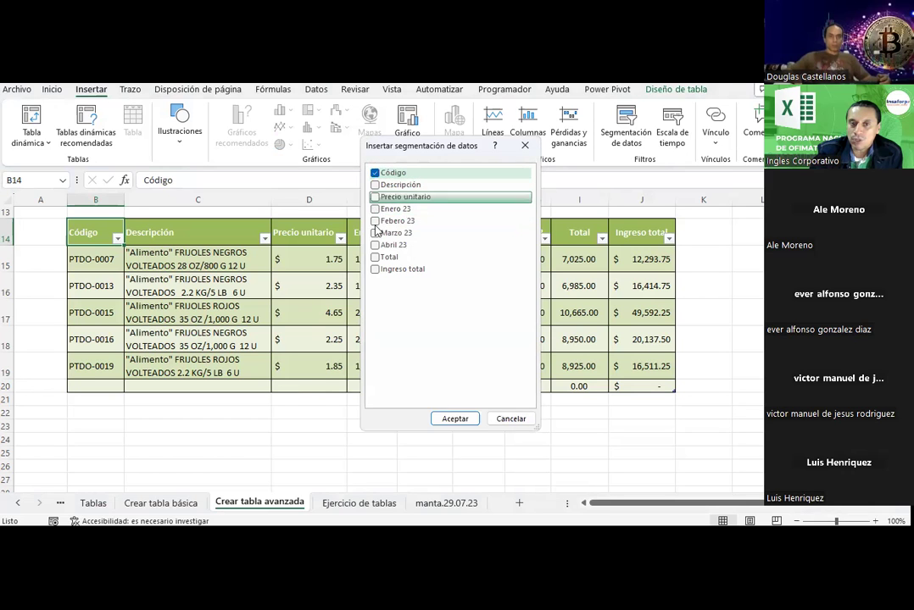
left_click(454, 418)
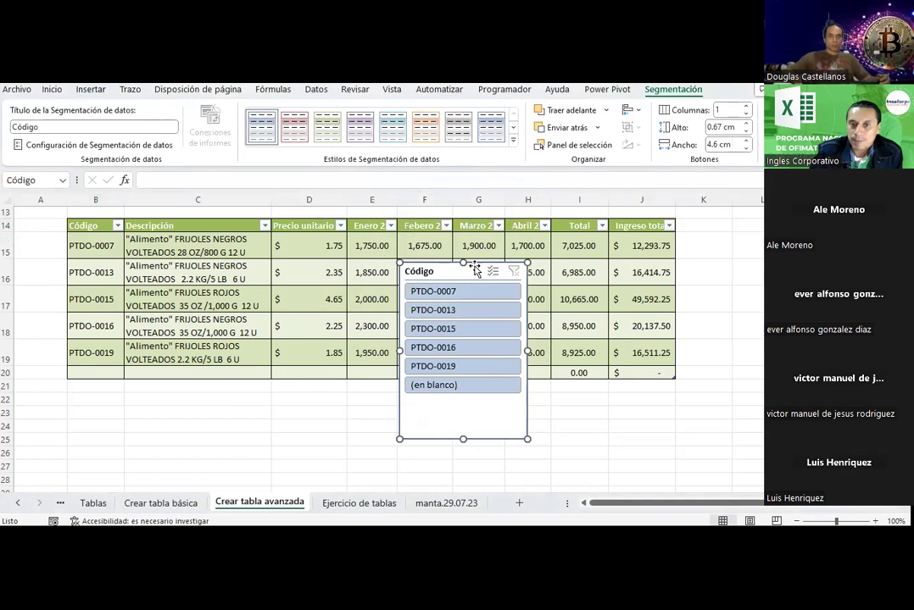
Move the Código slicer beside the table, style it green, use 2 columns and shorten it.
left_click_drag(466, 271, 758, 228)
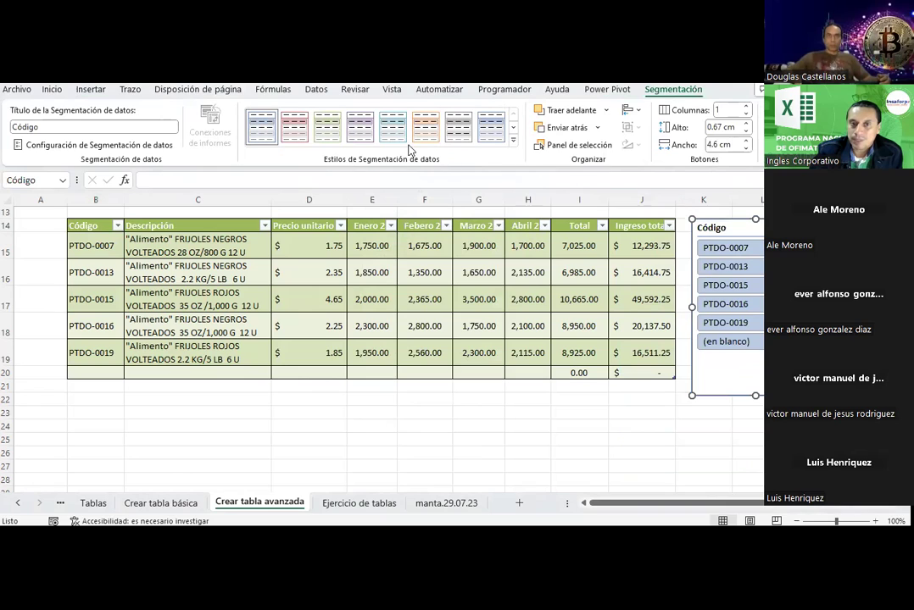
left_click(326, 128)
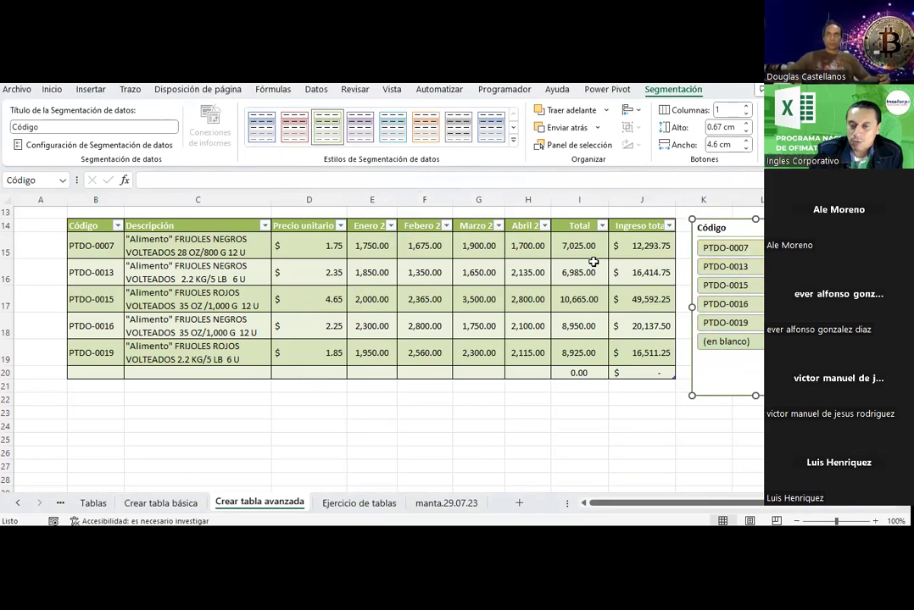
scroll(658, 430, "right", 3)
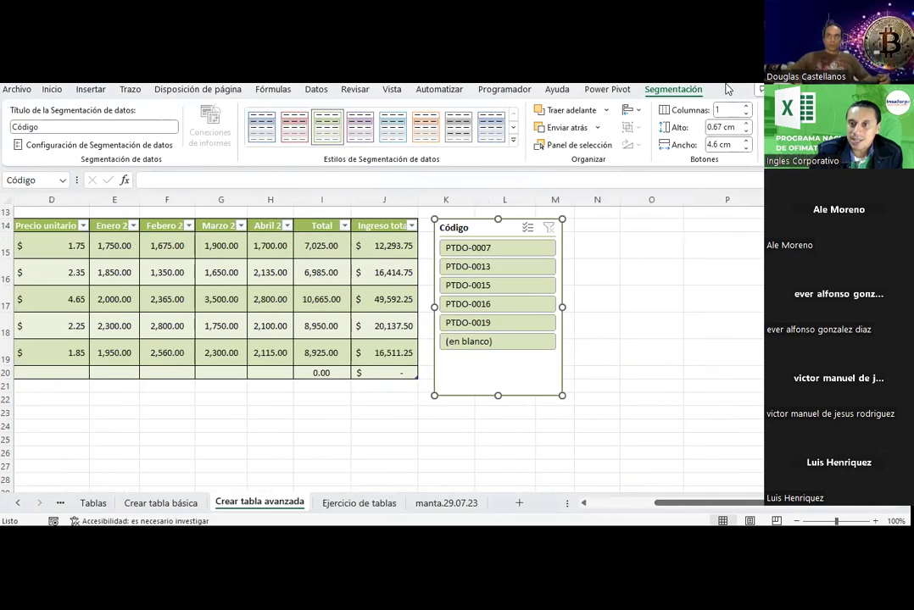
left_click(747, 107)
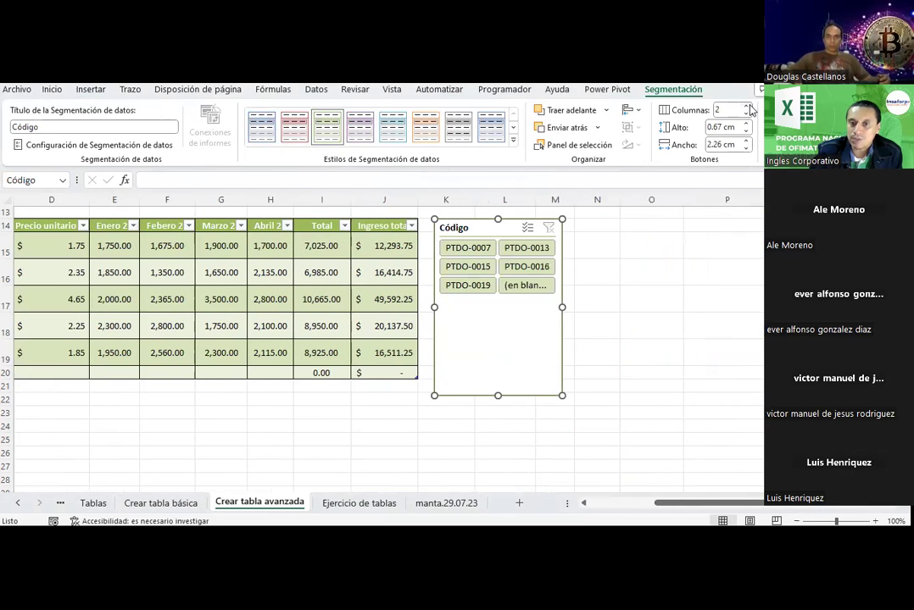
mouse_move(497, 394)
left_mouse_down()
mouse_move(520, 298)
mouse_move(573, 317)
left_mouse_up()
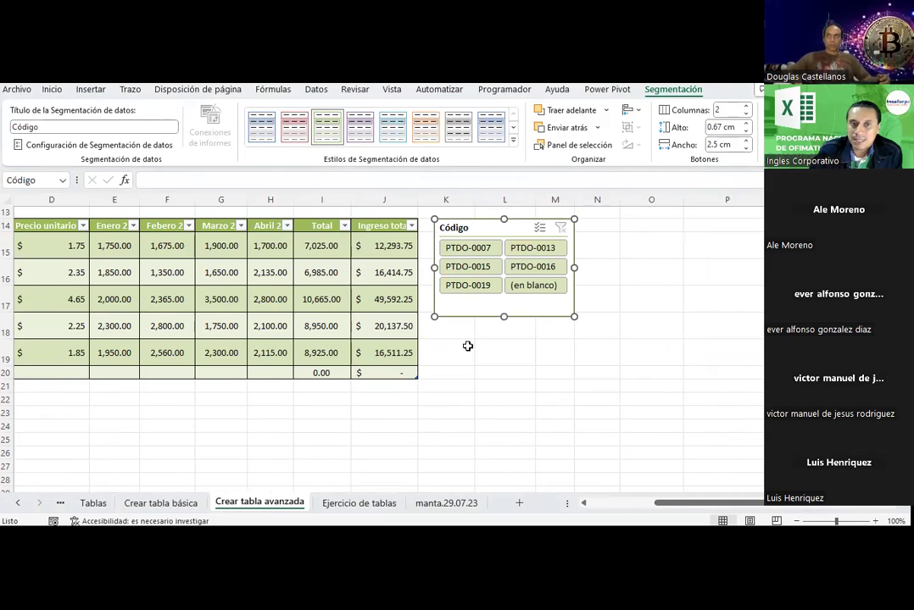
left_click_drag(678, 507, 612, 507)
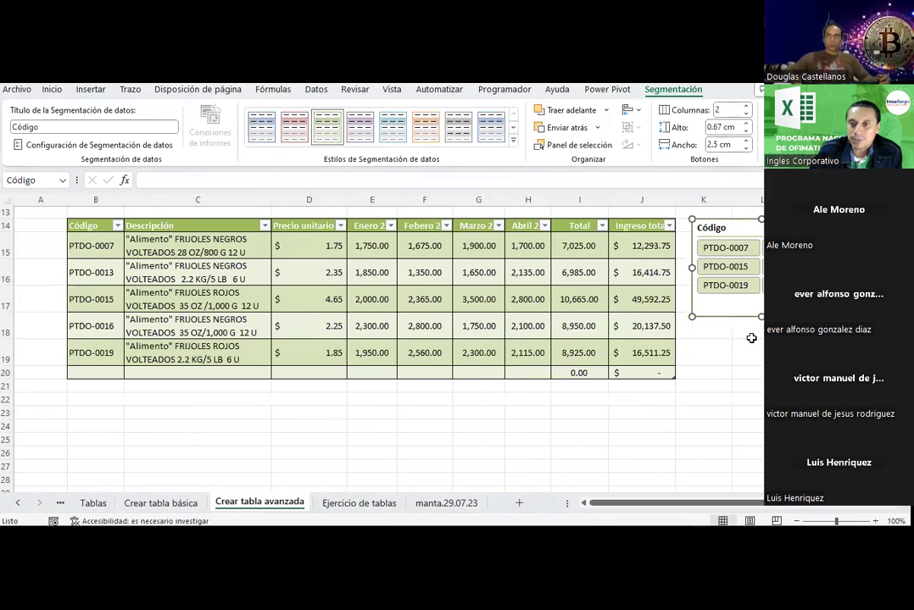
left_click(723, 356)
left_click(731, 254)
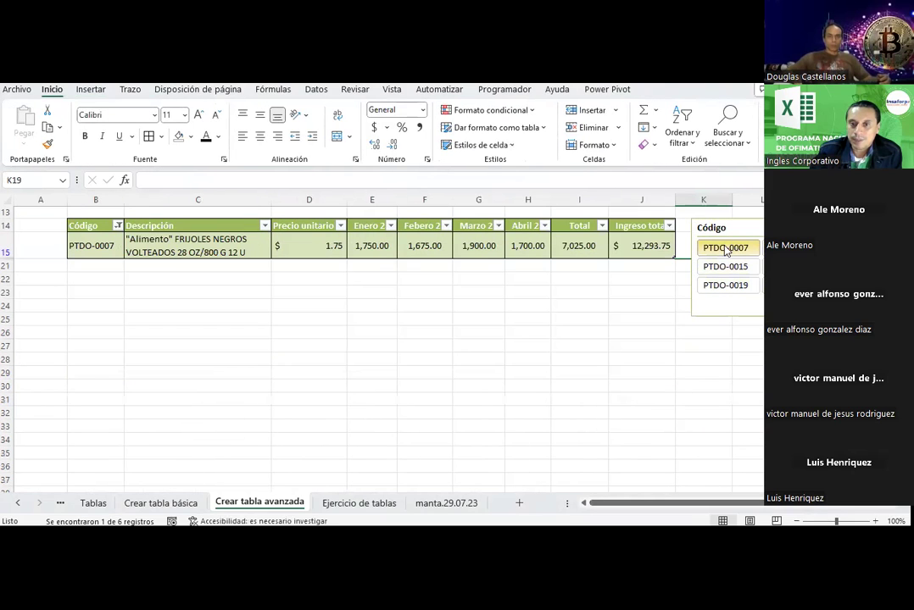
scroll(330, 284, "up", 1)
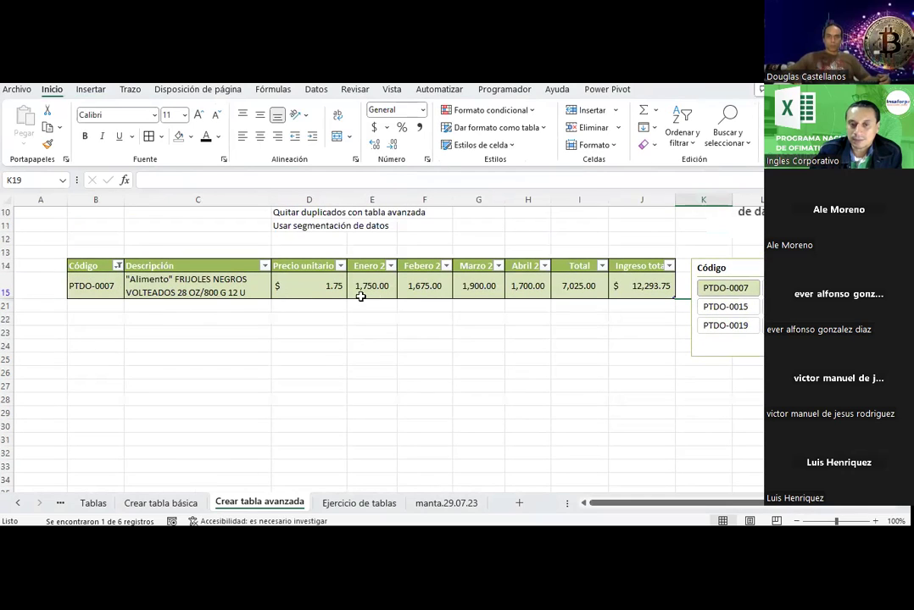
left_click(725, 313)
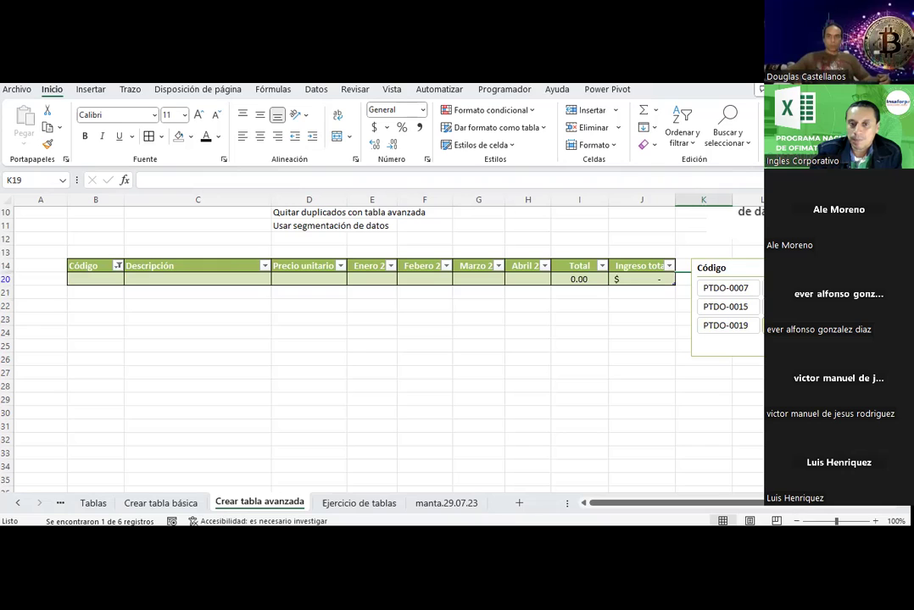
left_click(726, 326)
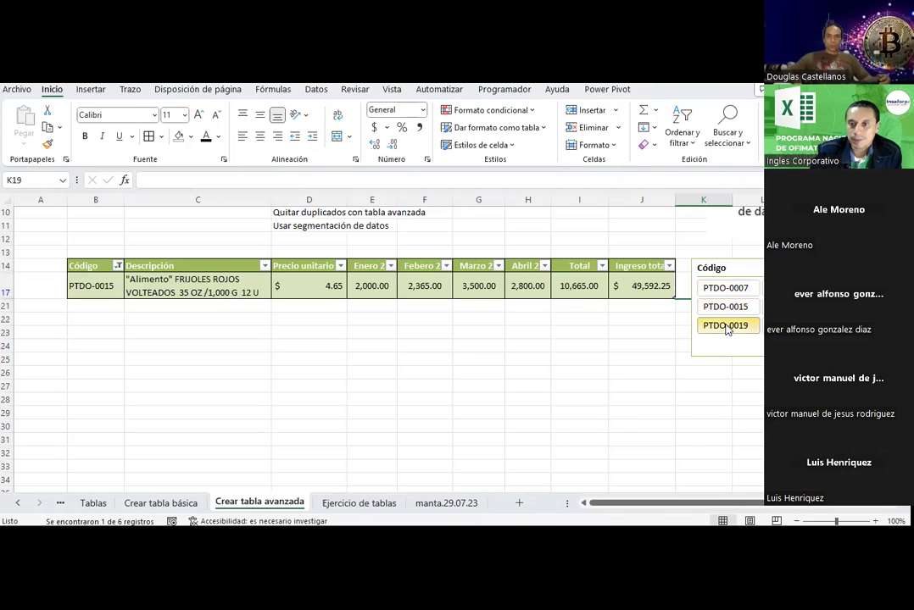
key("alt+c")
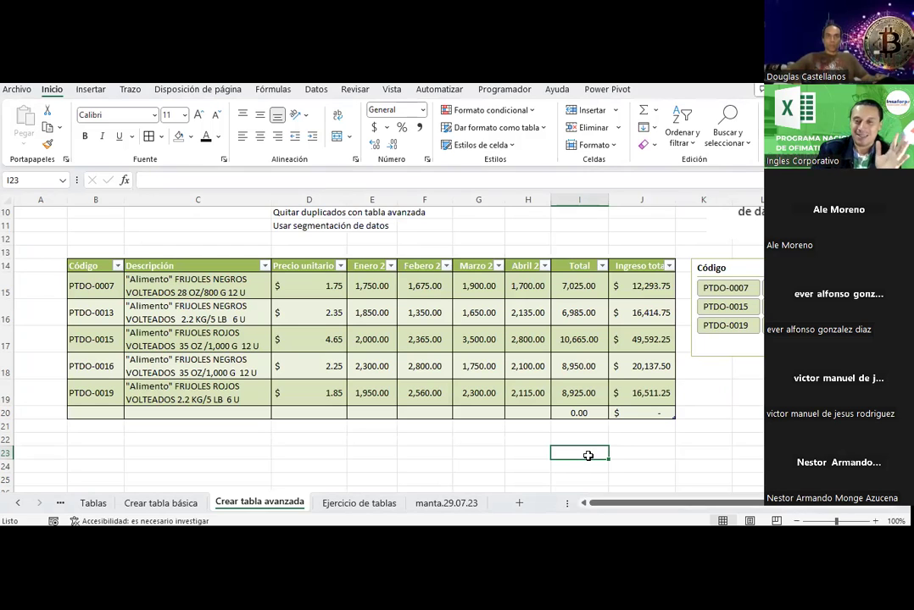
left_click(458, 451)
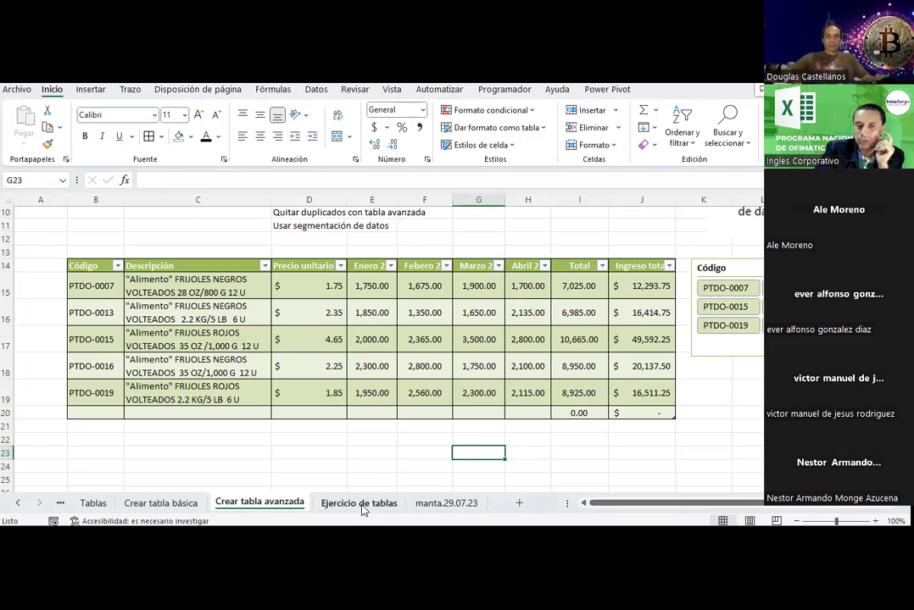
left_click(452, 504)
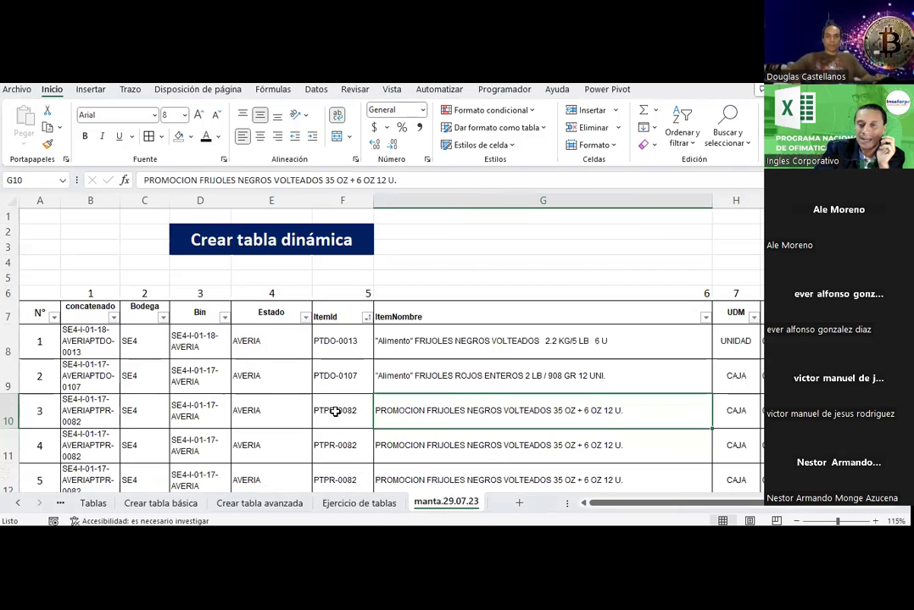
scroll(358, 424, "down", 1)
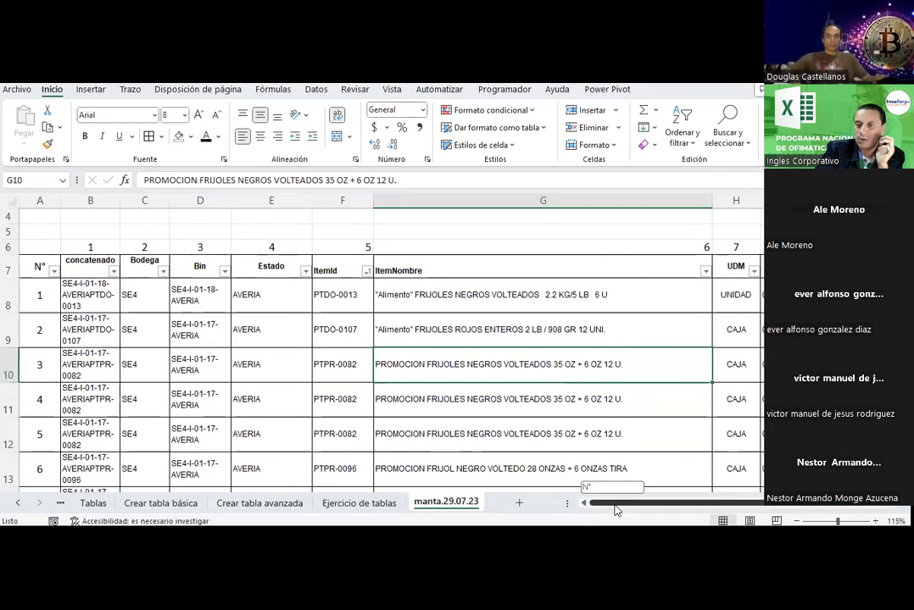
scroll(612, 506, "right", 3)
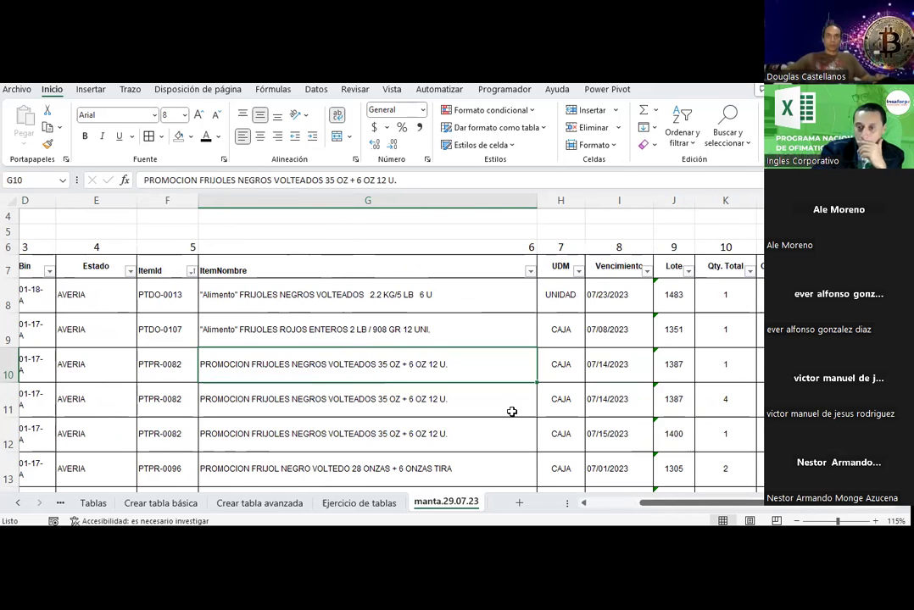
scroll(514, 411, "down", 1)
scroll(517, 409, "down", 8)
scroll(519, 410, "down", 4)
scroll(519, 408, "down", 6)
scroll(522, 407, "down", 6)
scroll(522, 408, "down", 8)
scroll(523, 405, "down", 8)
scroll(525, 404, "down", 8)
scroll(527, 401, "down", 8)
scroll(530, 399, "down", 10)
scroll(532, 396, "down", 10)
left_click(616, 508)
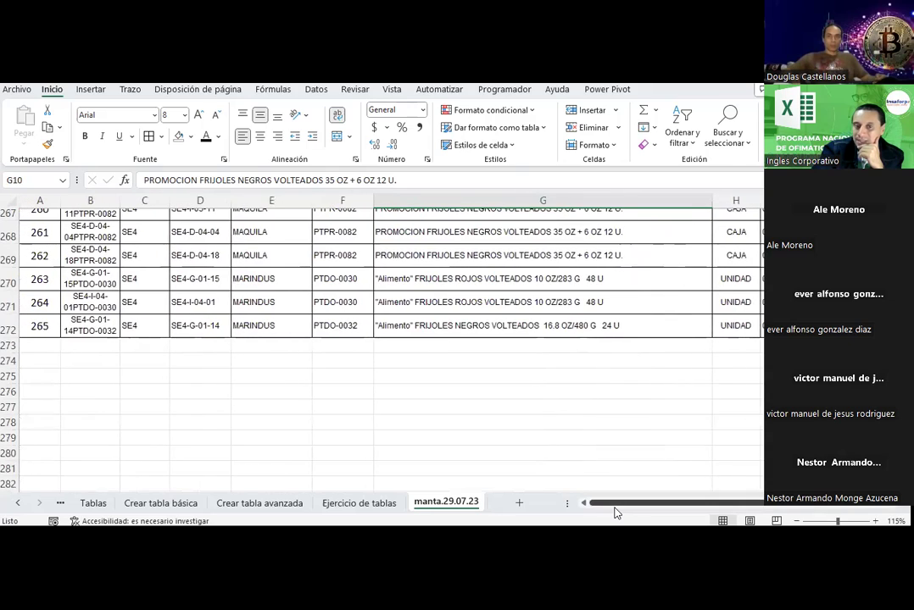
left_click(359, 503)
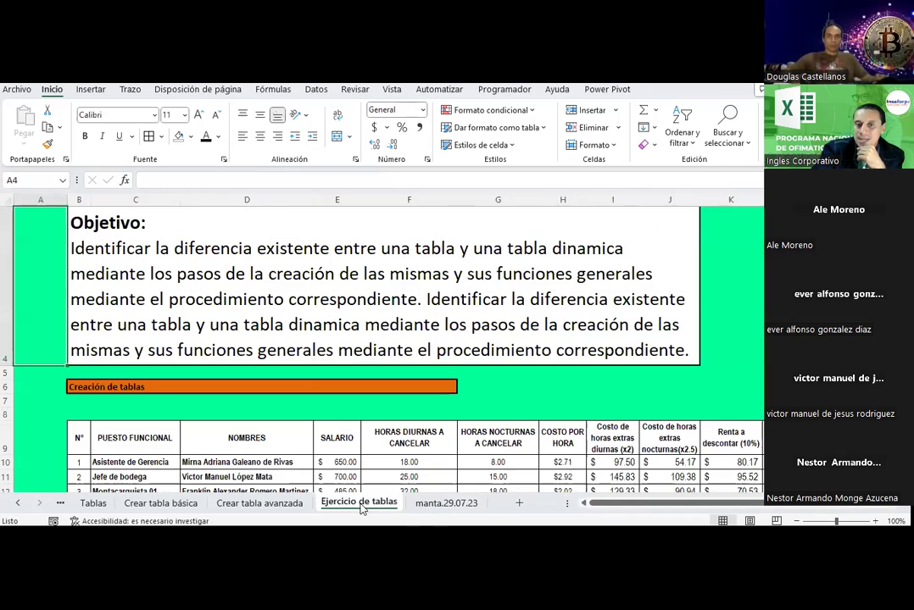
left_click(446, 502)
scroll(418, 336, "up", 4)
scroll(418, 336, "up", 5)
scroll(224, 293, "up", 20)
scroll(224, 293, "up", 20)
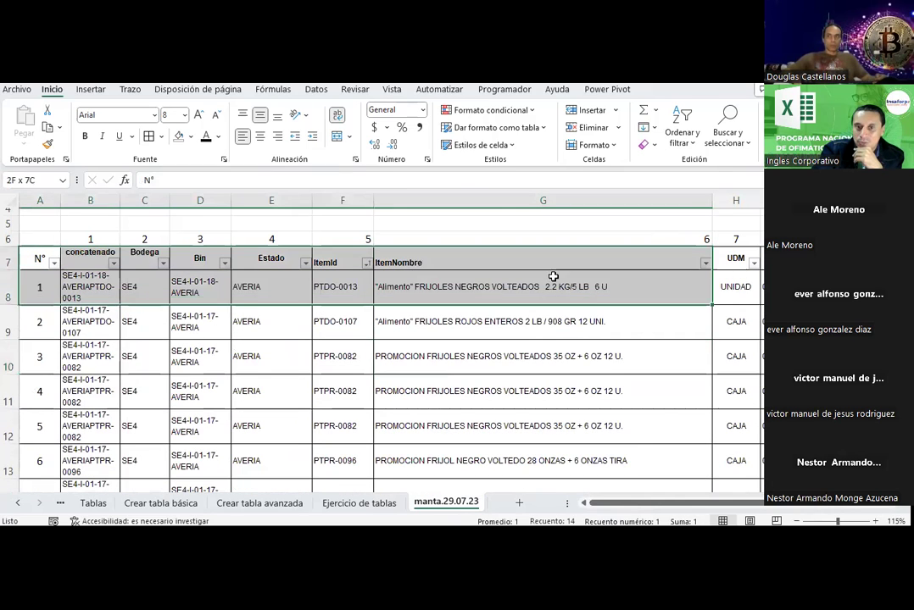
Select the inventory range from the N° header in A7 across all columns to row 272.
left_click_drag(26, 256, 552, 378)
left_click(552, 378)
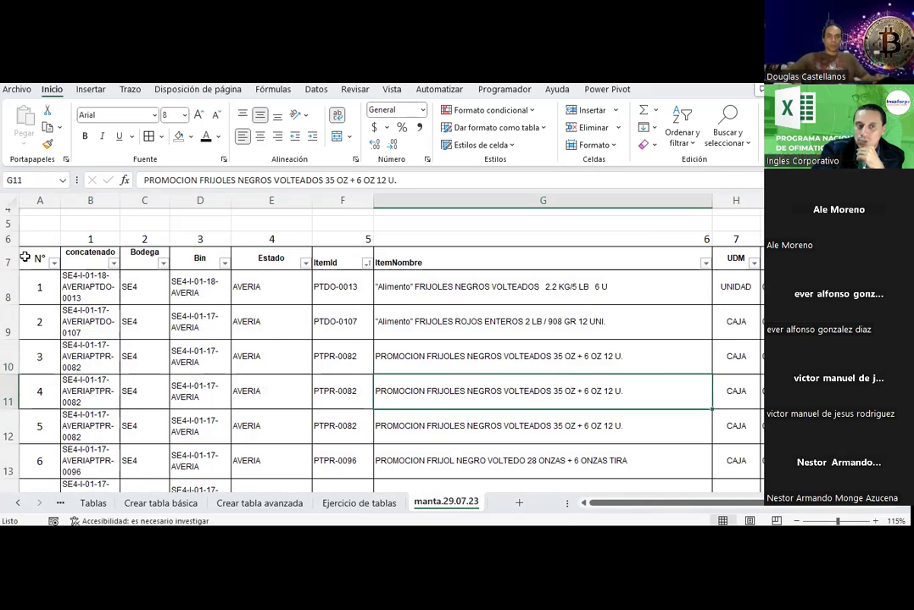
left_click_drag(30, 259, 601, 340)
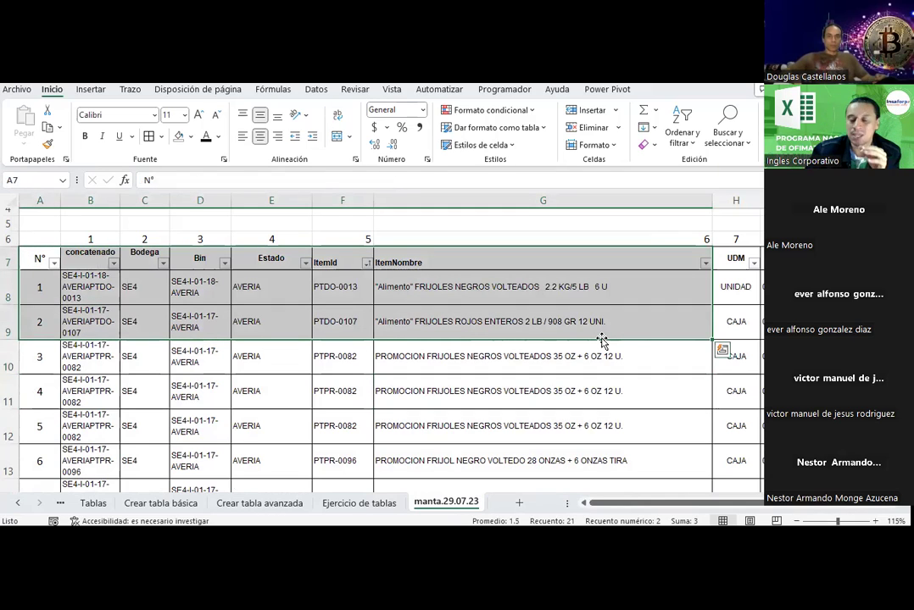
left_click(602, 322)
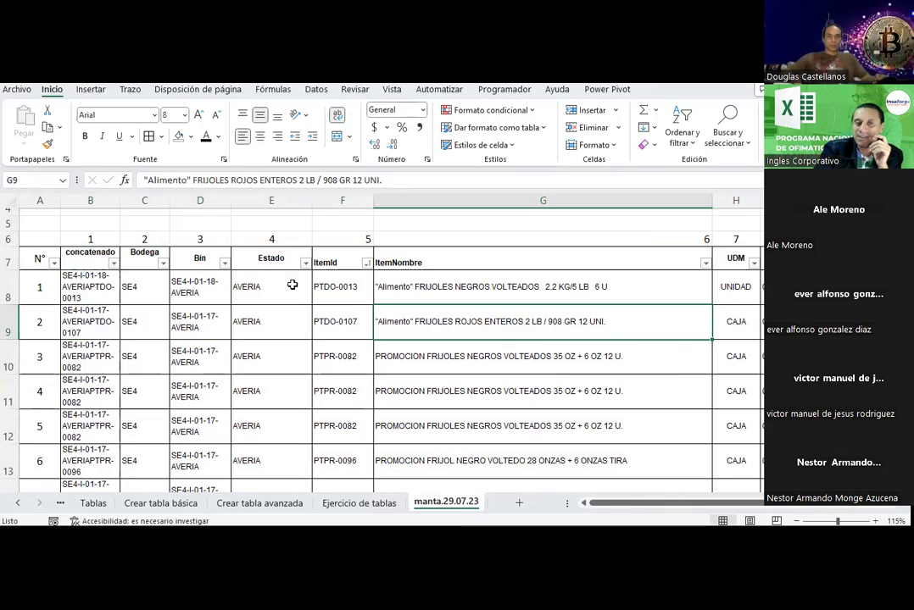
left_click(36, 257)
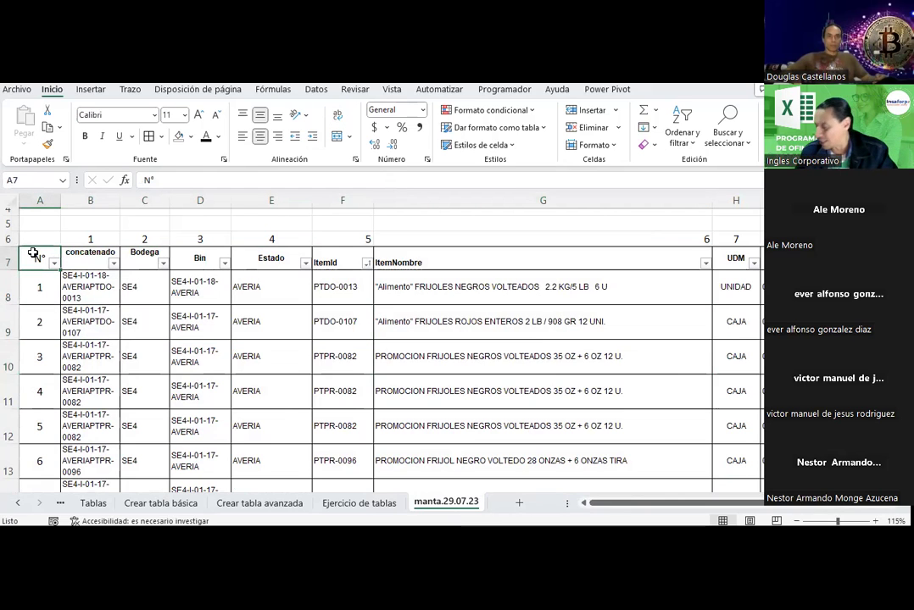
key("ctrl+shift+Right")
key("ctrl+shift+Down")
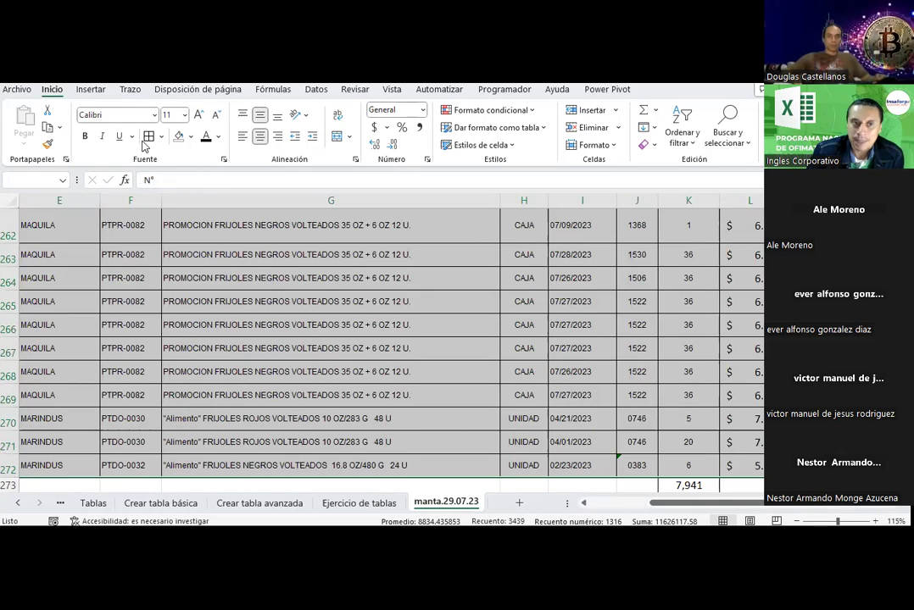
Insert a pivot table from $A$7:$M$272 on a new worksheet.
left_click(90, 90)
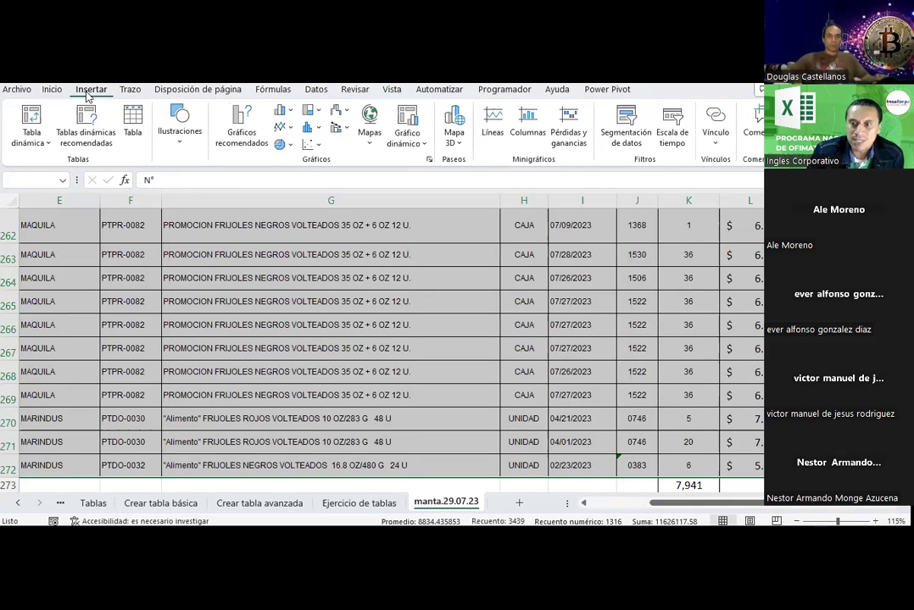
left_click(40, 122)
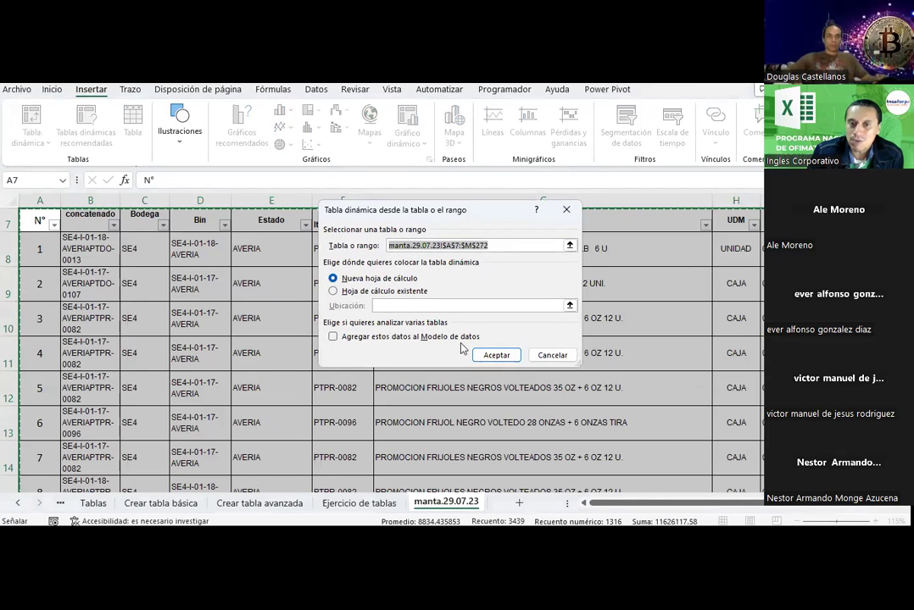
left_click(496, 354)
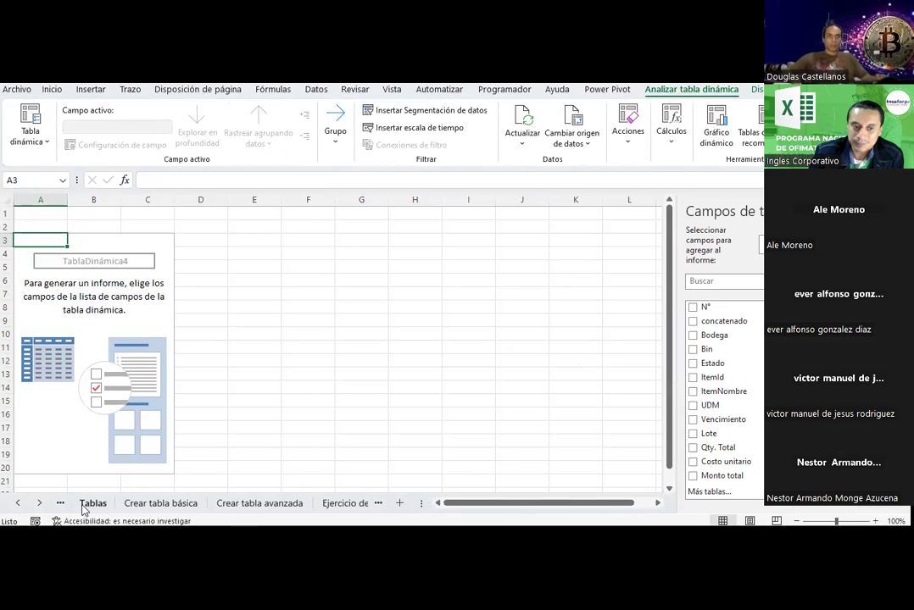
Return to Hoja1 and widen the Campos de tabla dinámica pane to show Filtros, Columnas, Filas, Valores.
left_click(39, 502)
left_click(39, 502)
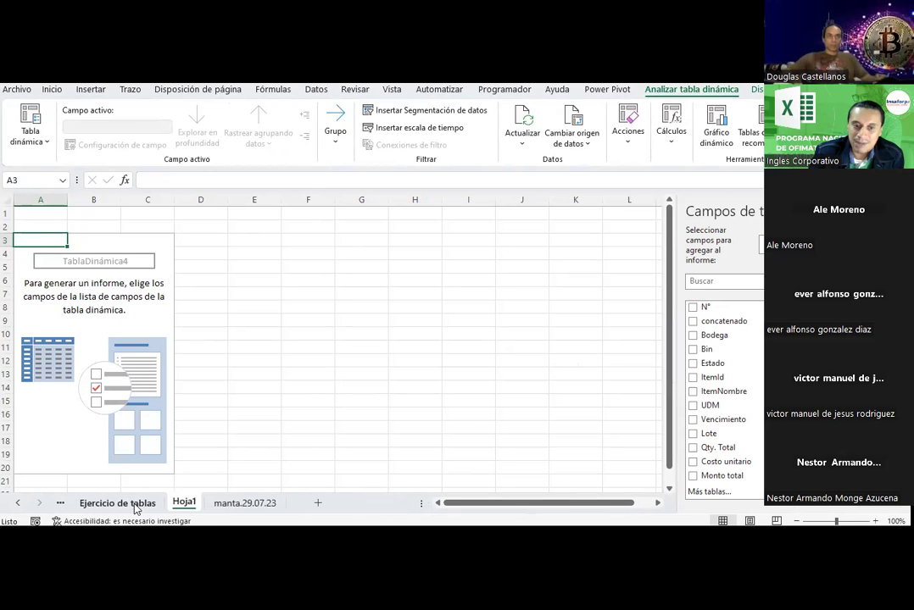
left_click(242, 505)
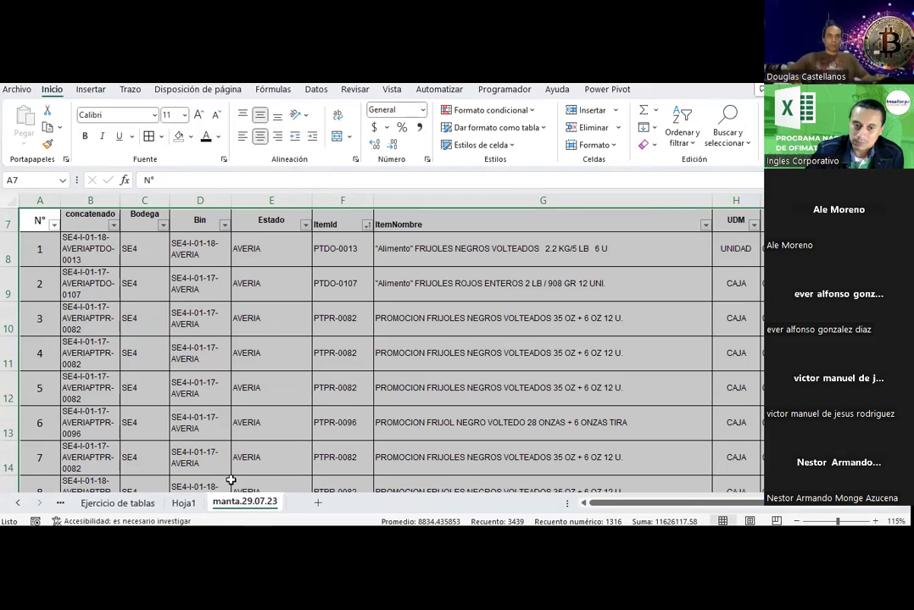
left_click(183, 503)
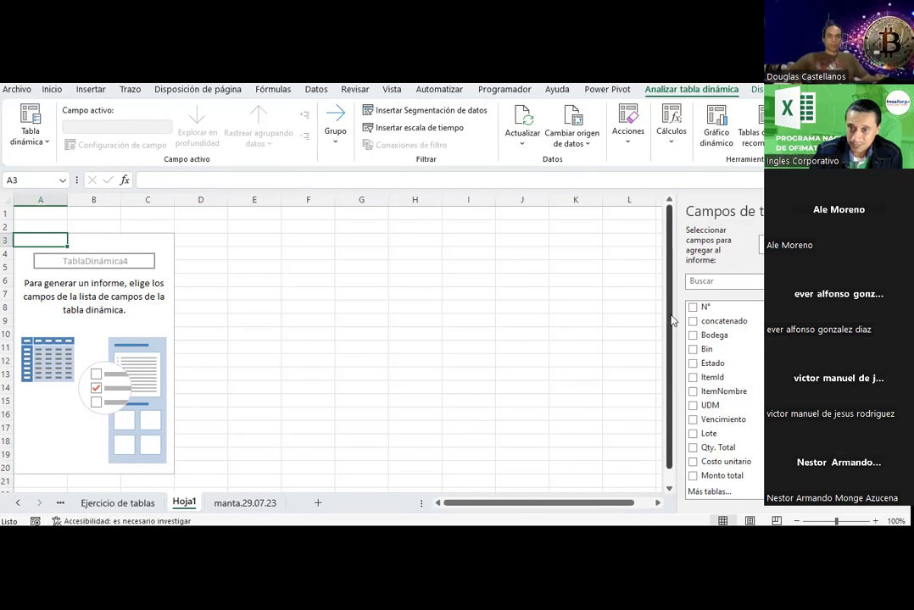
left_click_drag(680, 315, 389, 324)
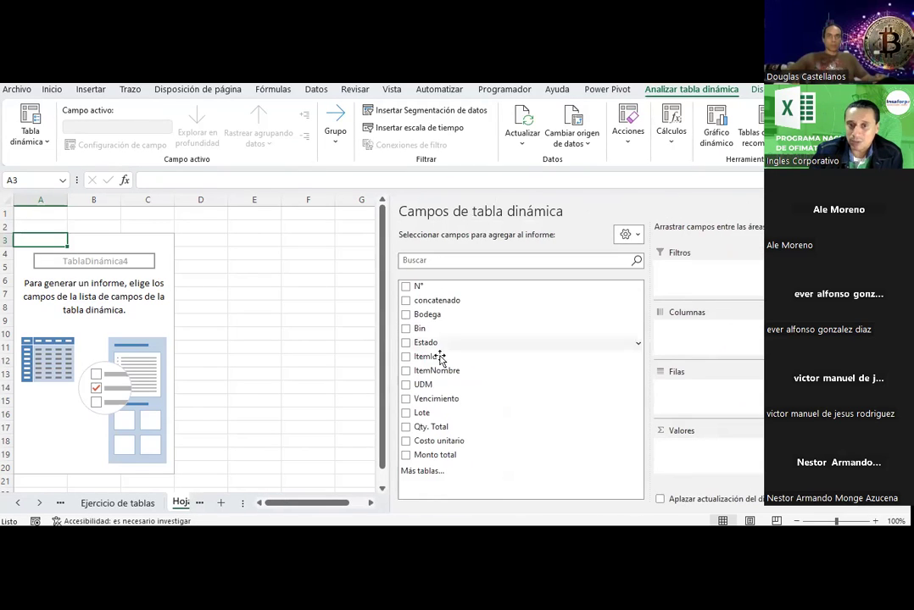